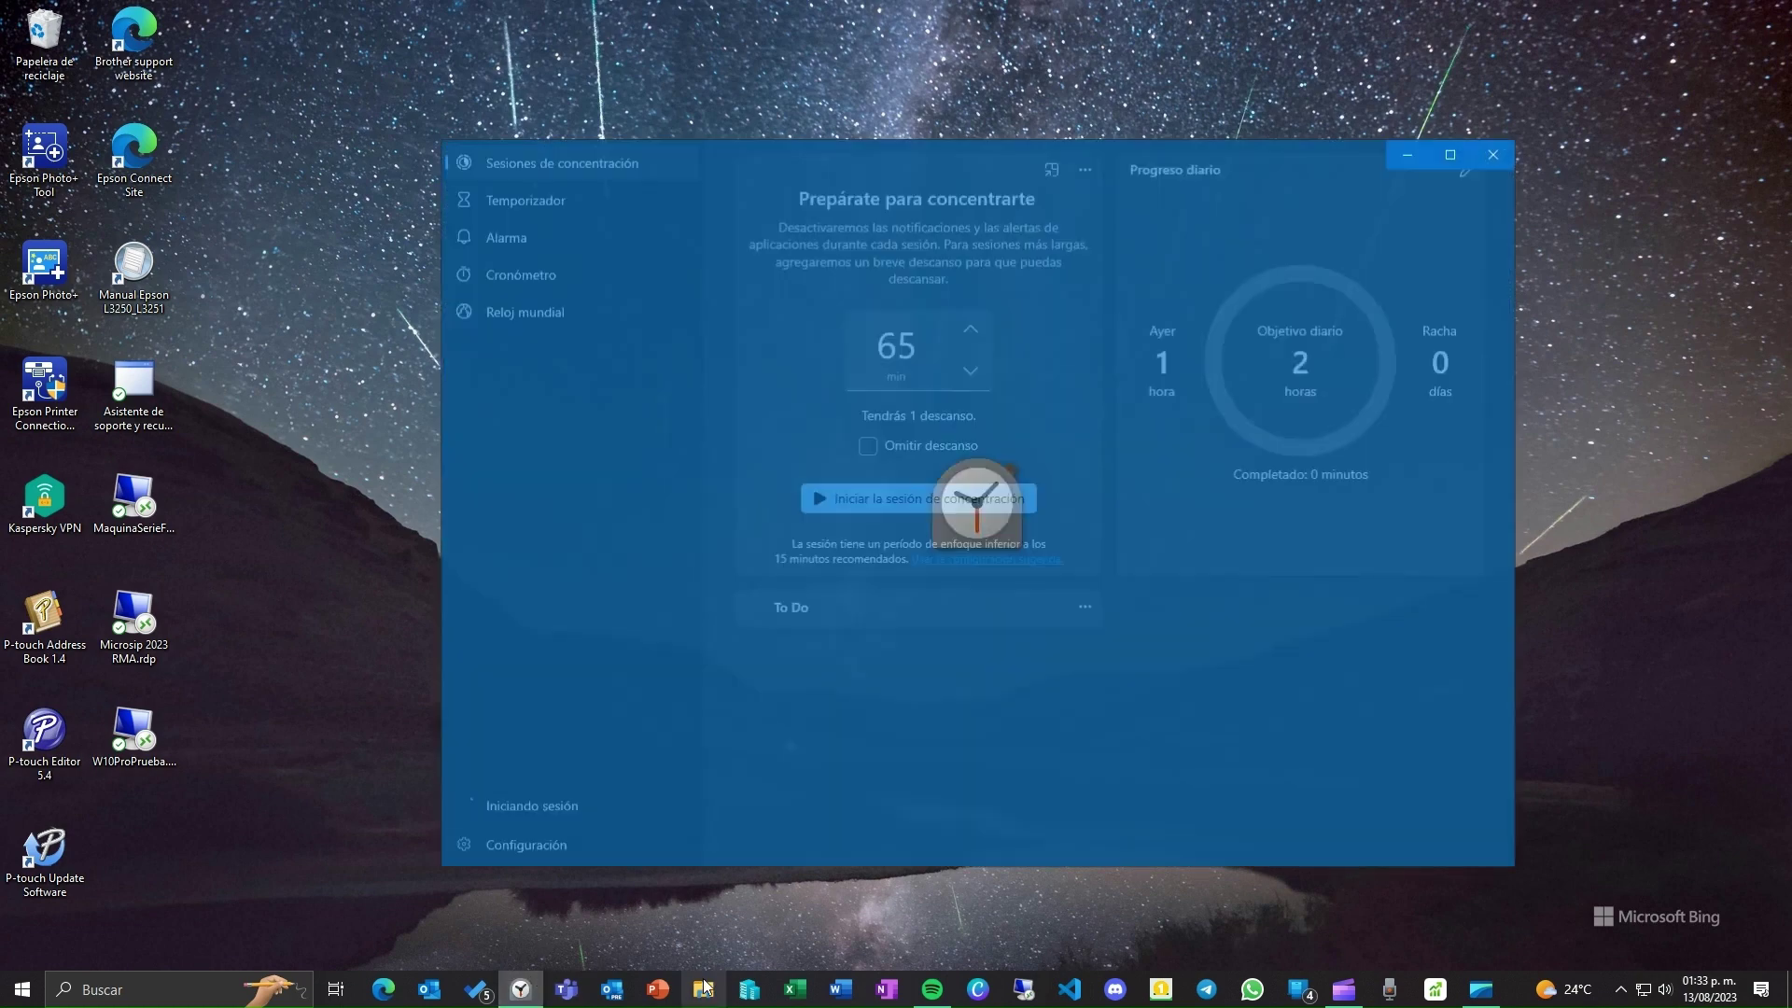
Step: Open File Explorer, and create a blank Word document in a window over it
click(703, 990)
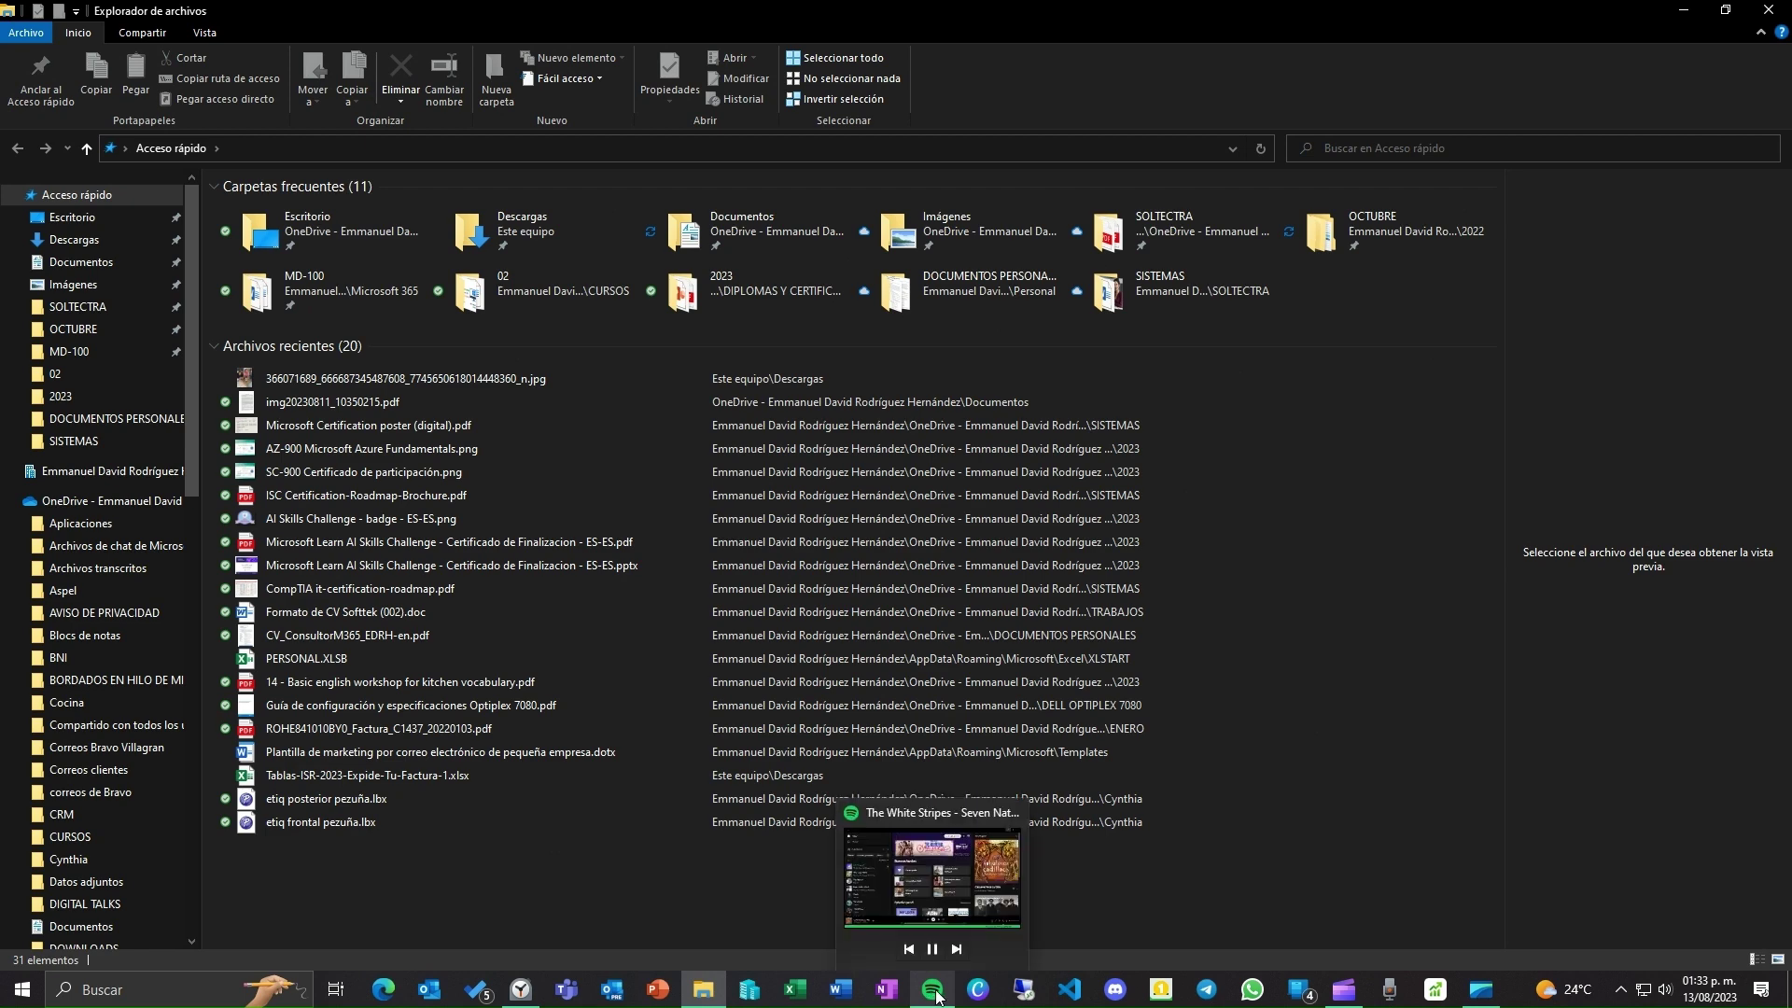
click(840, 990)
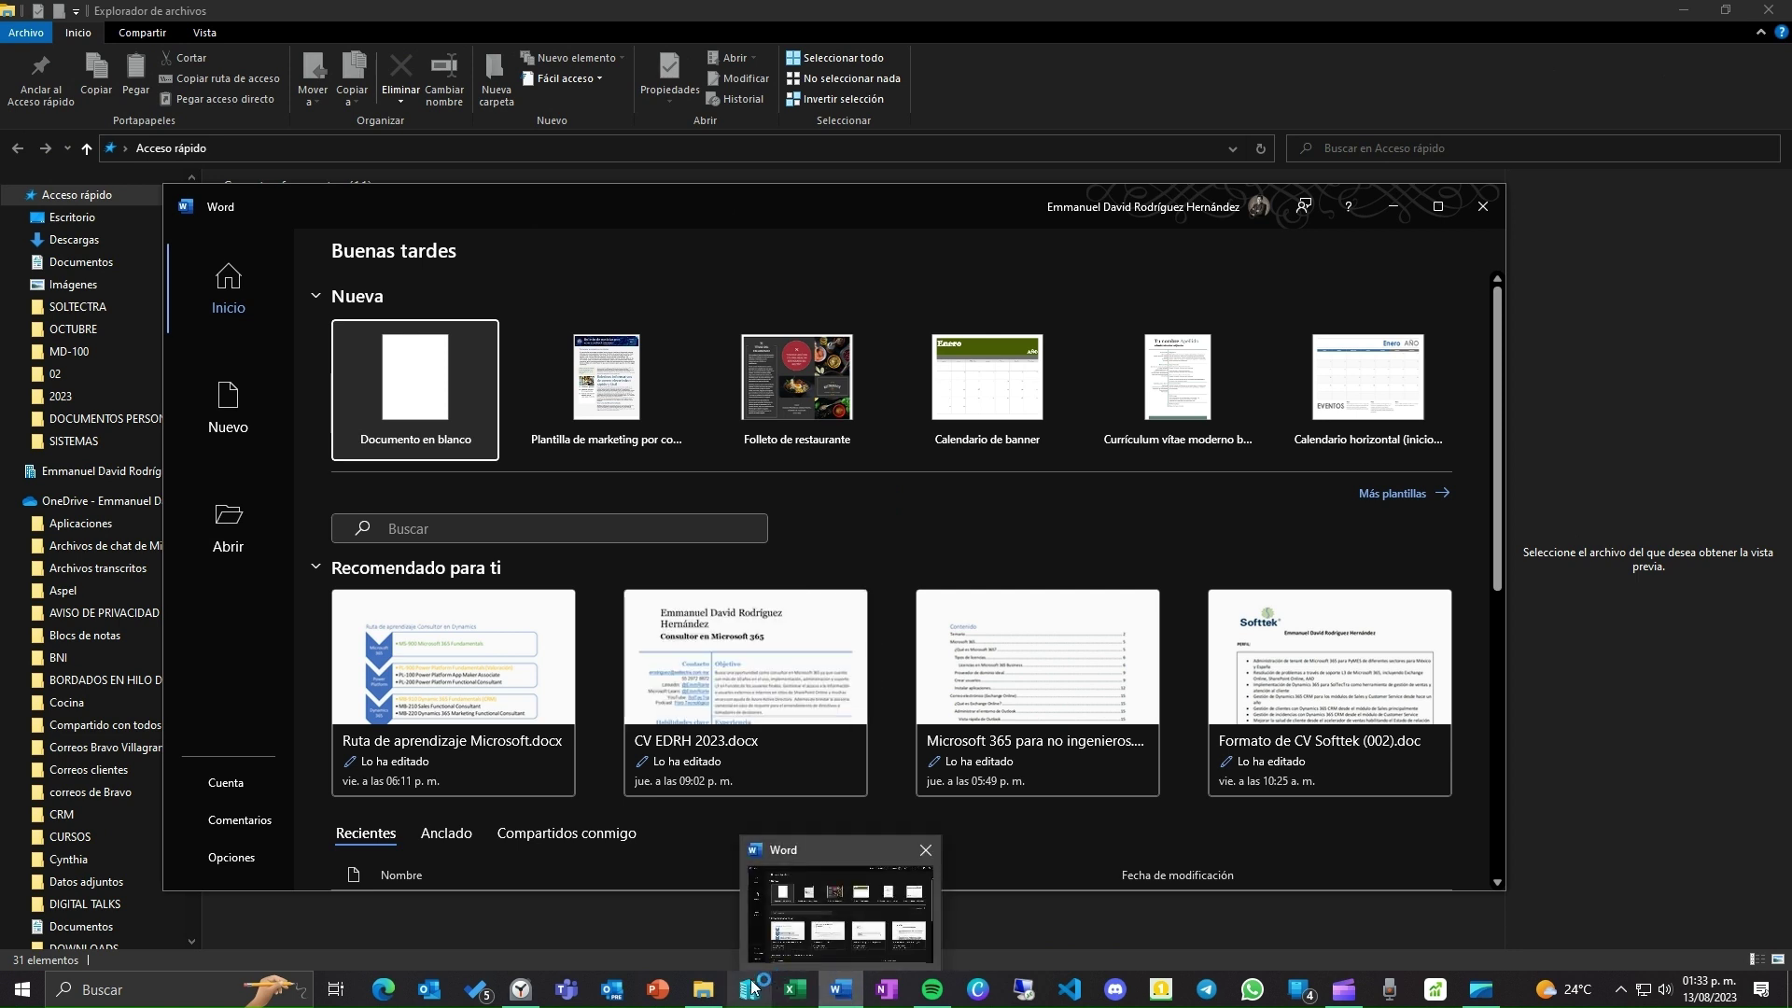
mouse_move(702, 994)
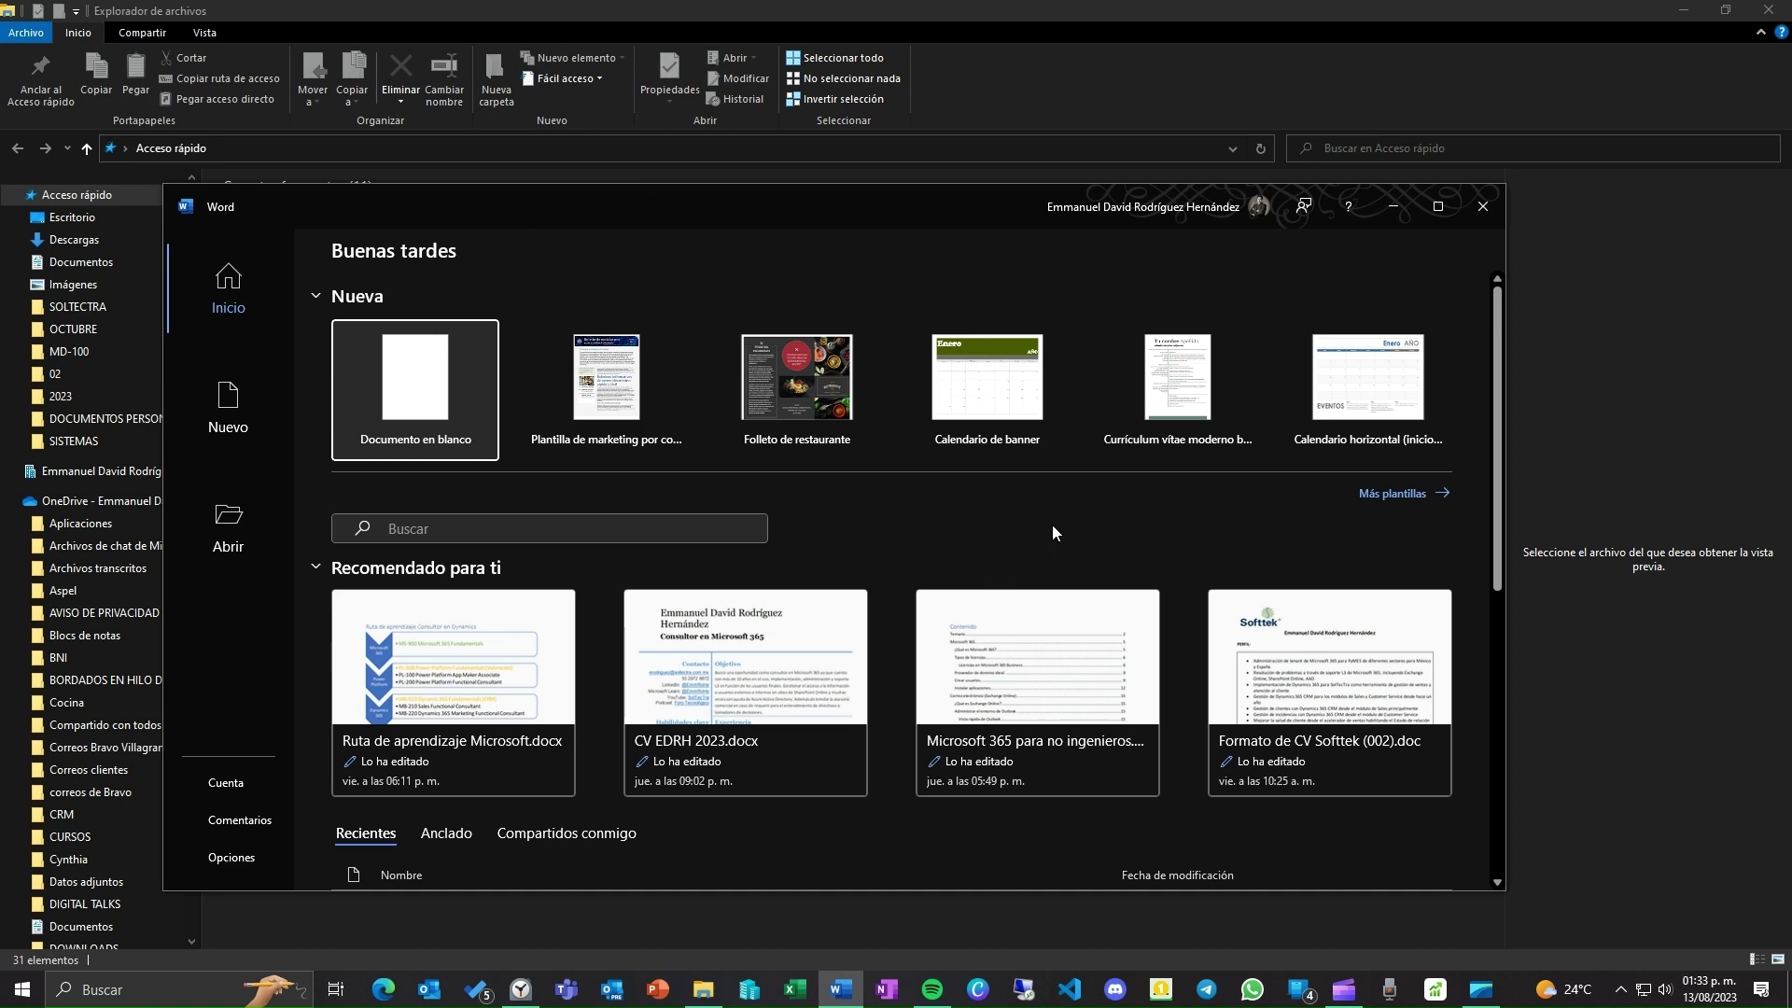
click(404, 404)
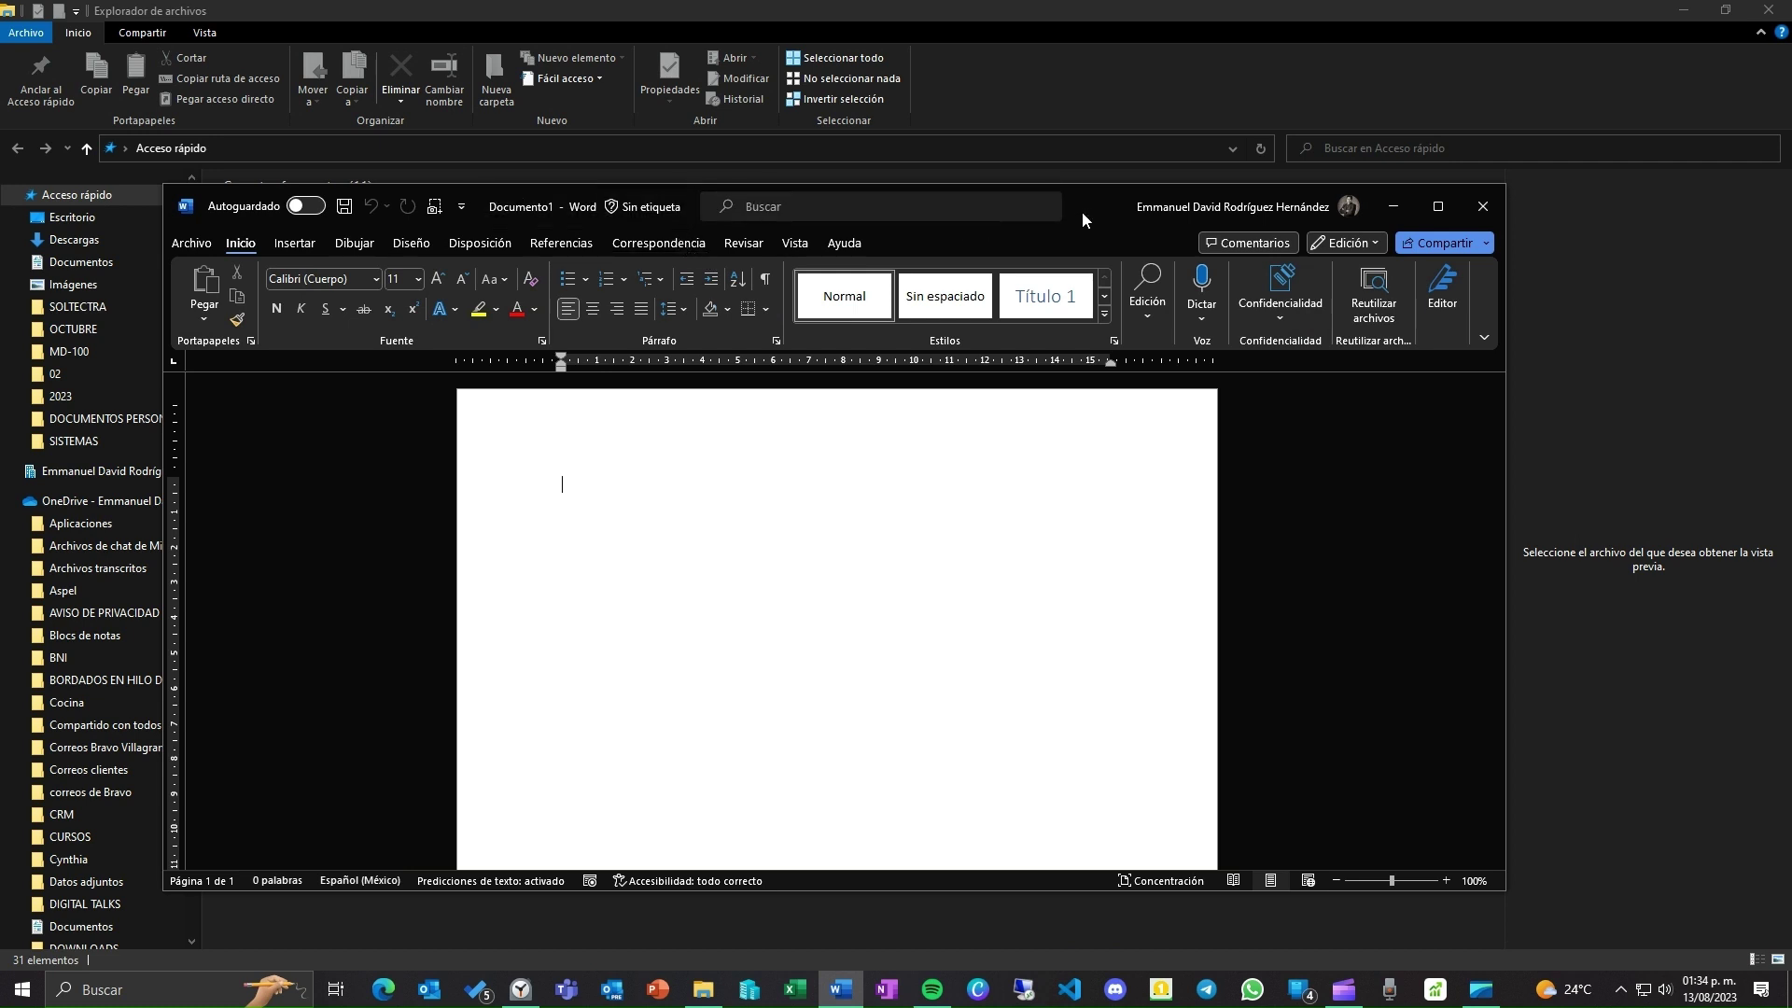
drag(1092, 207, 1044, 138)
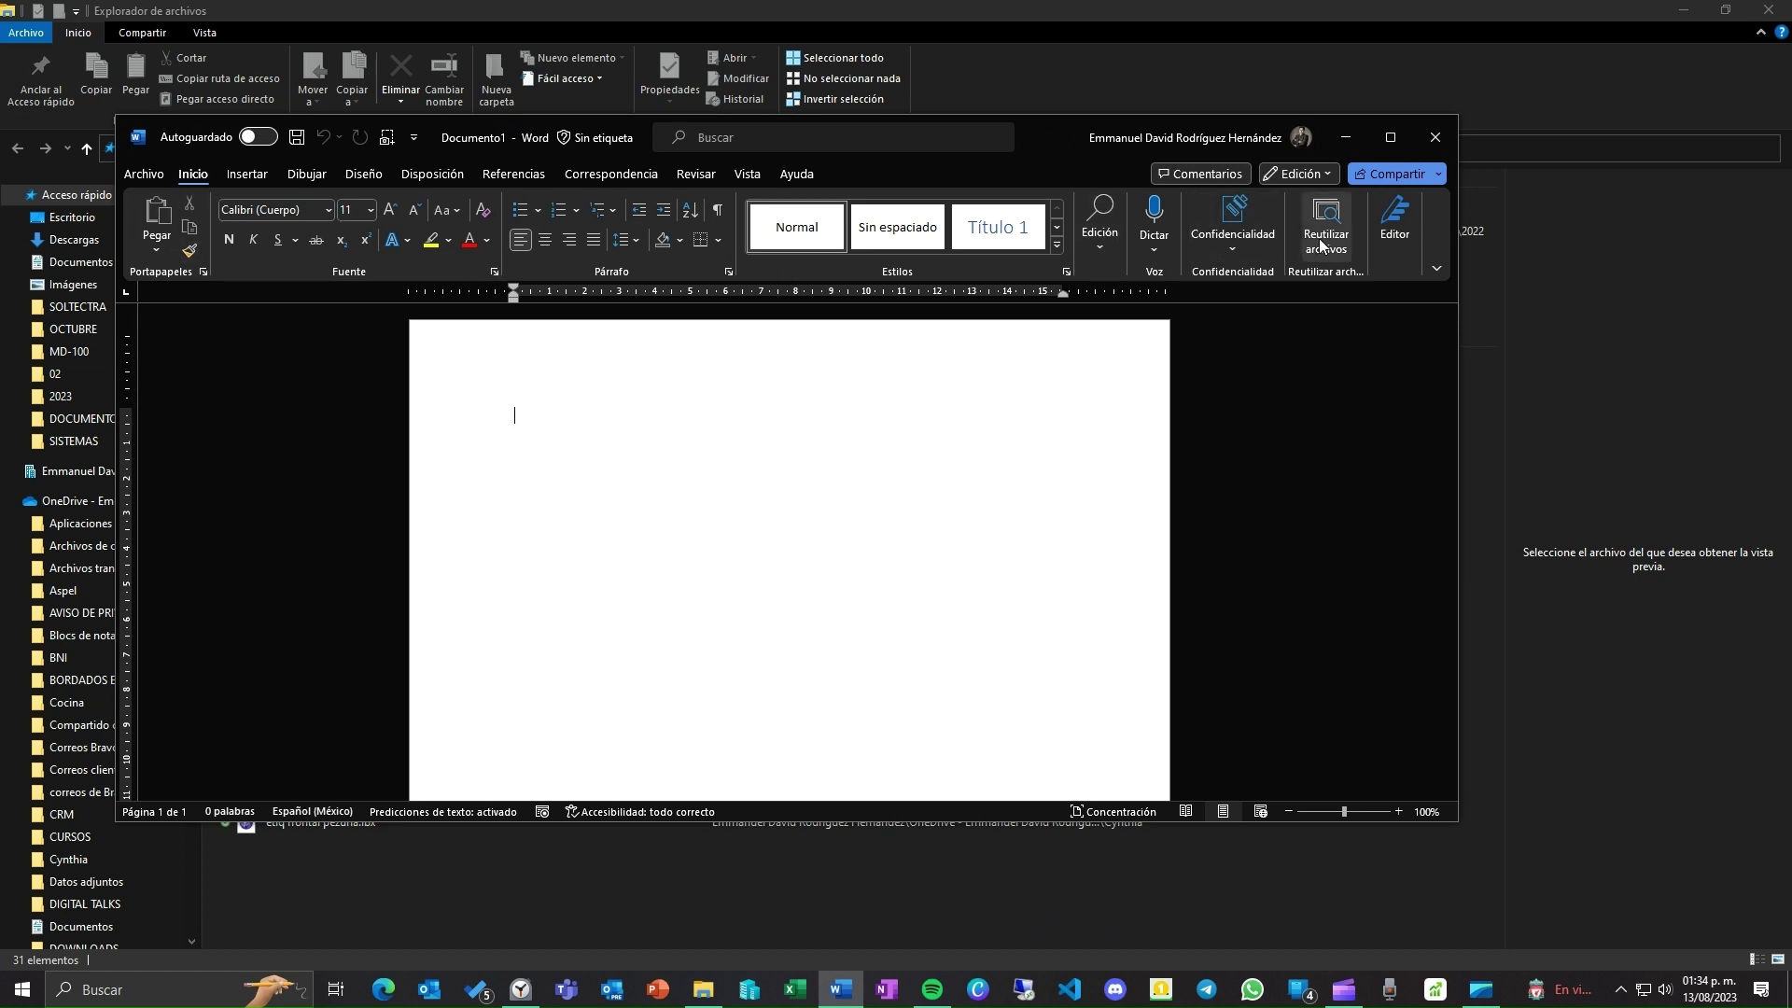
Step: Compare Word's Insert commands with File Explorer's View commands
click(294, 177)
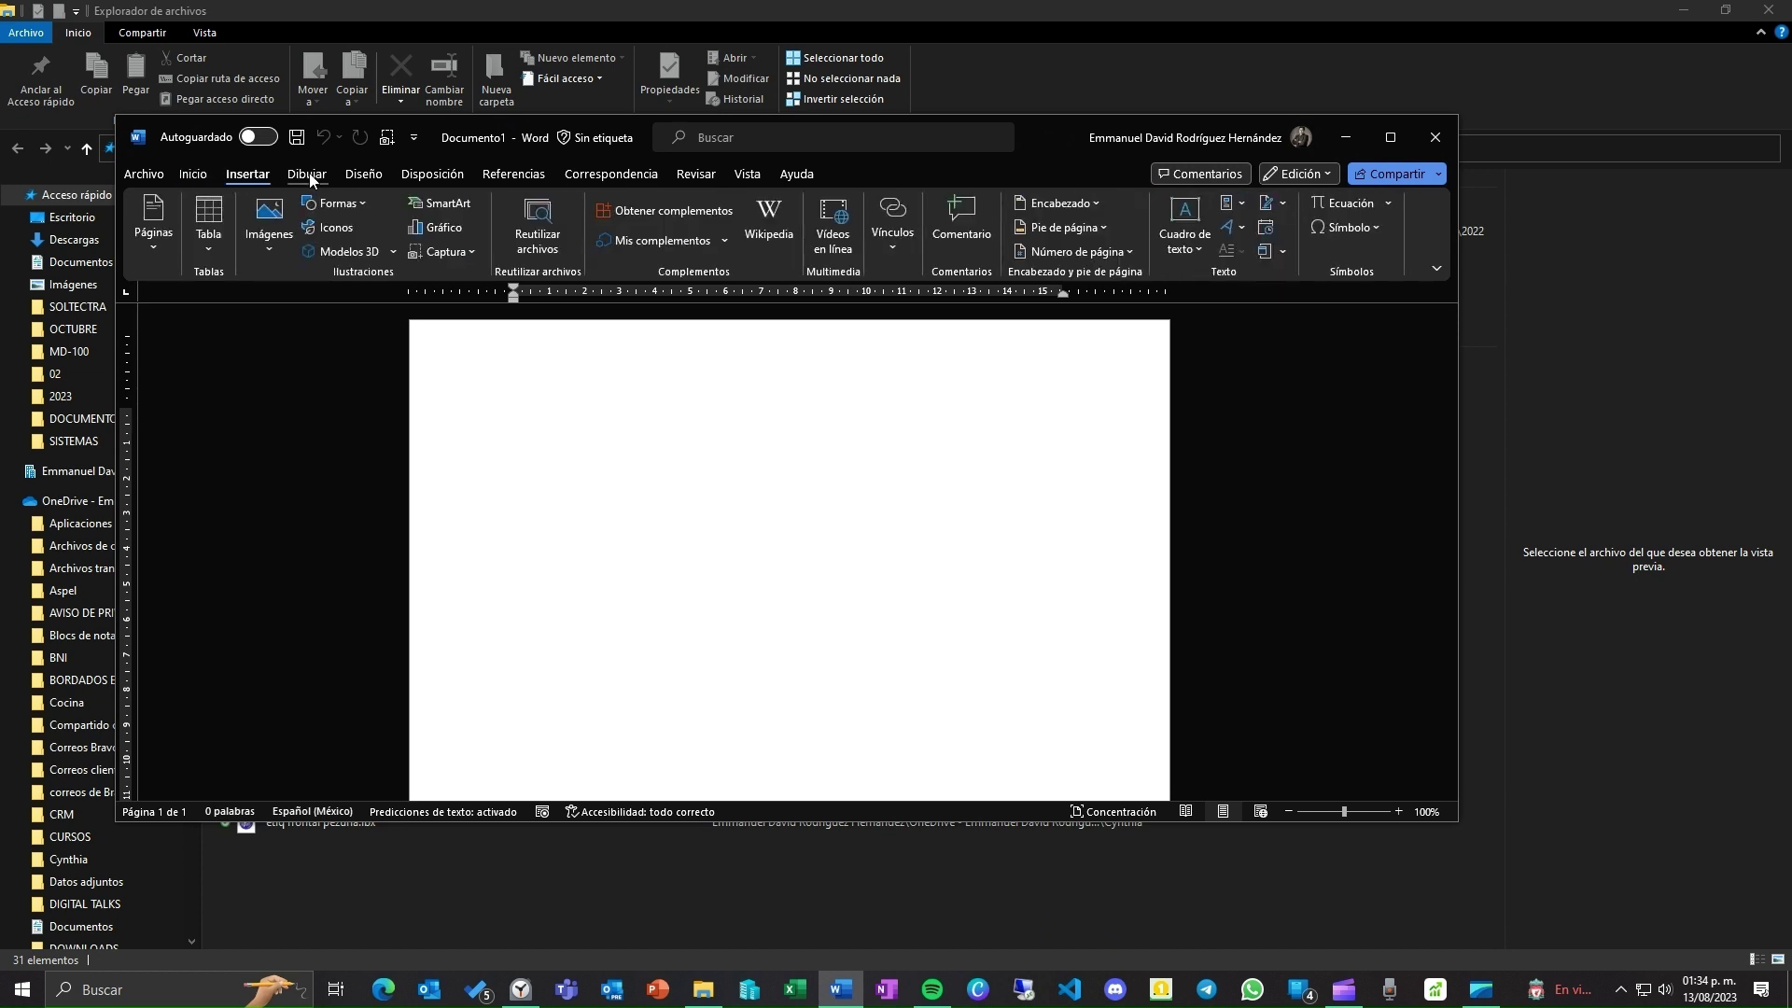
click(144, 31)
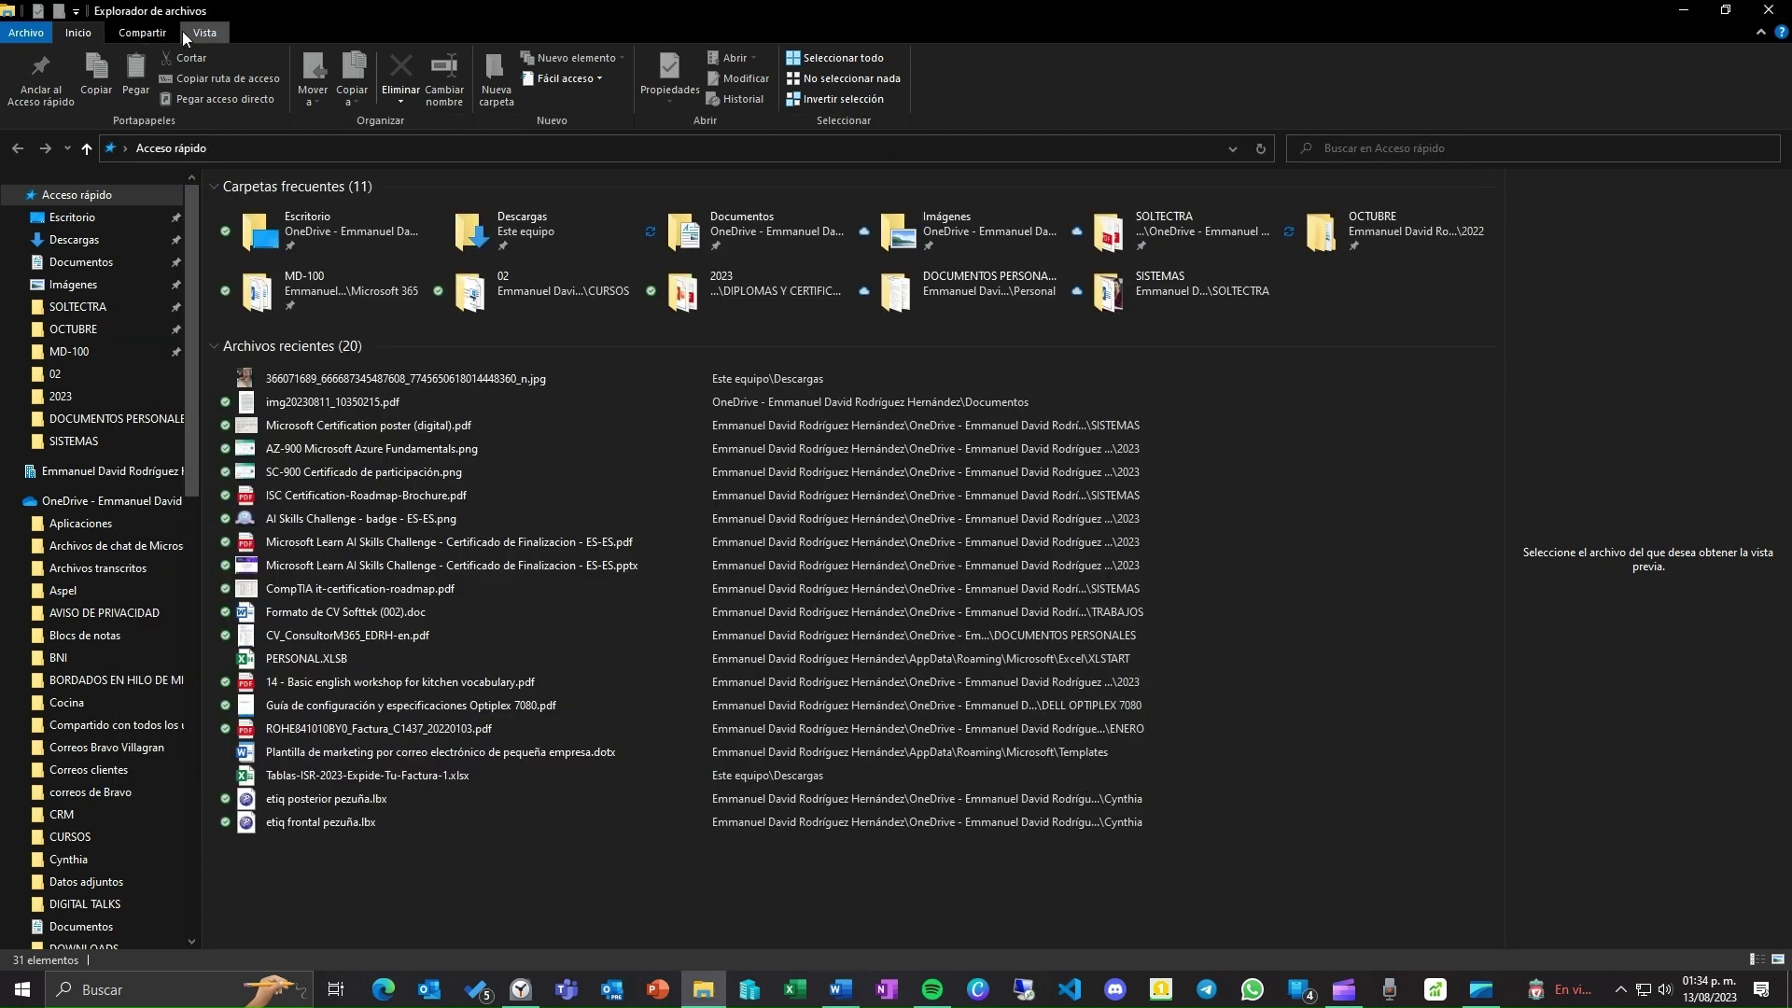
click(149, 31)
click(193, 31)
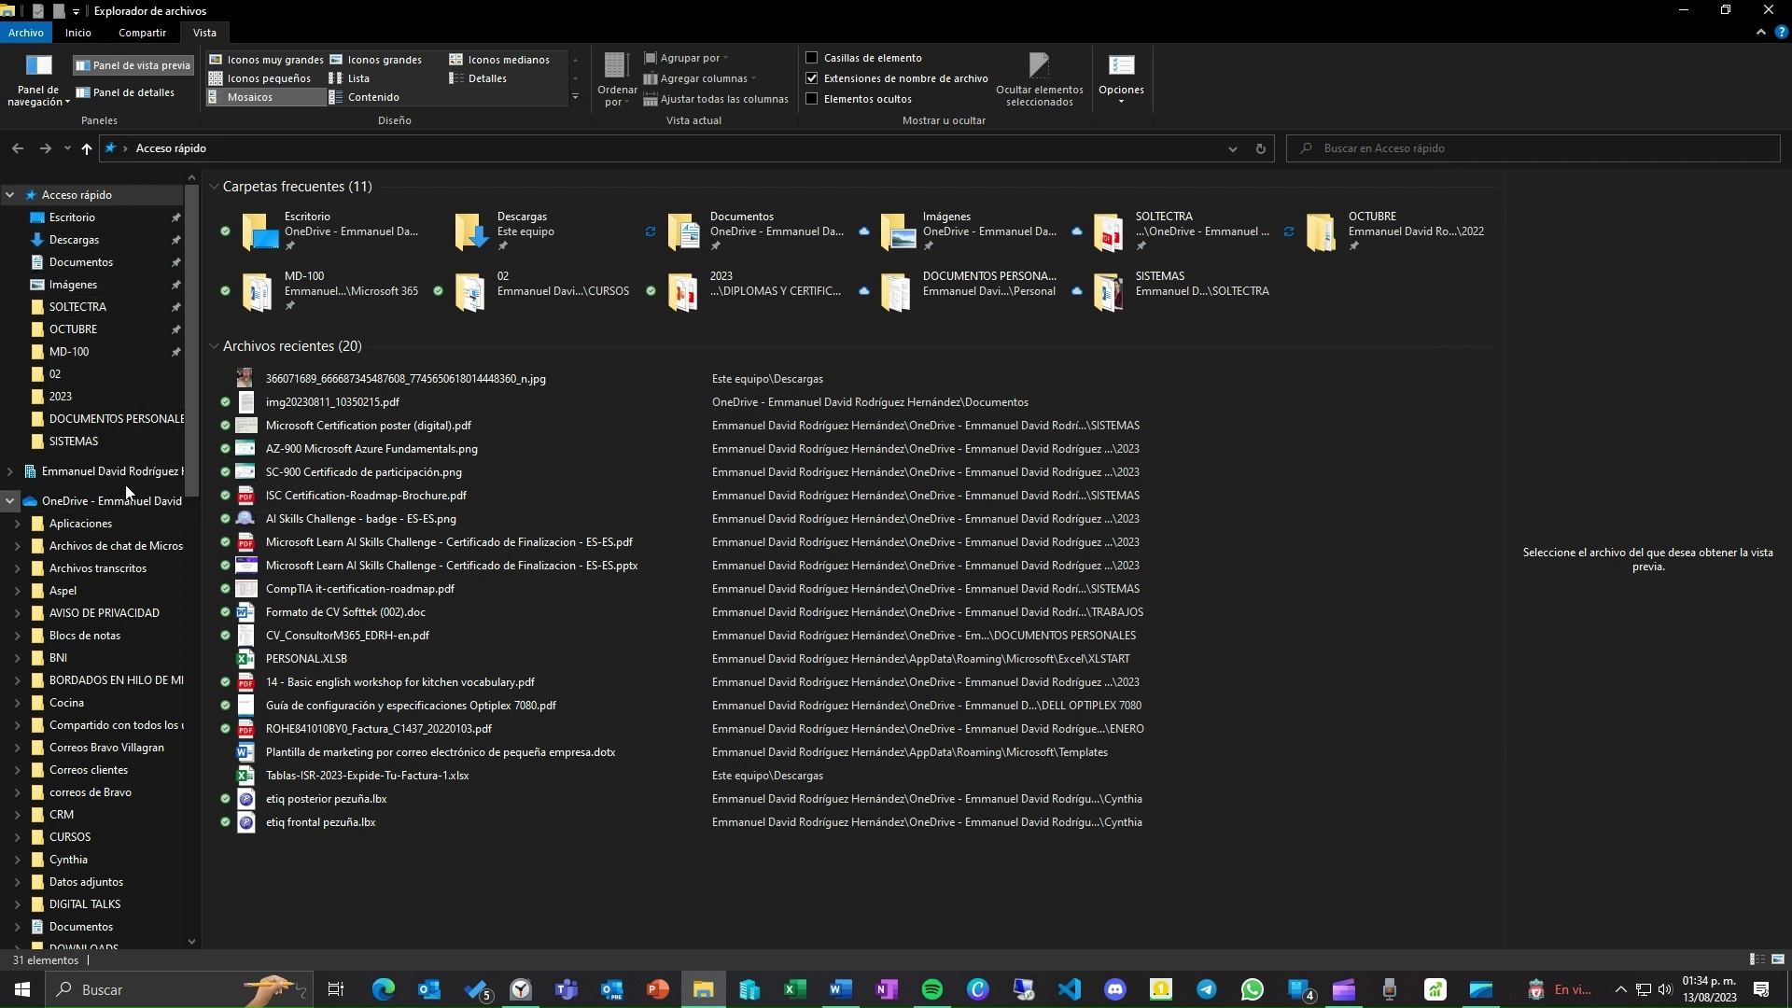
Step: Open the LIBROS folder in OneDrive, look inside its MICROSOFT subfolder and return to LIBROS
scroll(105, 586, down, 2)
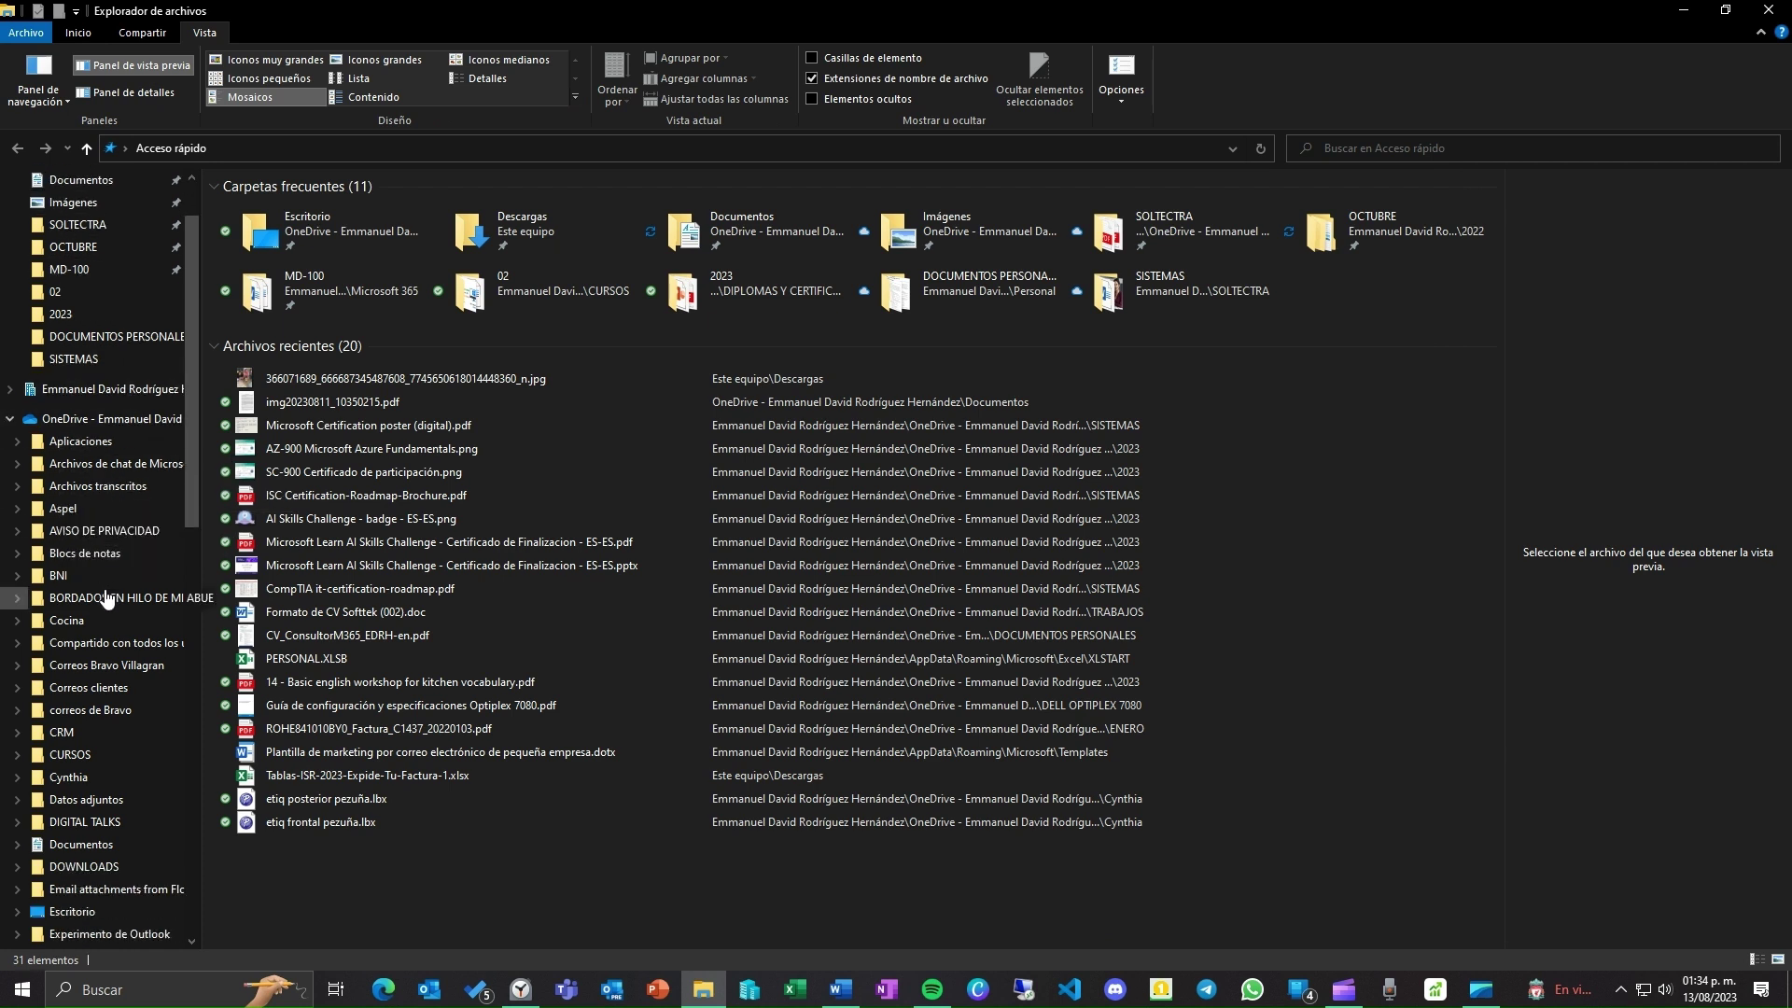
scroll(105, 590, down, 7)
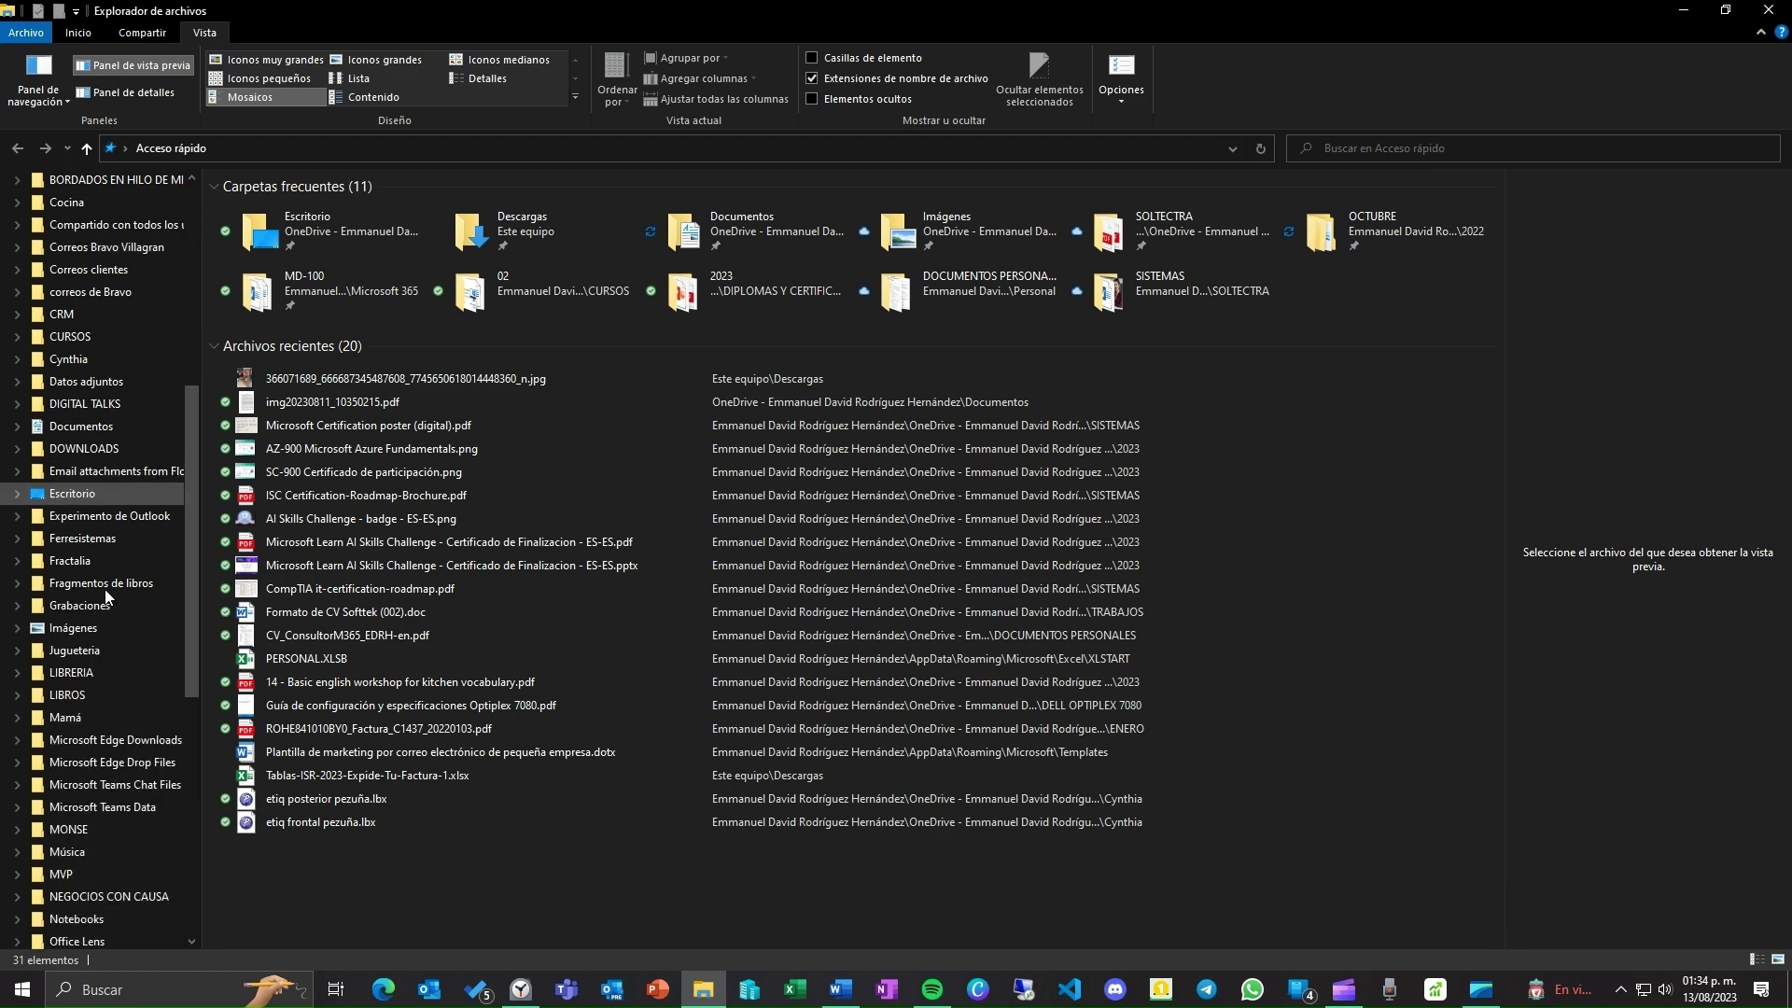
scroll(104, 590, down, 1)
click(74, 541)
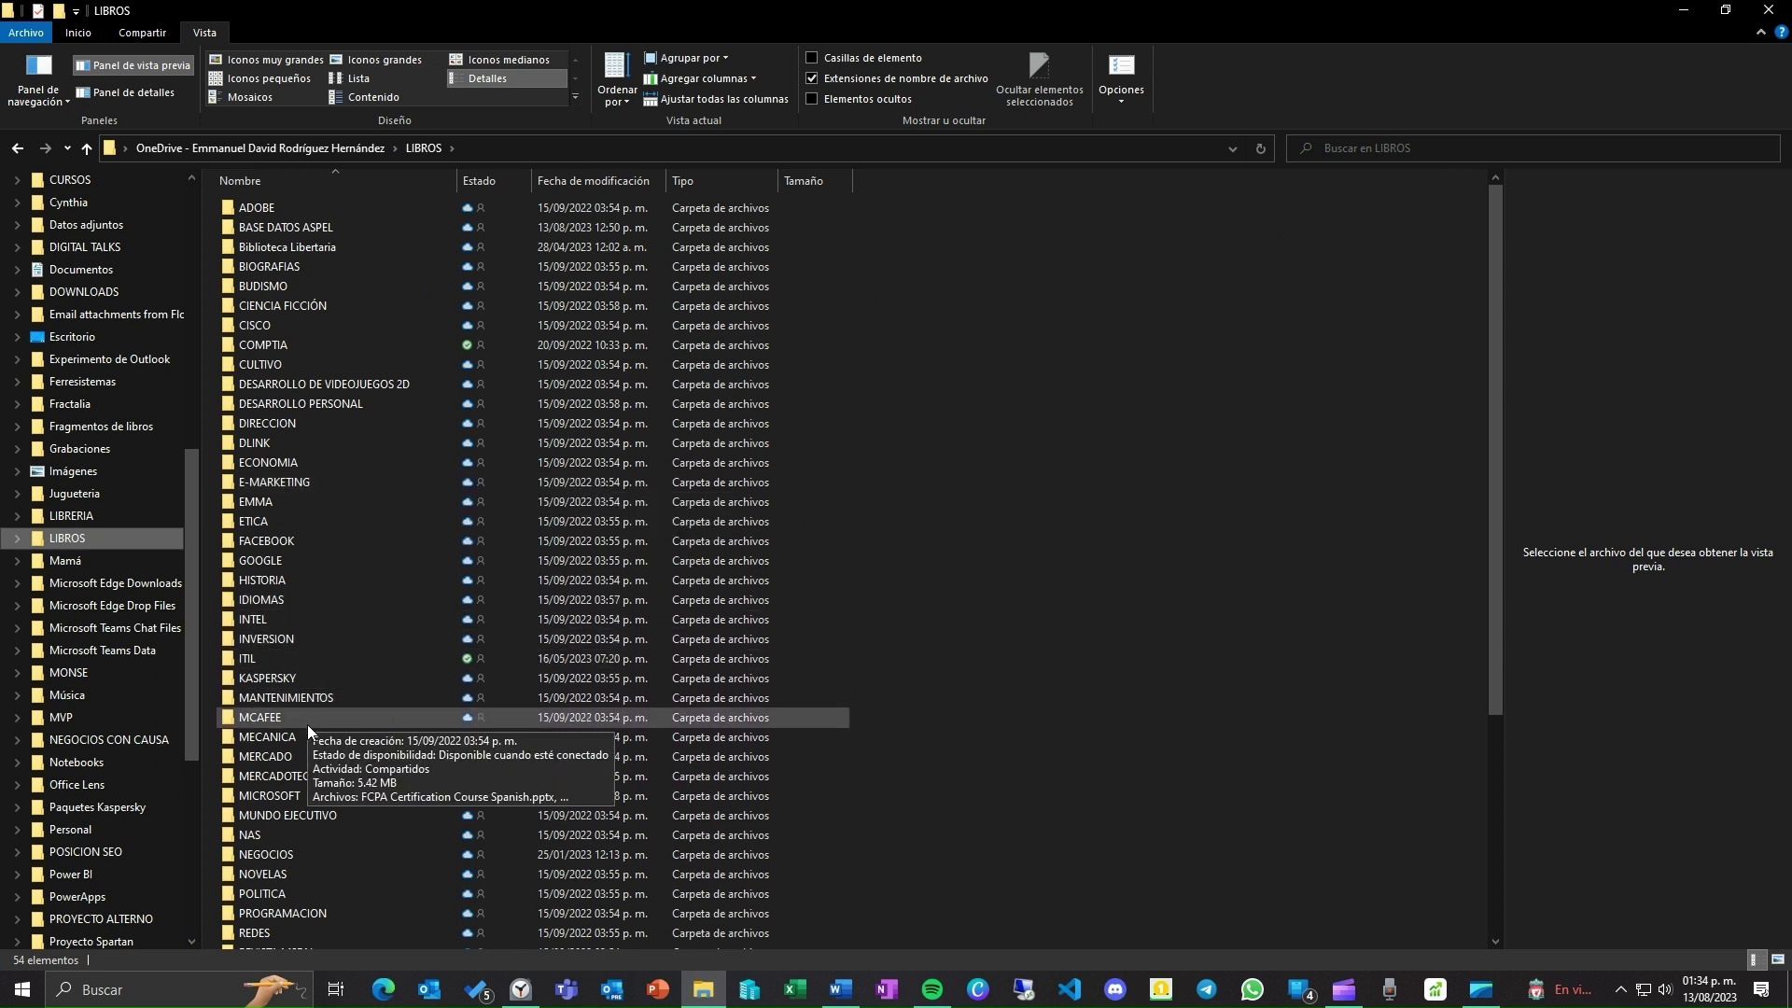
double_click(344, 794)
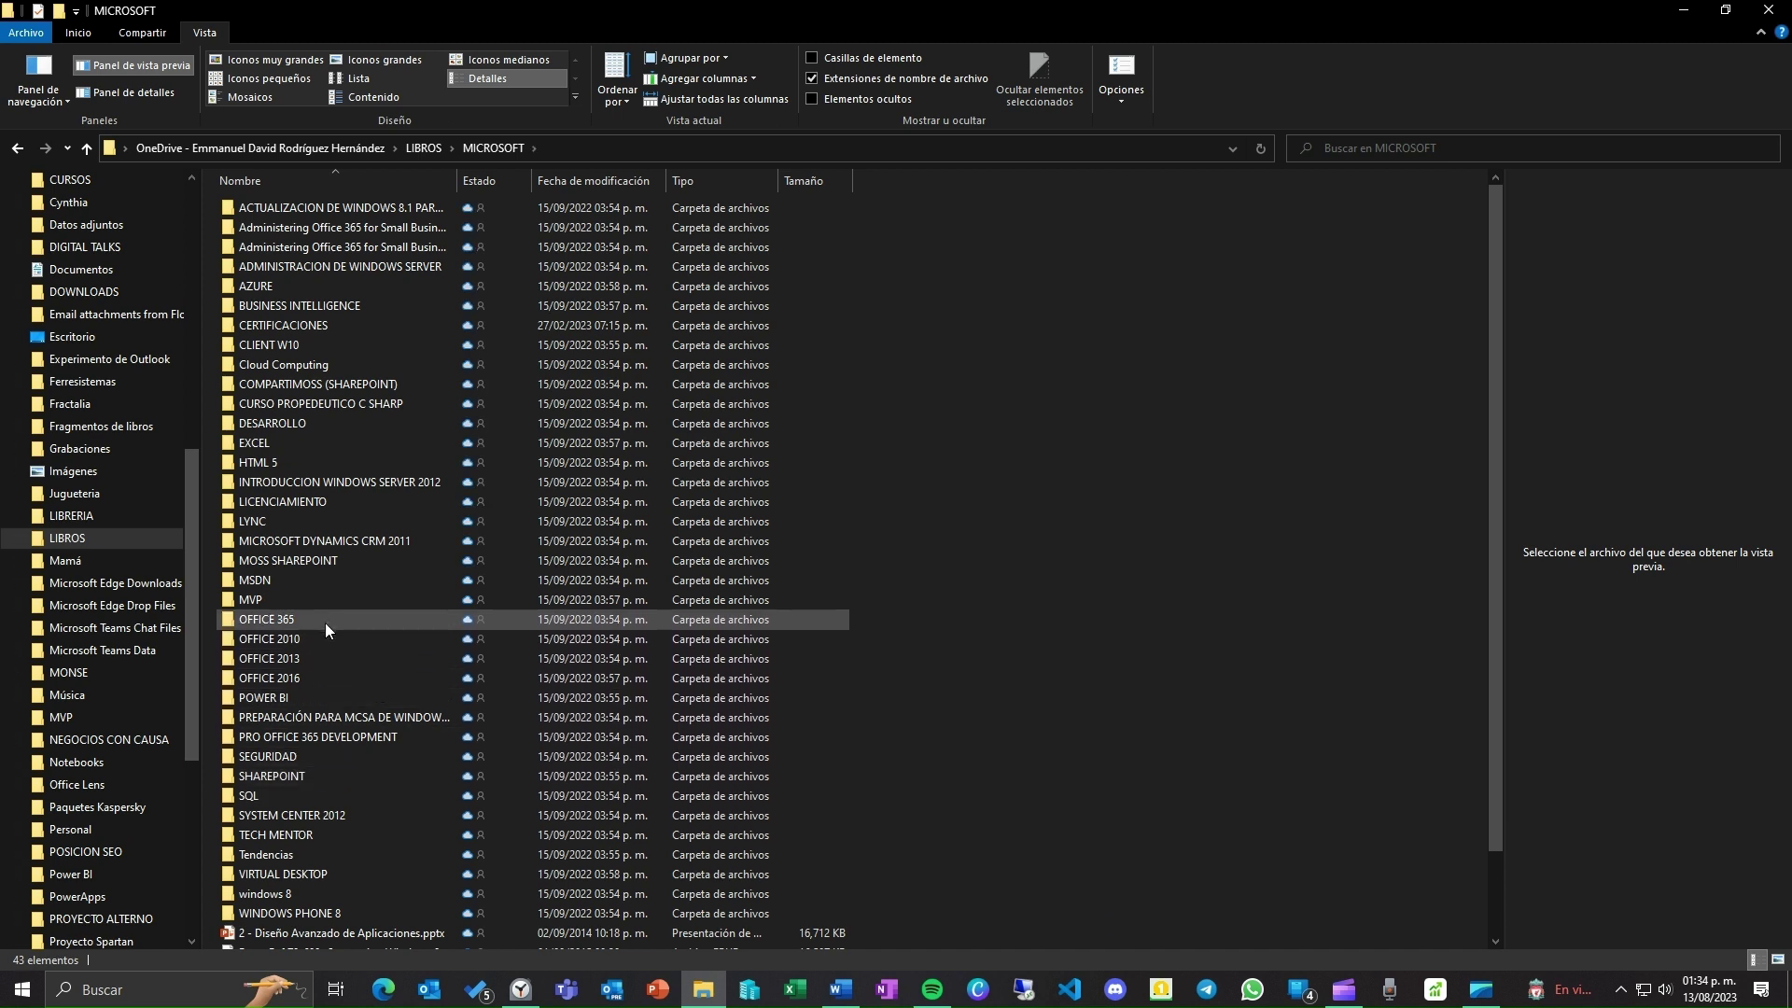
key(alt+Left)
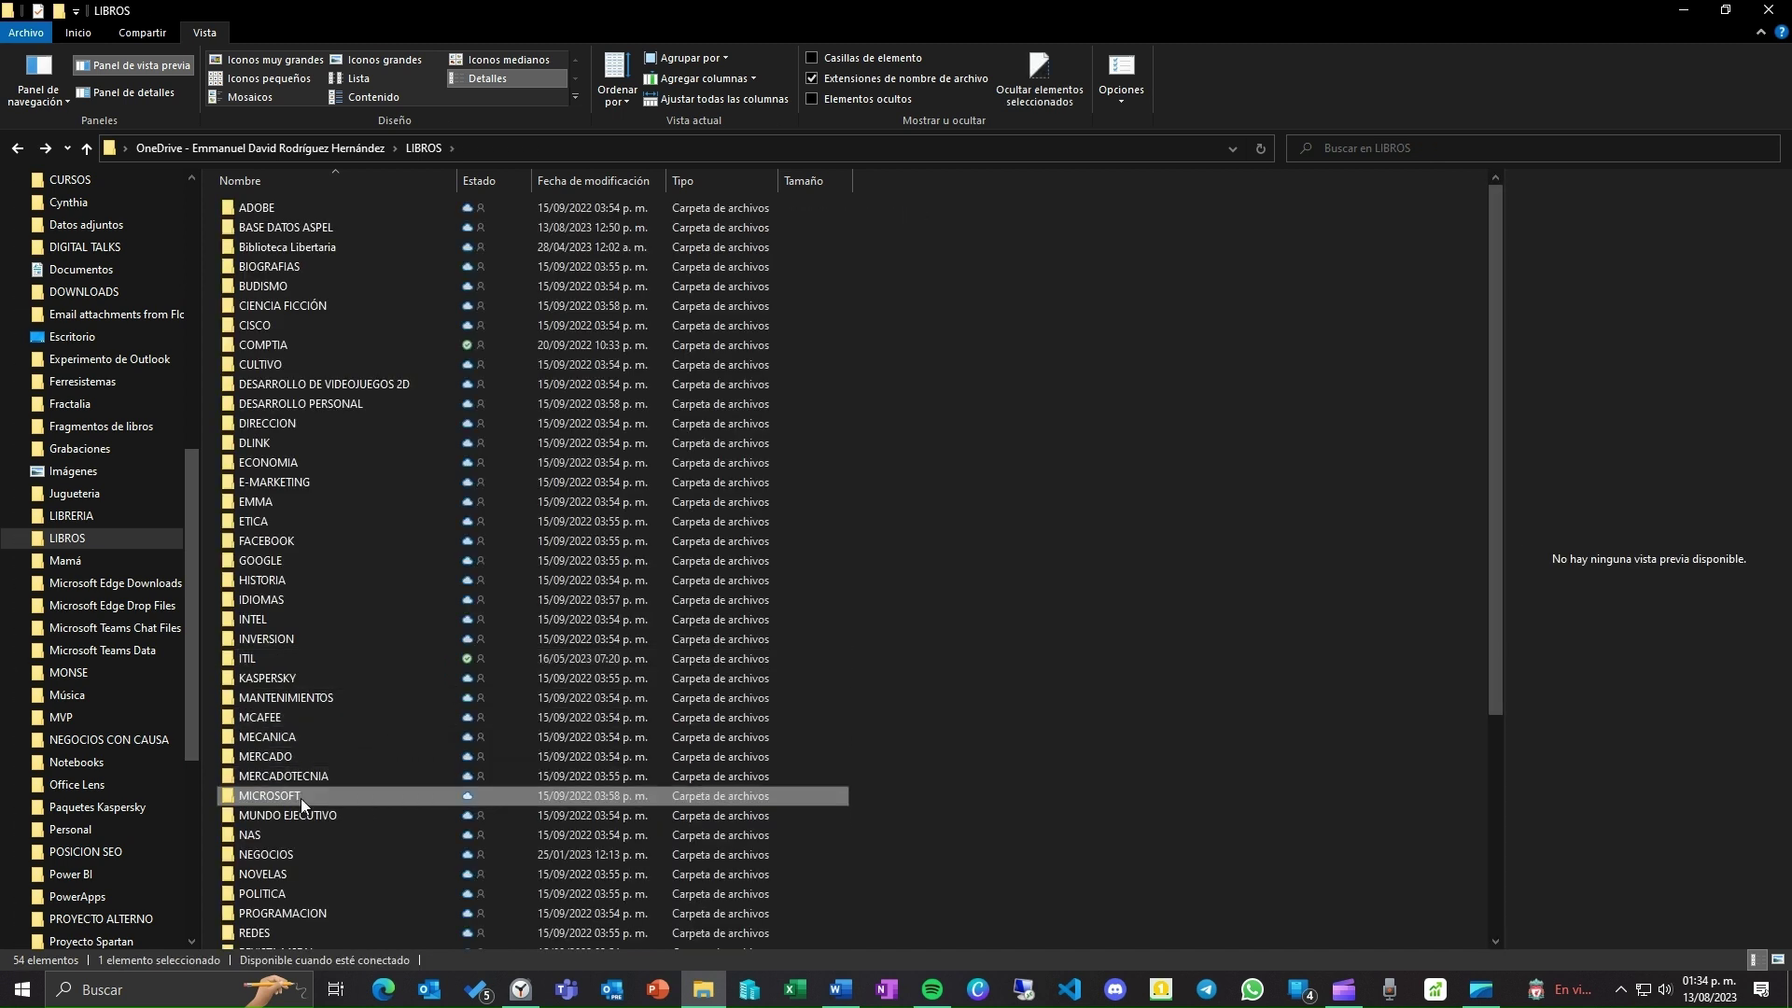
Step: Pin the MICROSOFT folder from LIBROS to Quick access and check it among the pinned folders
mouse_move(295, 798)
click(75, 35)
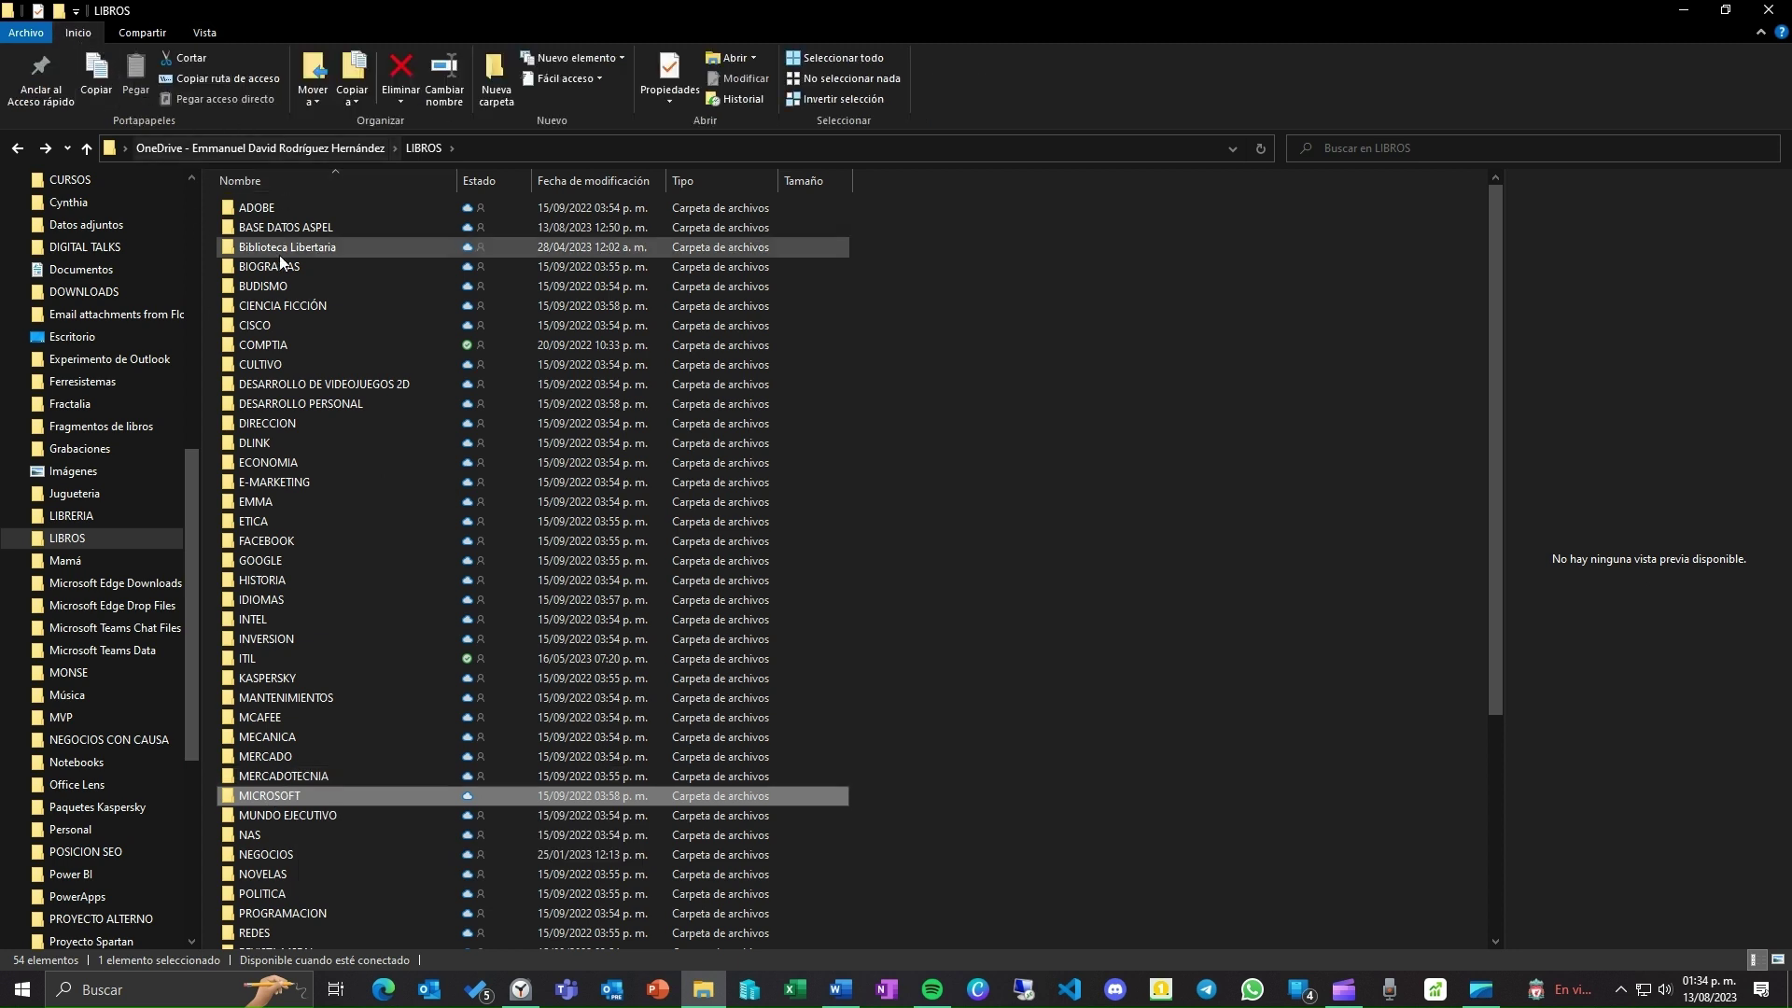
click(1012, 457)
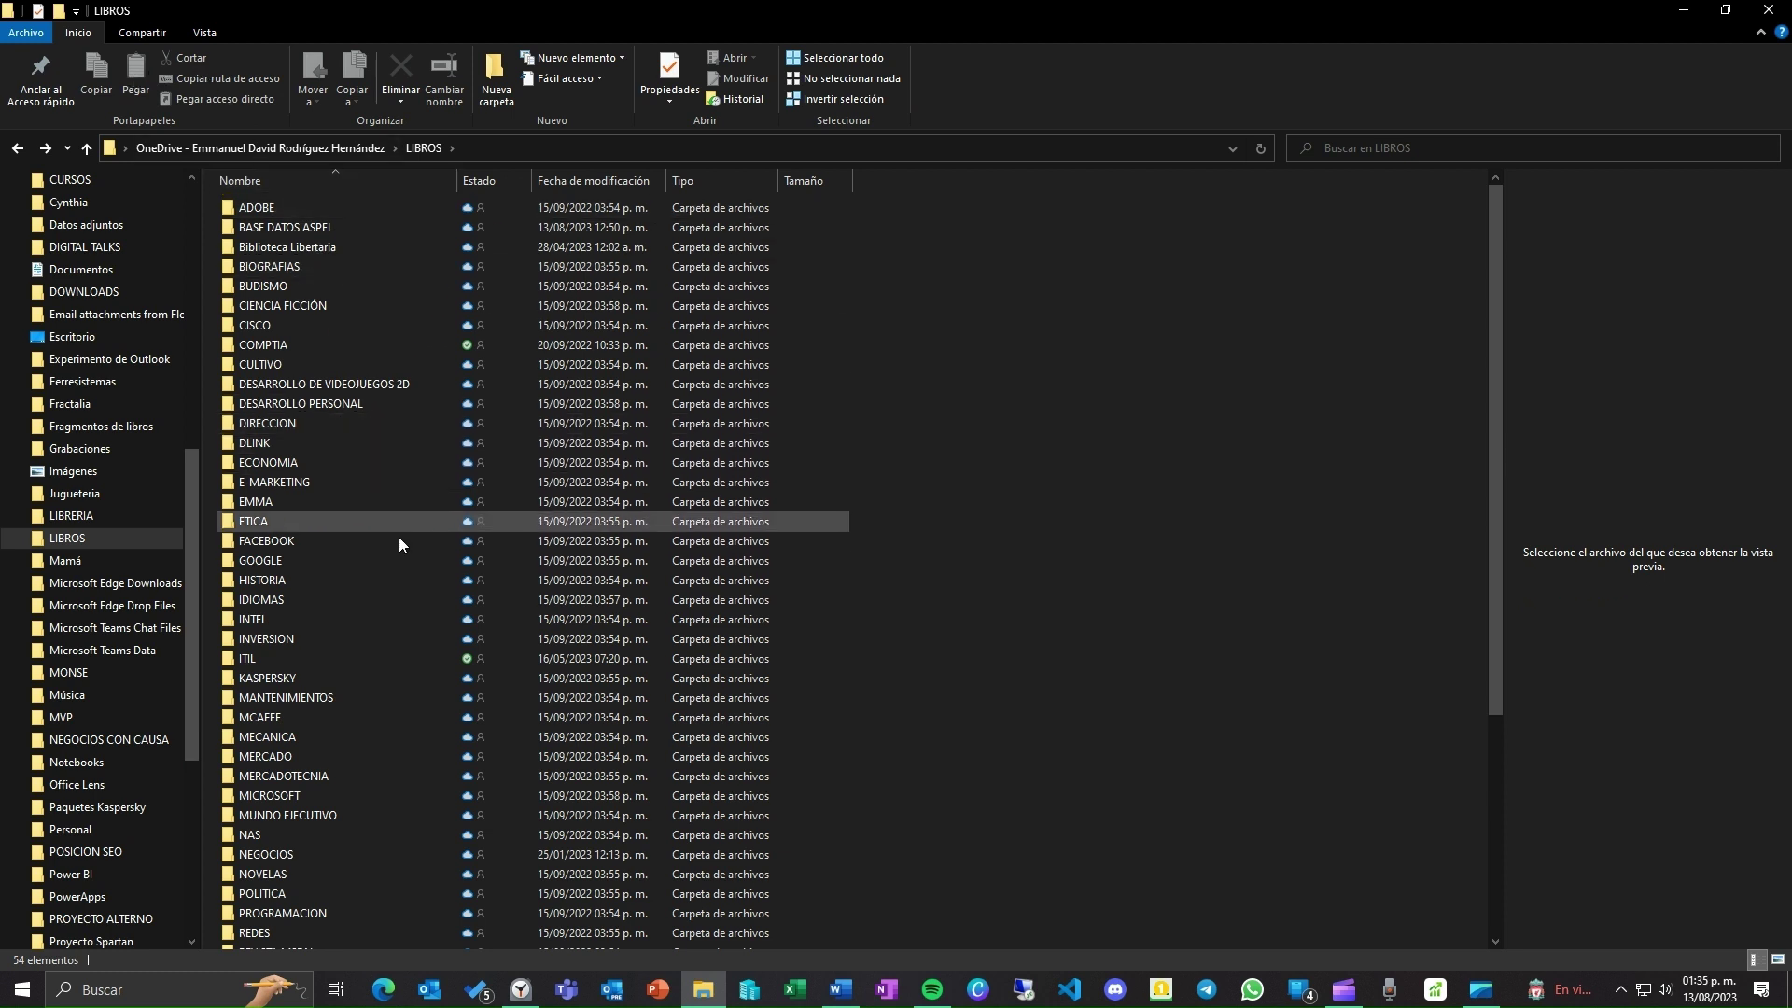
click(289, 794)
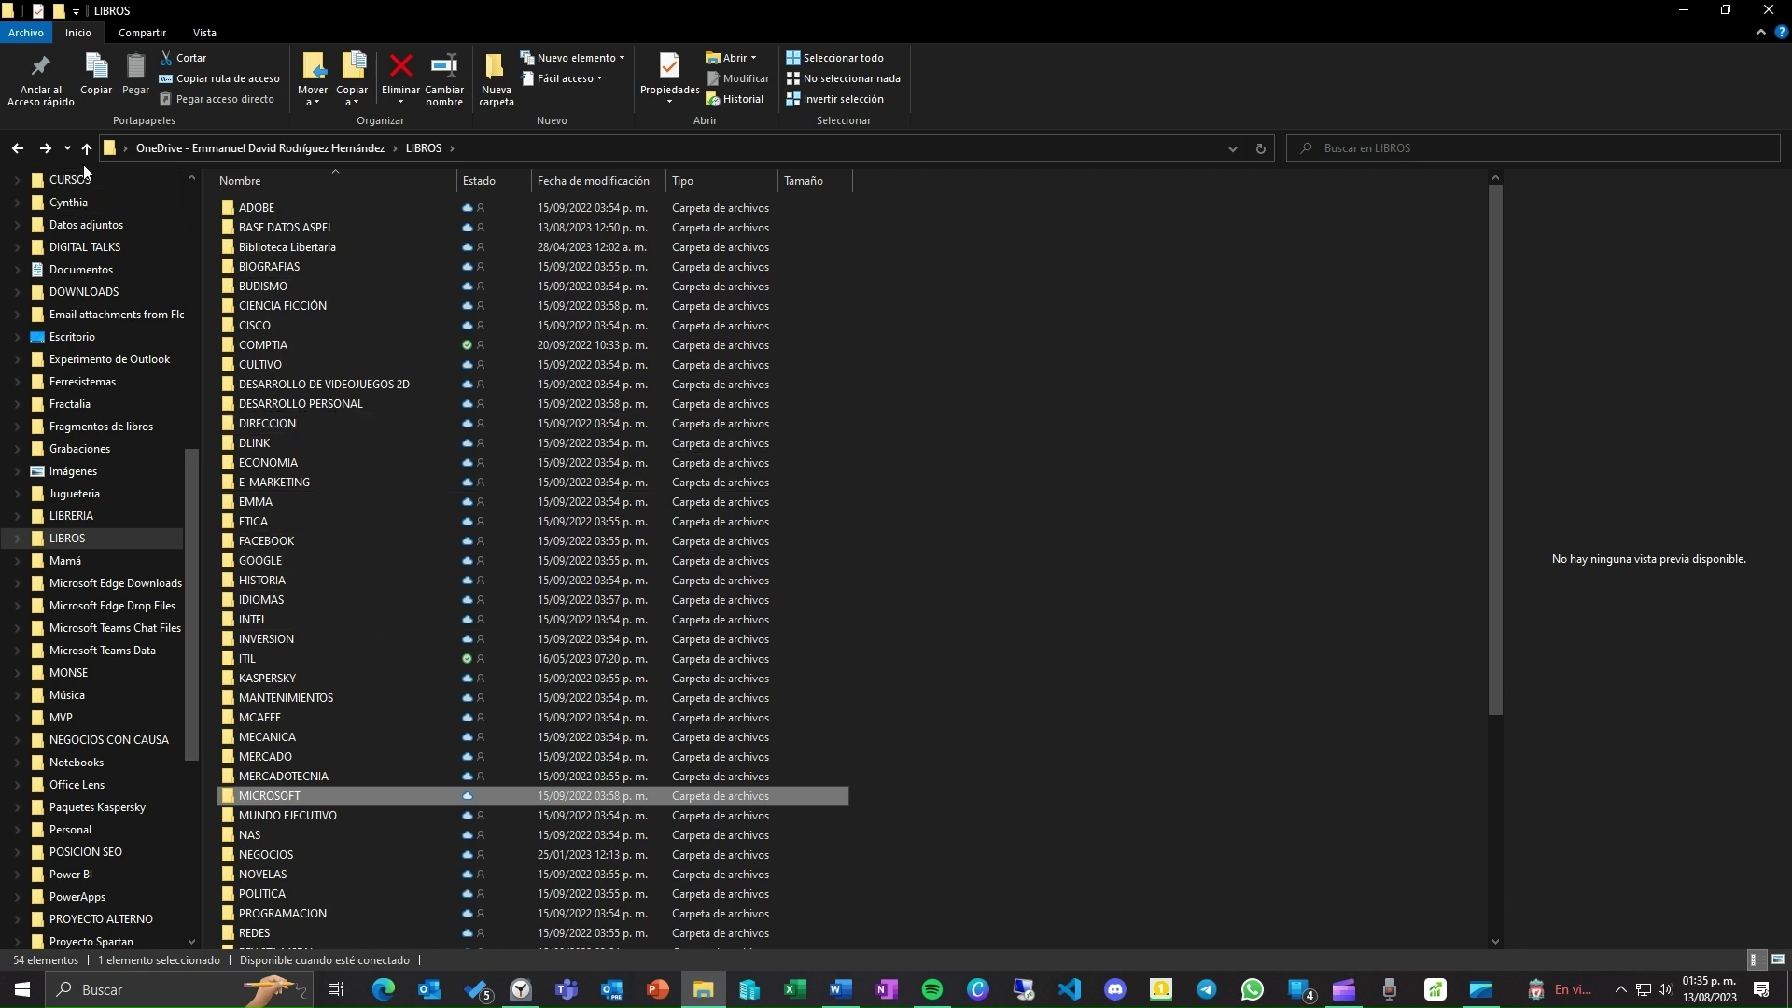
click(52, 91)
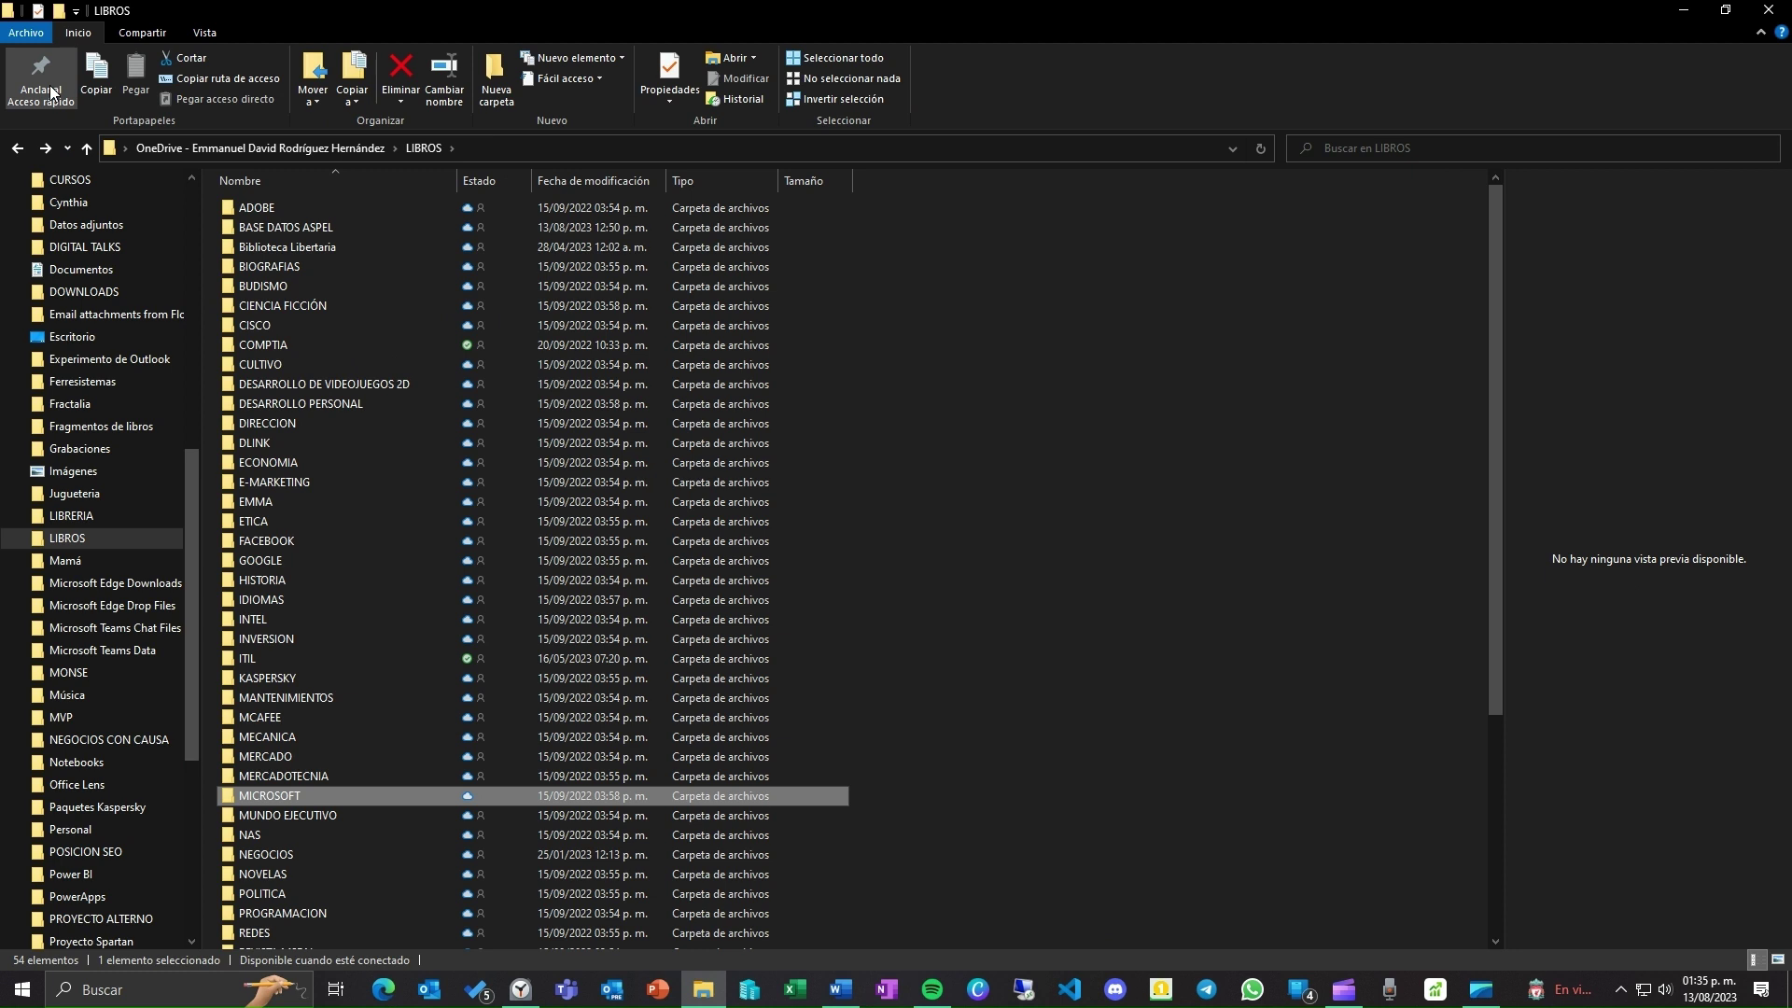
scroll(94, 317, up, 2)
drag(184, 498, 189, 231)
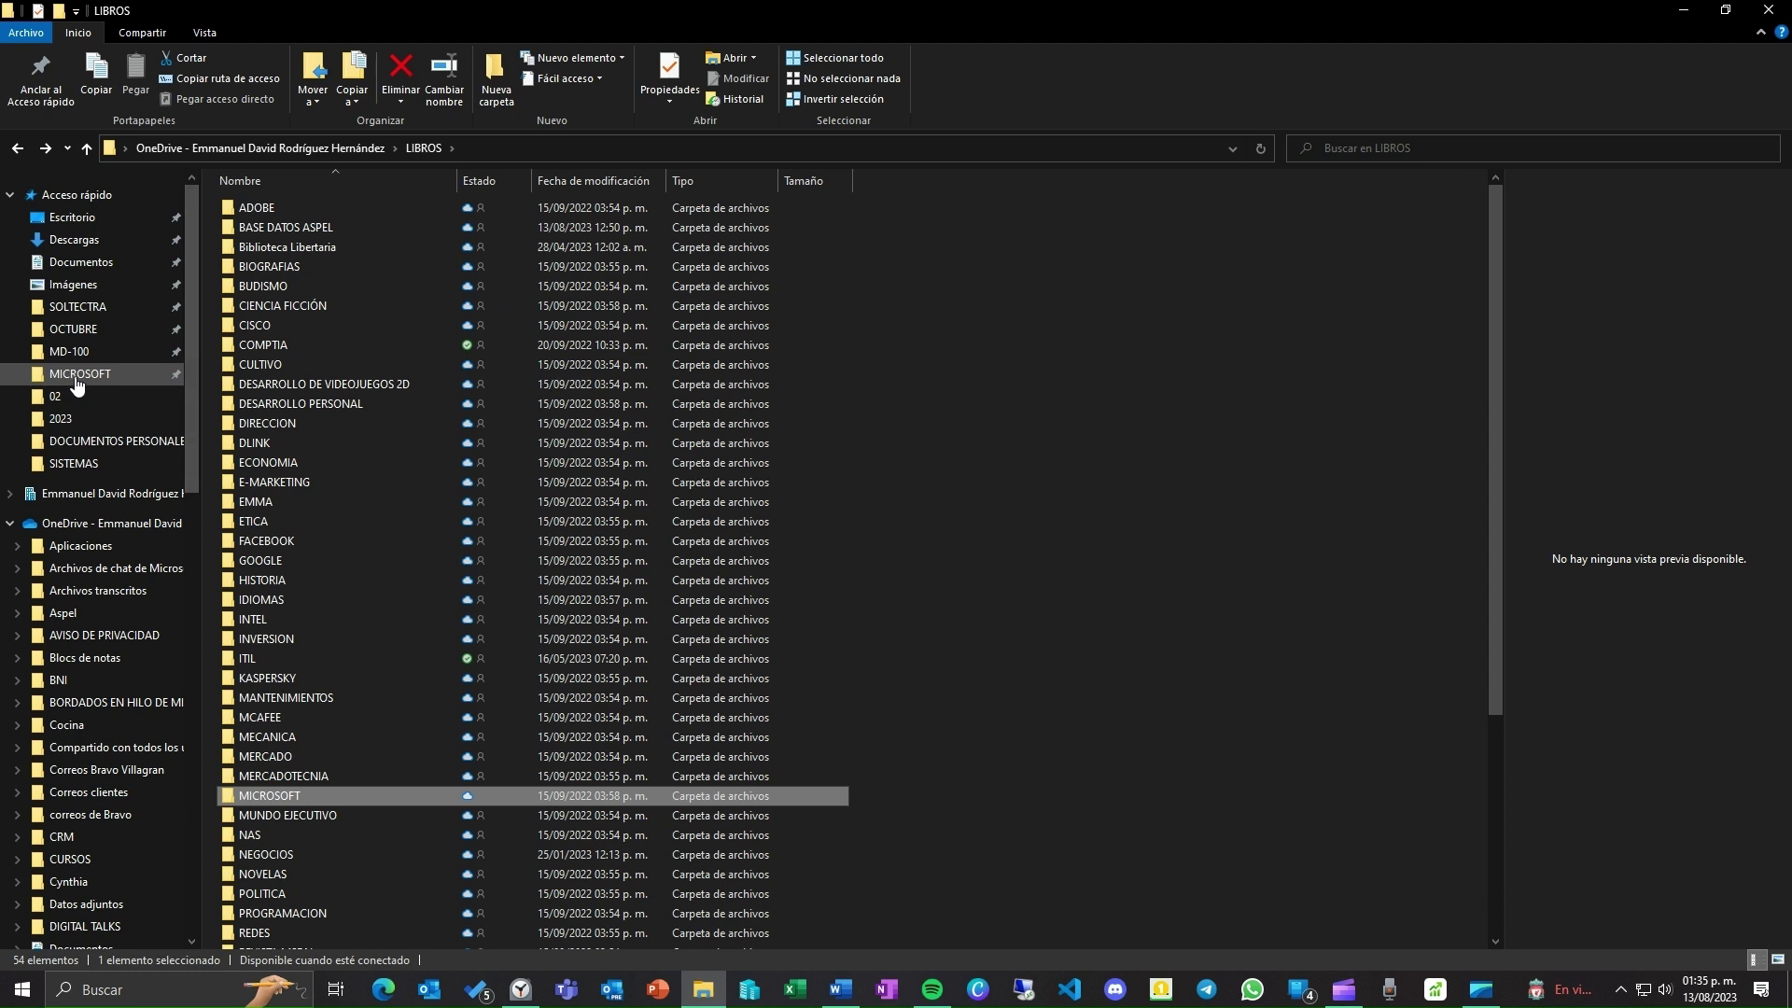
Step: Open the pinned MD-100 folder and unpin it from Start
click(176, 351)
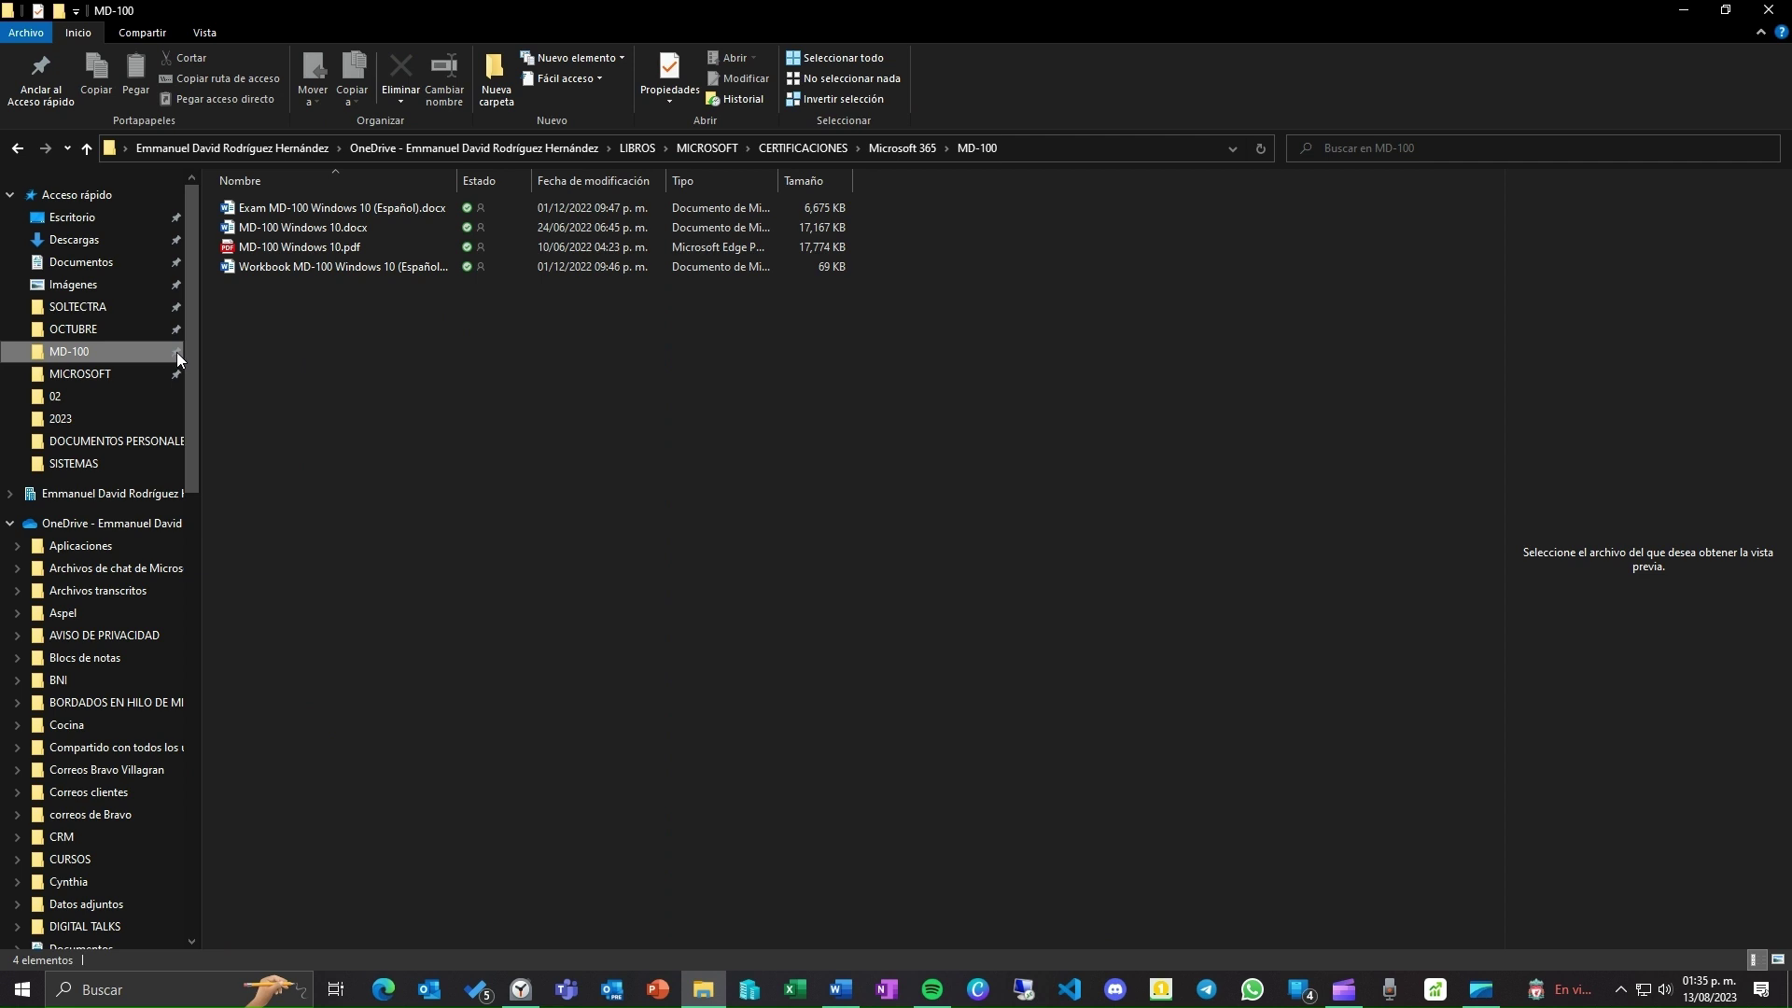
right_click(176, 351)
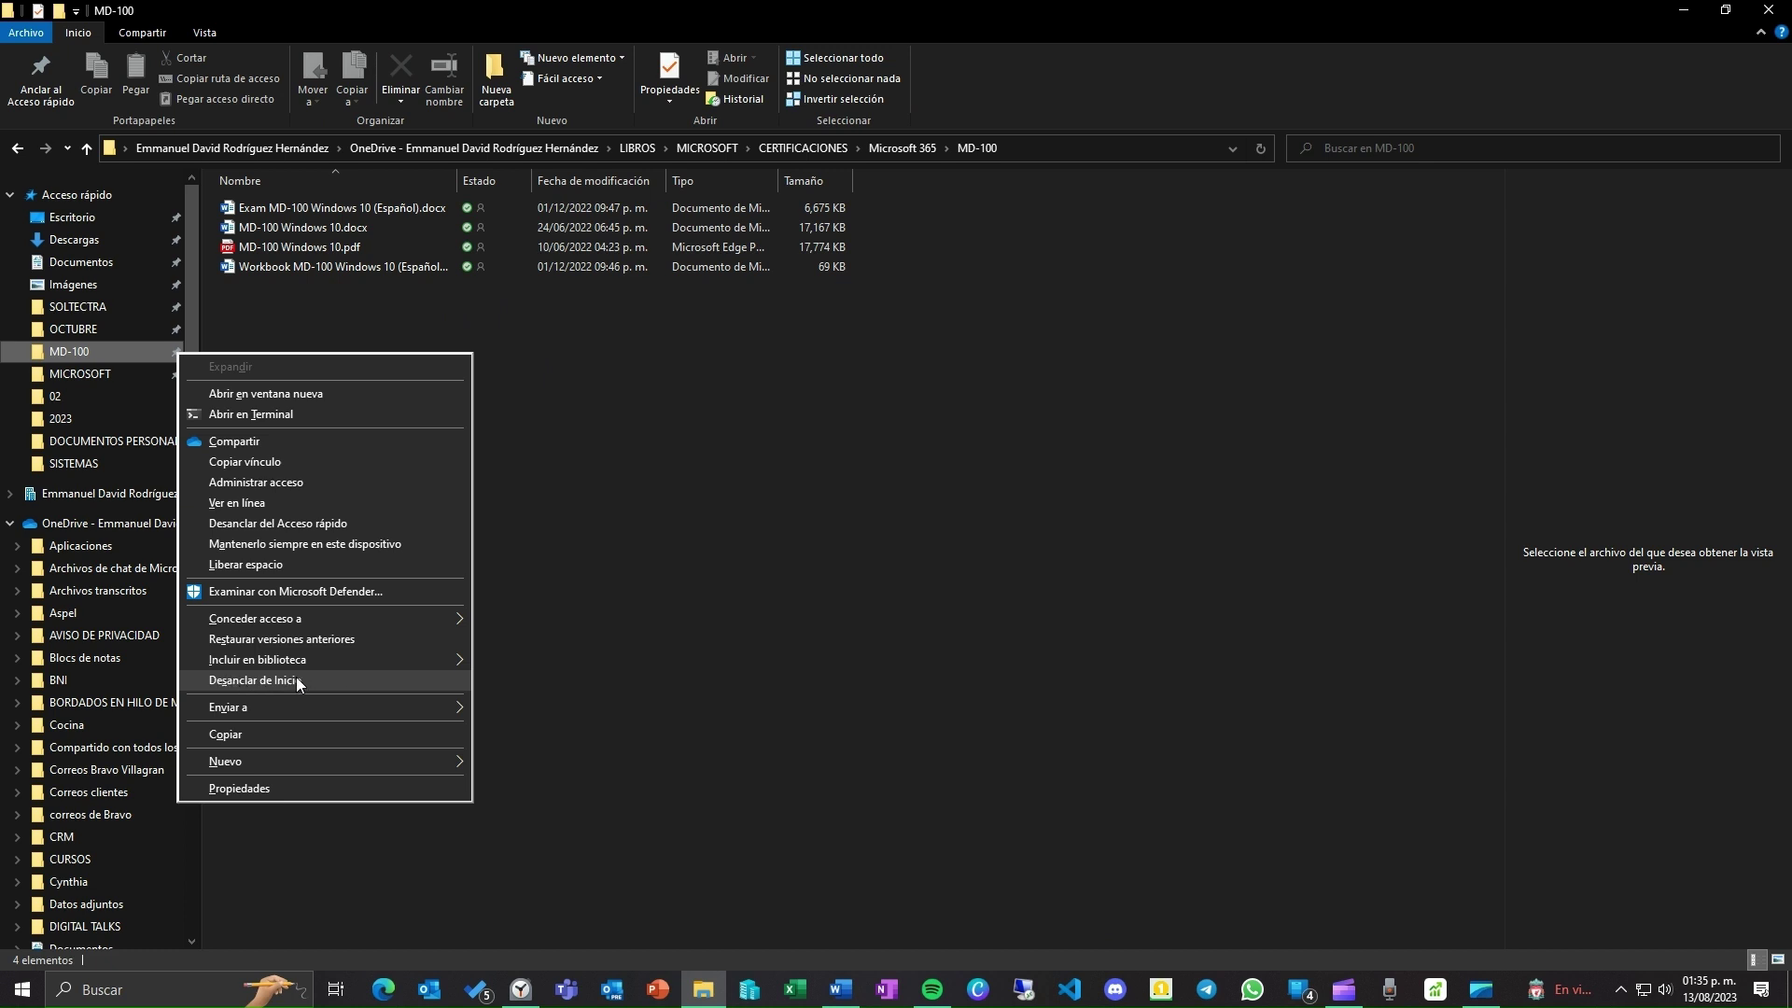
click(228, 680)
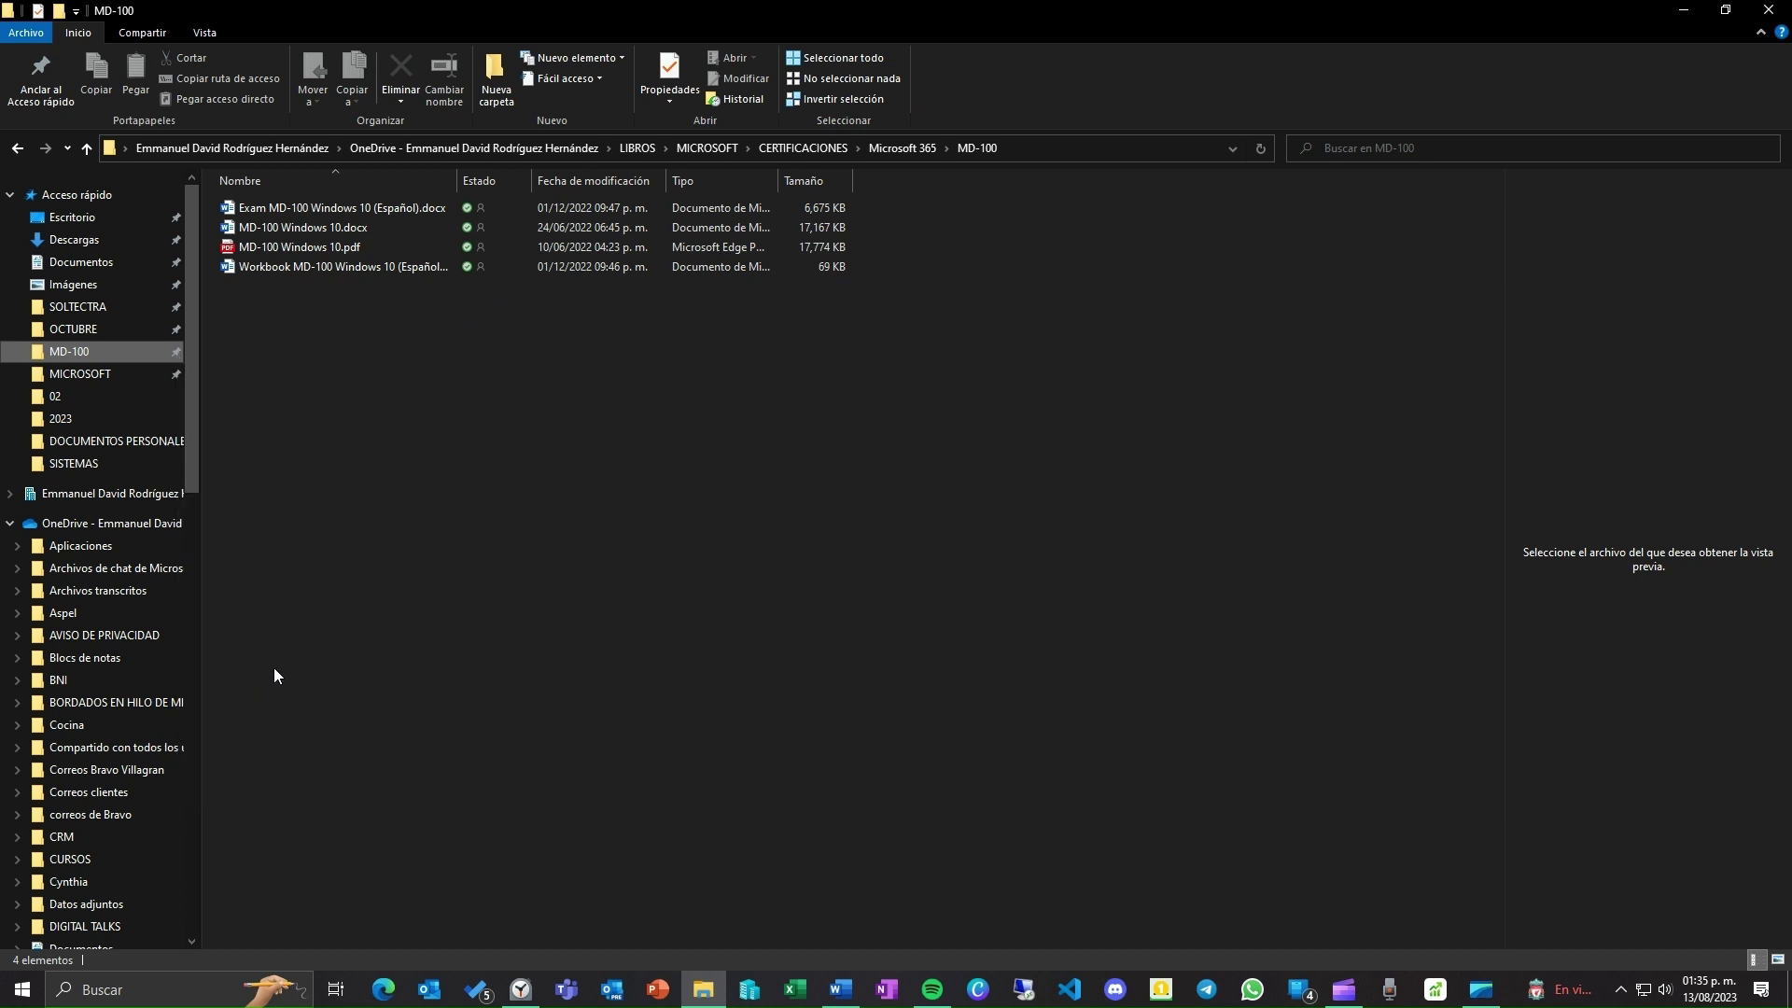
Step: Copy the path of the CERTIFICACIONES folder inside the pinned MICROSOFT folder
click(128, 374)
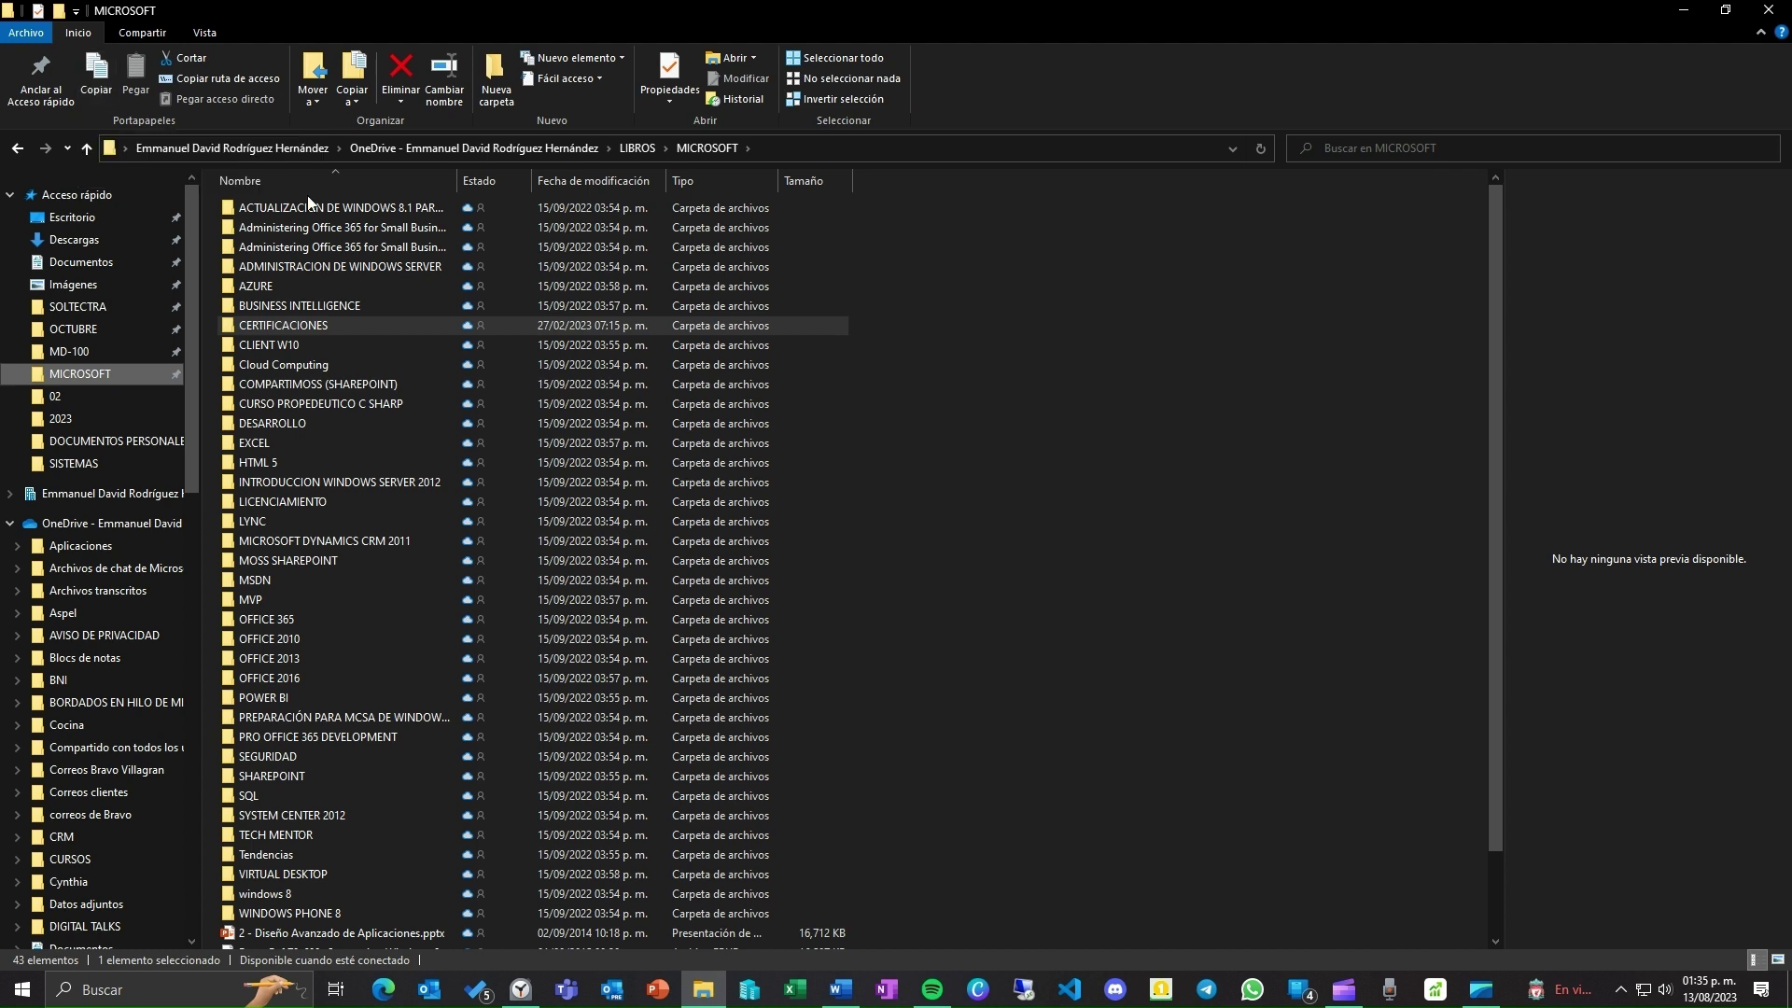
click(330, 326)
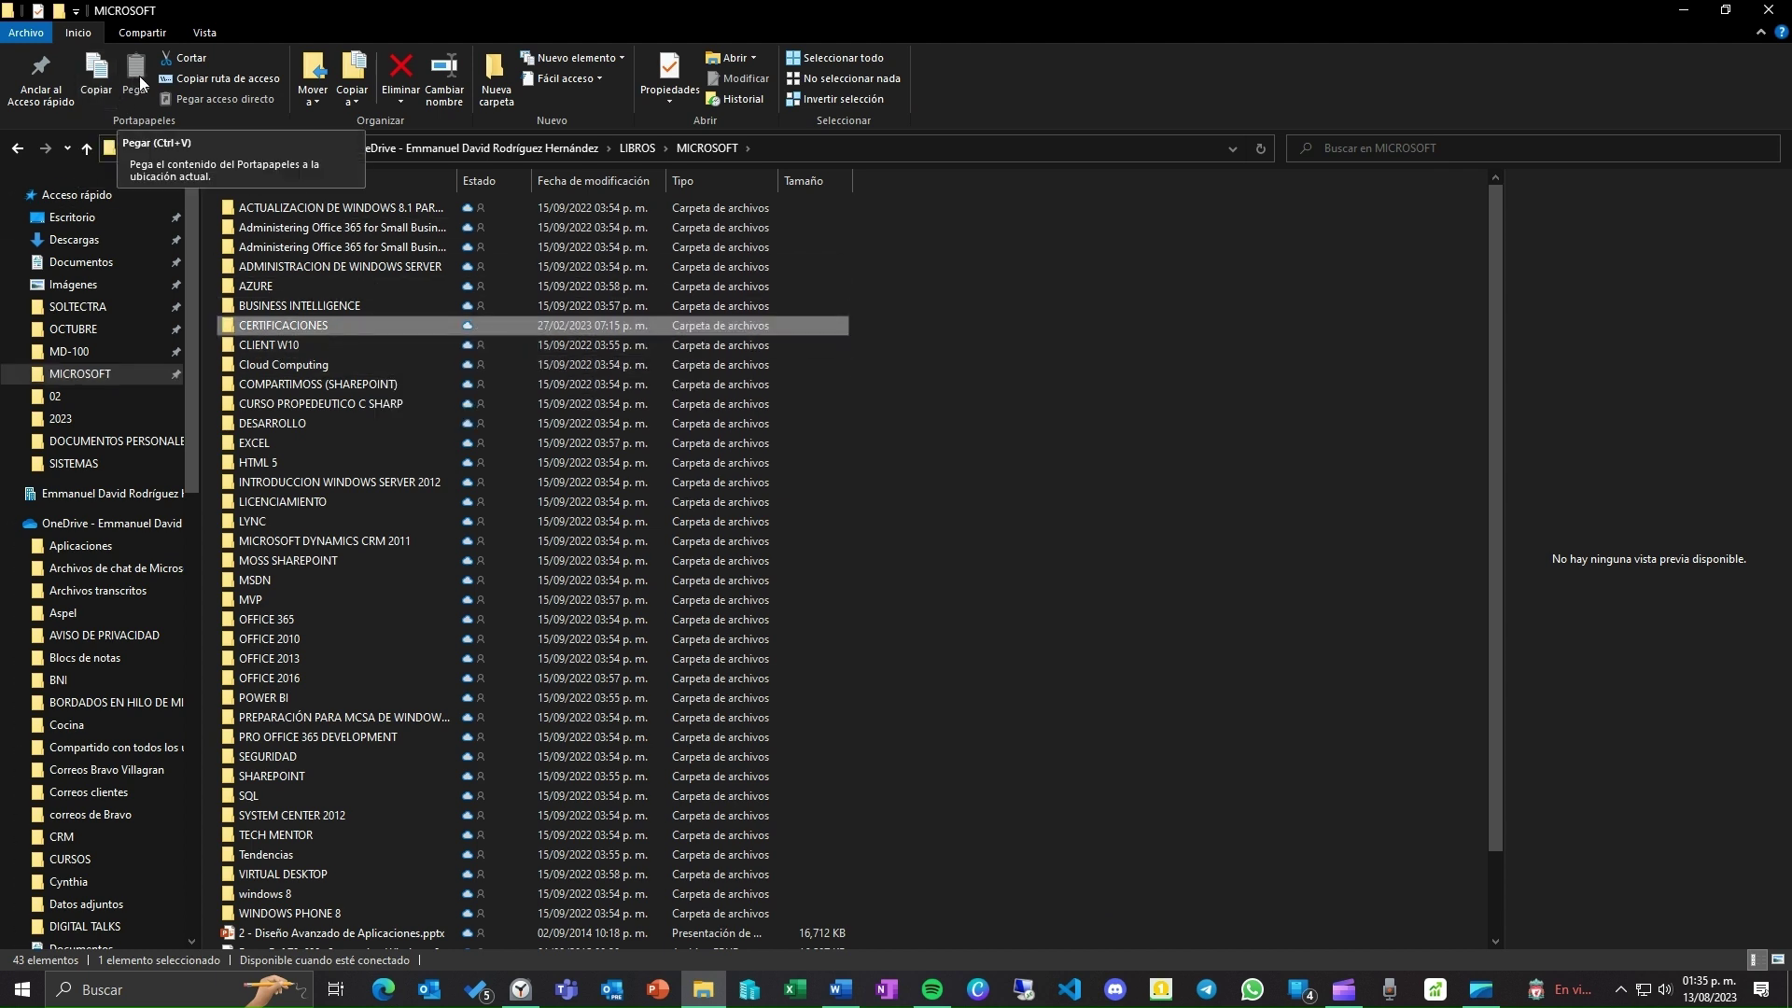
click(237, 78)
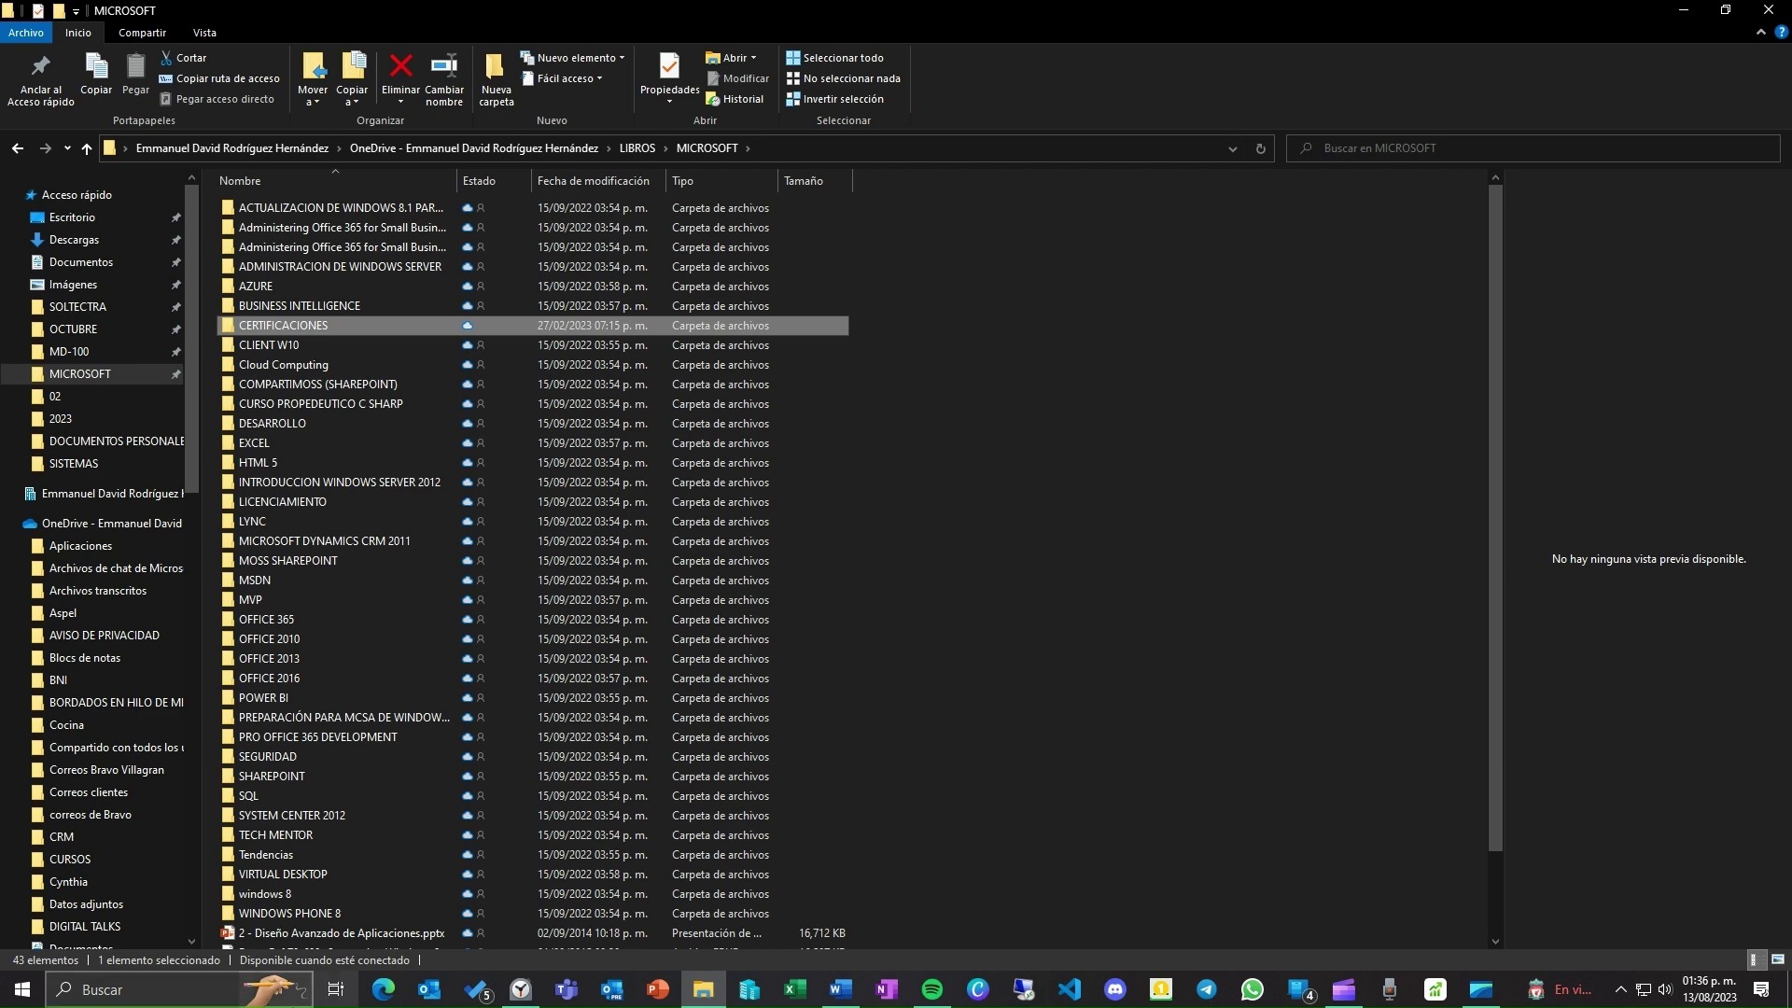
Step: Open Notepad from a search for "bloc" and paste the copied CERTIFICACIONES folder path into the empty document
click(162, 991)
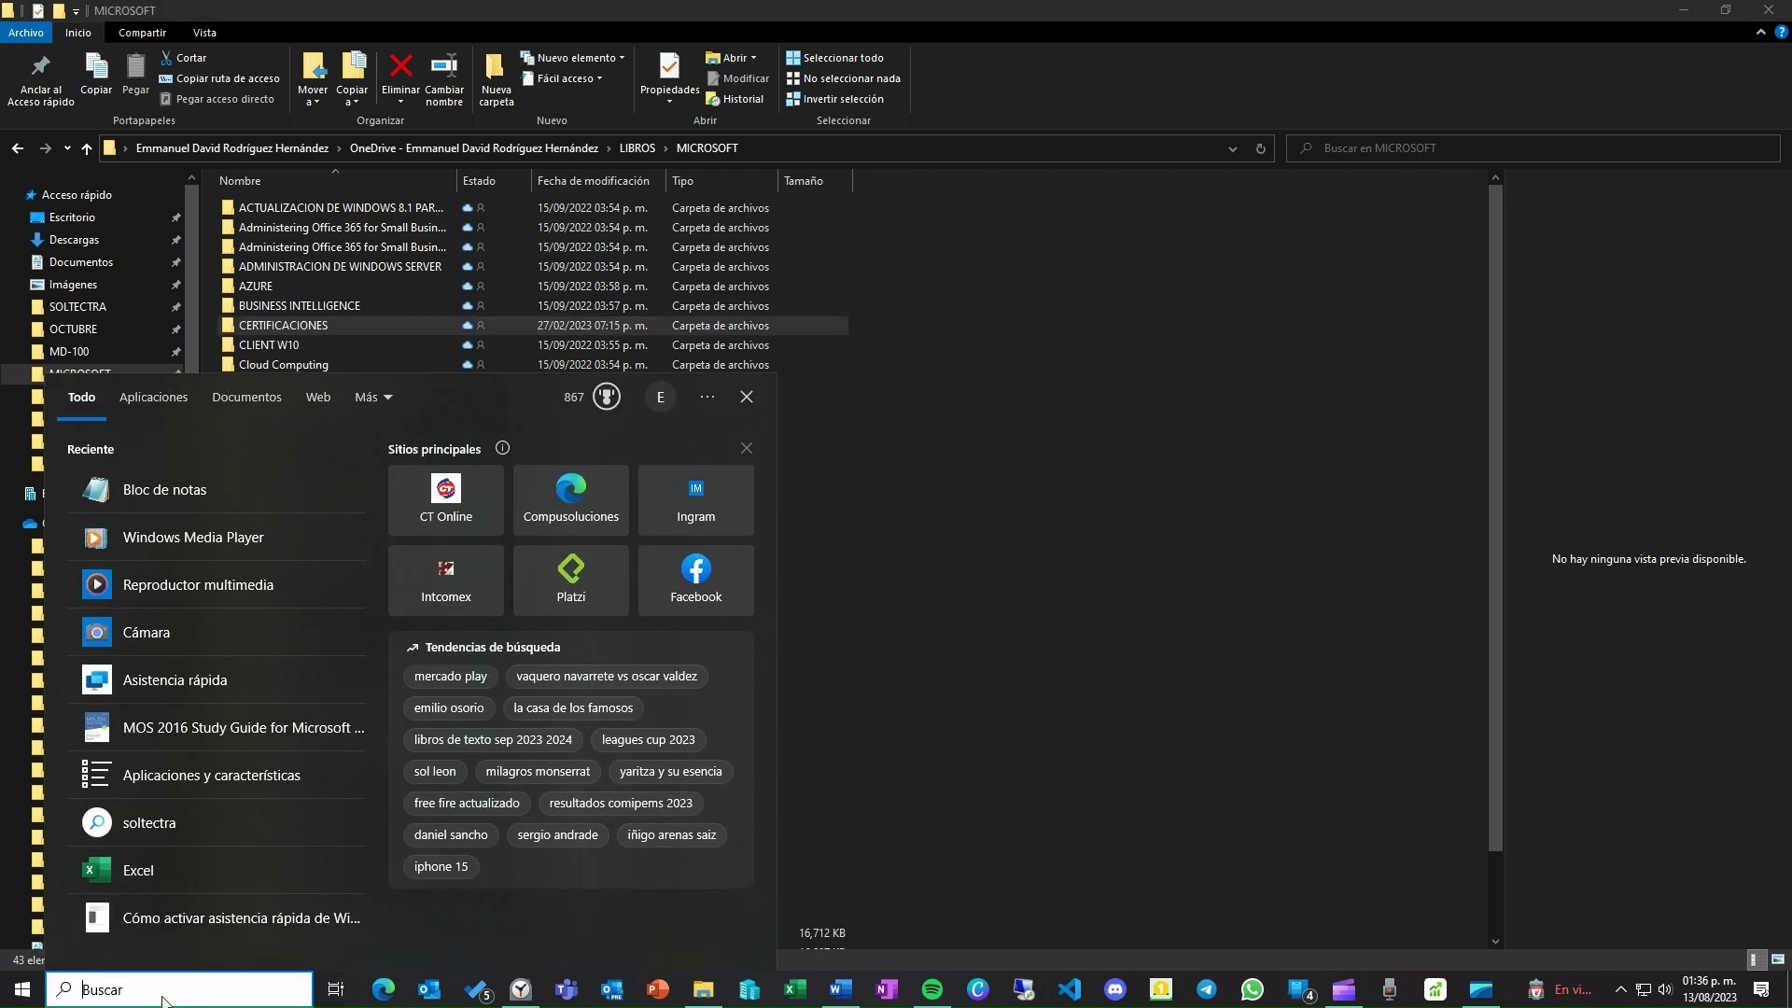
text(bloc)
key(Return)
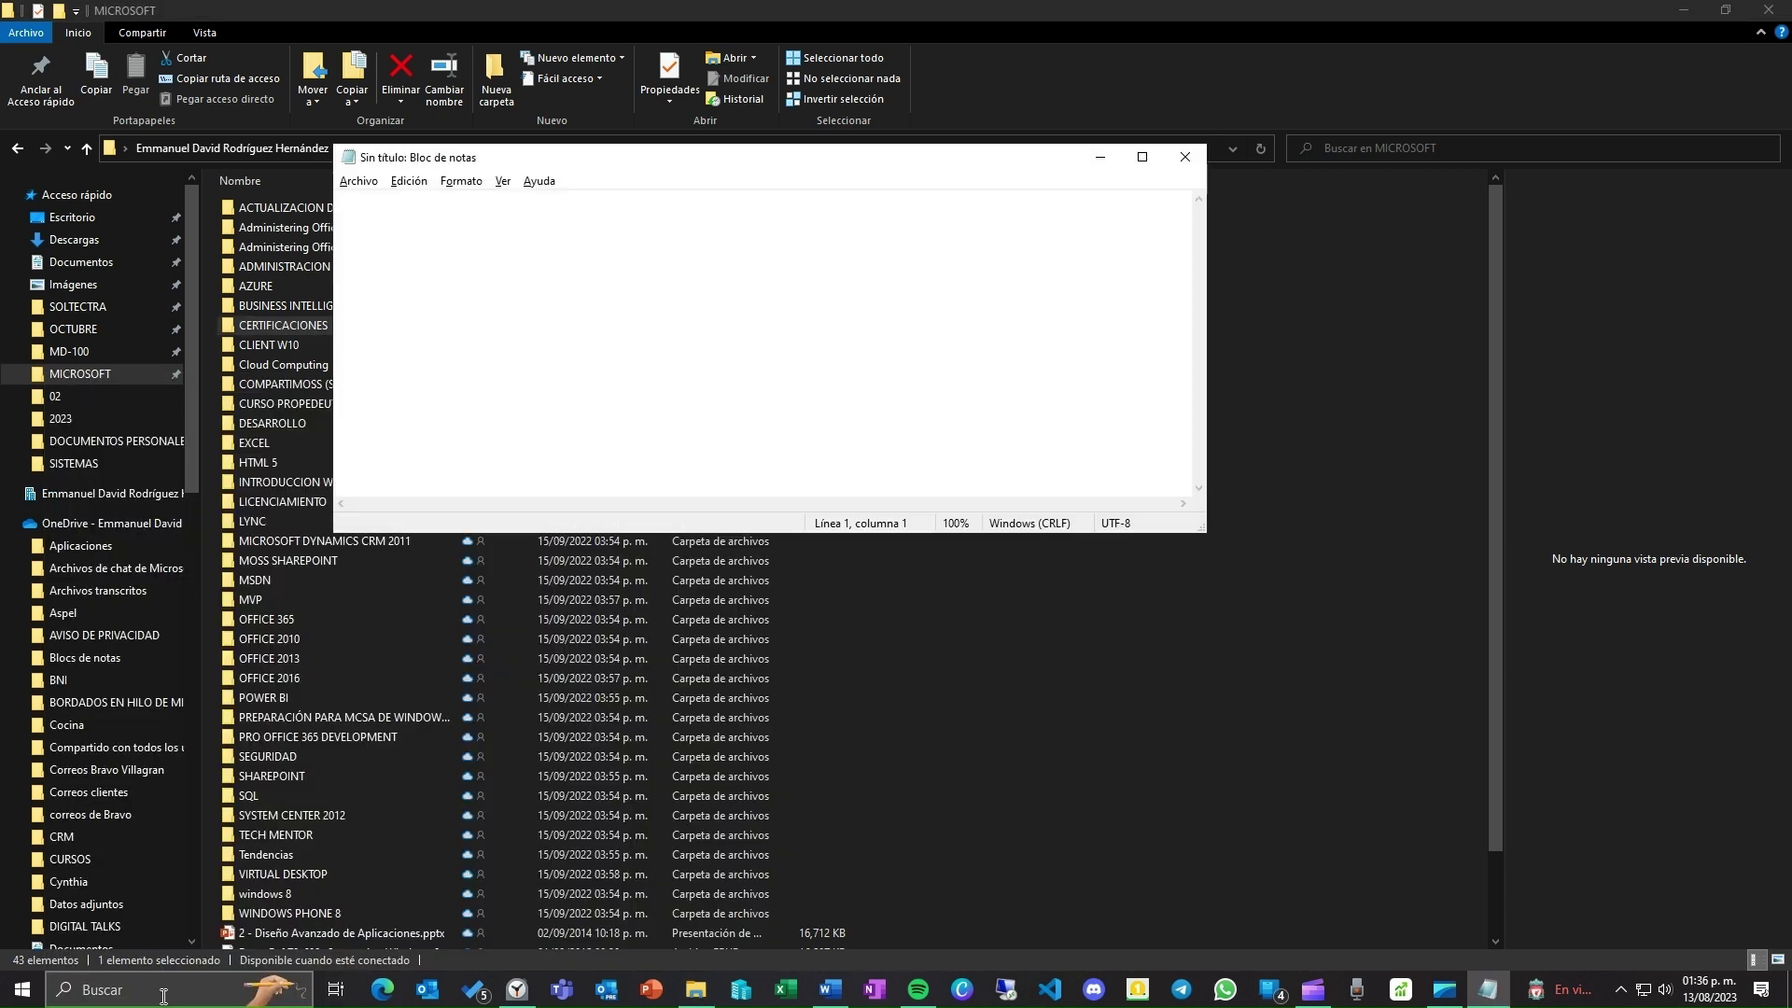
text("C:\Users\EmmanuelDavidRodrígu\OneDrive - Emmanuel David Rodríguez Hernández\LIBROS\MICROSOFT\CERTIFICACIONES")
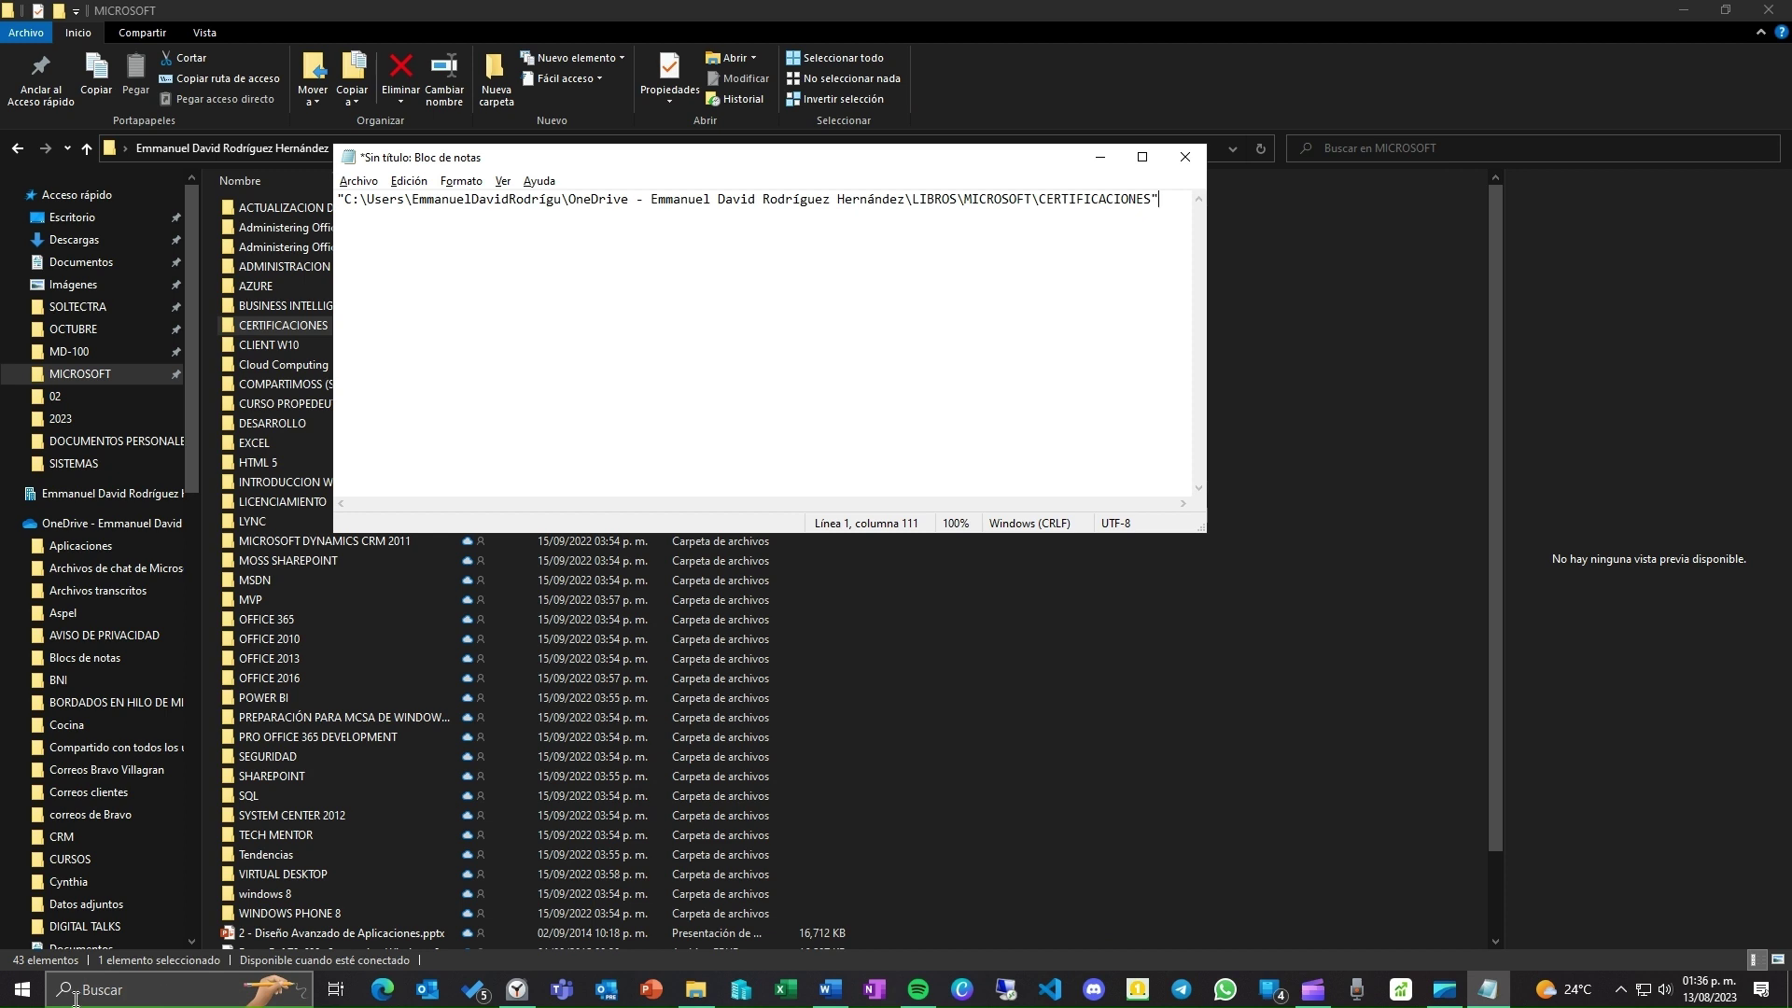
drag(819, 175, 760, 218)
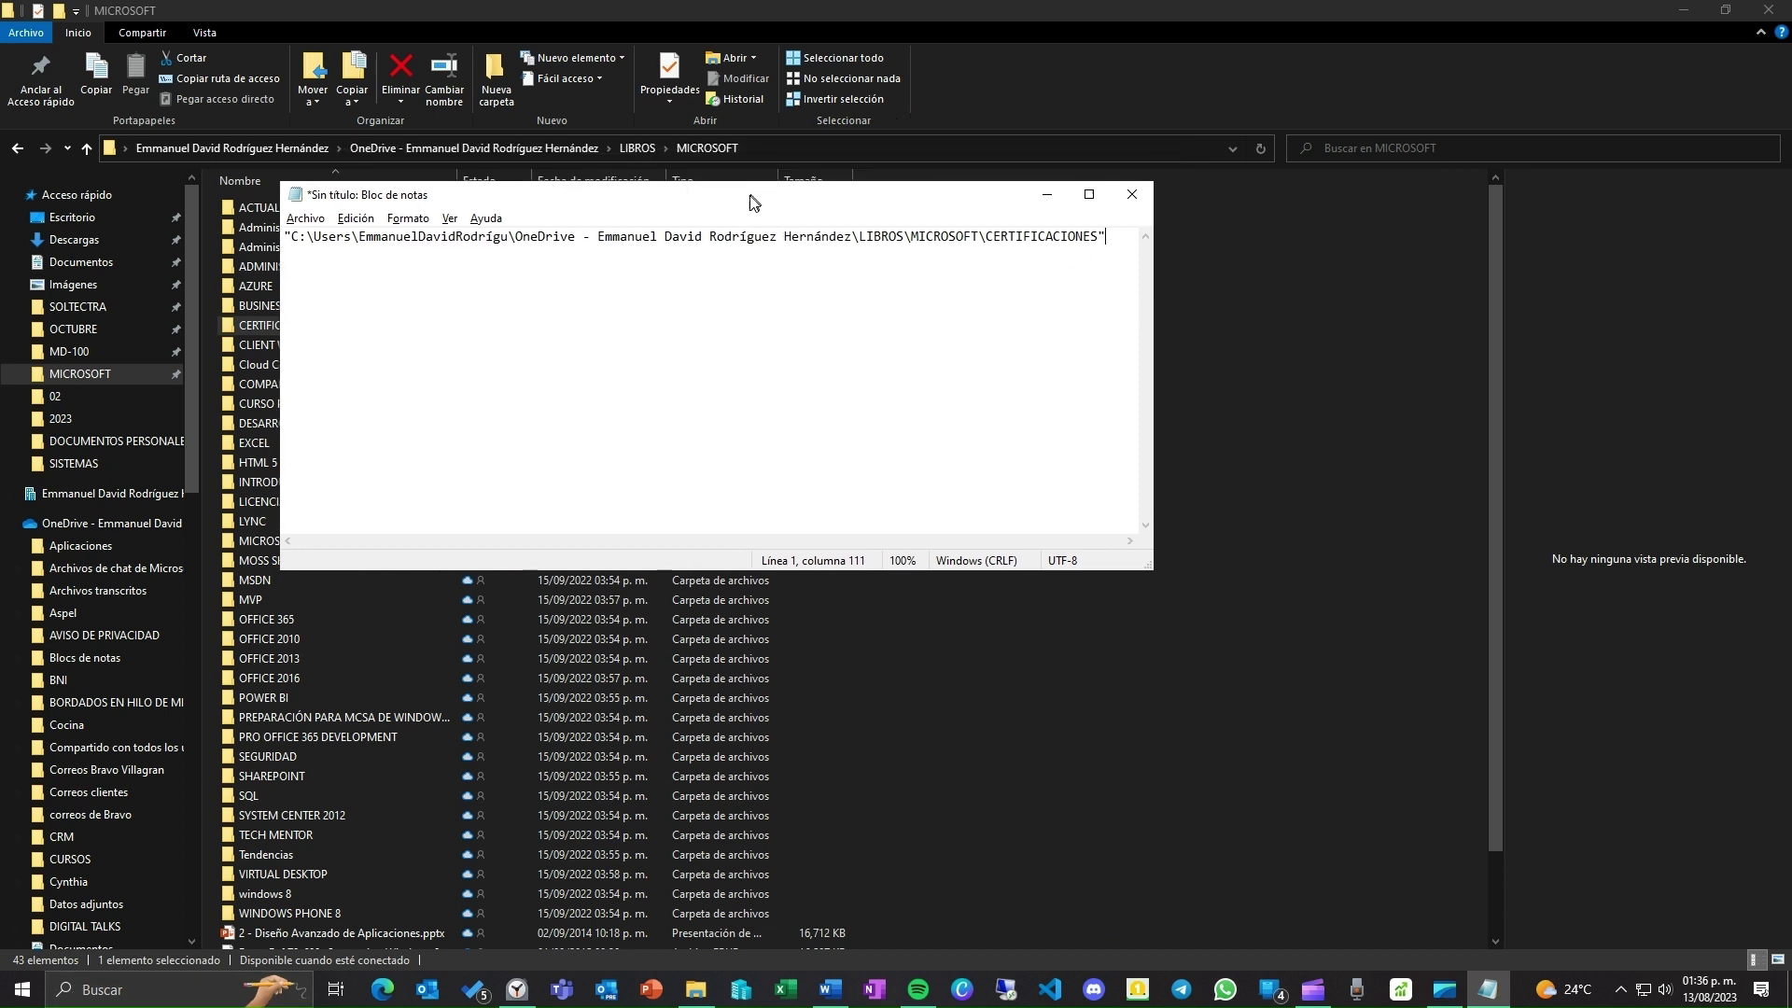
Step: Compare the MICROSOFT folder's full address in File Explorer with the path pasted in Notepad
click(803, 144)
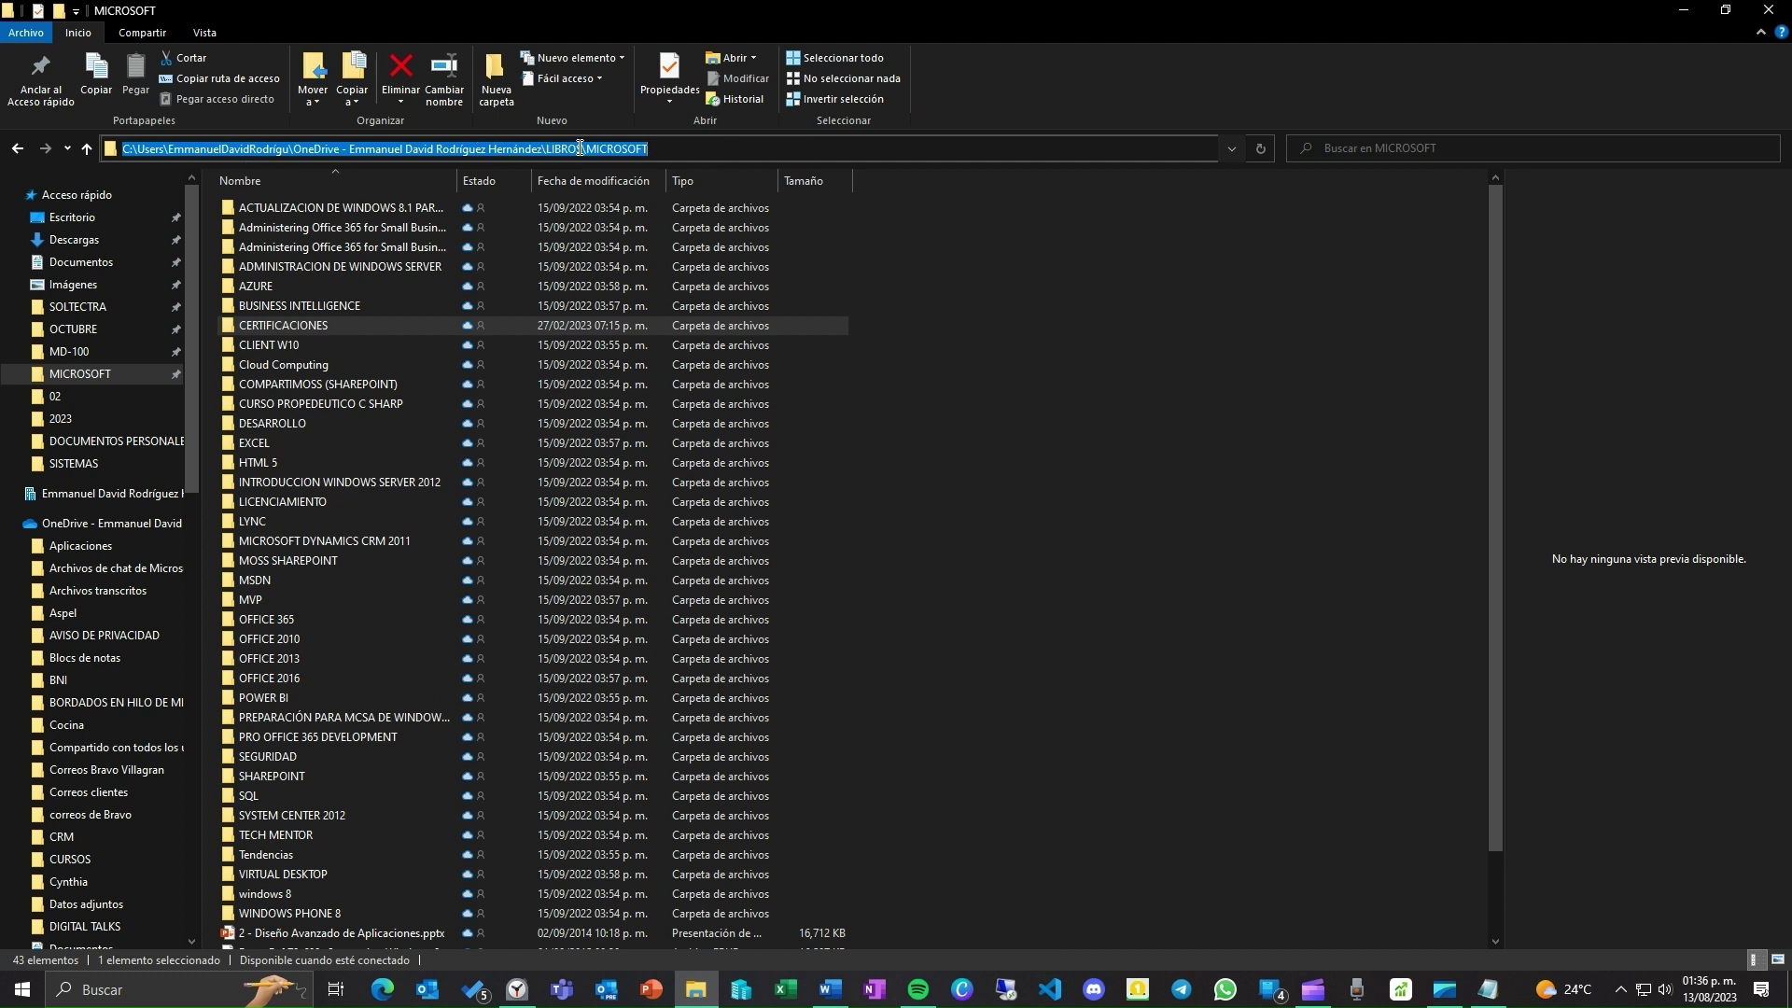
click(1492, 995)
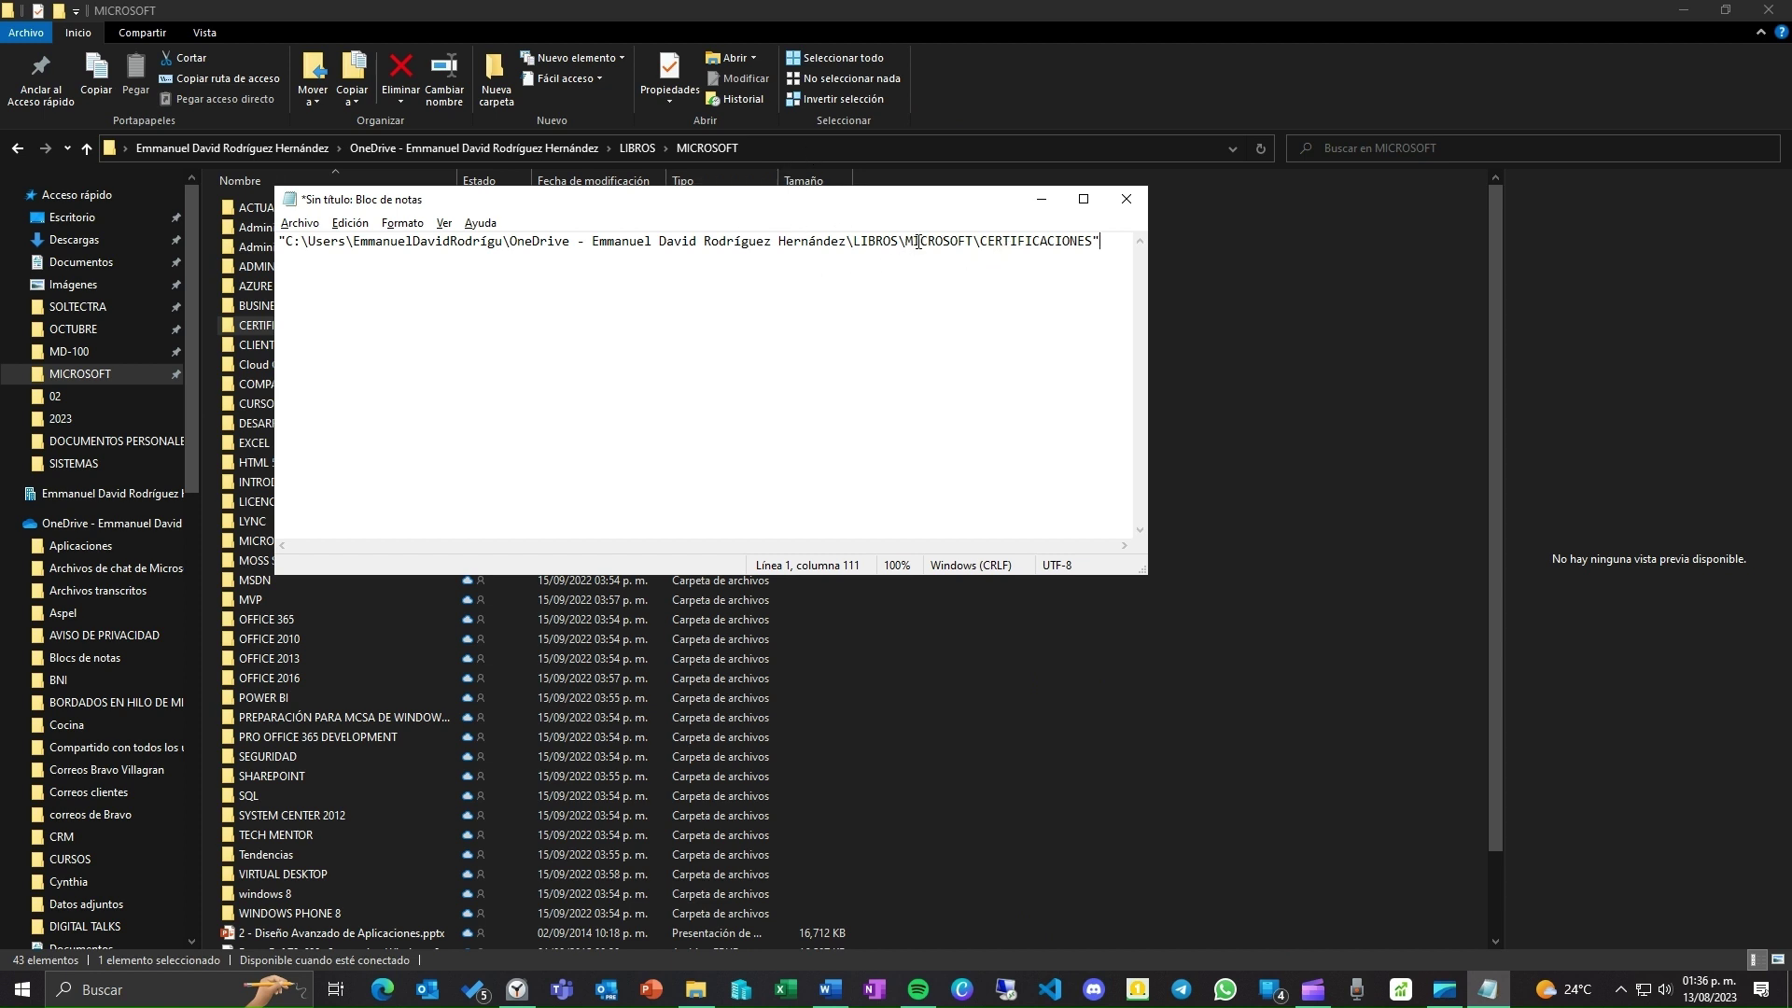
click(848, 149)
click(838, 144)
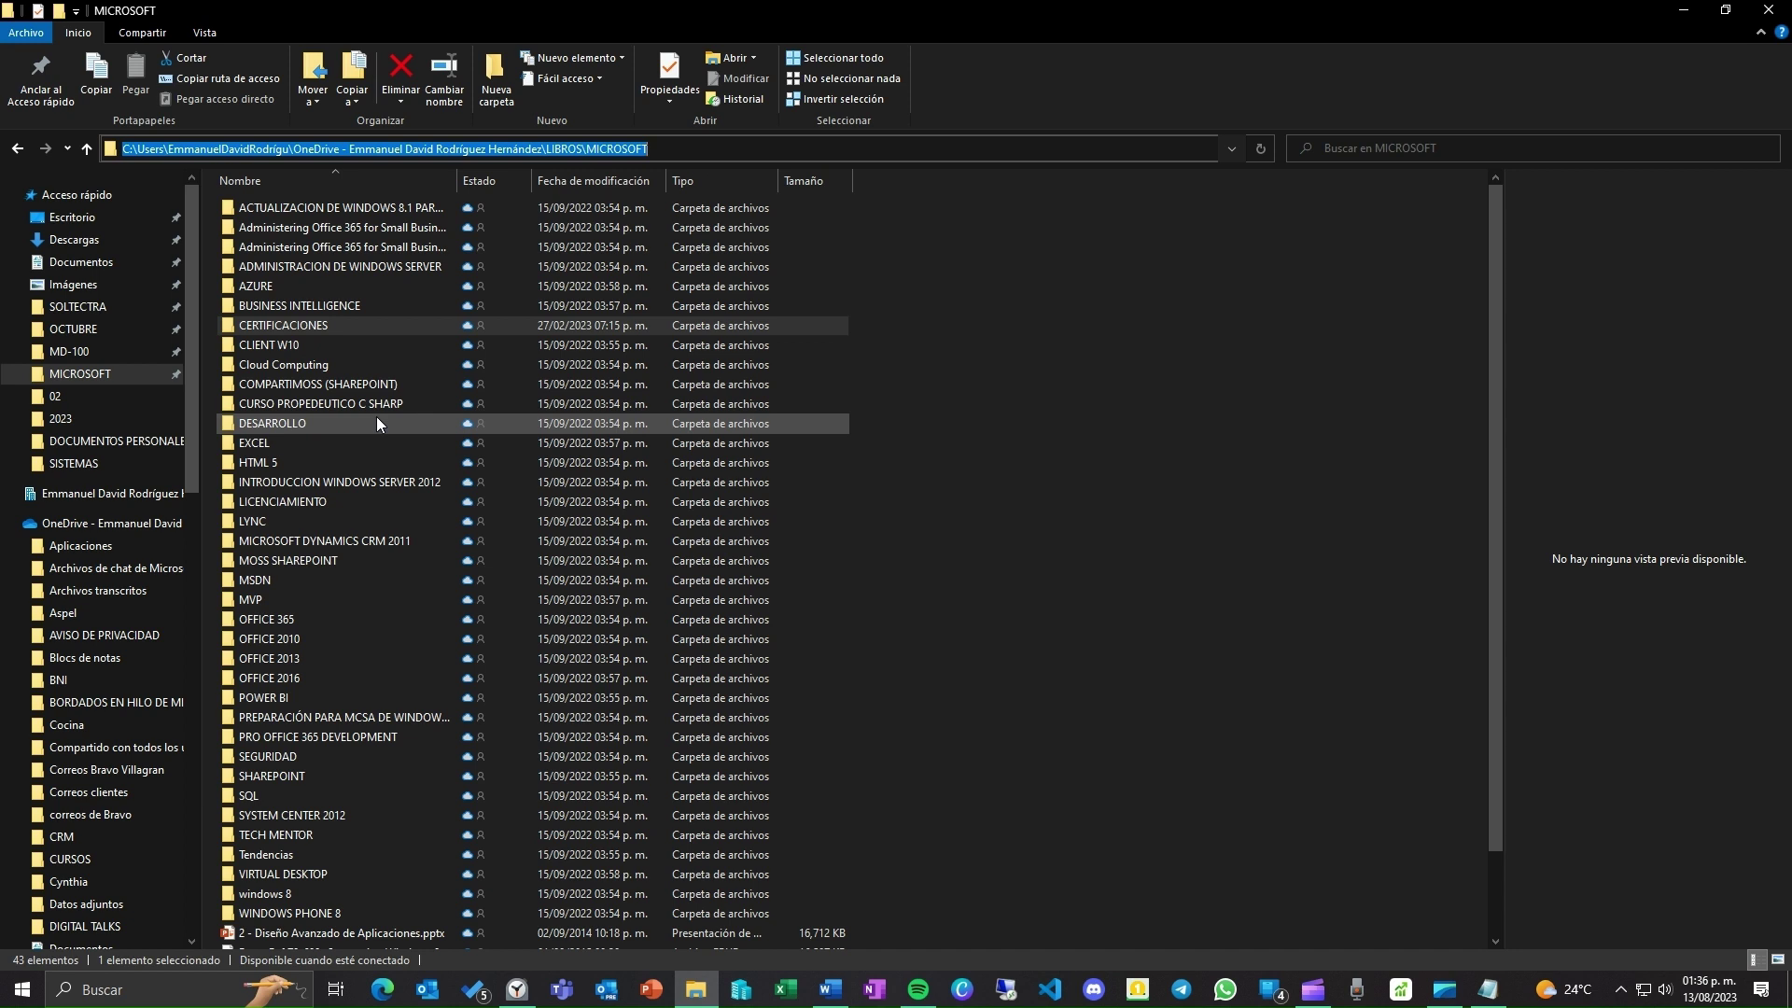
Step: Review the destinations offered for moving and copying the CERTIFICACIONES folder, and the types of new item available
click(317, 93)
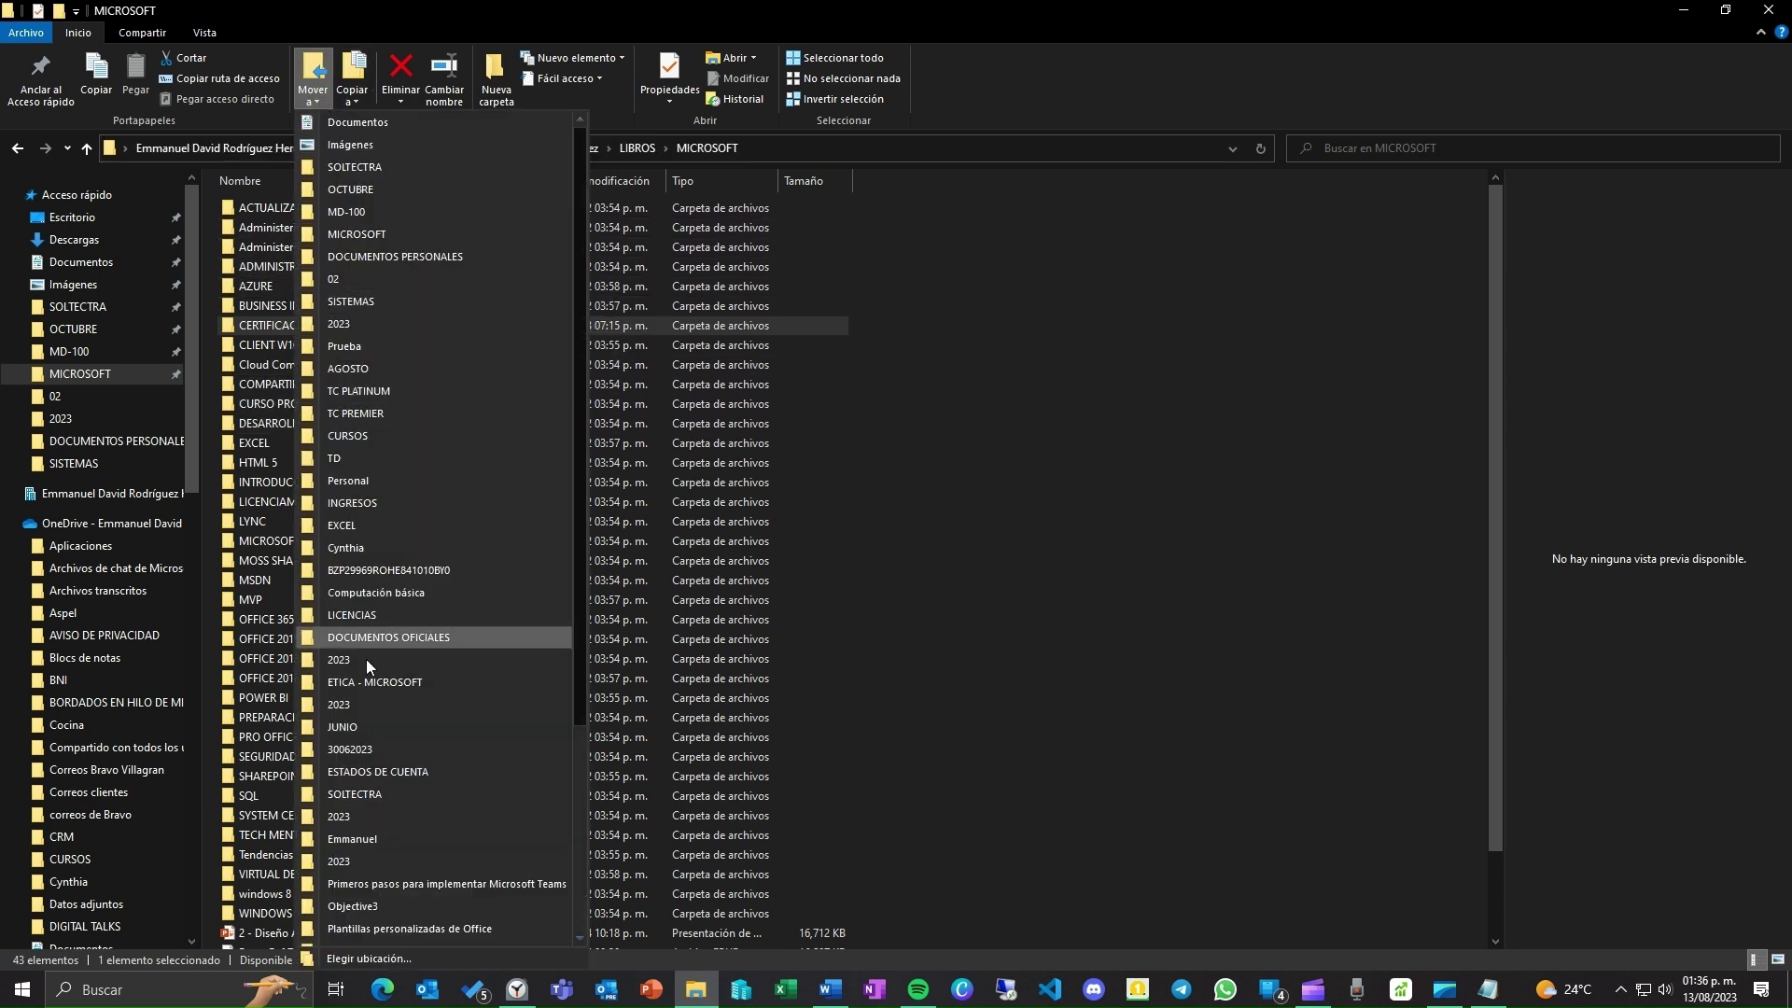
click(360, 98)
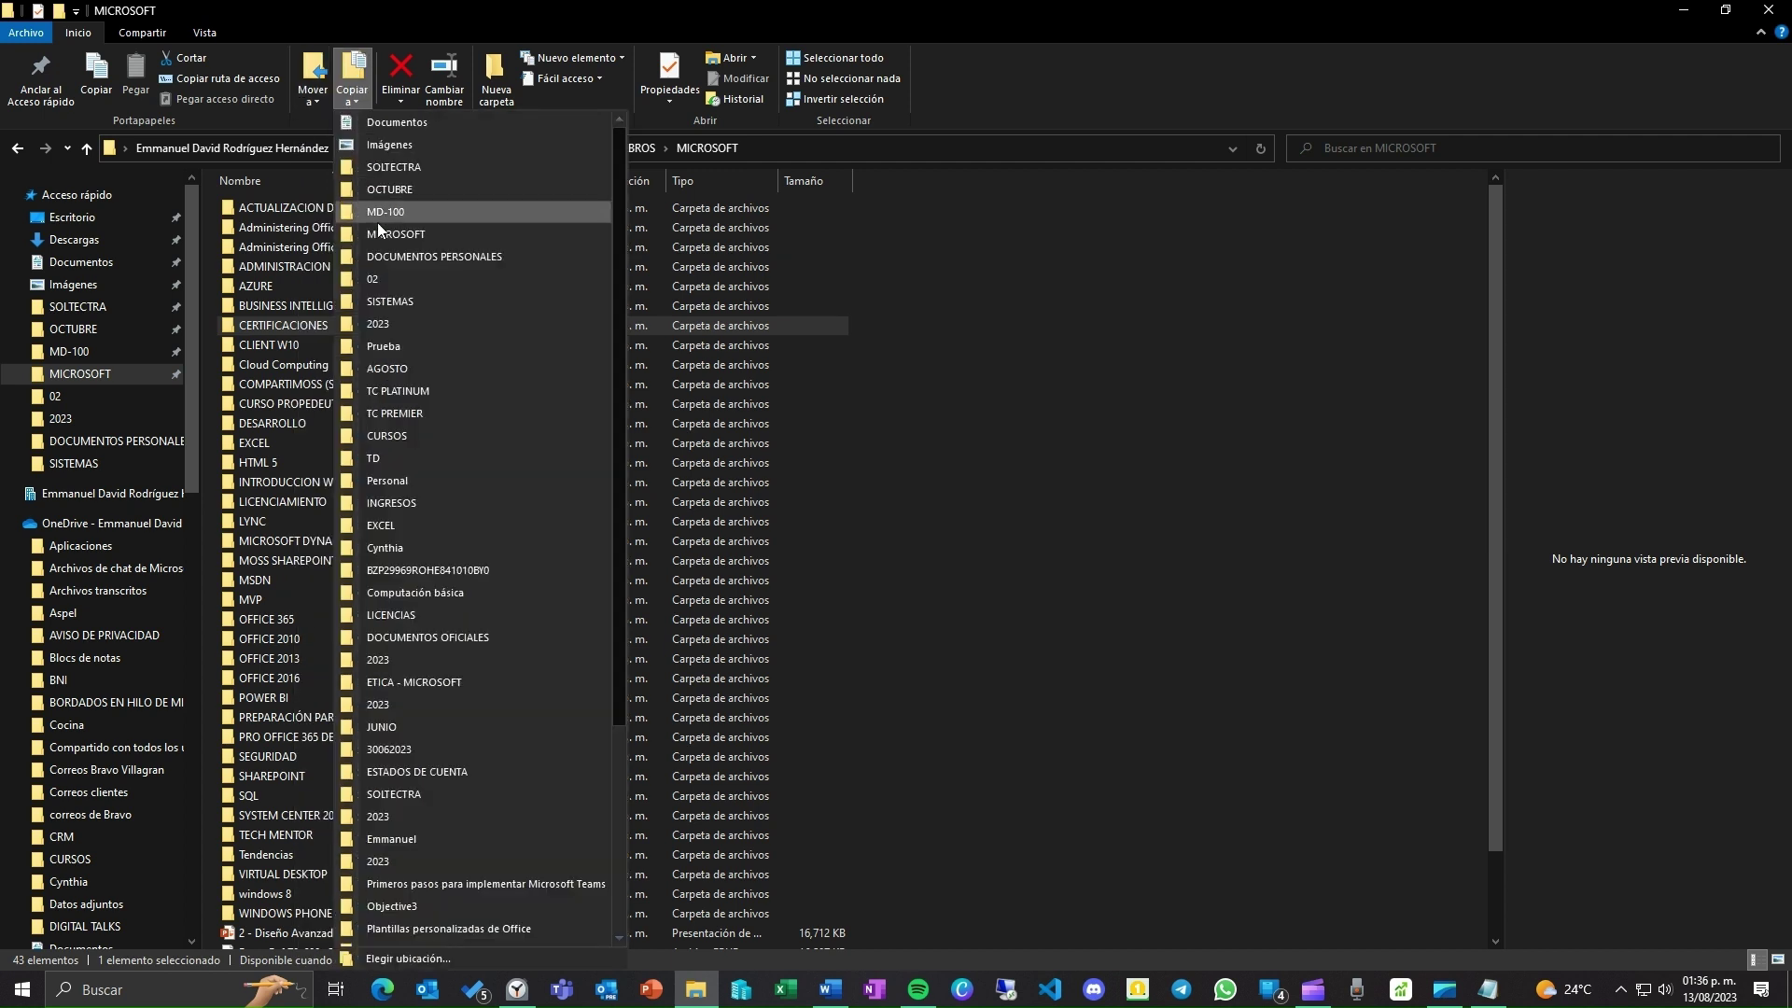
click(422, 57)
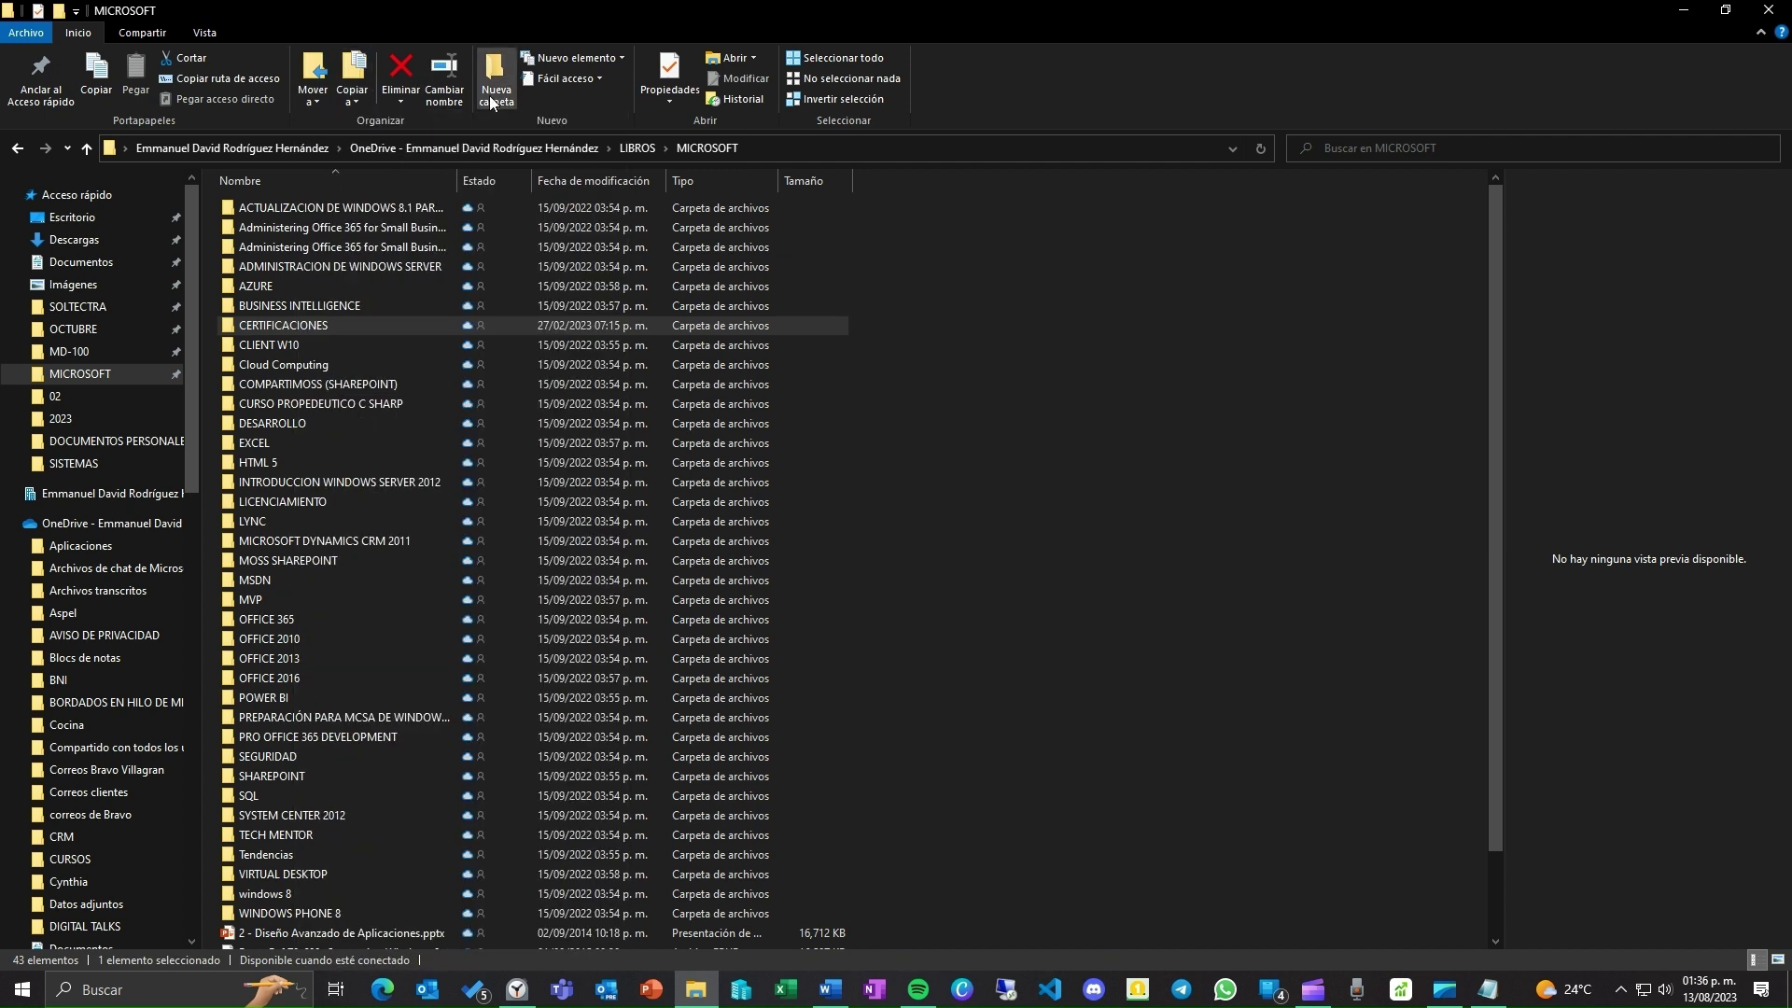
click(618, 56)
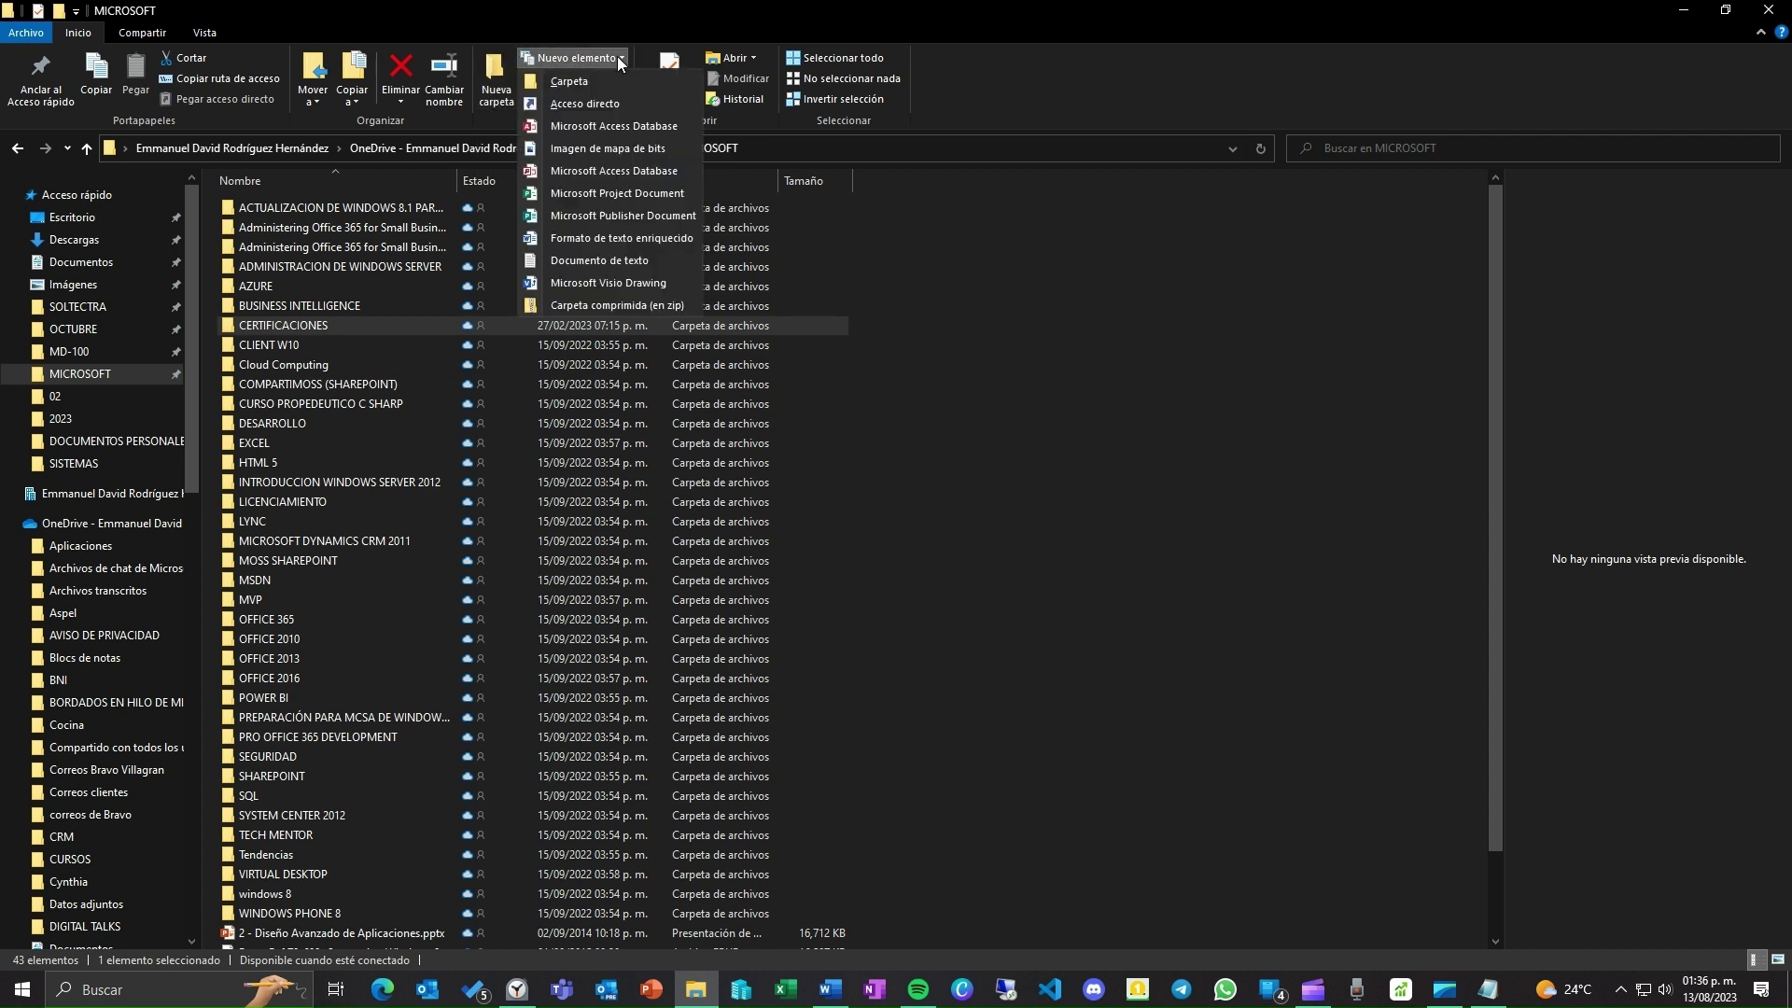
Step: Include the CERTIFICACIONES folder in a newly created library and review the remaining easy access options
click(686, 13)
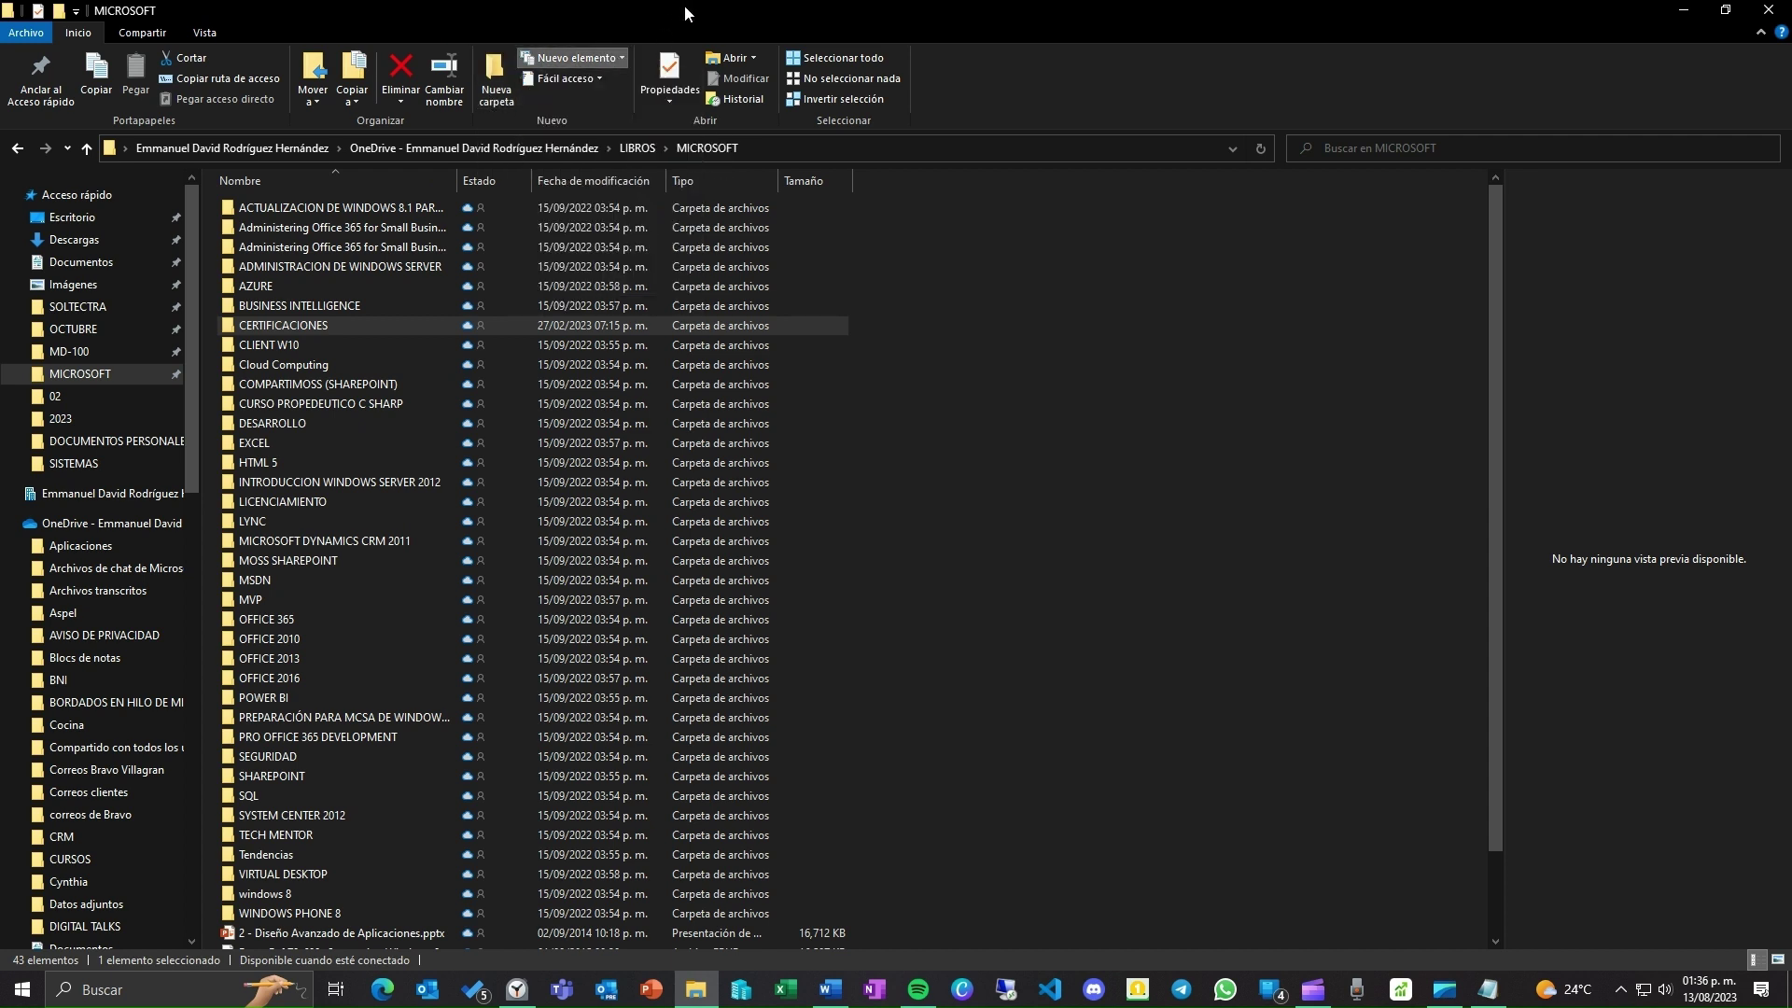
click(597, 78)
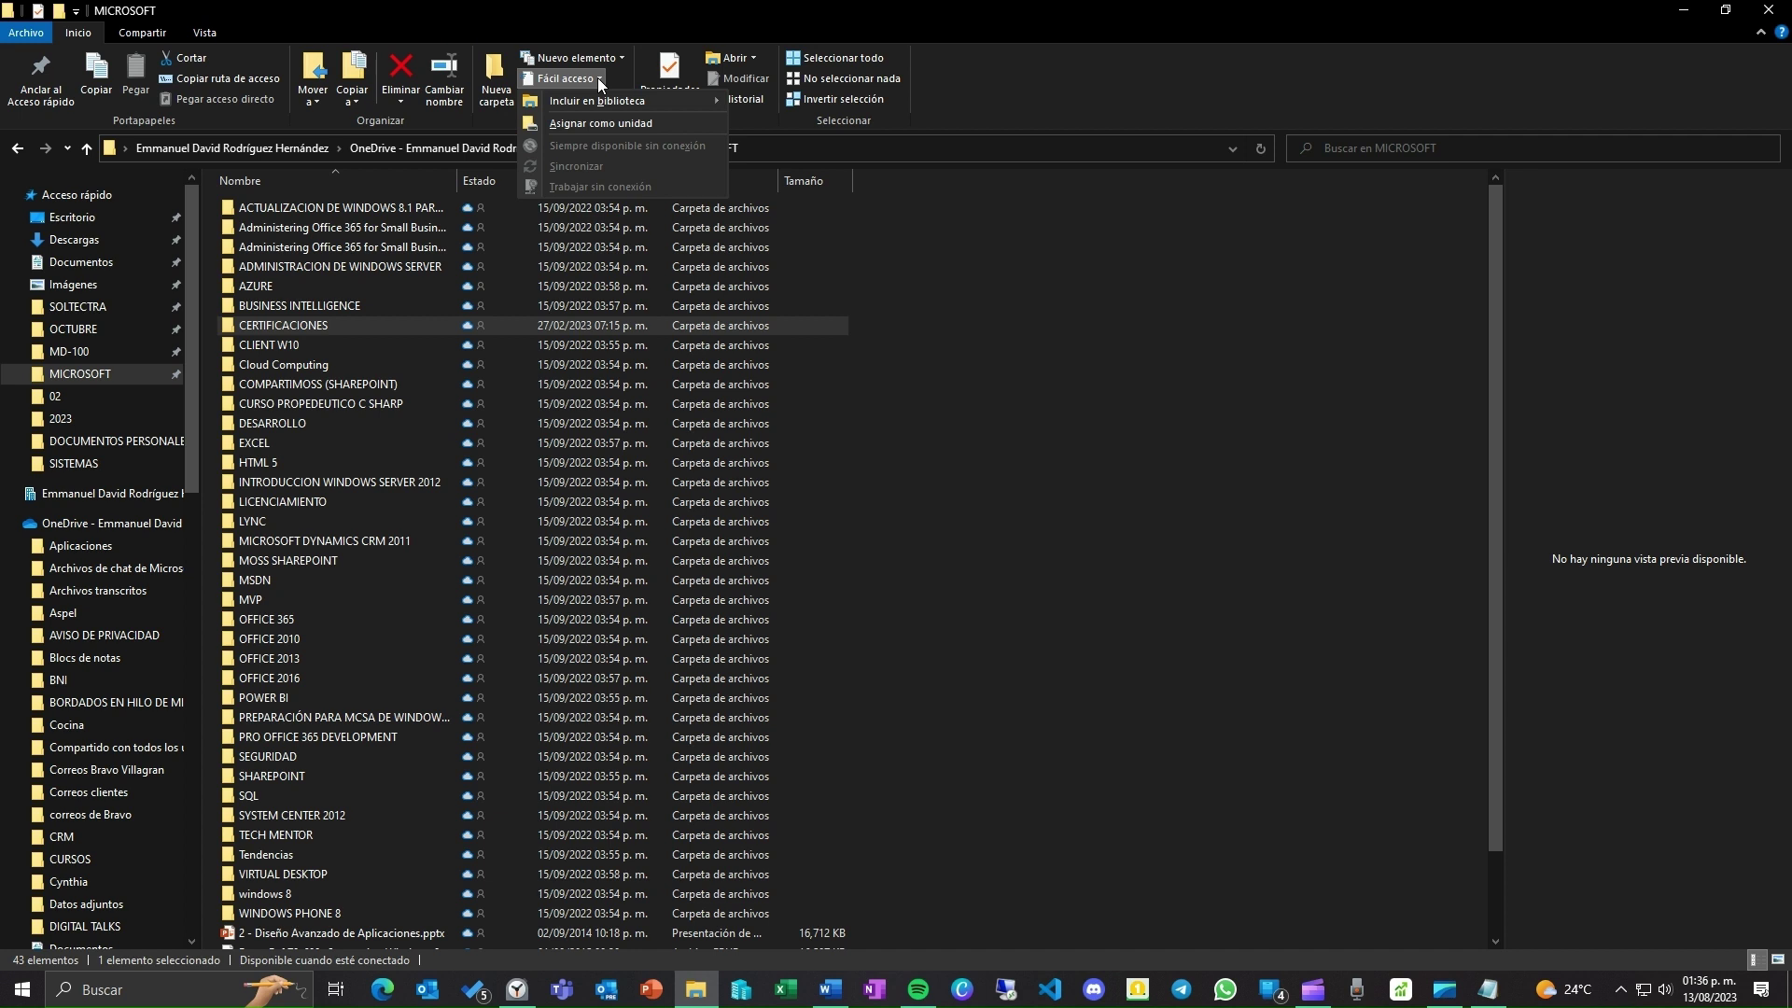
mouse_move(640, 105)
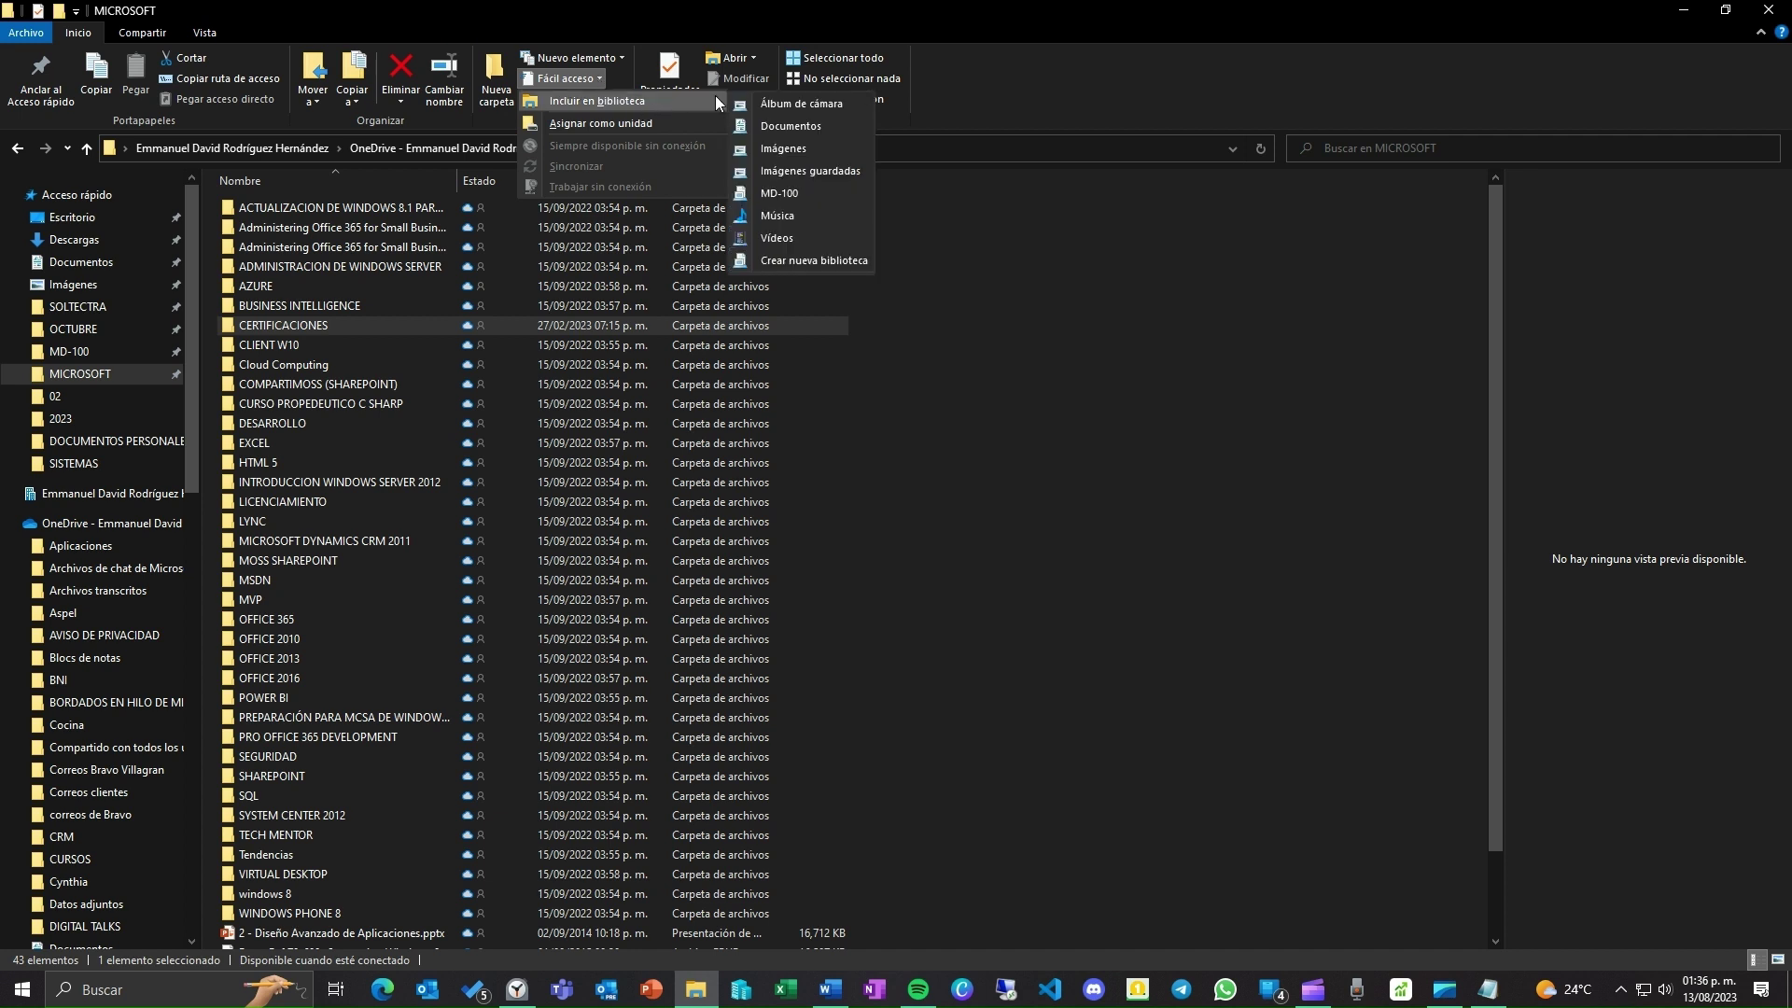
click(801, 261)
scroll(86, 573, down, 4)
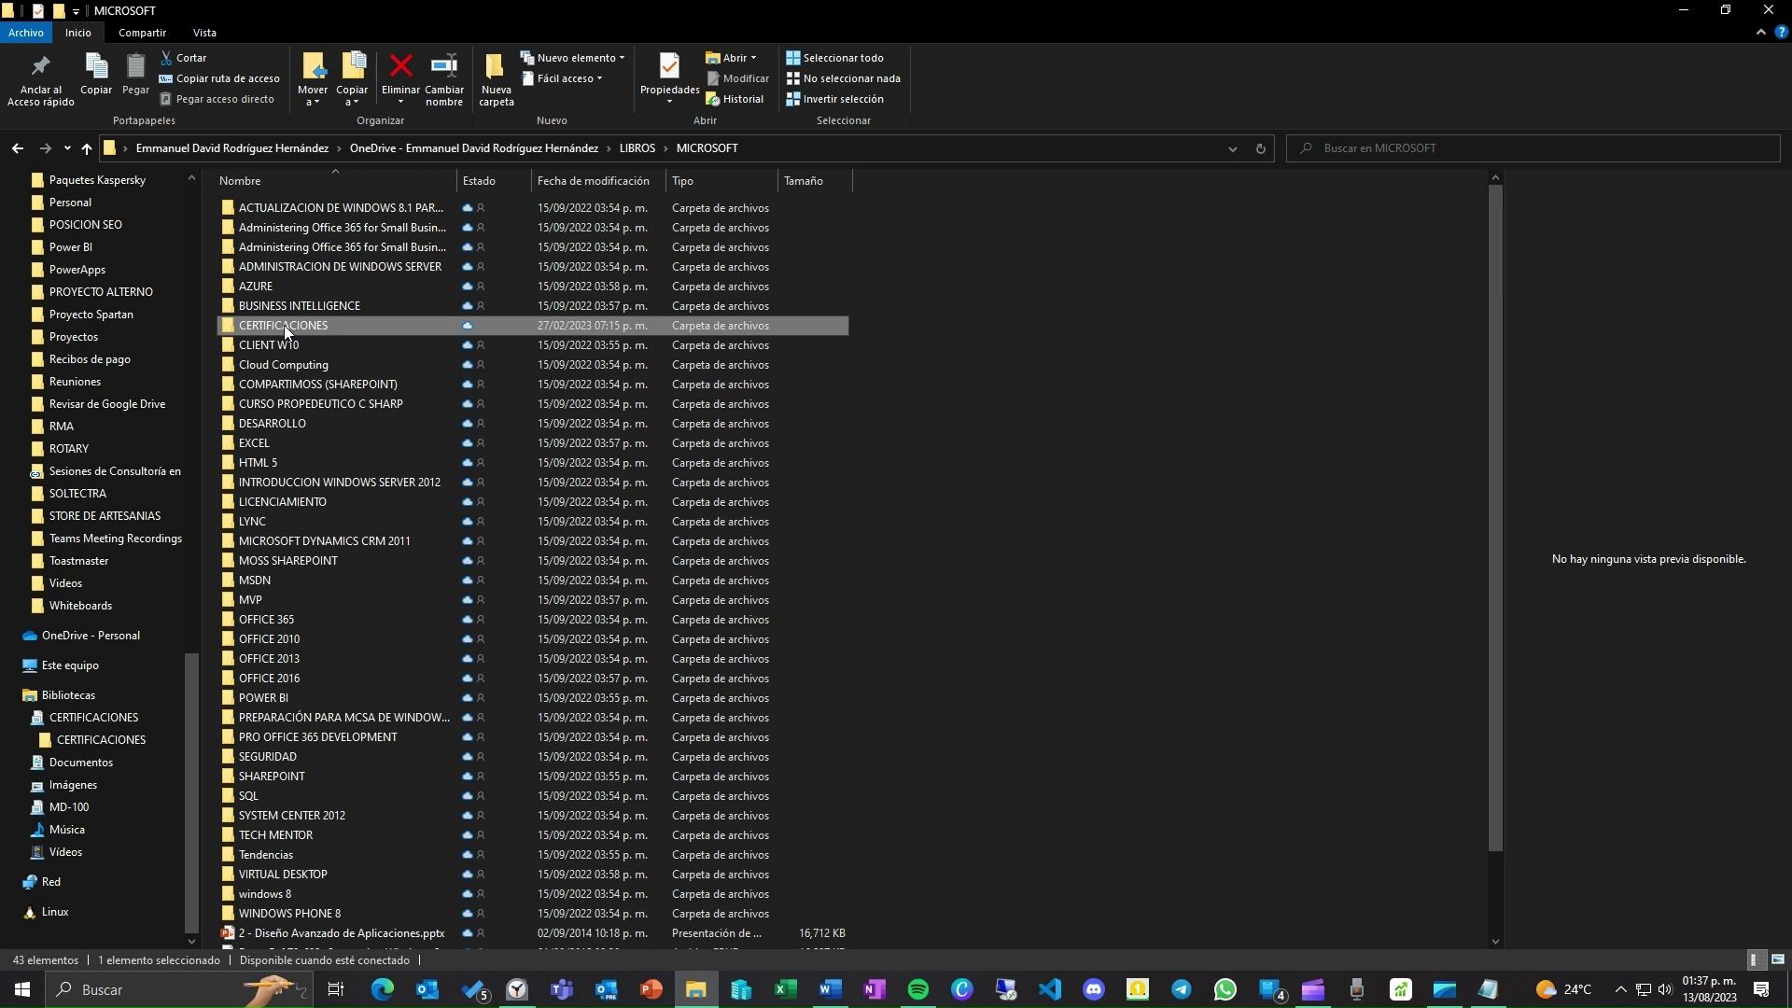
click(992, 443)
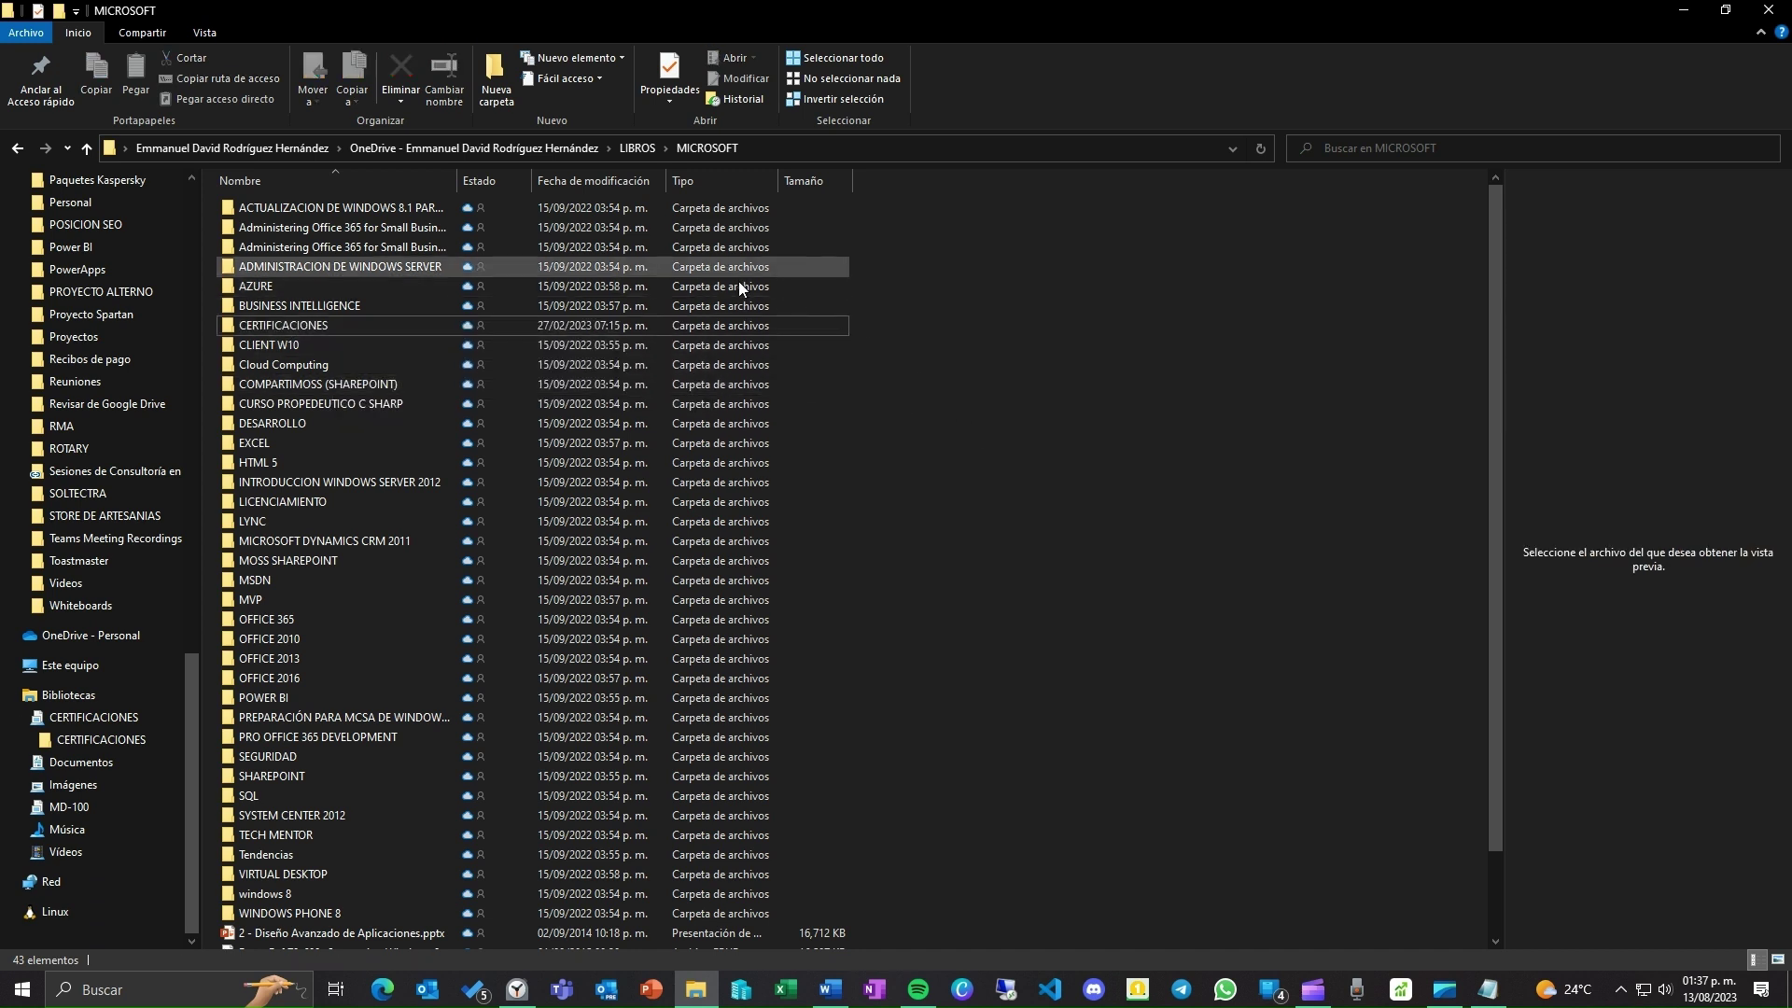
click(598, 79)
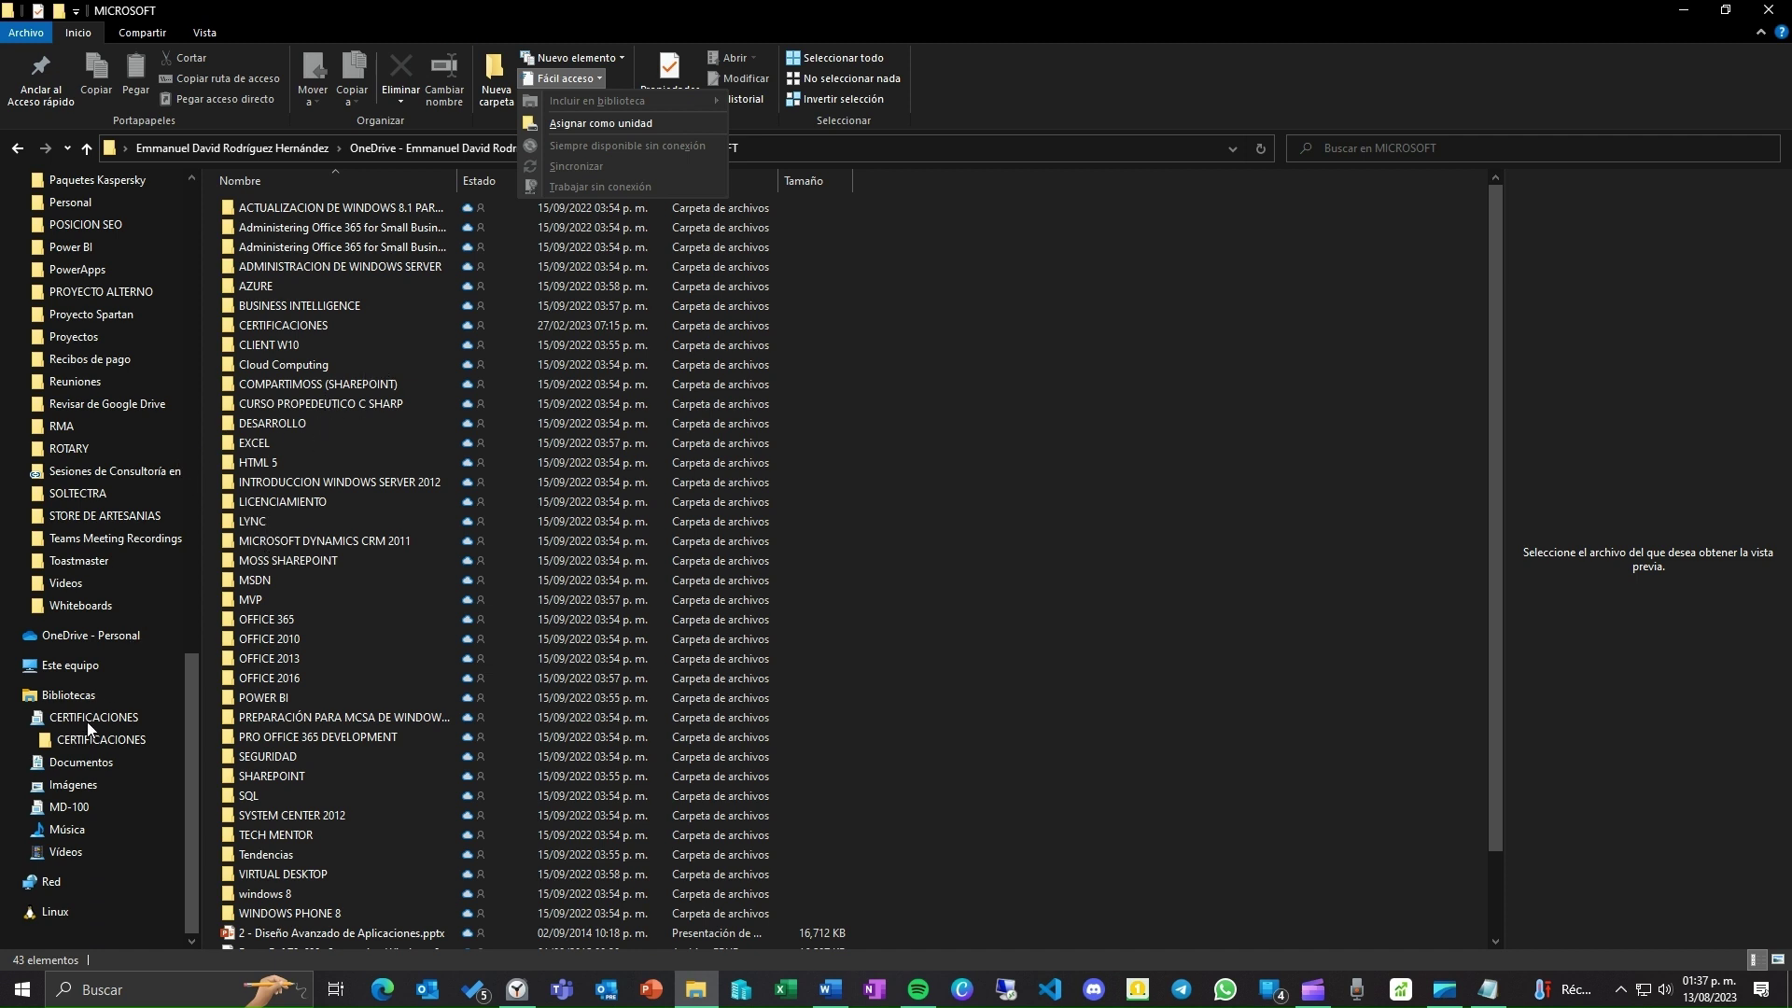
Step: Delete the MD-100 and CERTIFICACIONES libraries from Bibliotecas
click(84, 806)
right_click(83, 809)
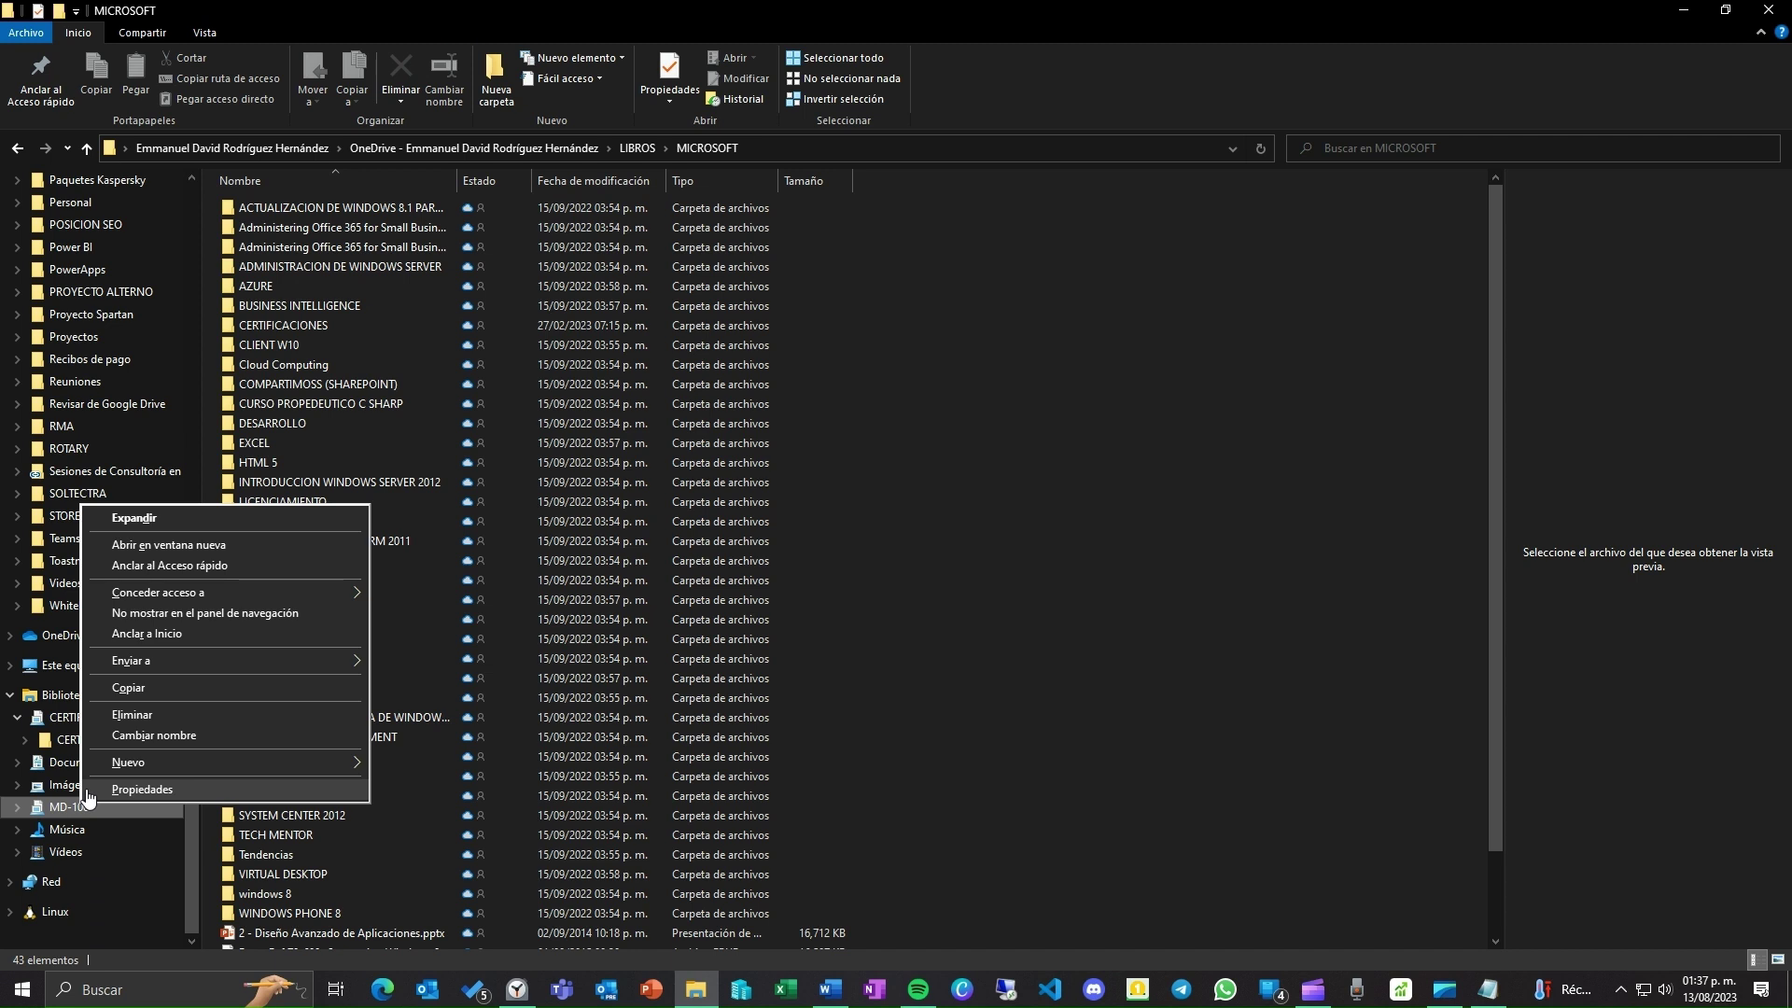
click(153, 716)
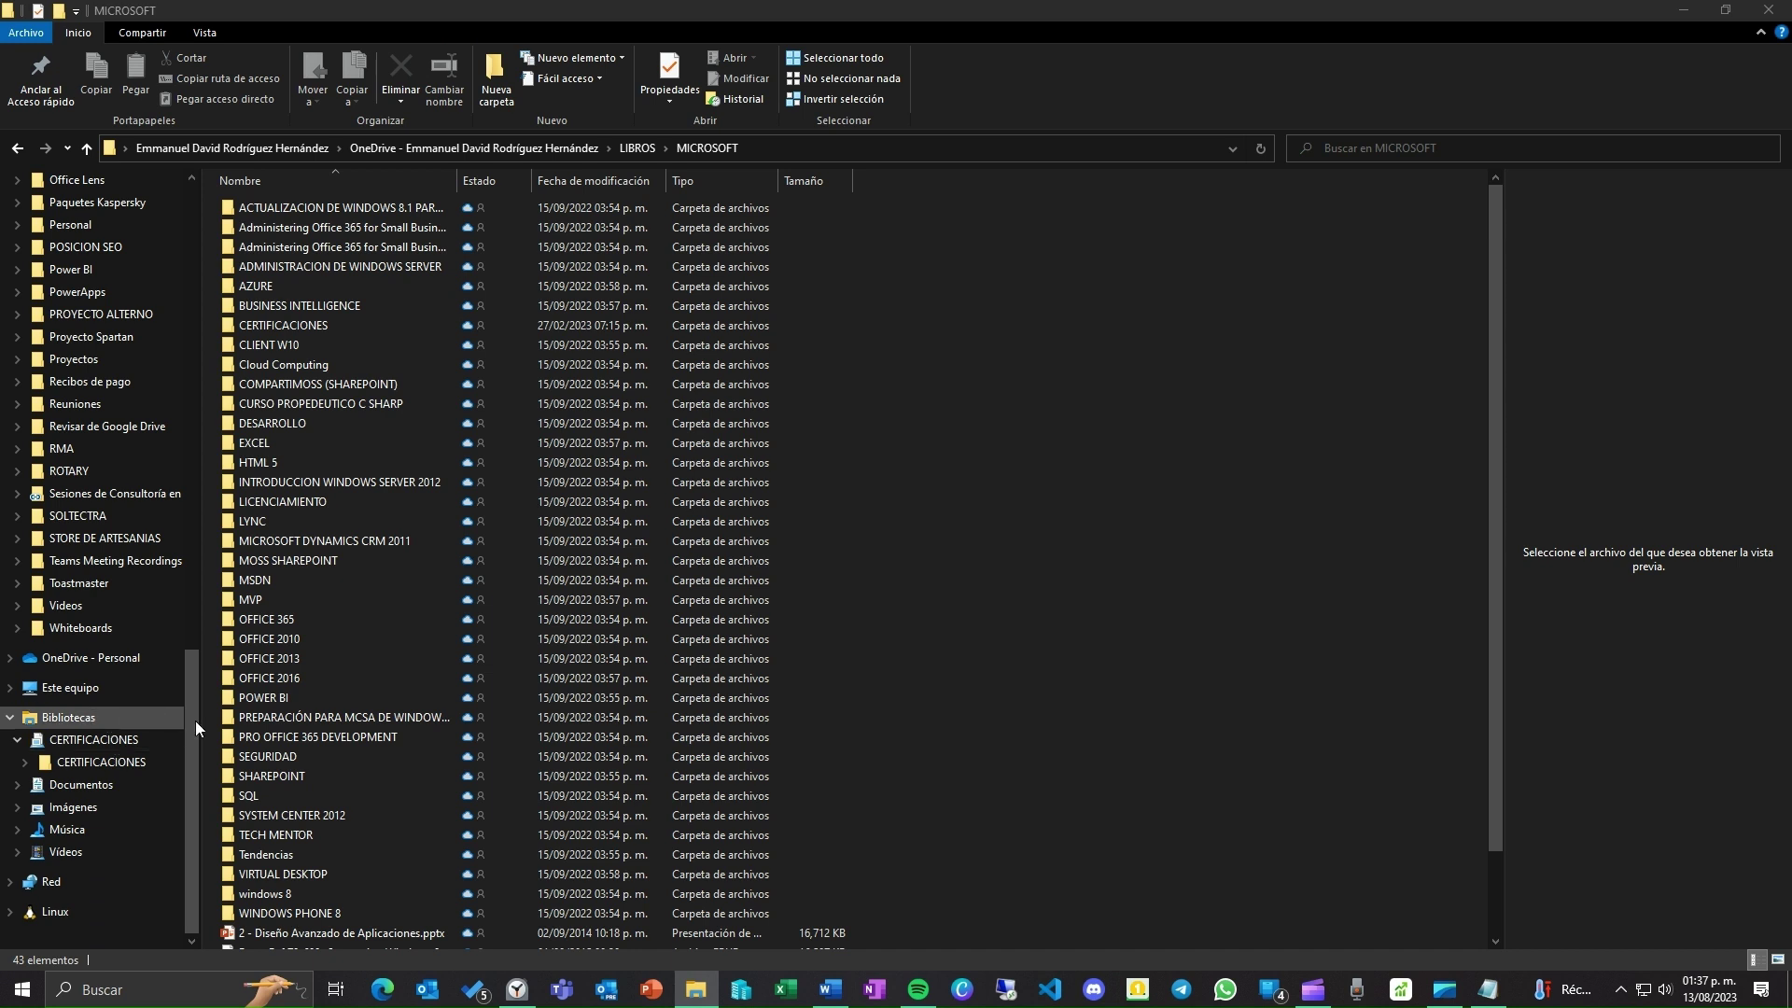
click(300, 327)
right_click(90, 740)
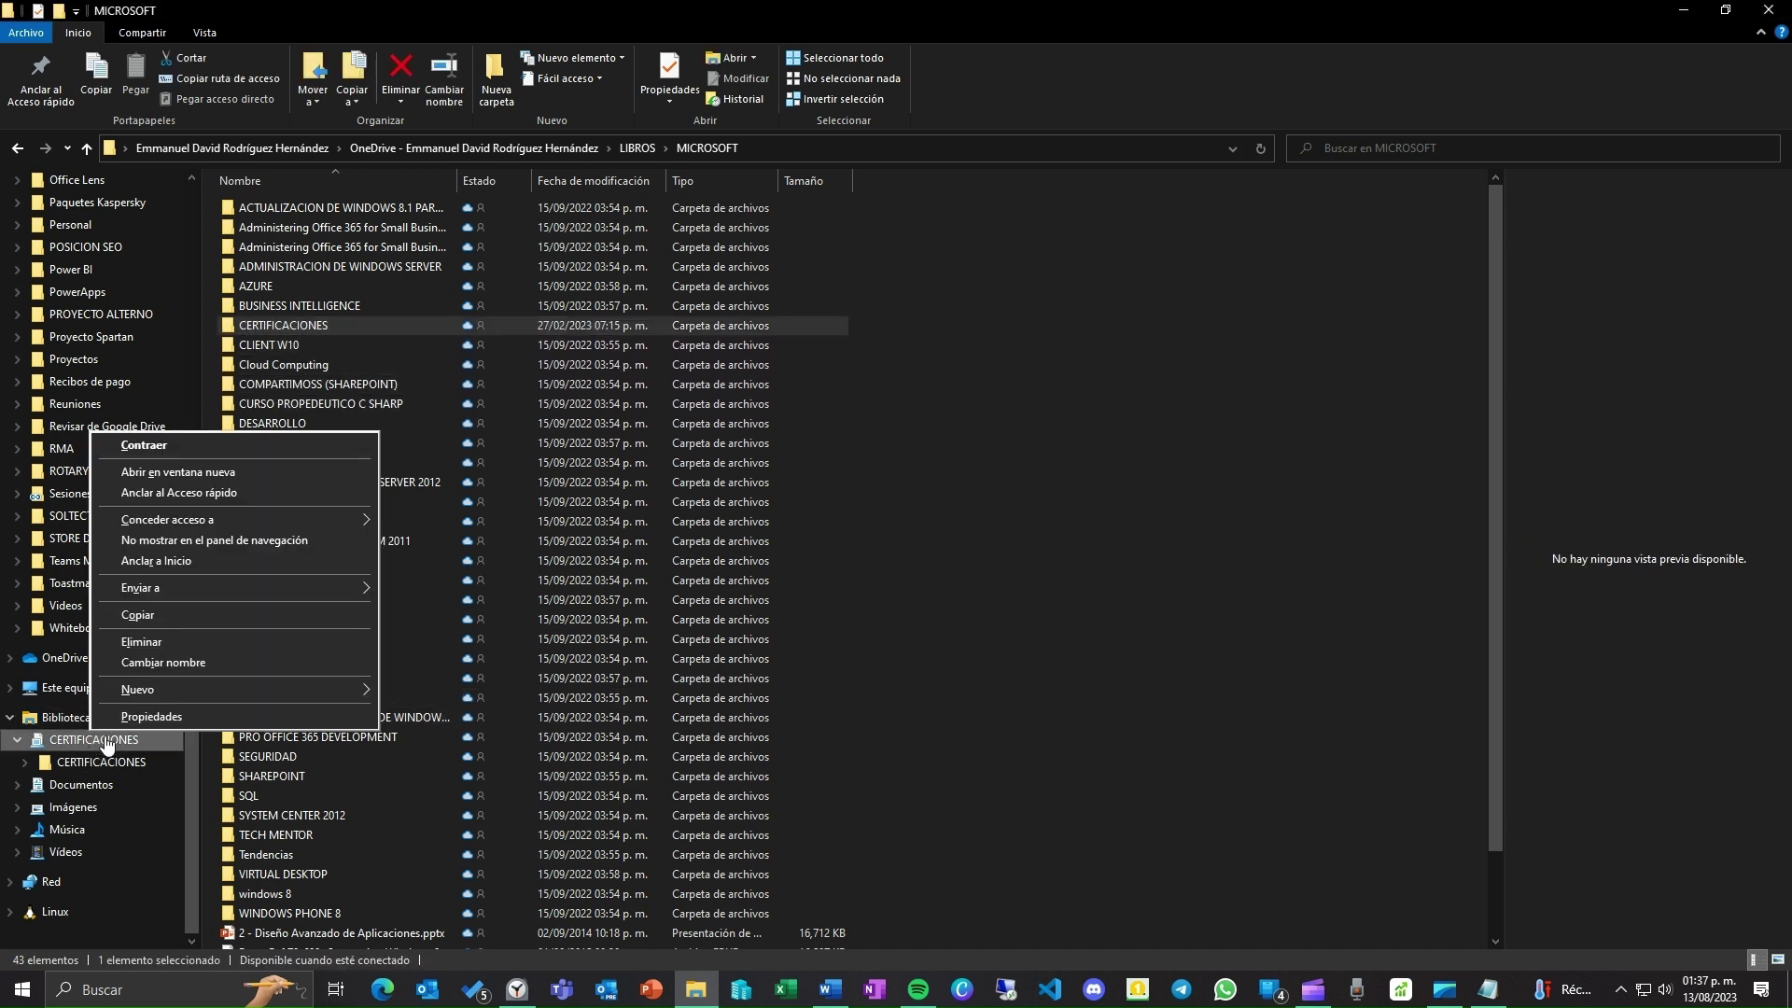
click(191, 649)
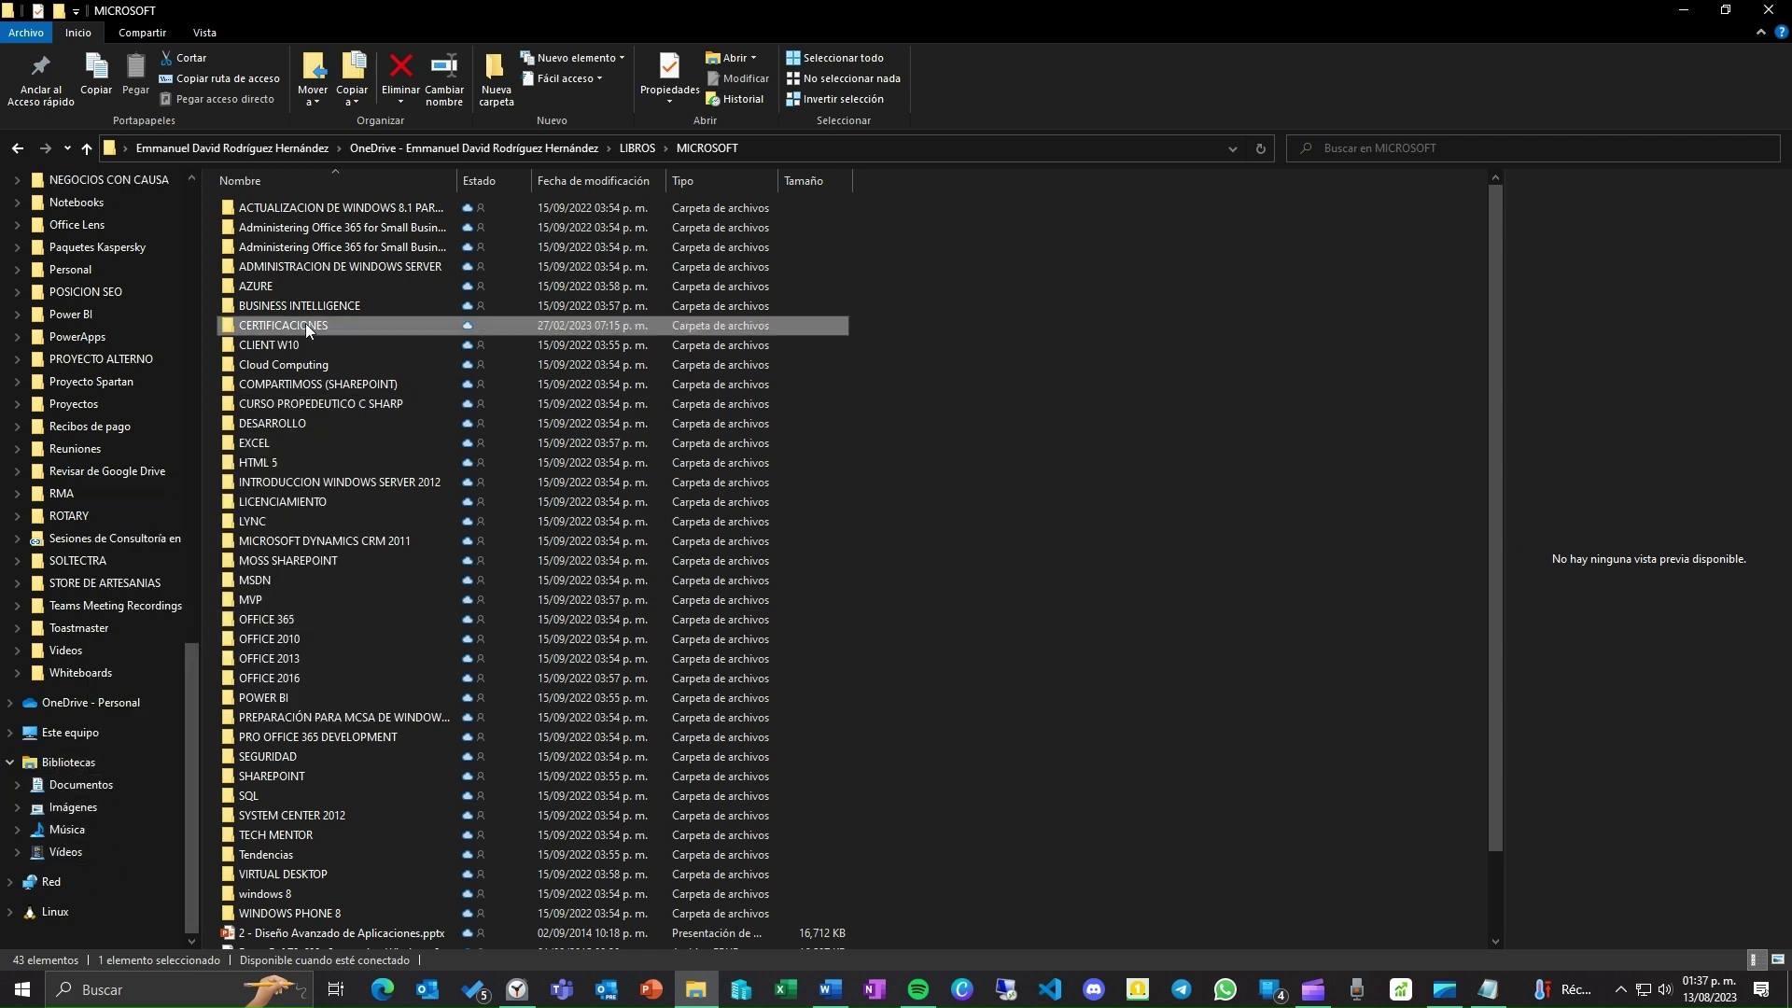
Step: Review the properties and sharing options available for the CERTIFICACIONES folder
mouse_move(321, 324)
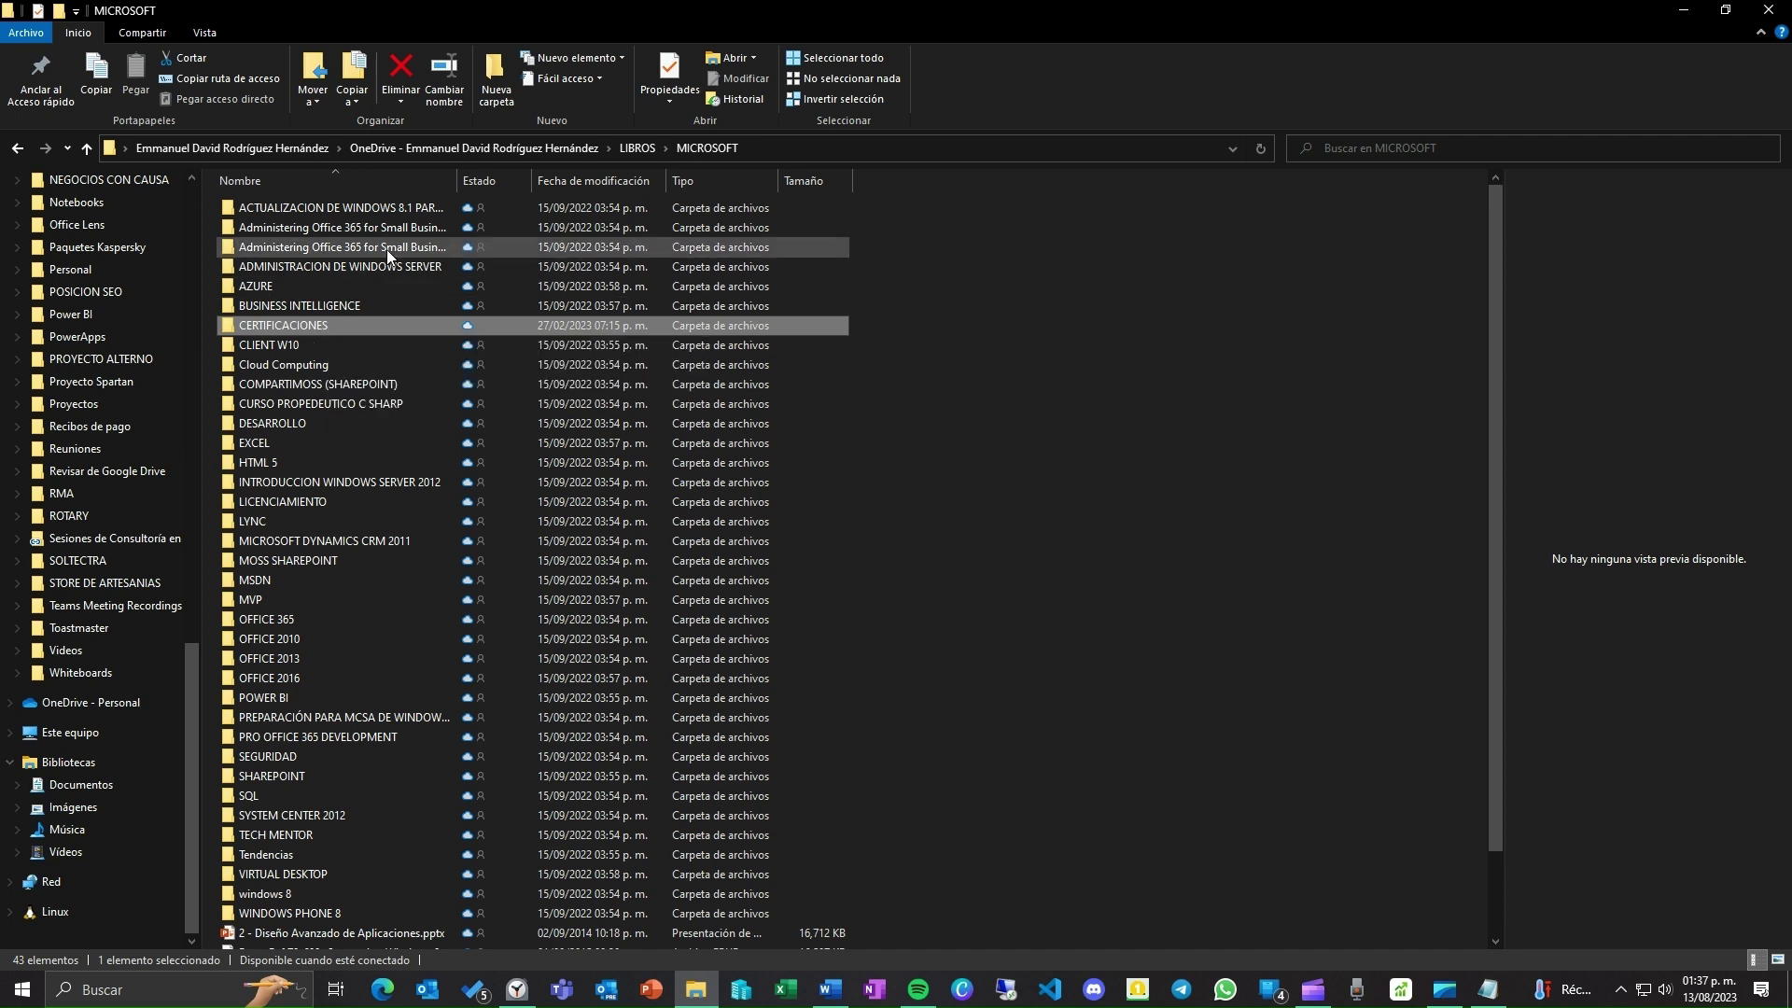
click(672, 100)
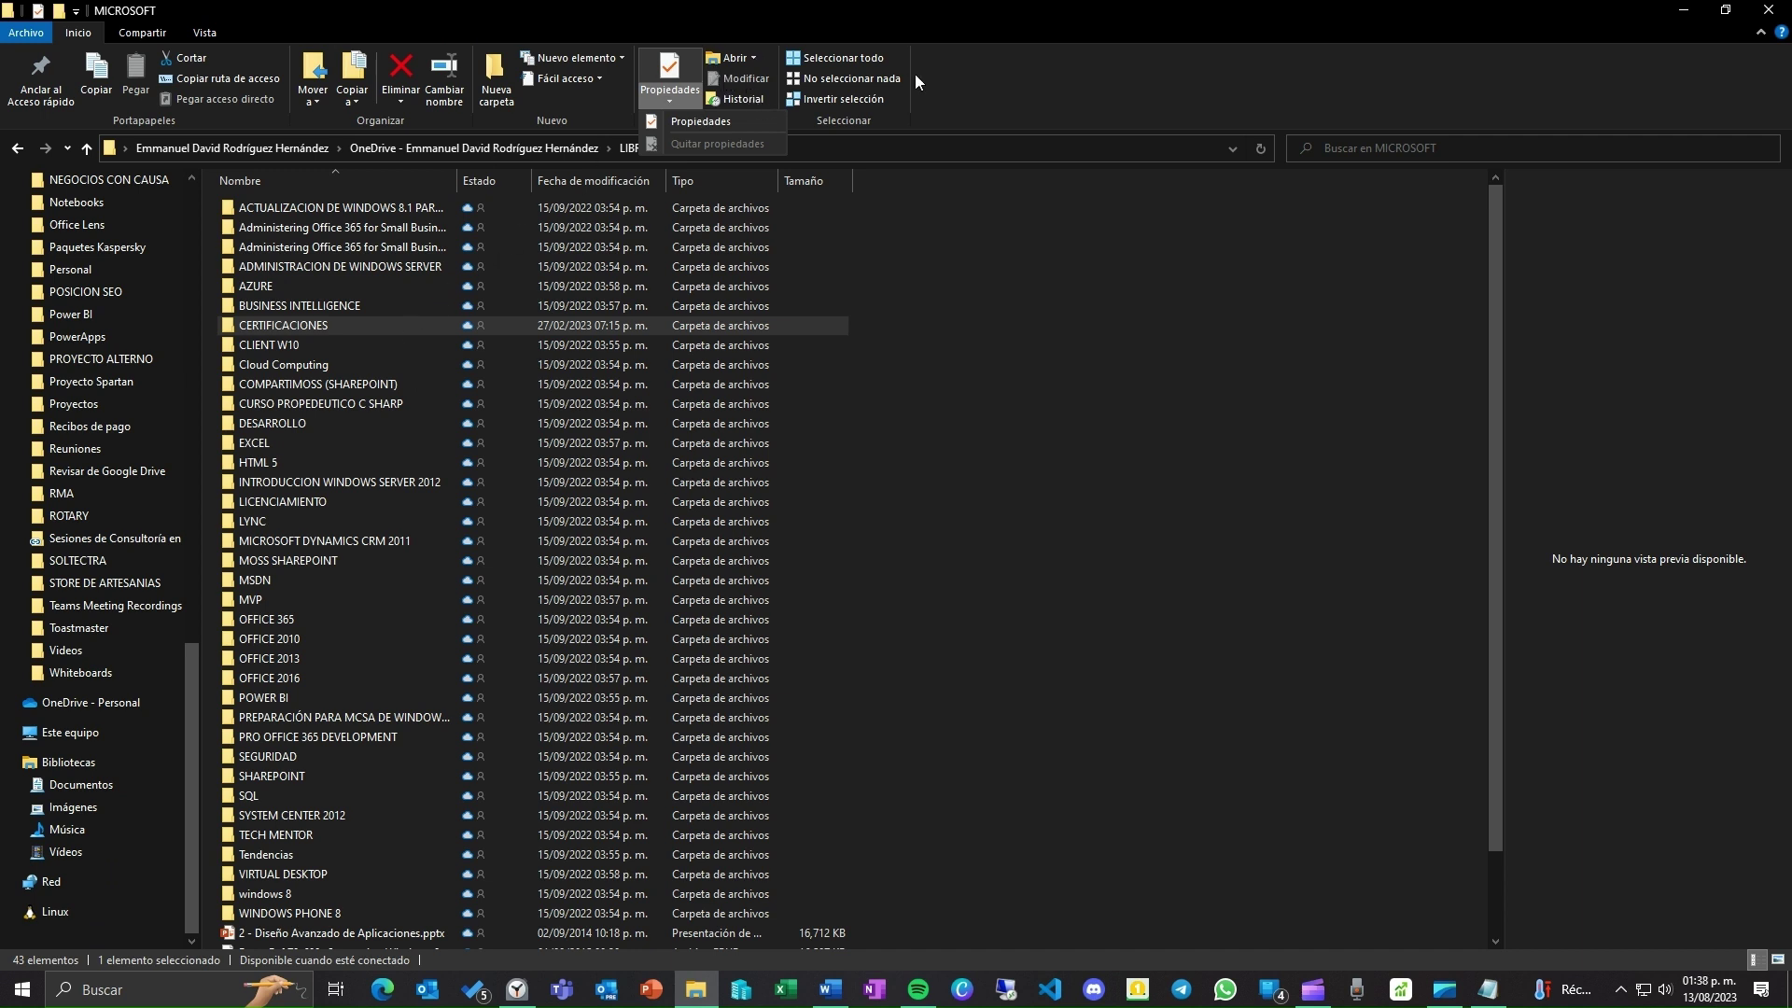
click(989, 86)
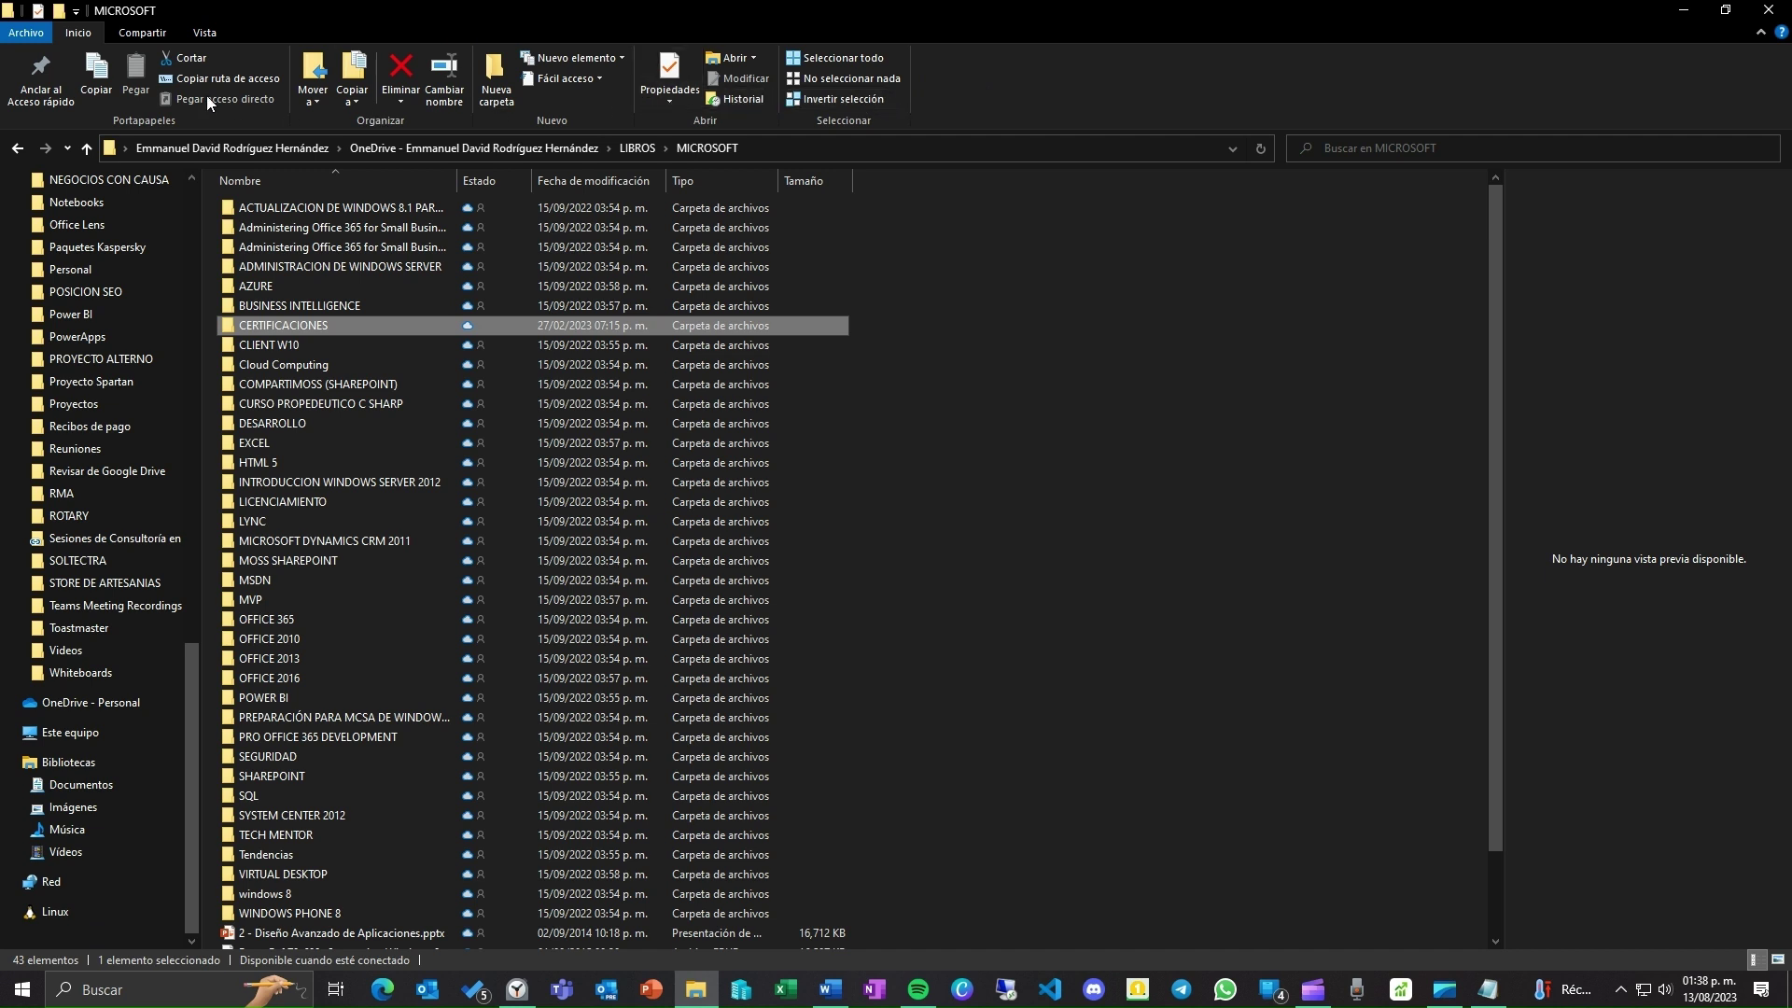
click(147, 31)
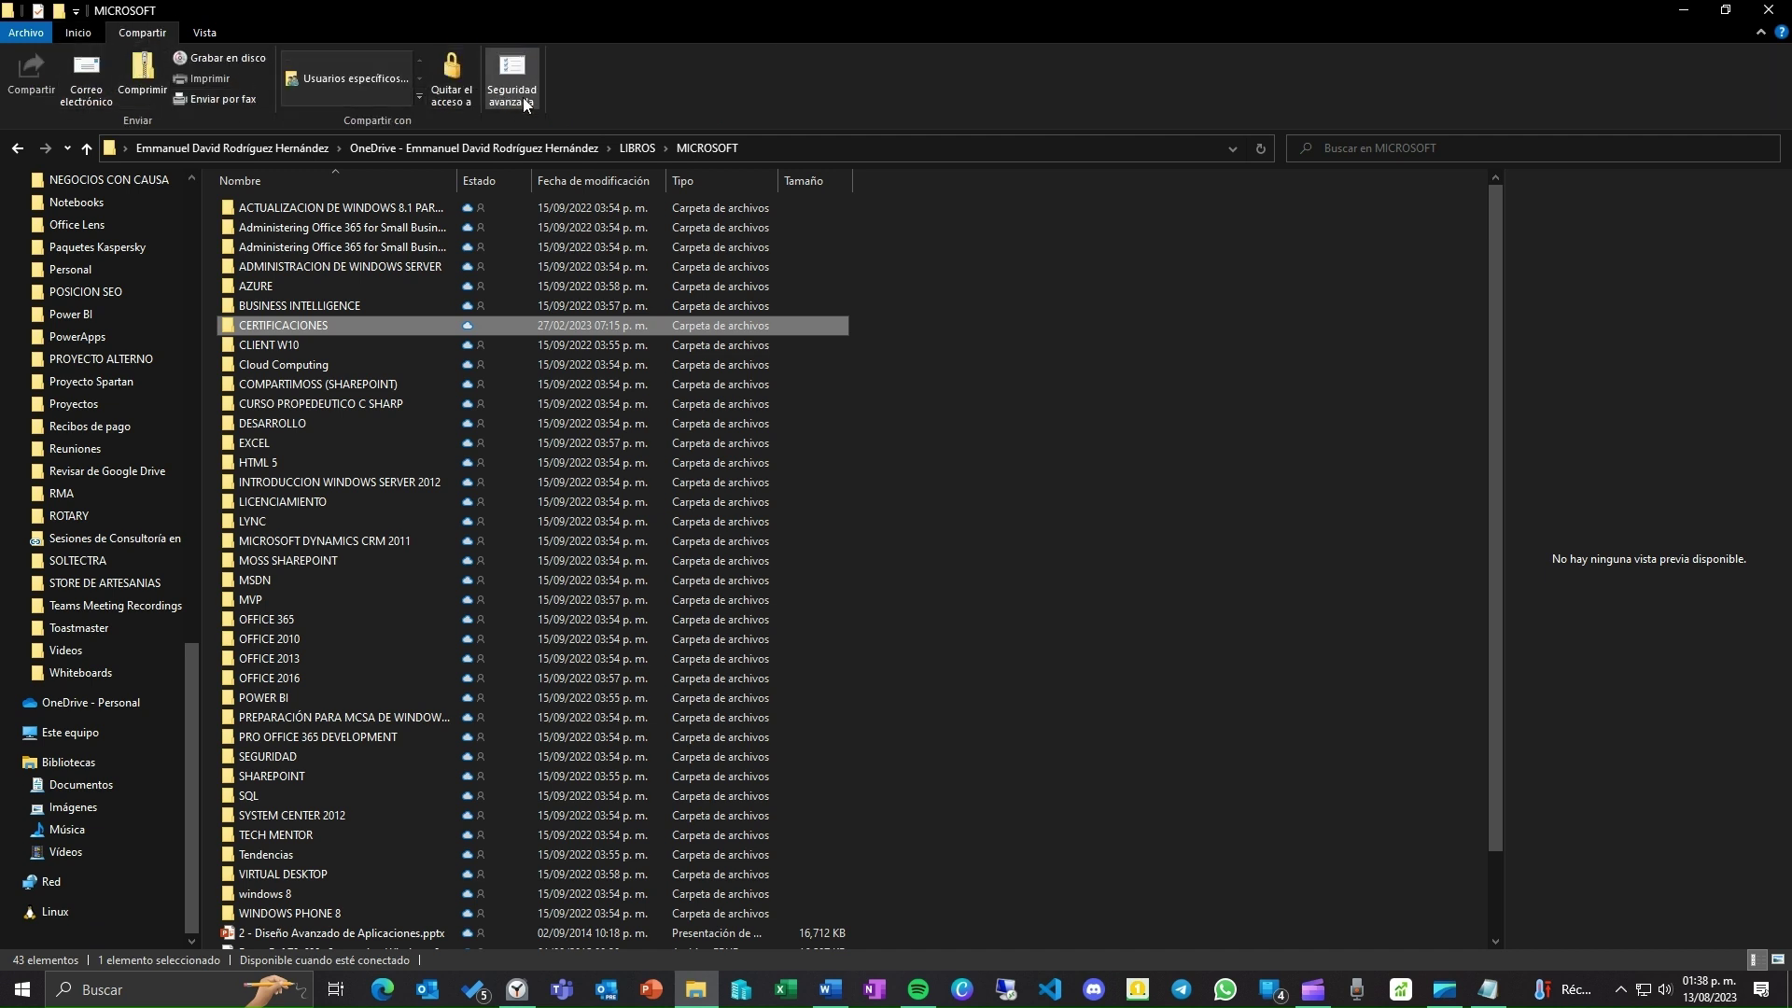
click(291, 323)
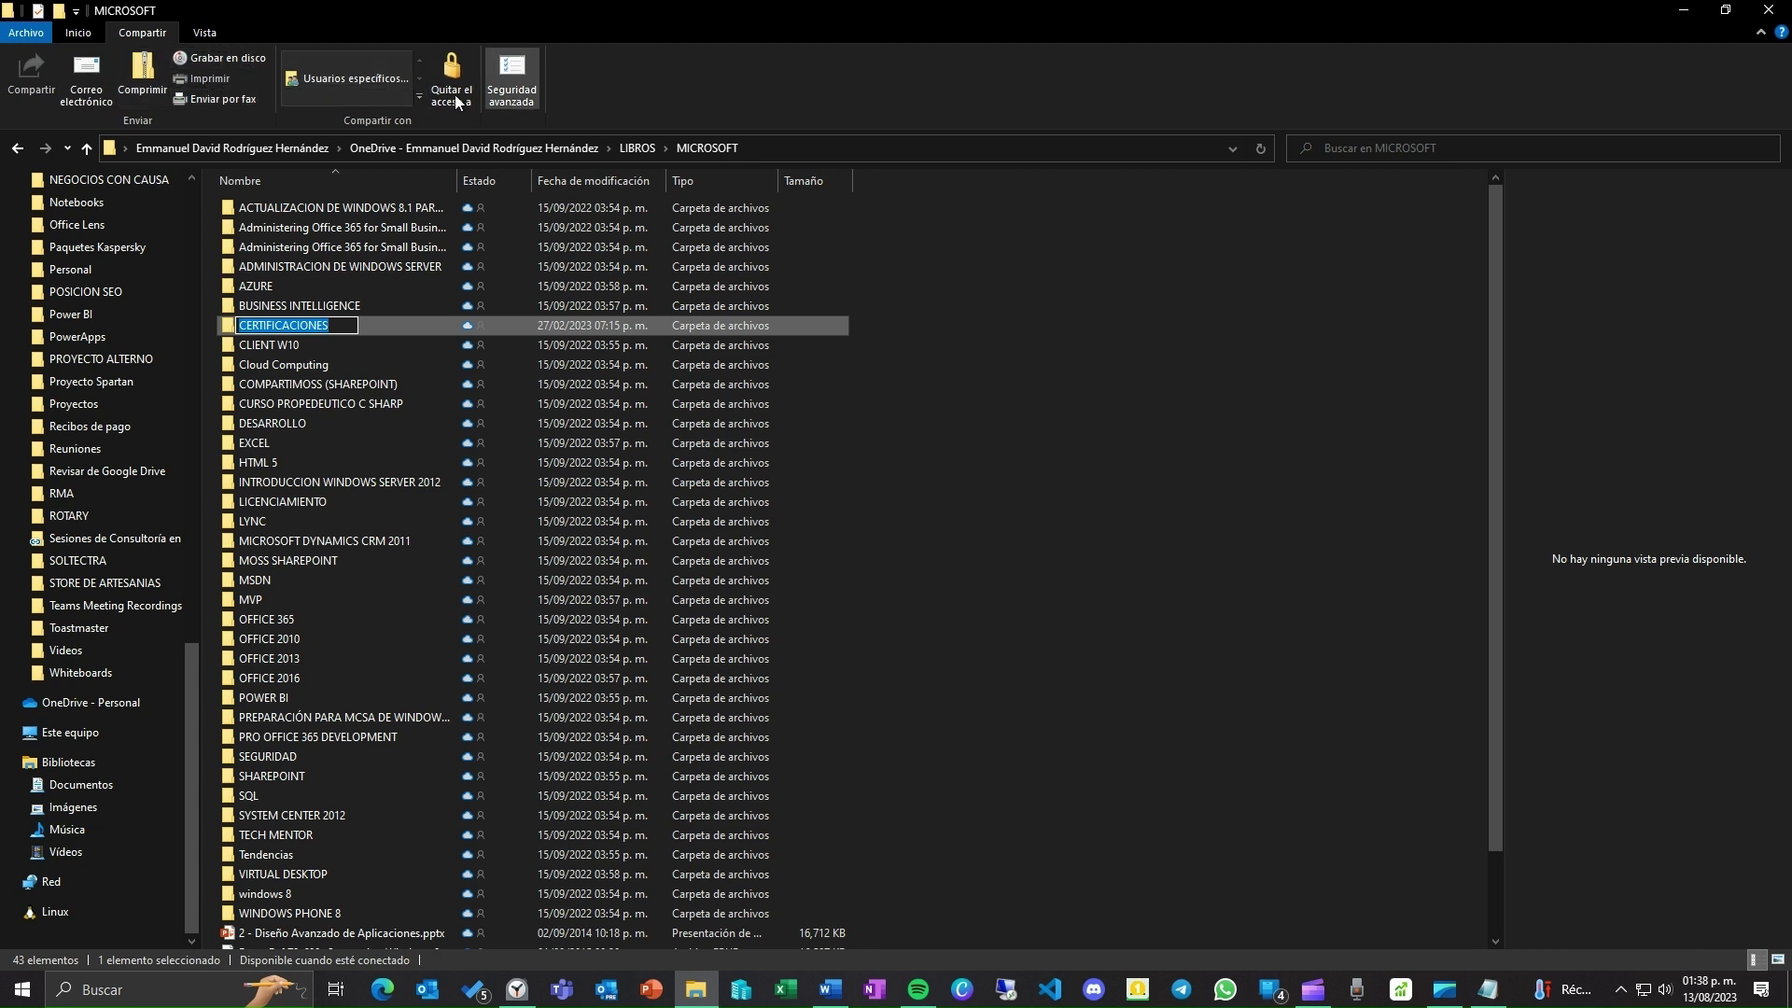
Step: Try the medium icons layout and hide the file name extensions in the MICROSOFT folder
click(202, 32)
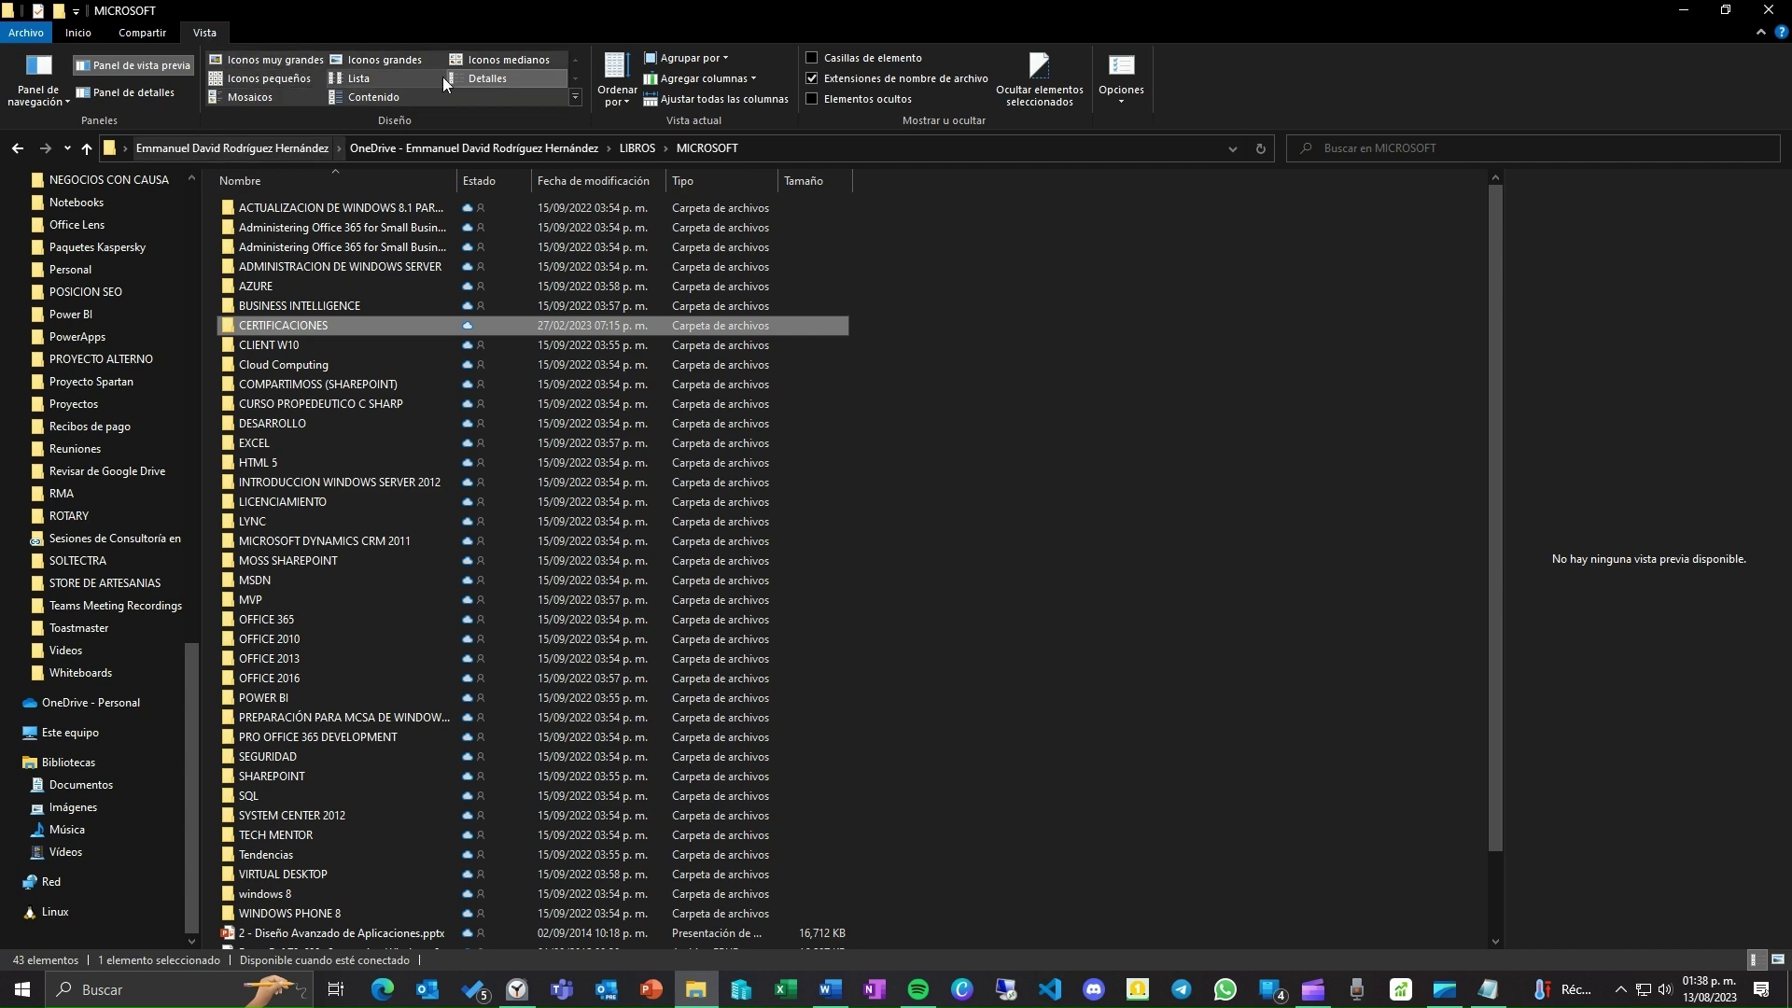
click(513, 60)
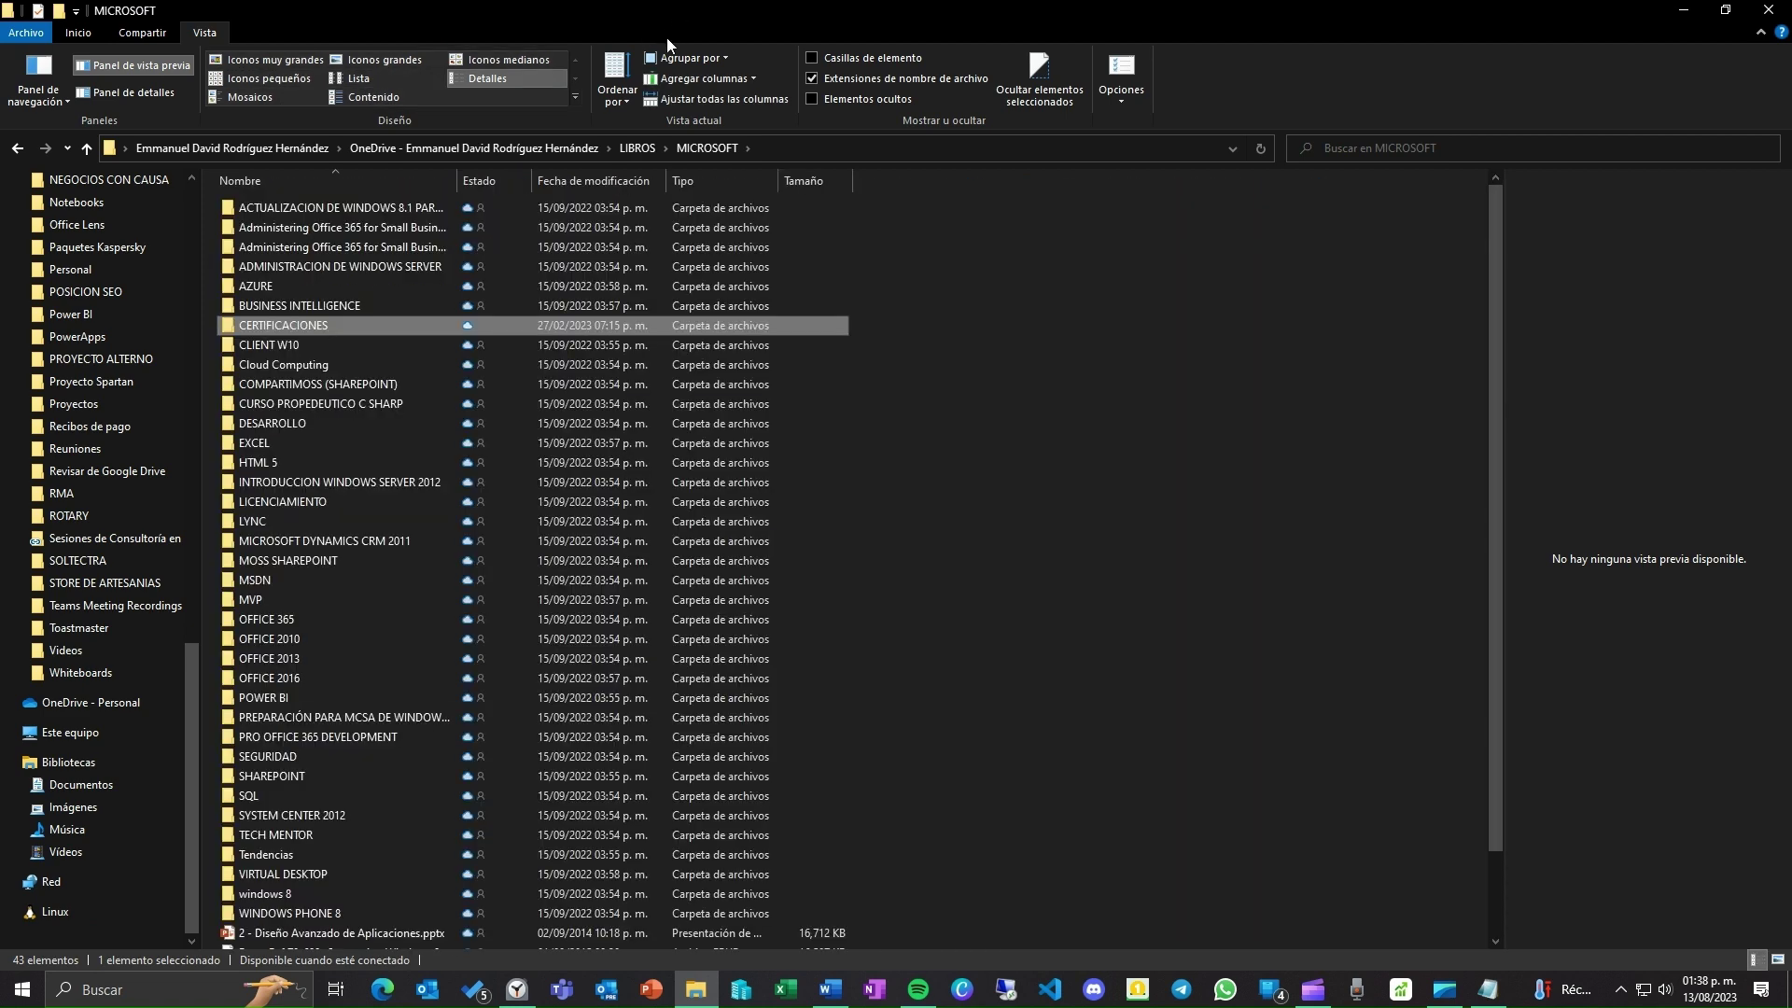
click(812, 81)
scroll(703, 344, down, 2)
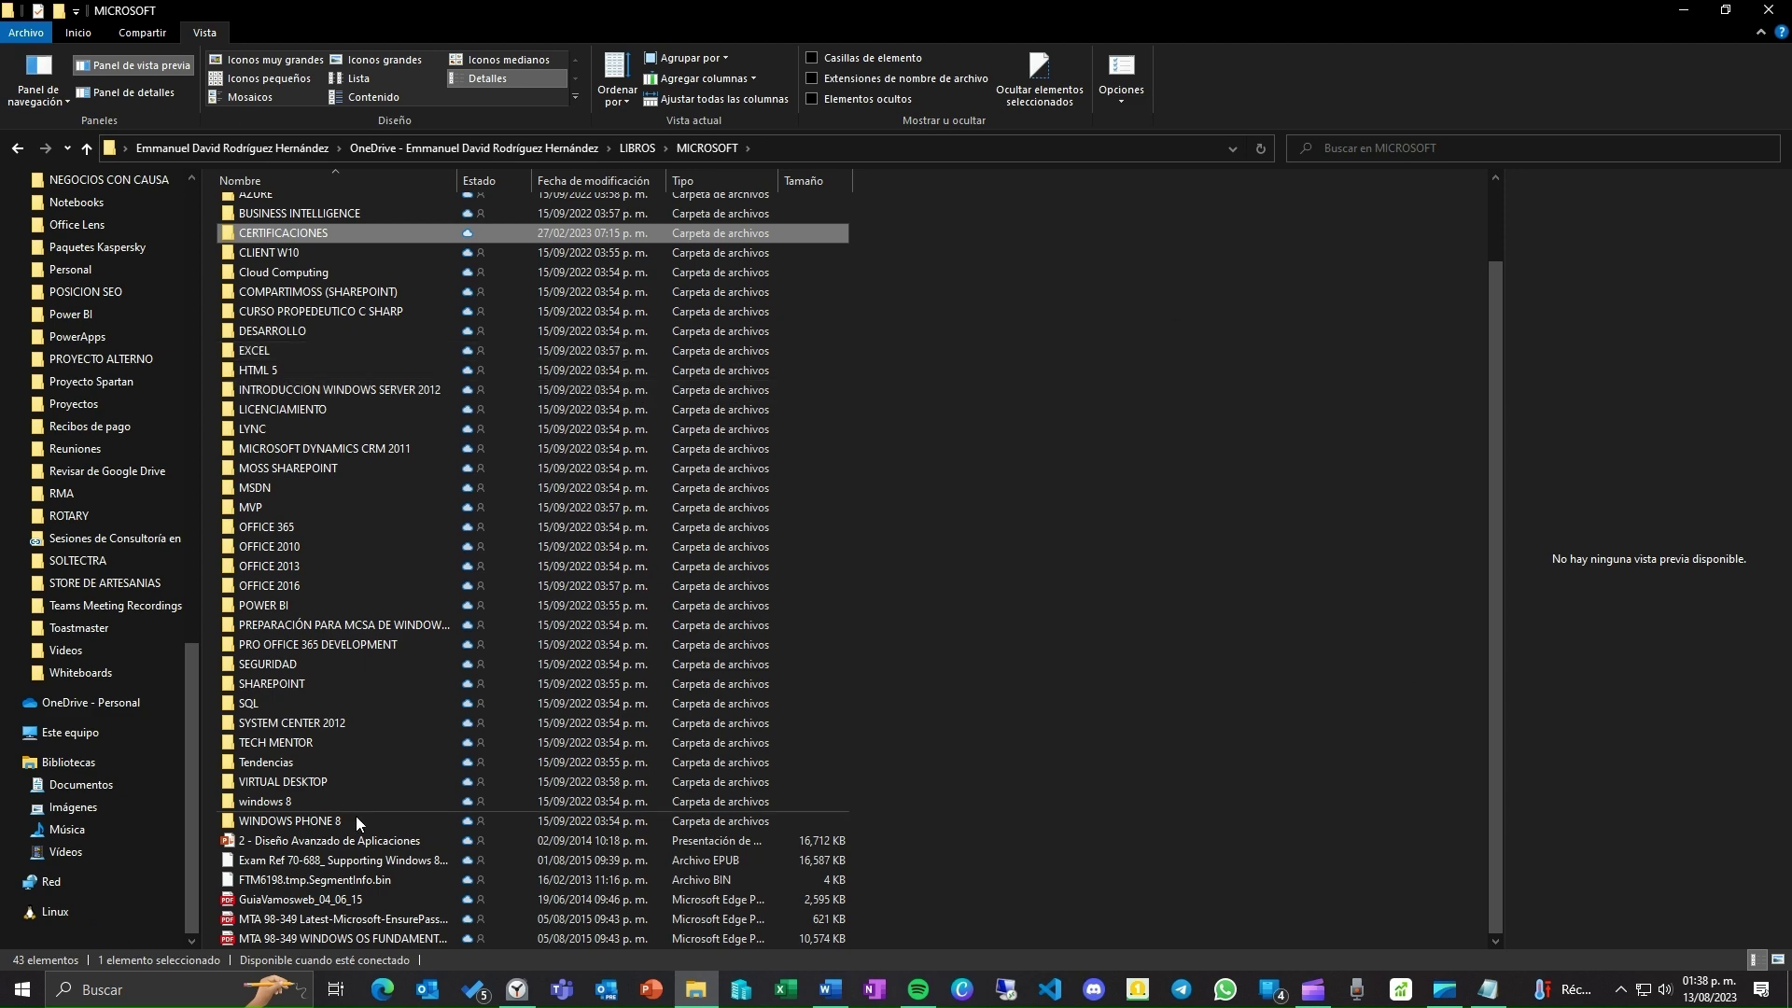
Step: Fit the Nombre column to its contents and inspect the PowerPoint file's name under magnification
double_click(463, 177)
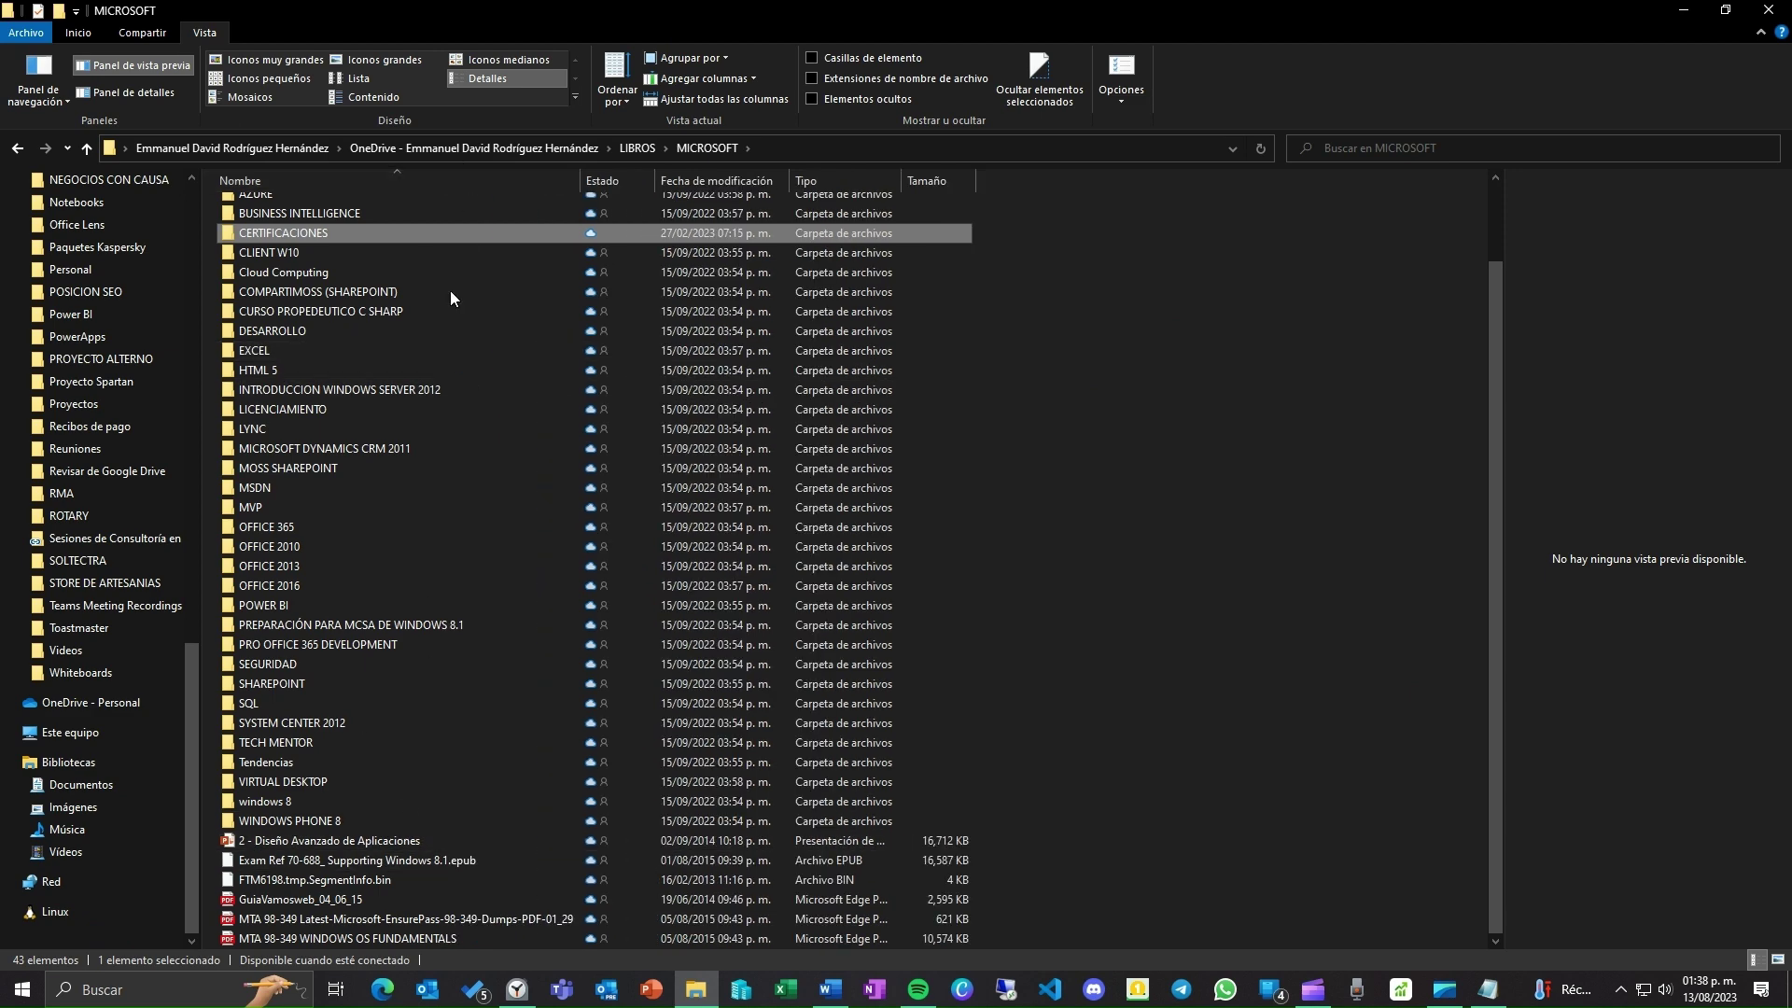
mouse_move(445, 840)
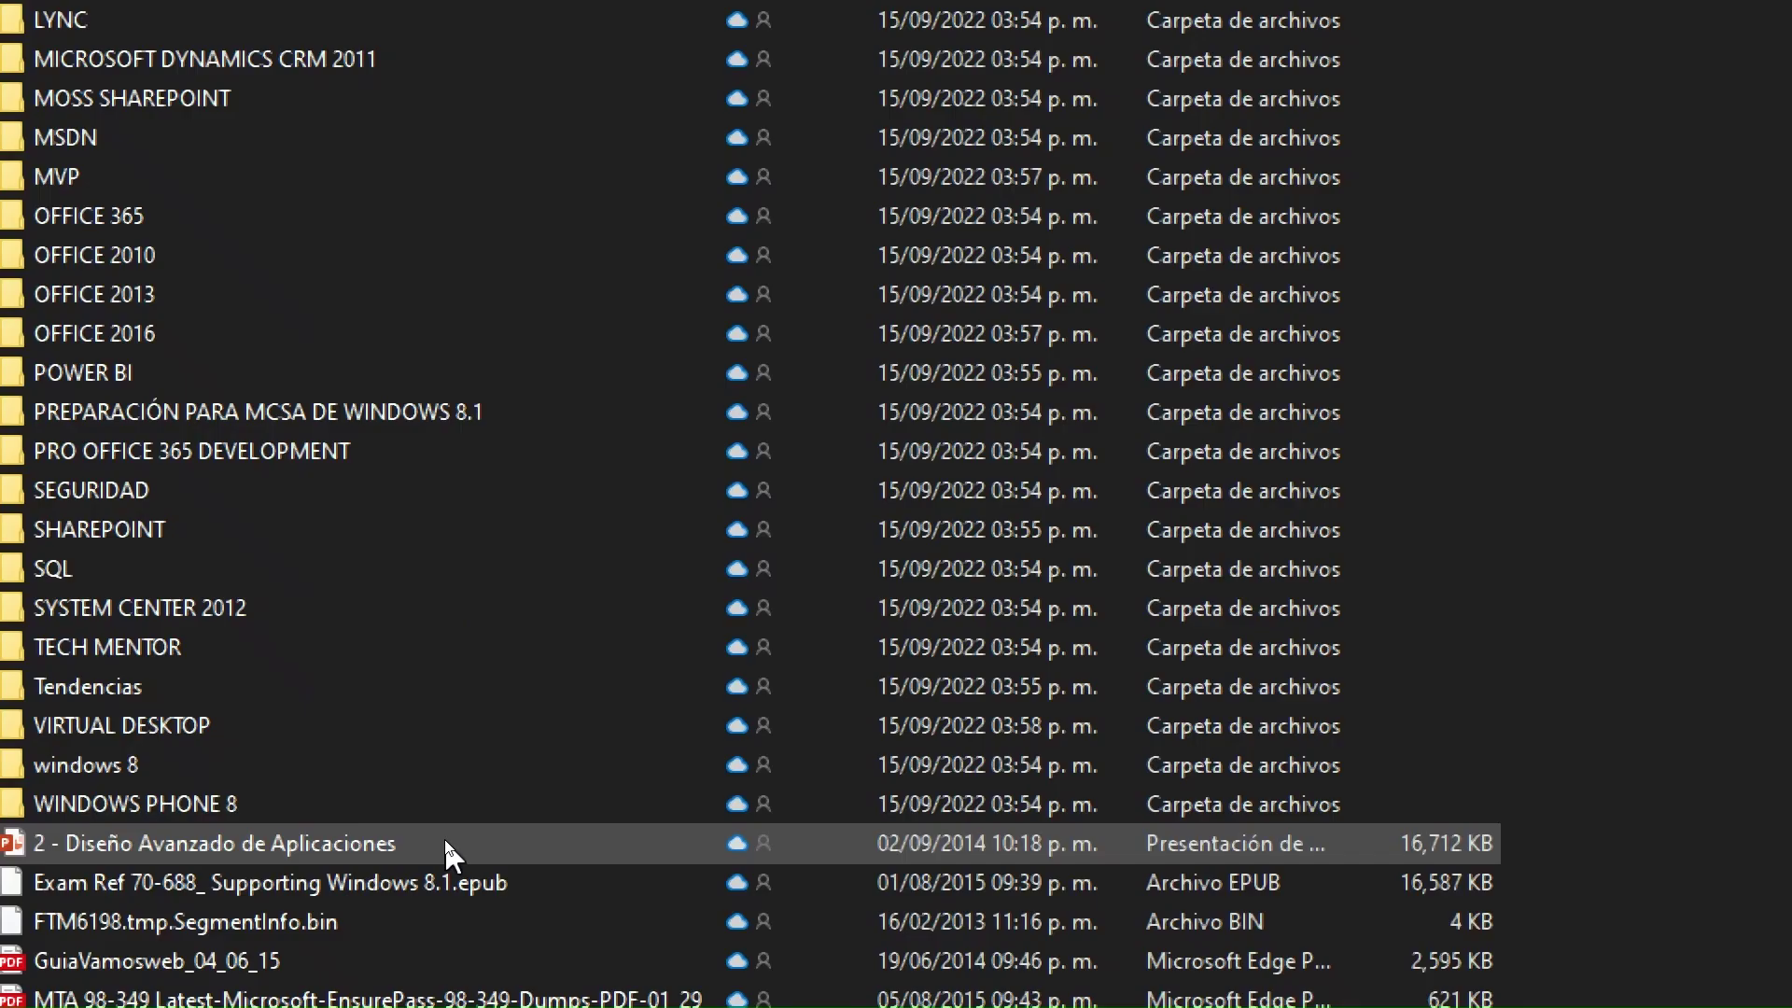
mouse_move(402, 845)
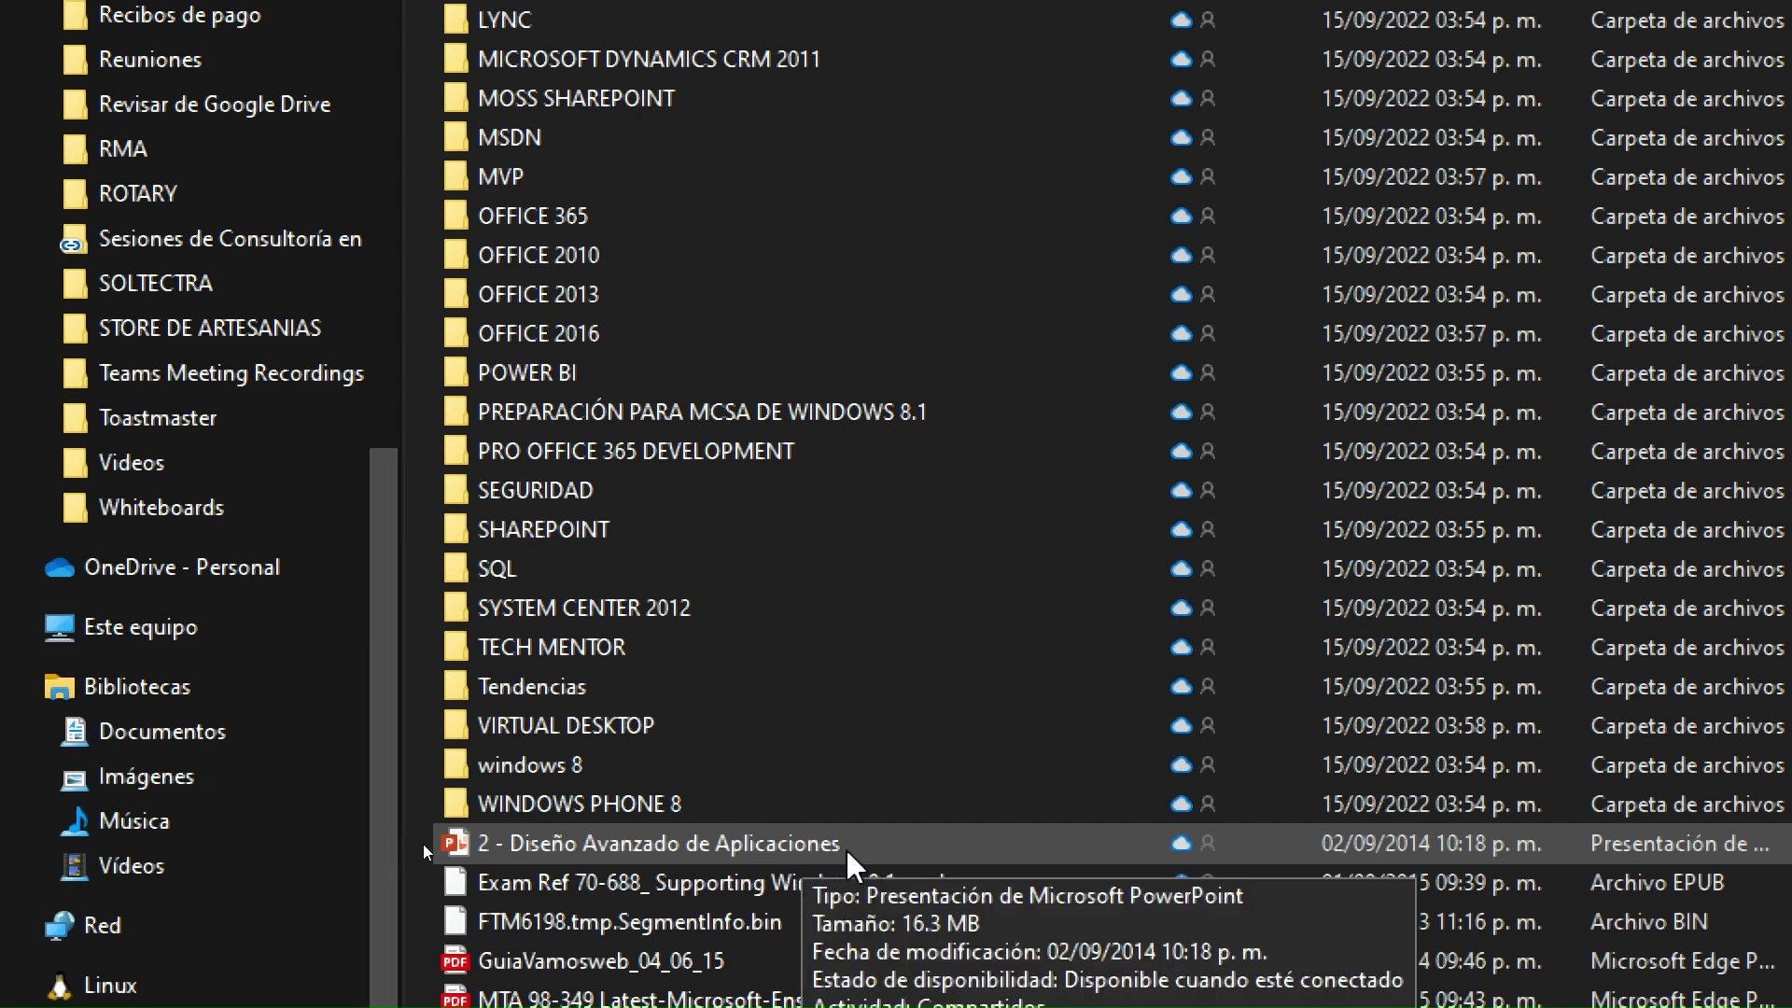
key(super+minus)
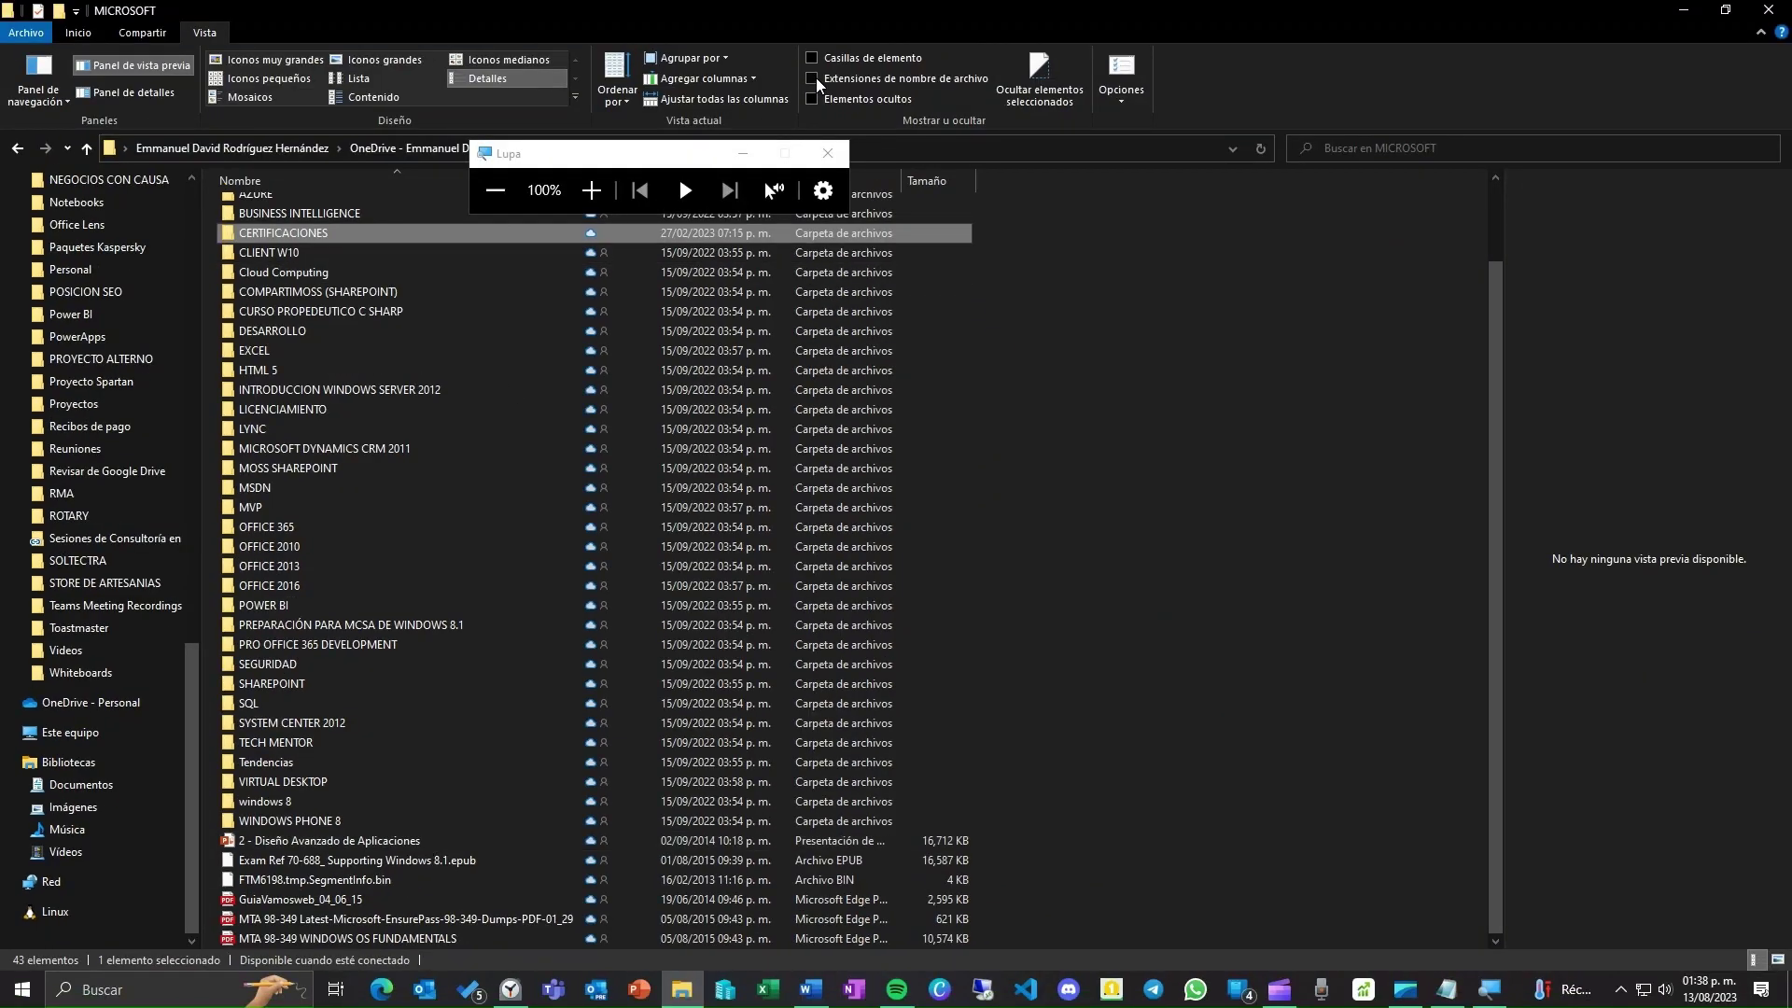
Step: Show the file name extensions again, inspect the PowerPoint file's name magnified, and put the Magnifier away
click(814, 80)
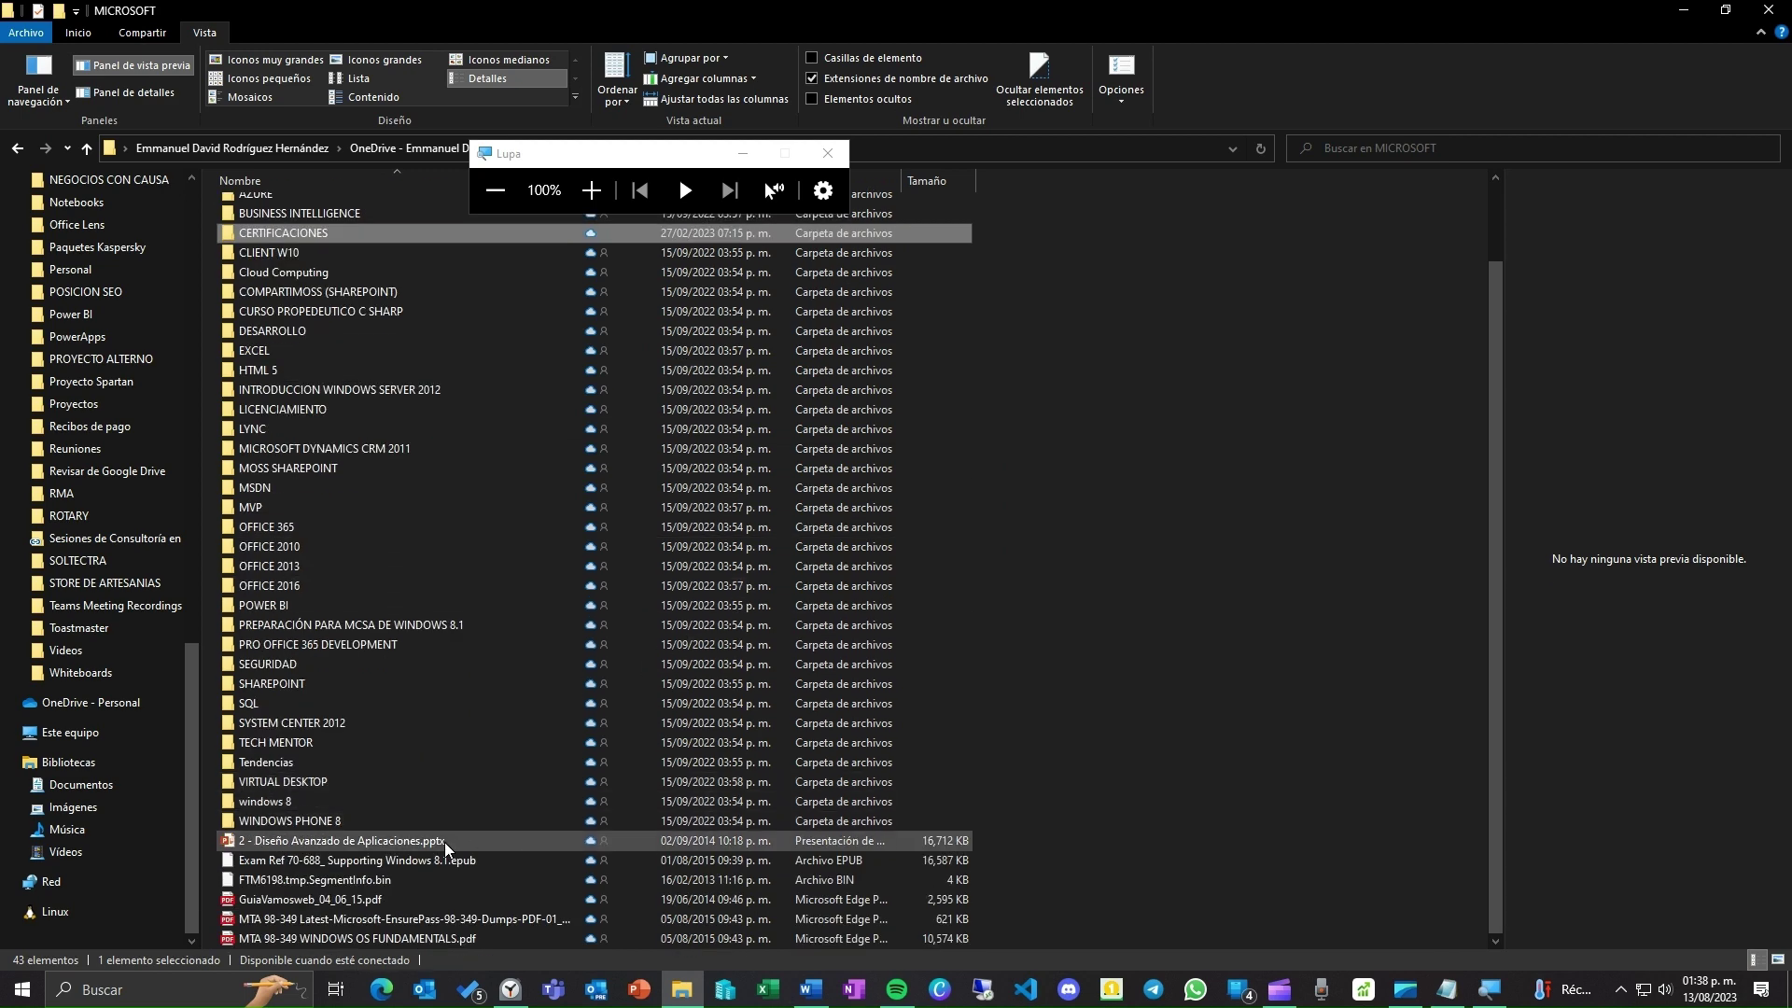
key(super+plus)
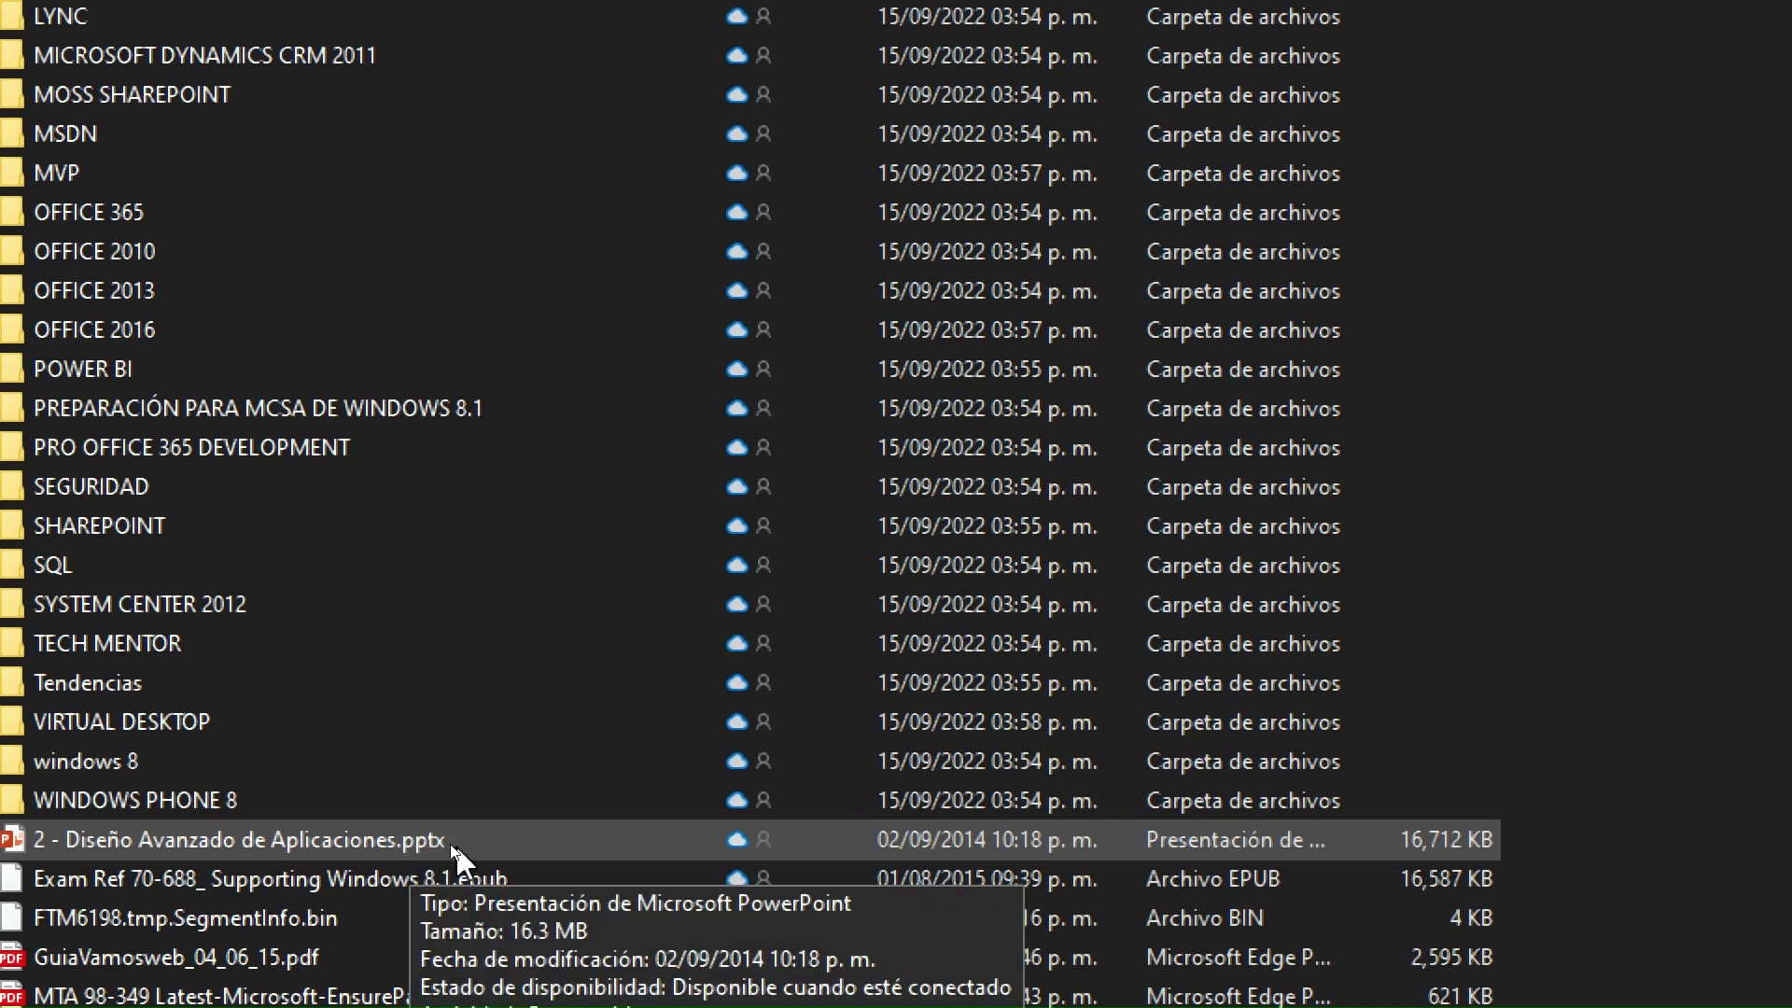
key(super+minus)
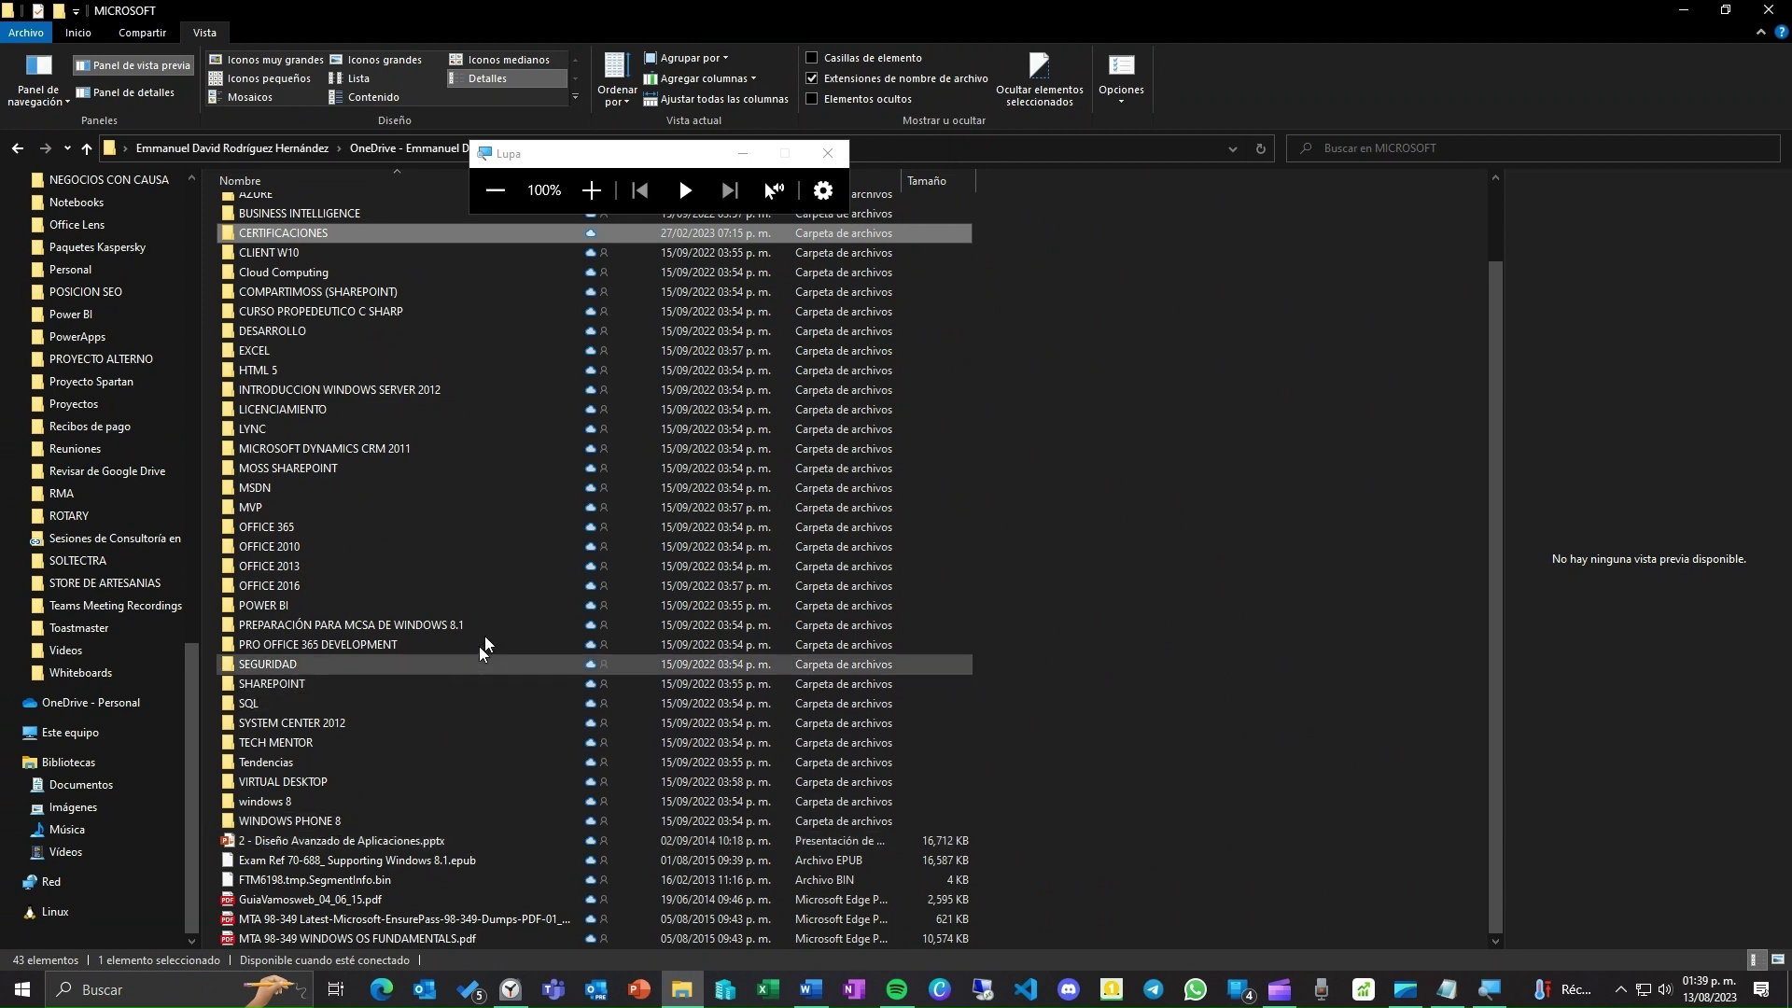
click(747, 159)
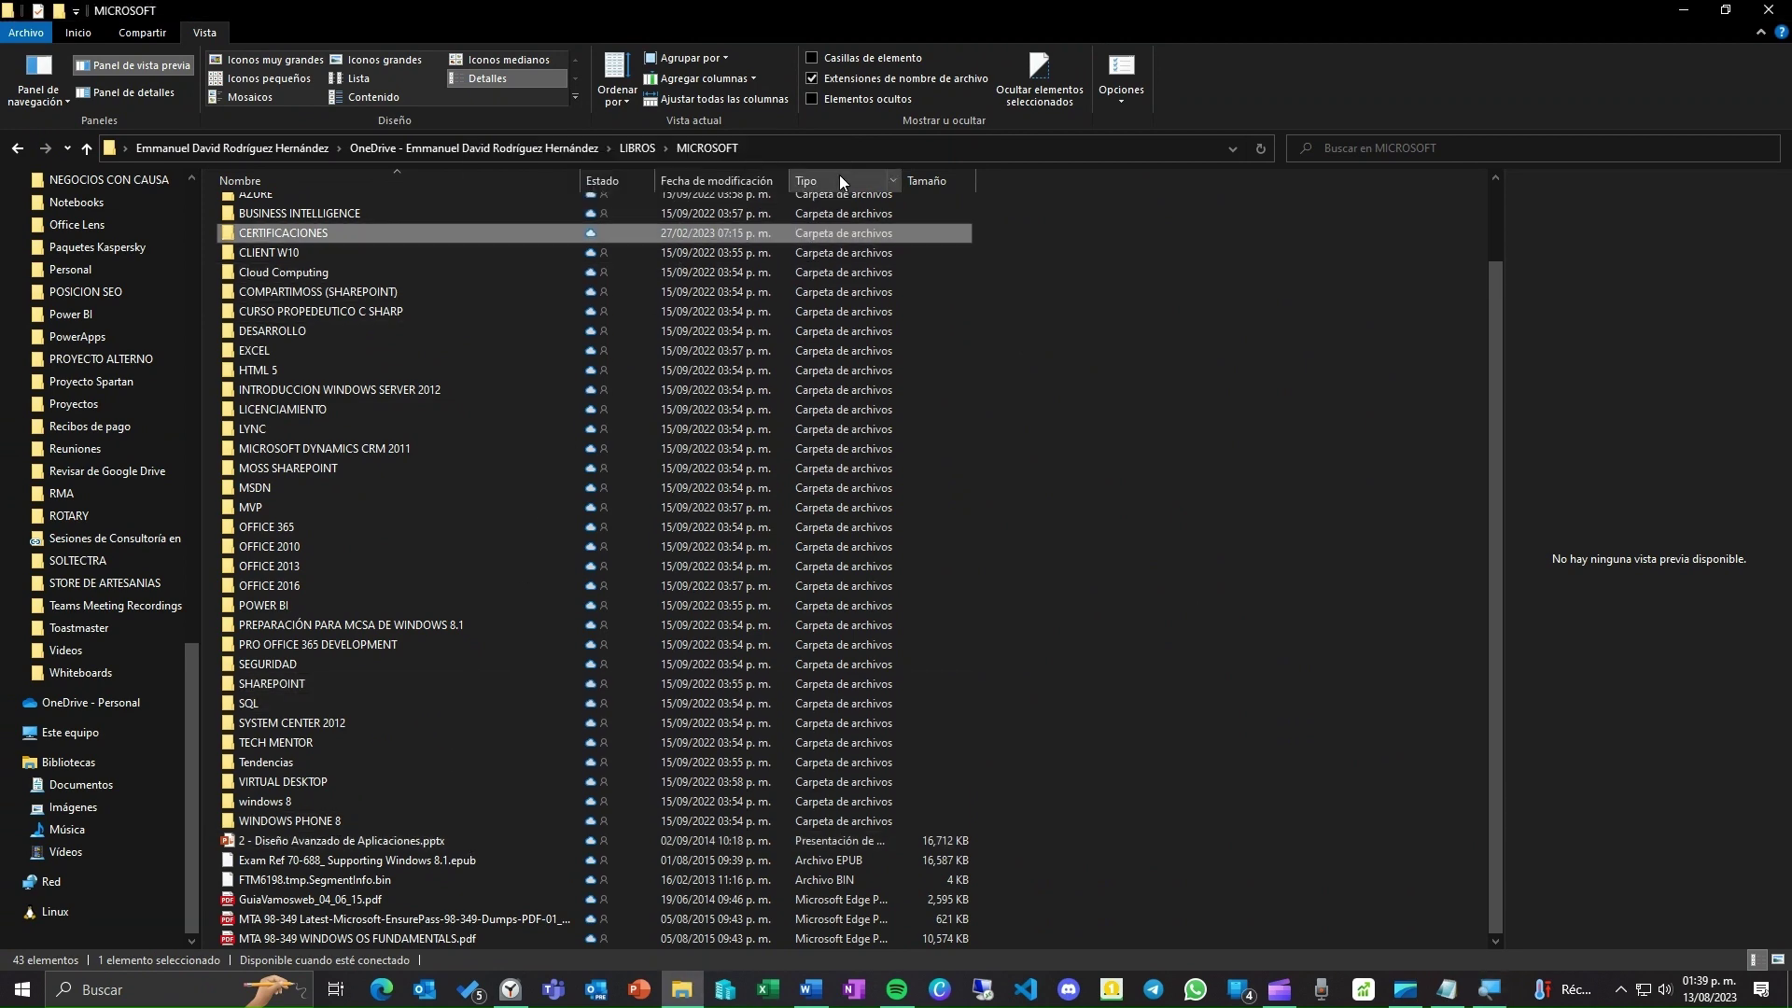
Step: Hide the navigation pane and show it again
scroll(667, 128, up, 2)
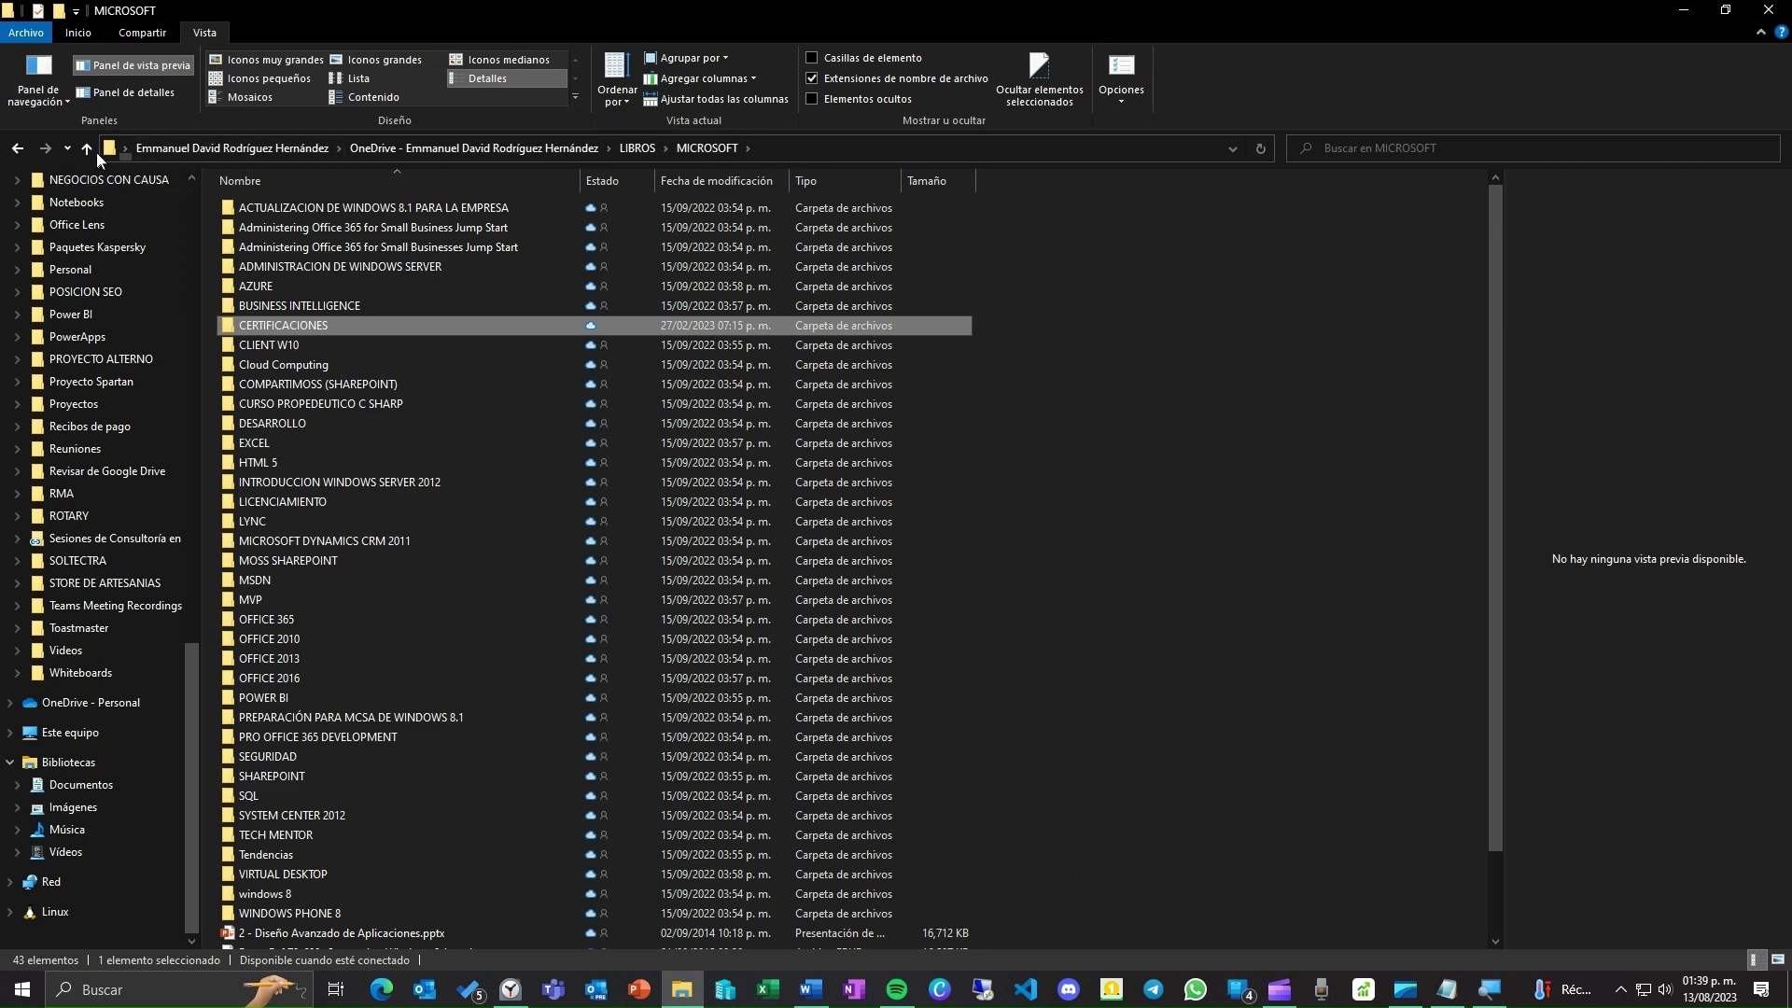
click(52, 104)
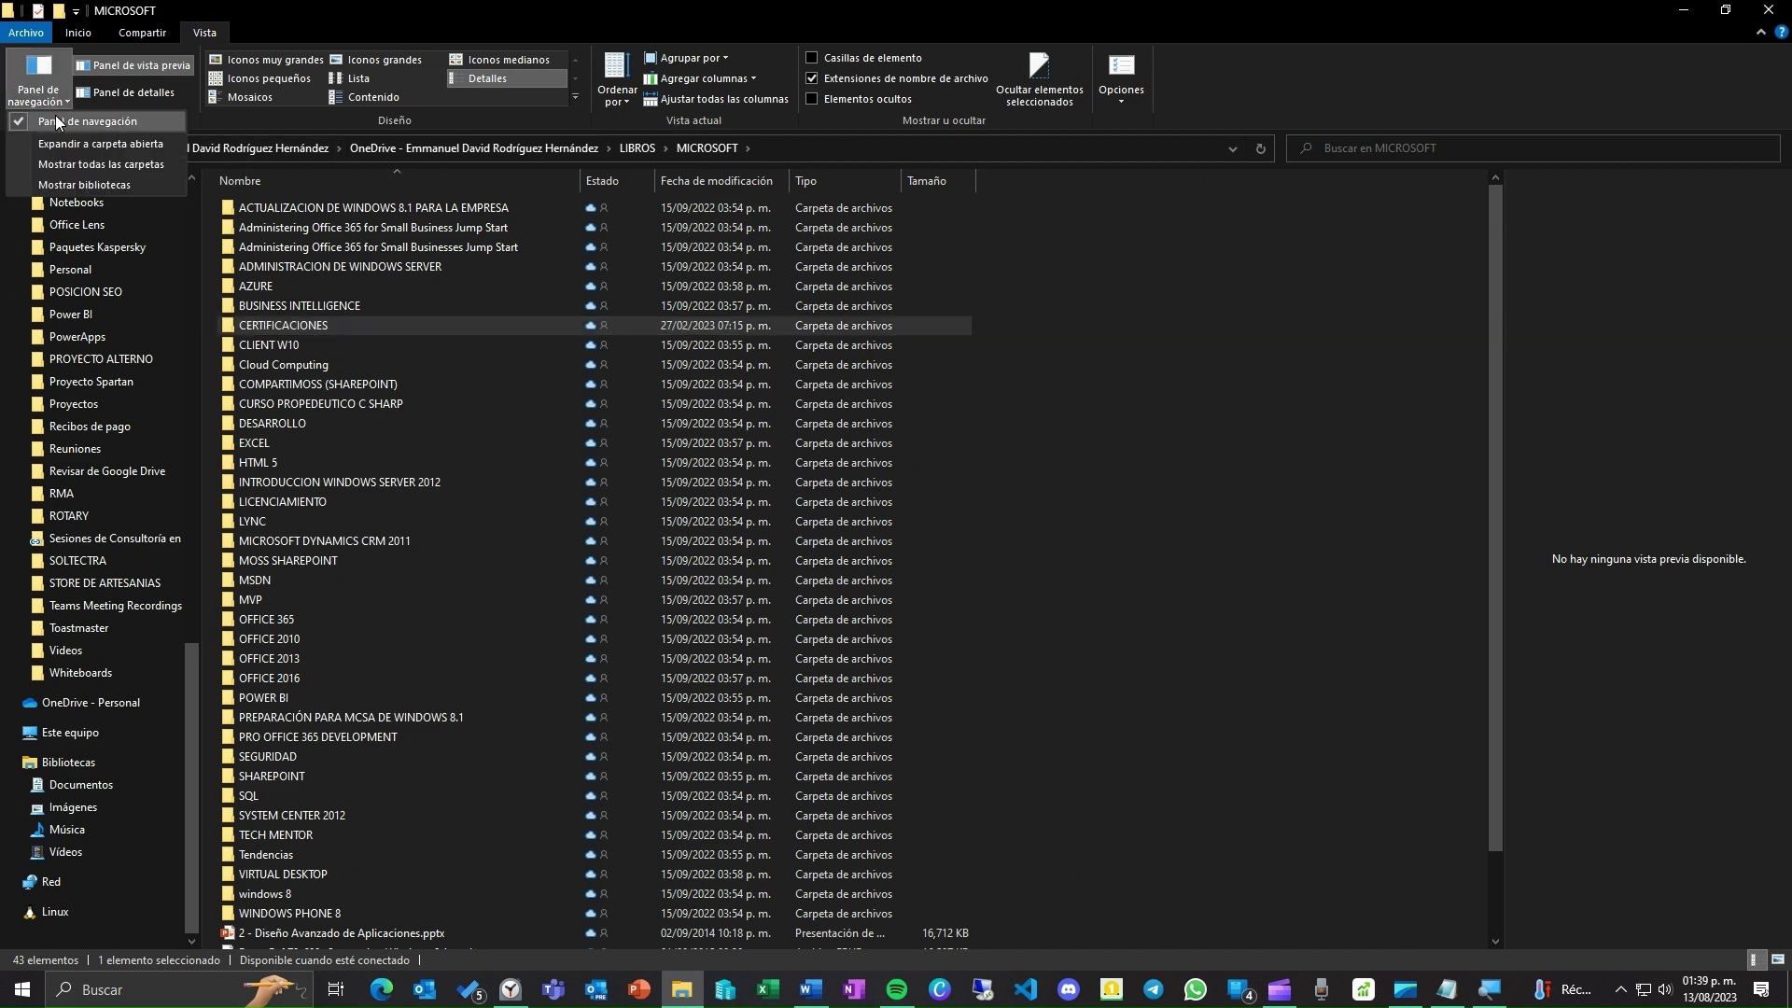
click(60, 122)
click(42, 95)
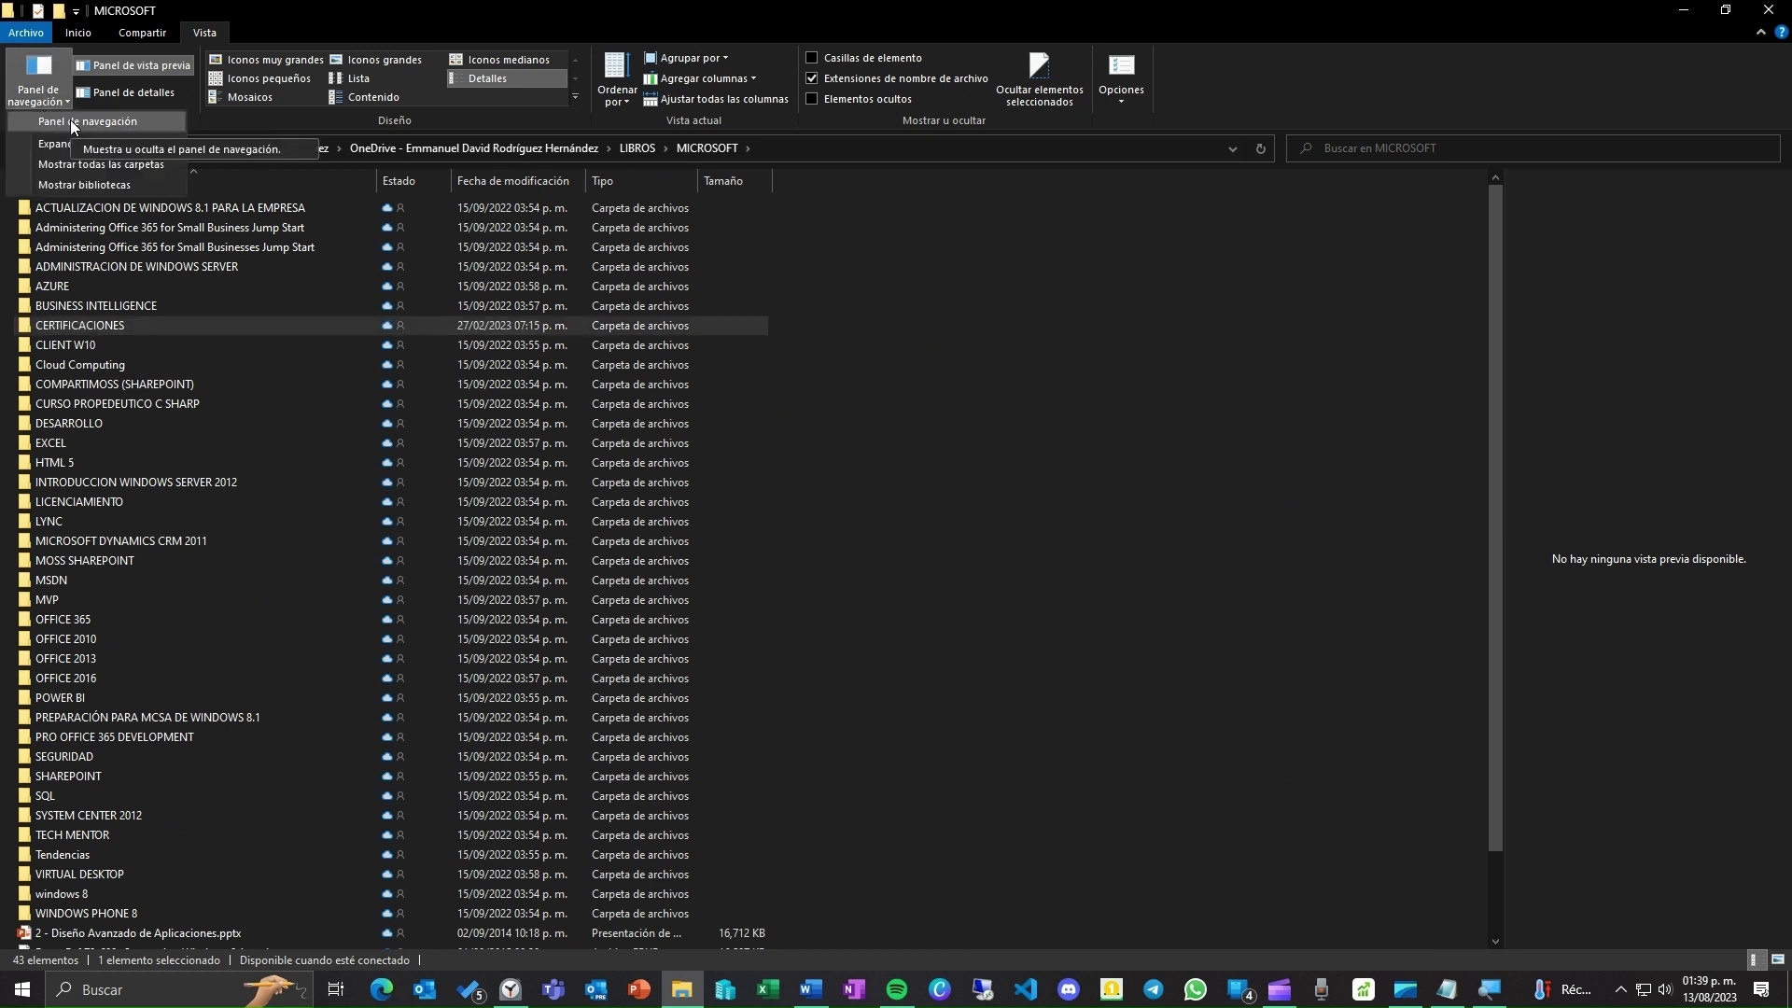
click(71, 122)
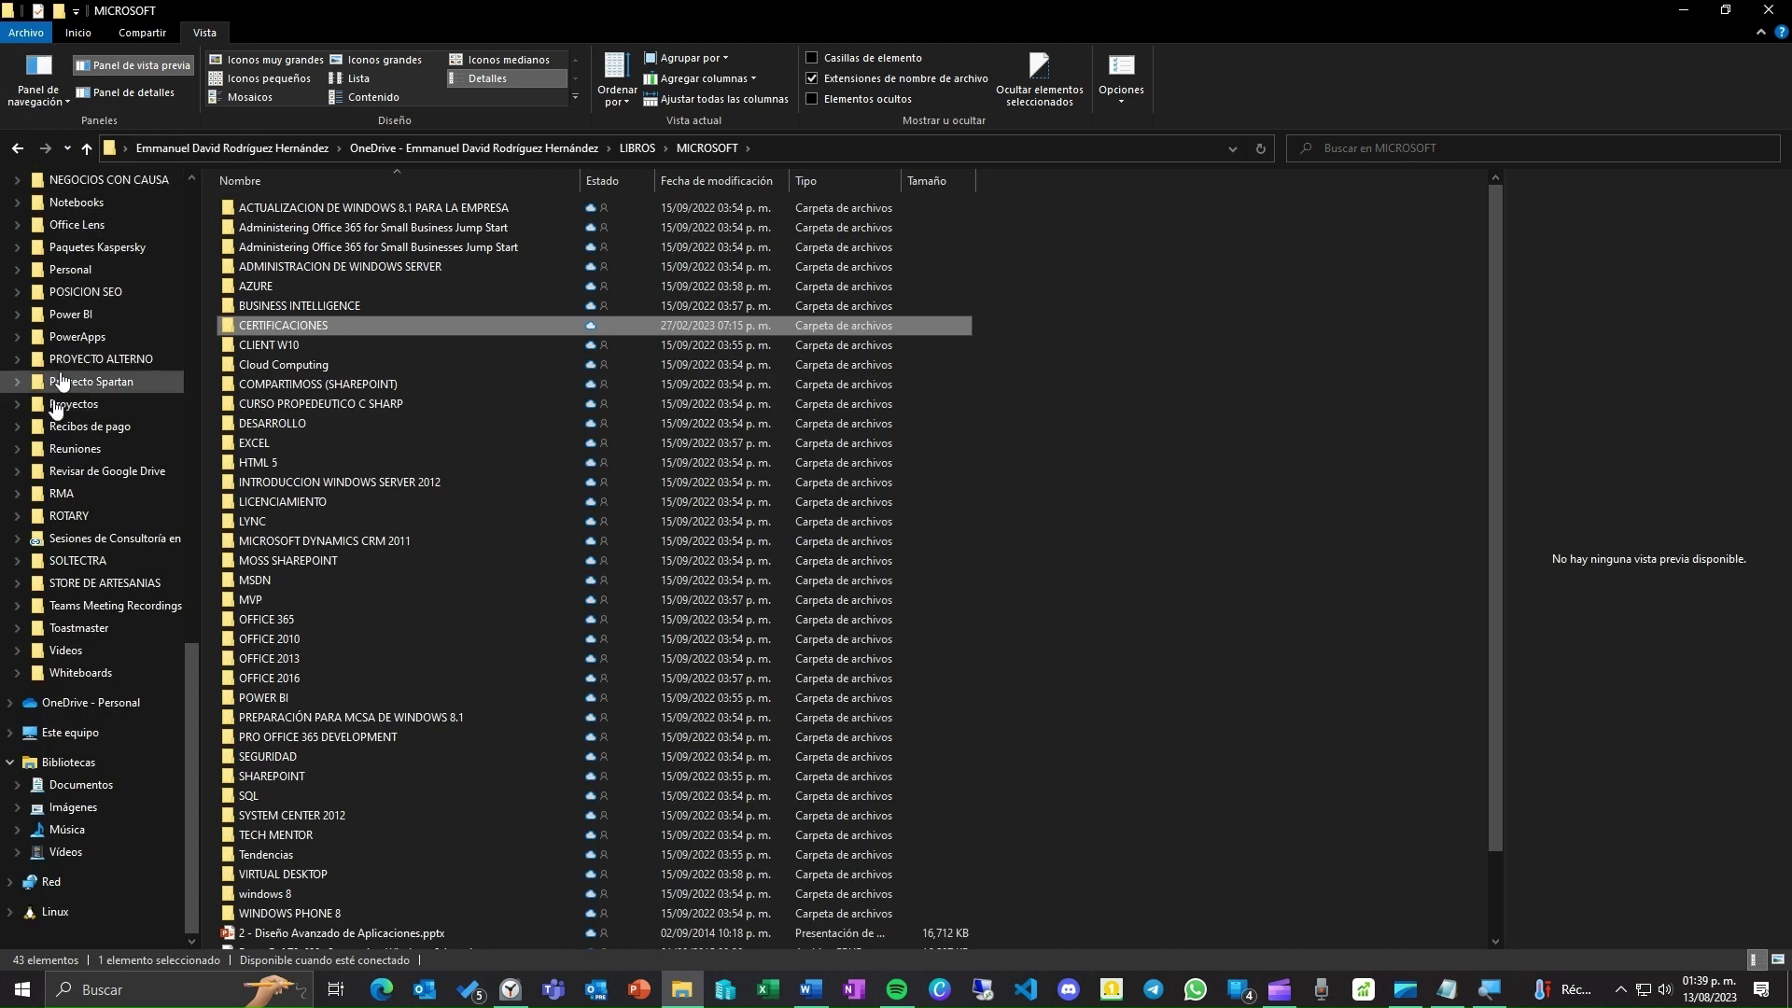
Step: Review the navigation pane options, then turn the preview pane off and back on
click(57, 97)
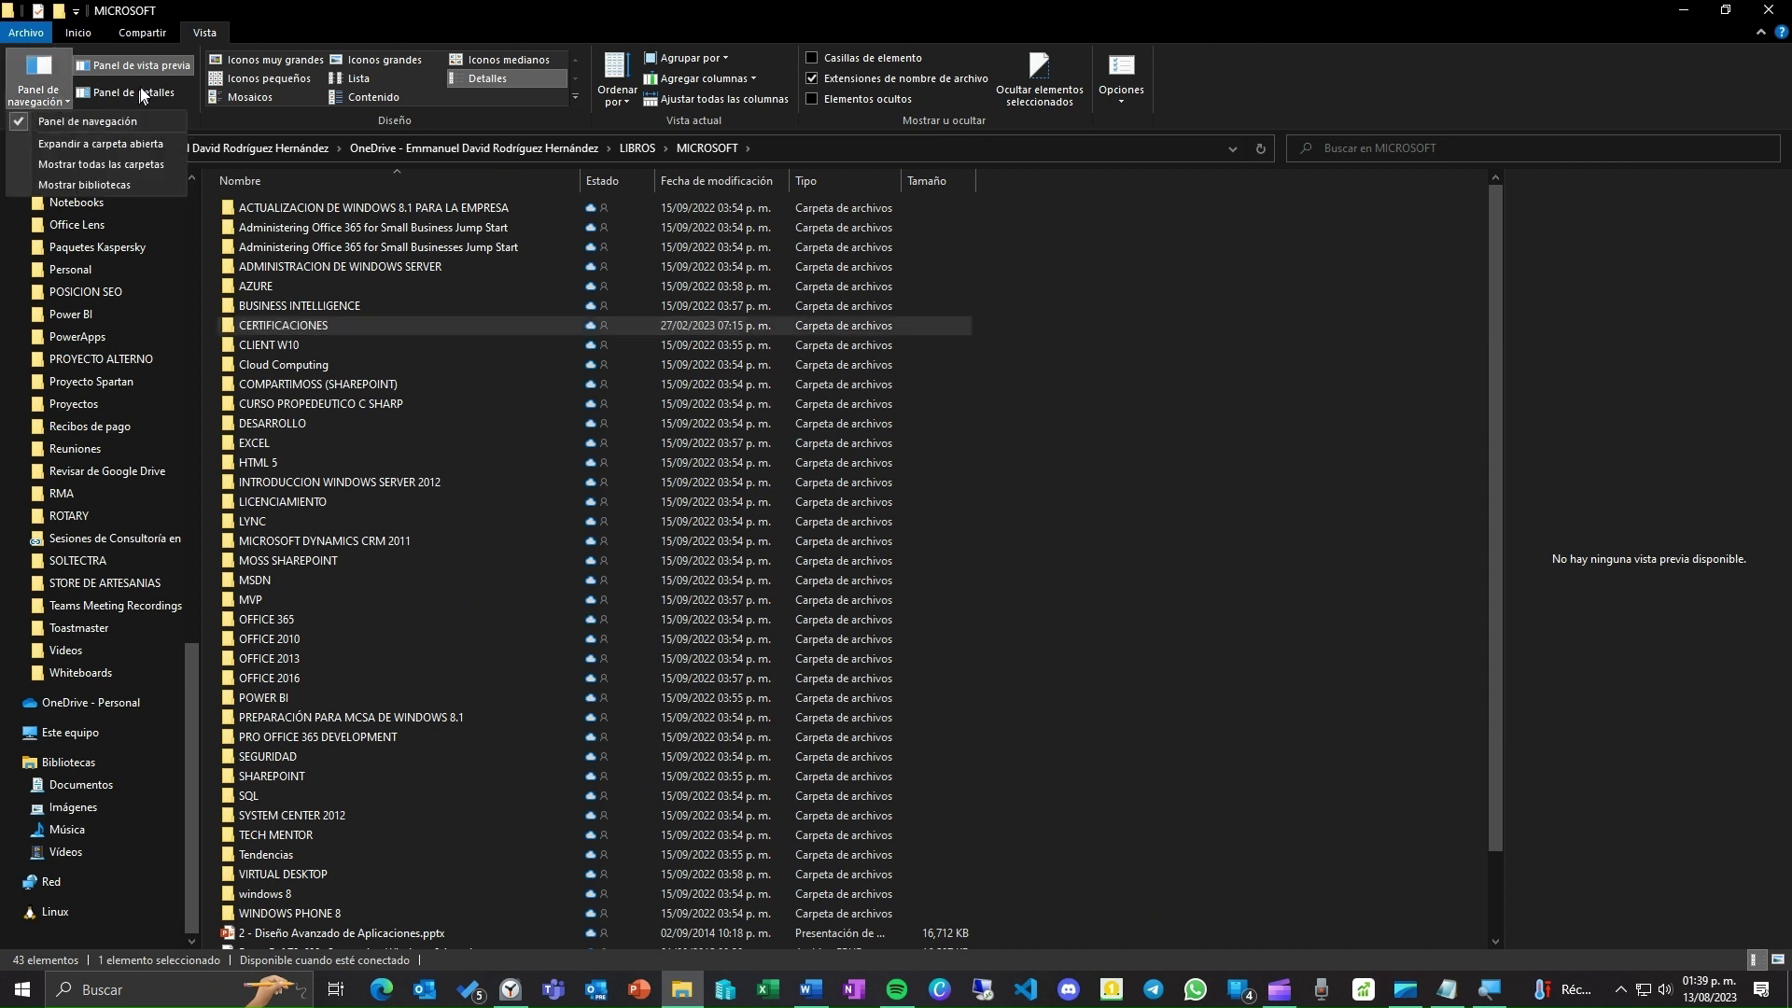
click(160, 65)
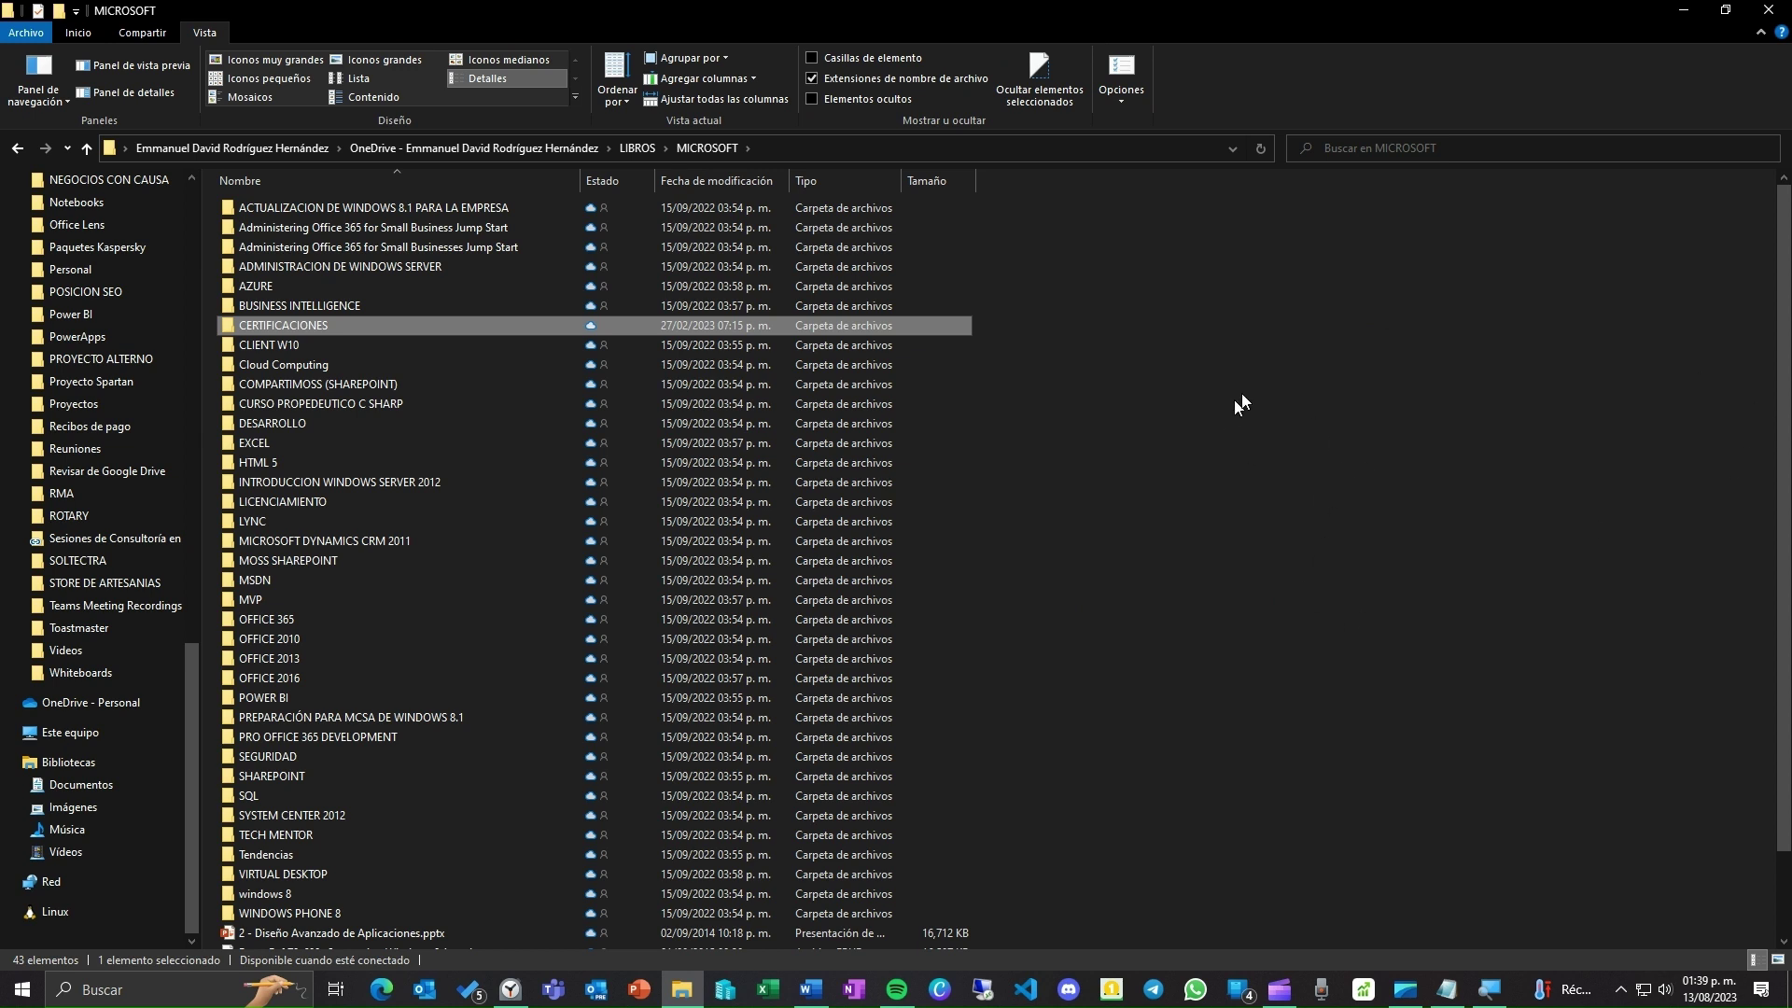
scroll(1000, 659, down, 1)
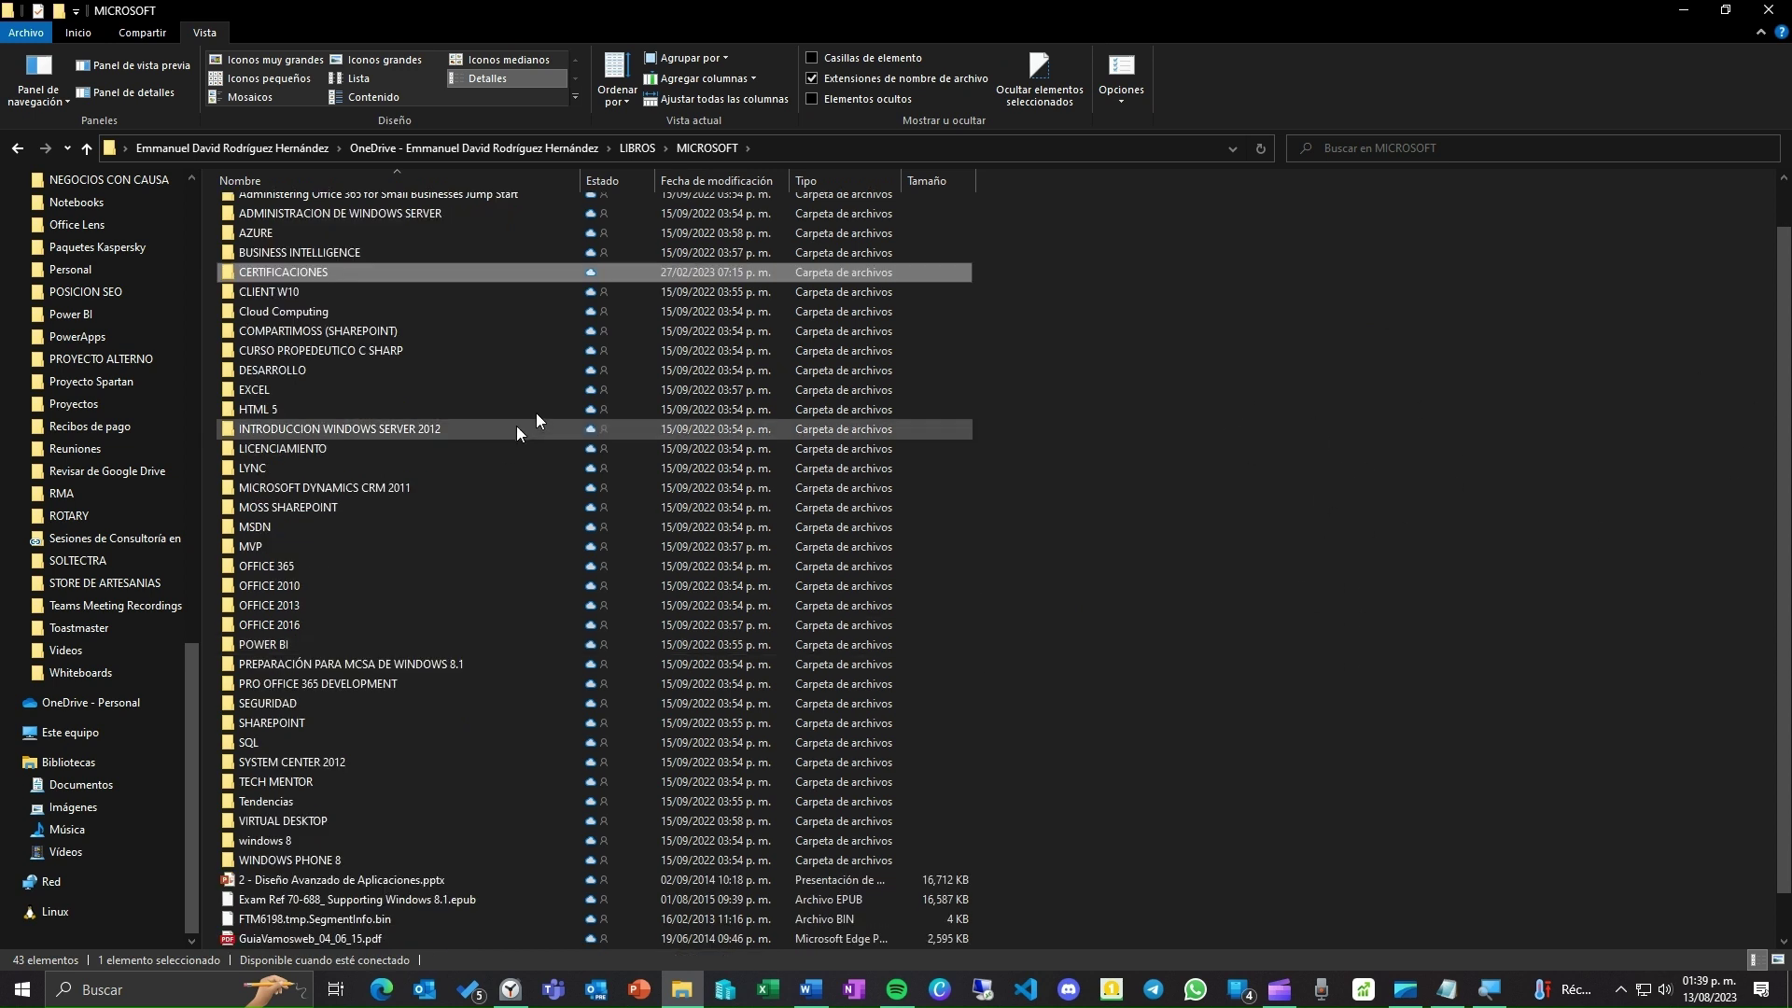
click(143, 75)
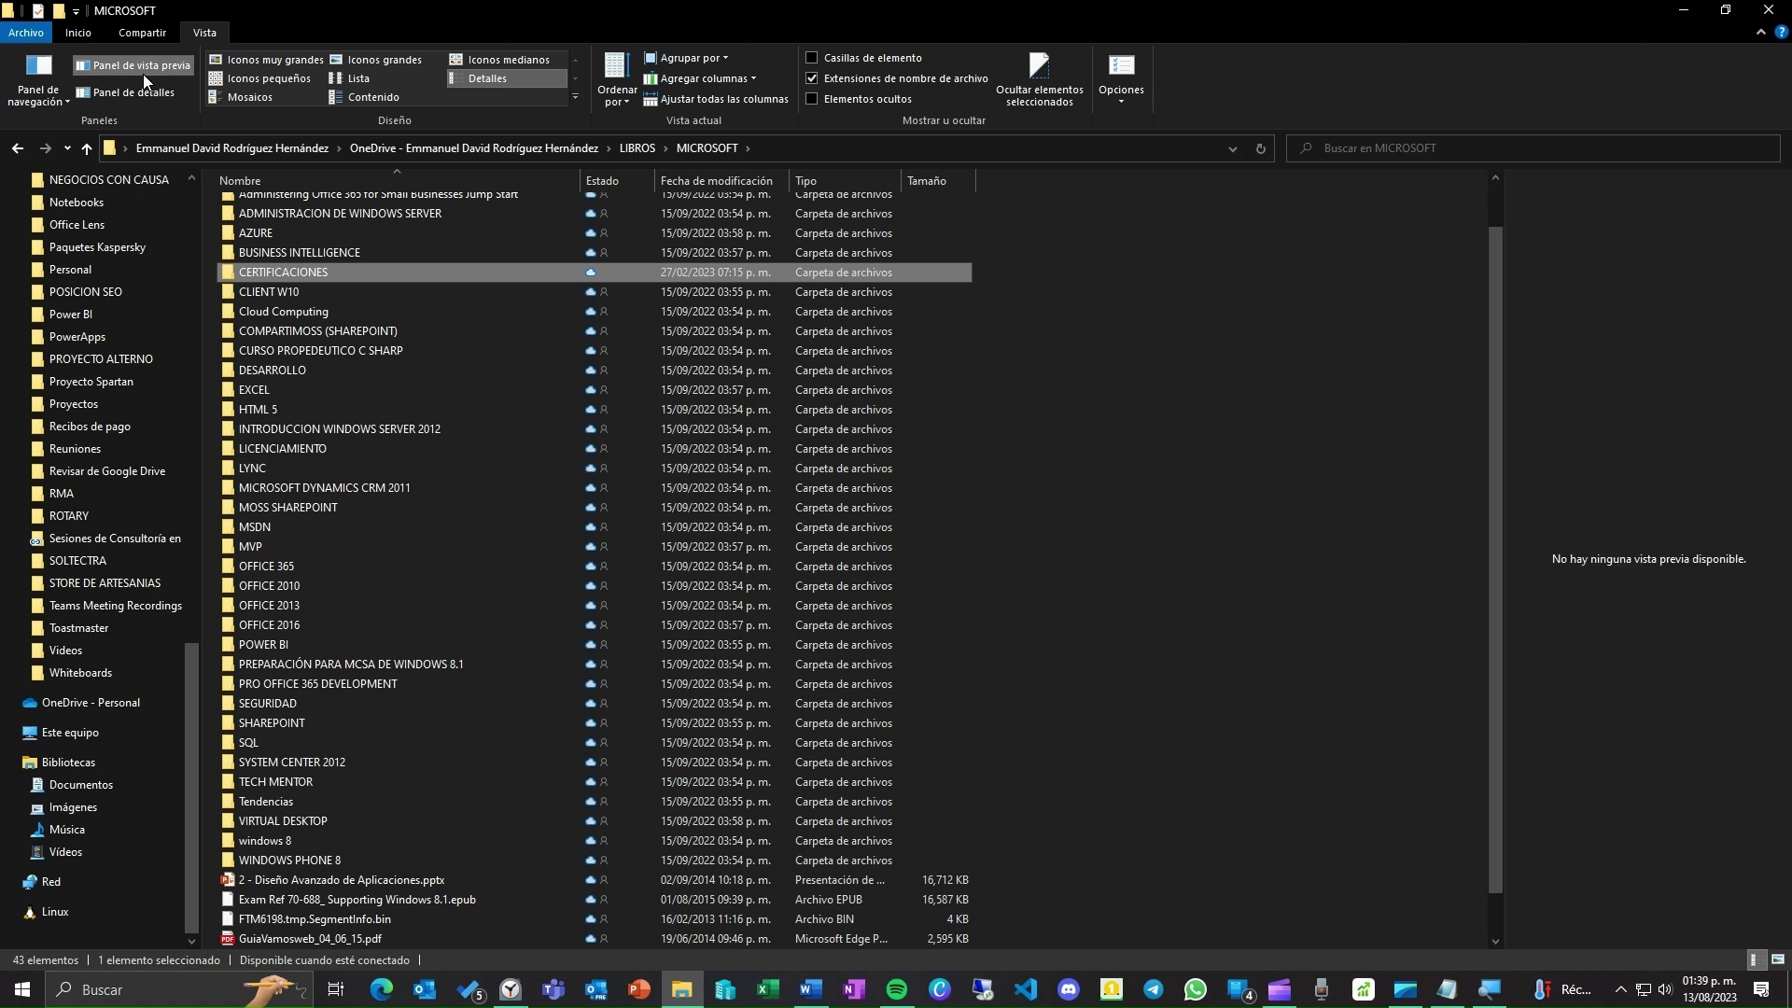
scroll(624, 451, down, 1)
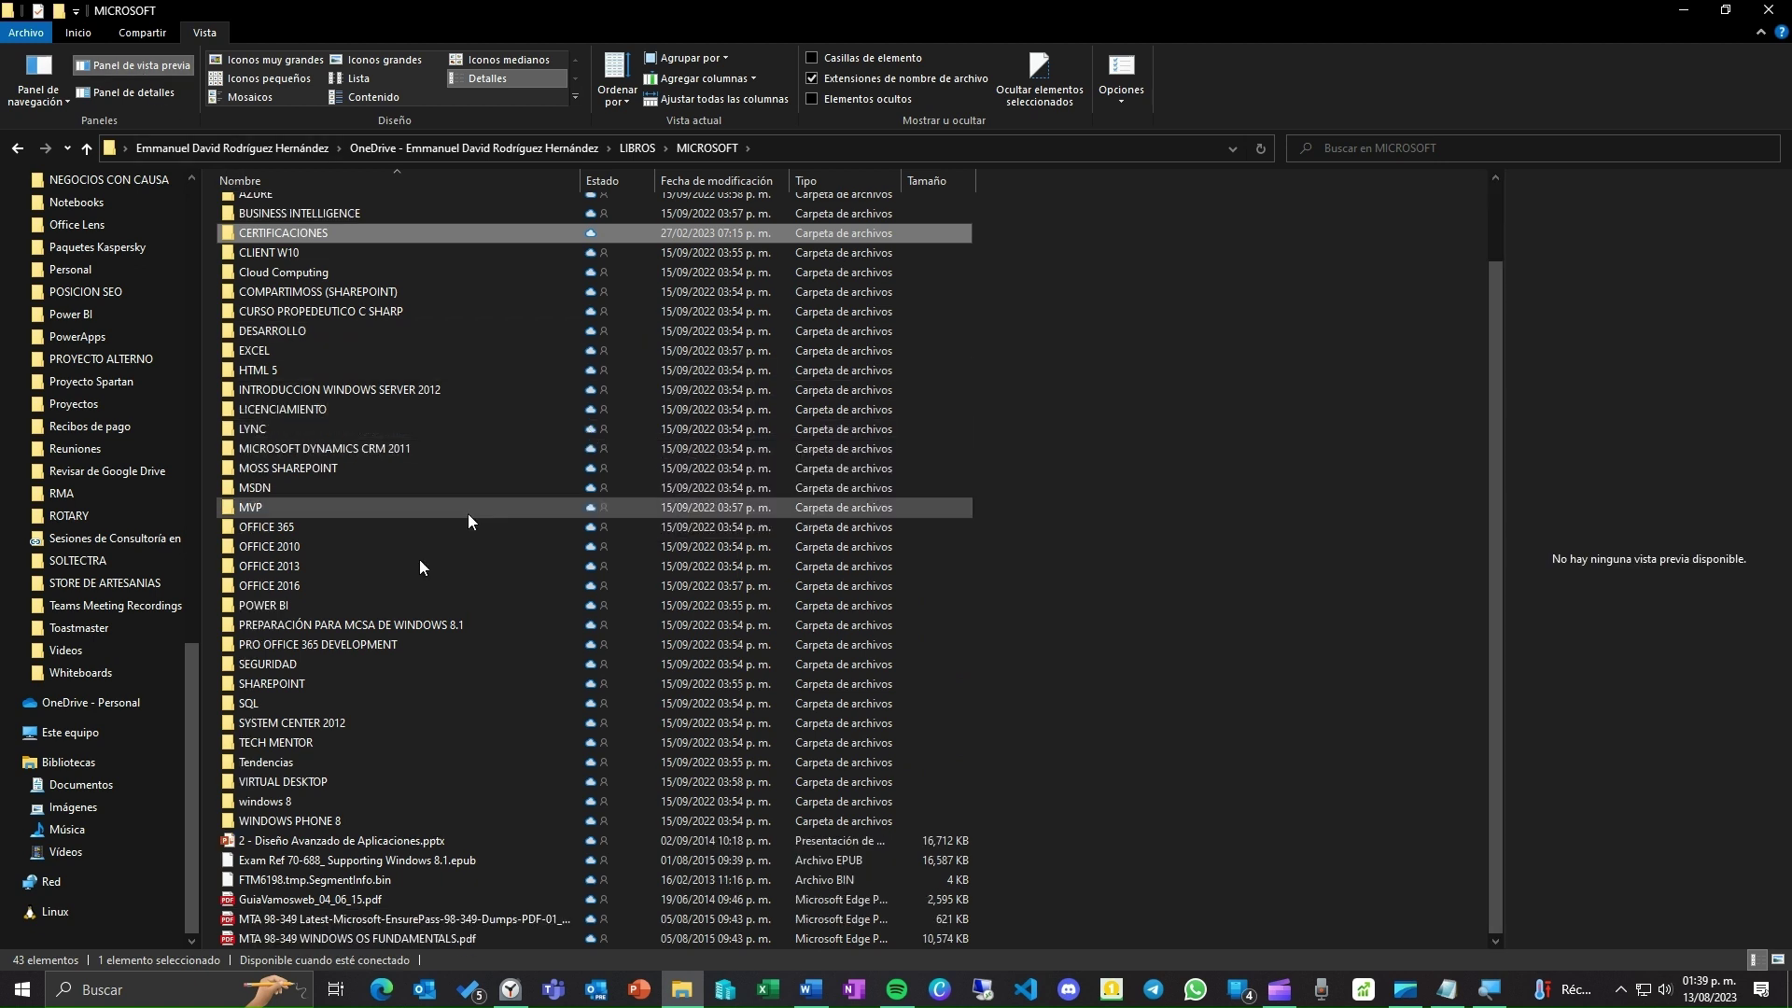
Step: Preview the Microsoft_Certification_Roadmap PDF from the CERTIFICACIONES folder and widen the preview pane to about half the window
scroll(367, 789, up, 2)
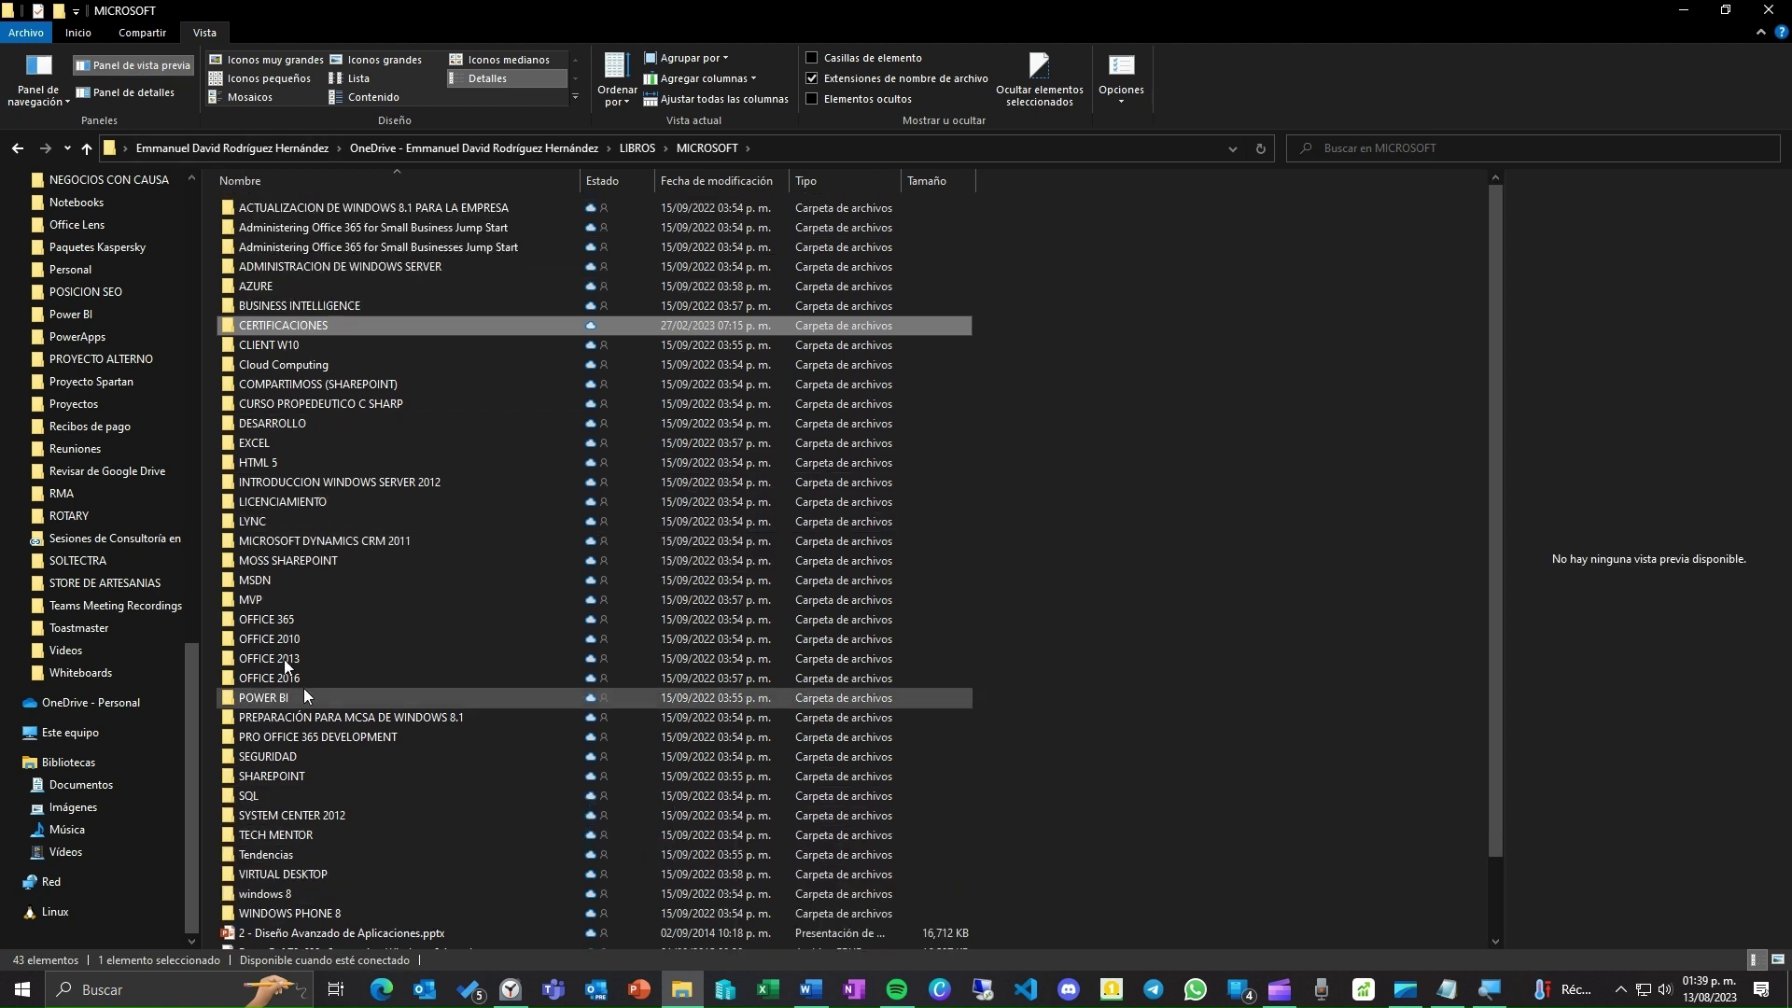
double_click(313, 325)
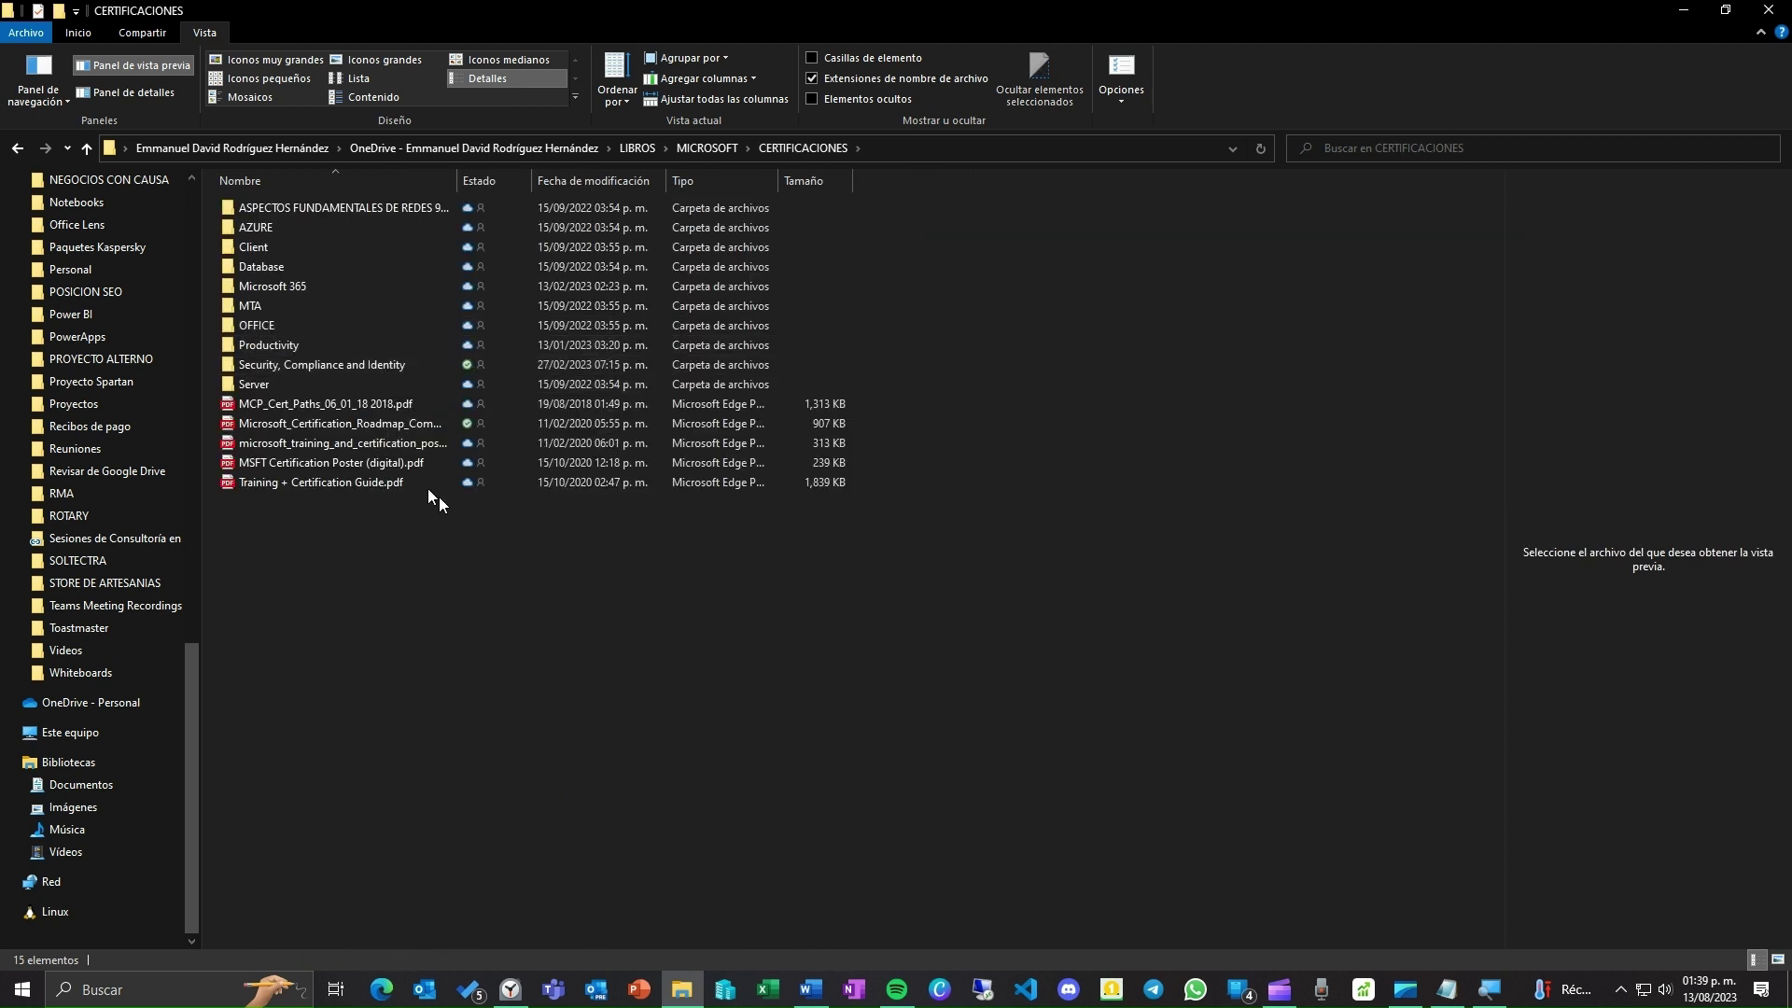
click(358, 428)
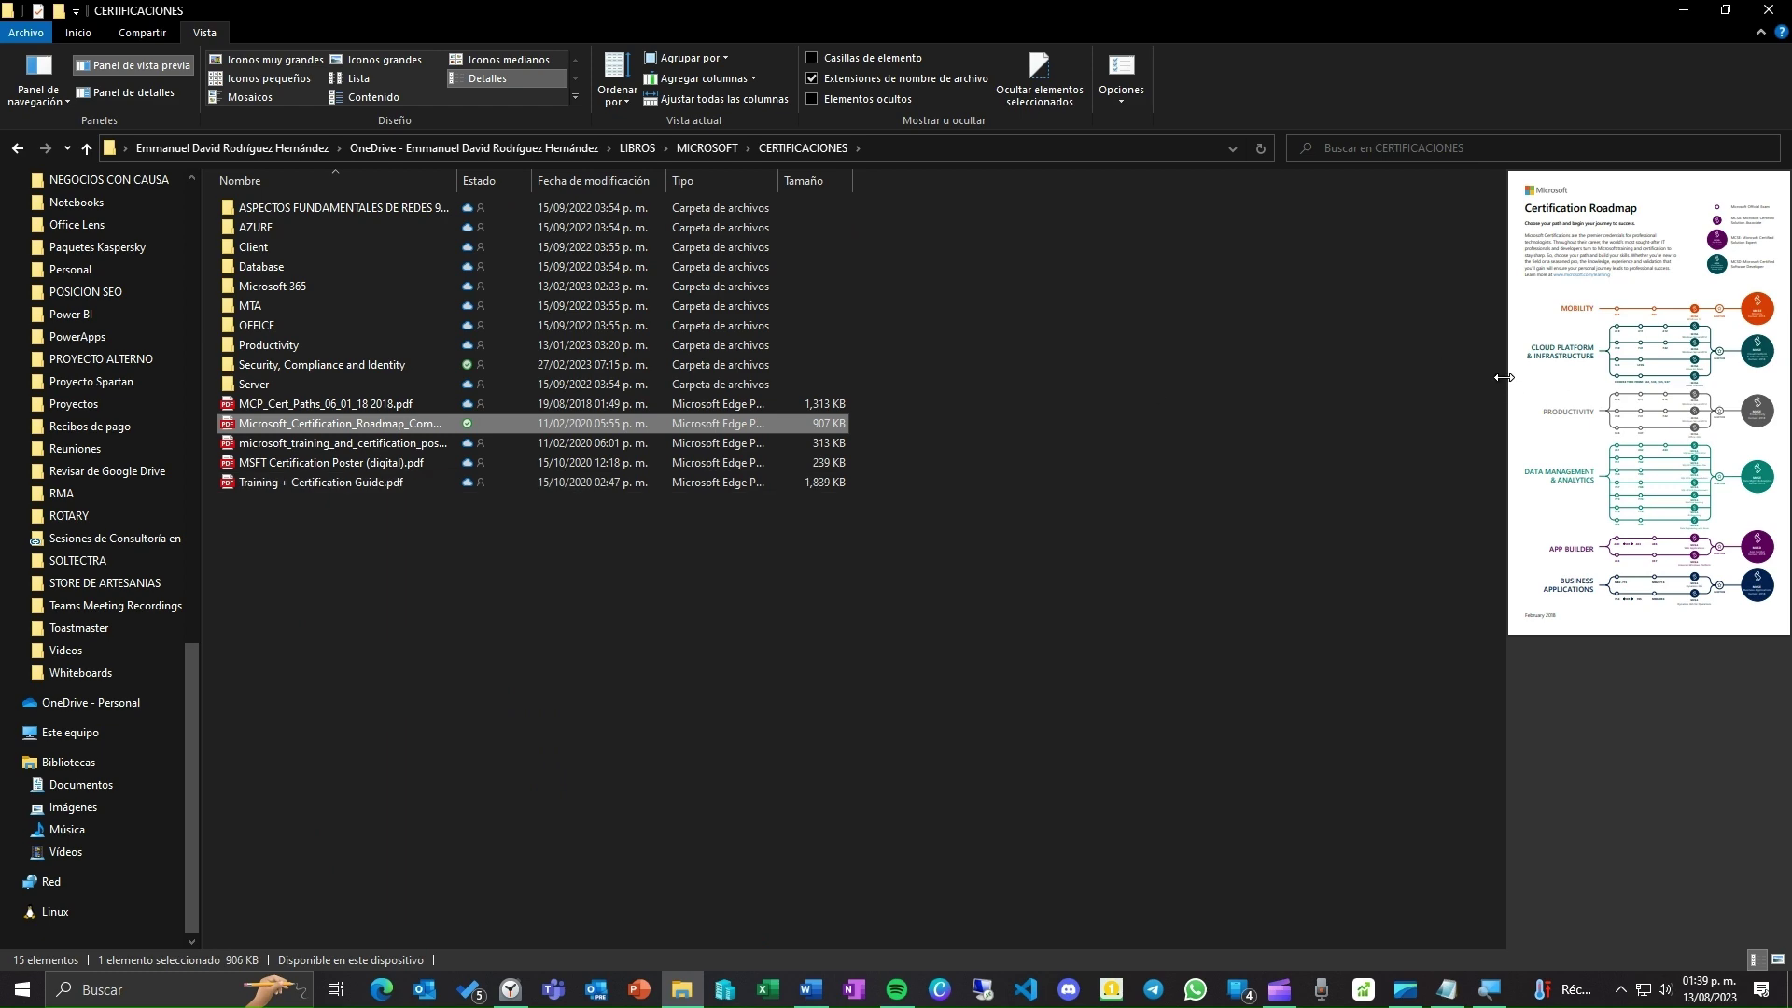
drag(1504, 377, 965, 405)
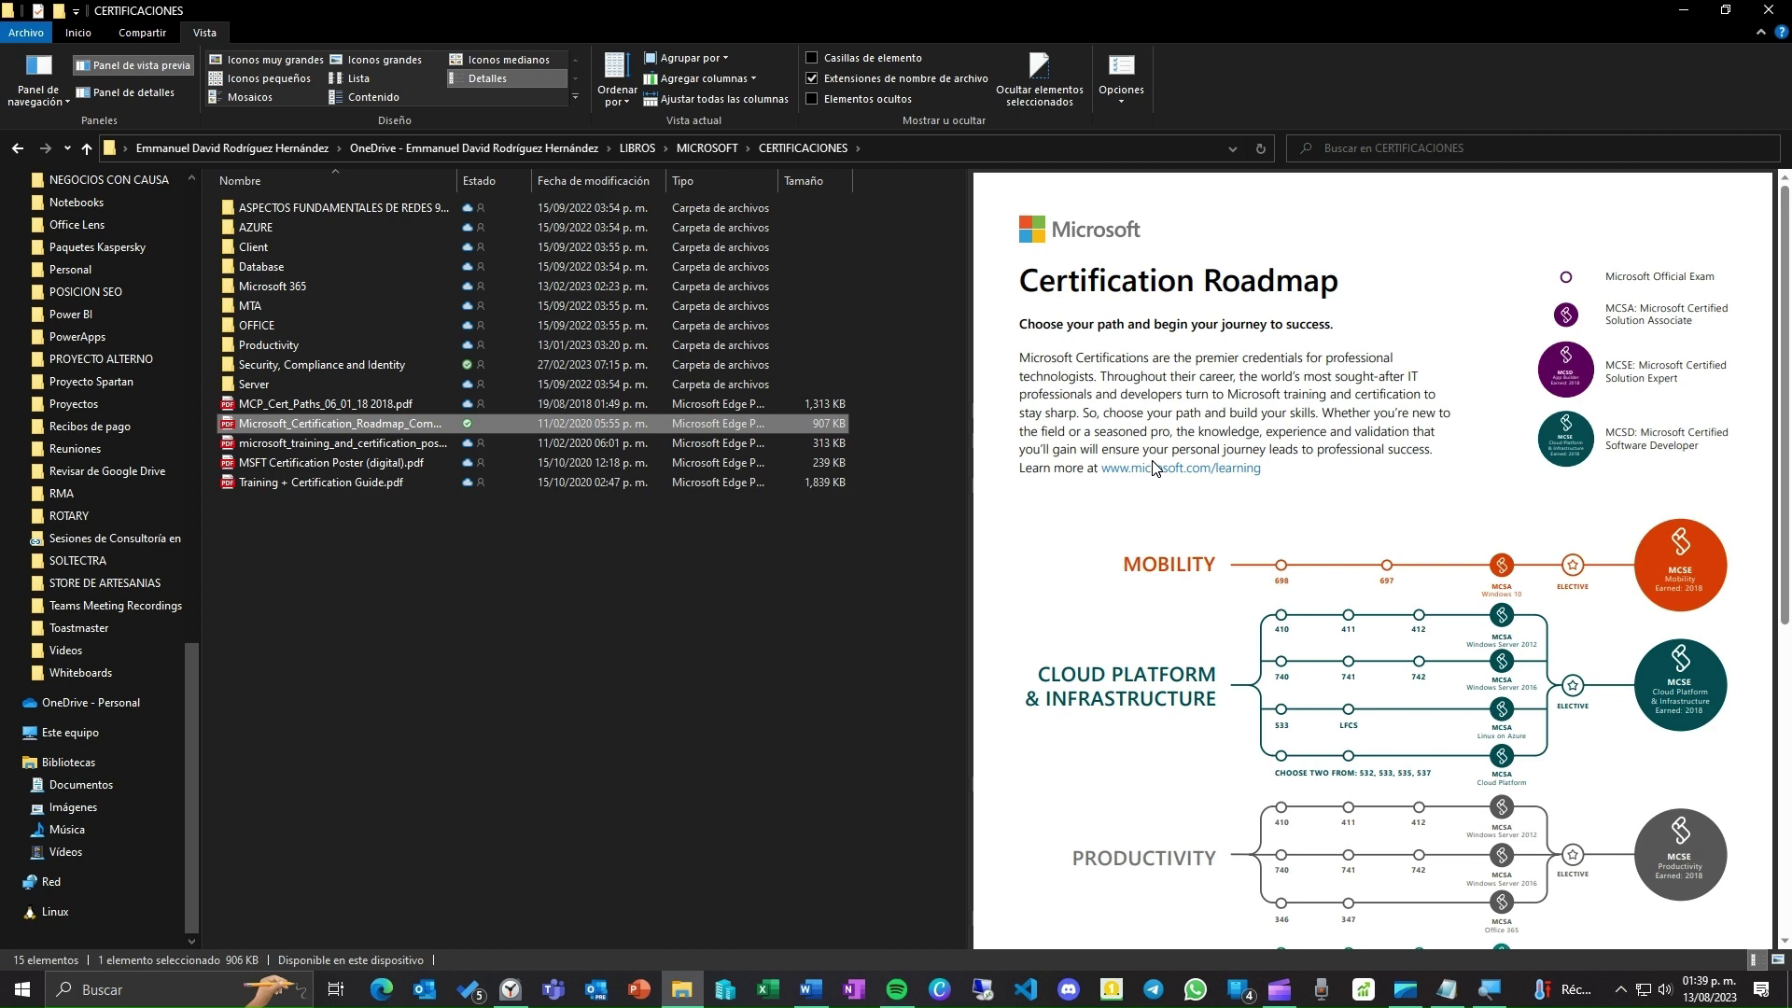
Step: Look through the previewed certification roadmap, then turn the preview pane off and back on
scroll(1154, 468, down, 6)
scroll(1157, 468, up, 3)
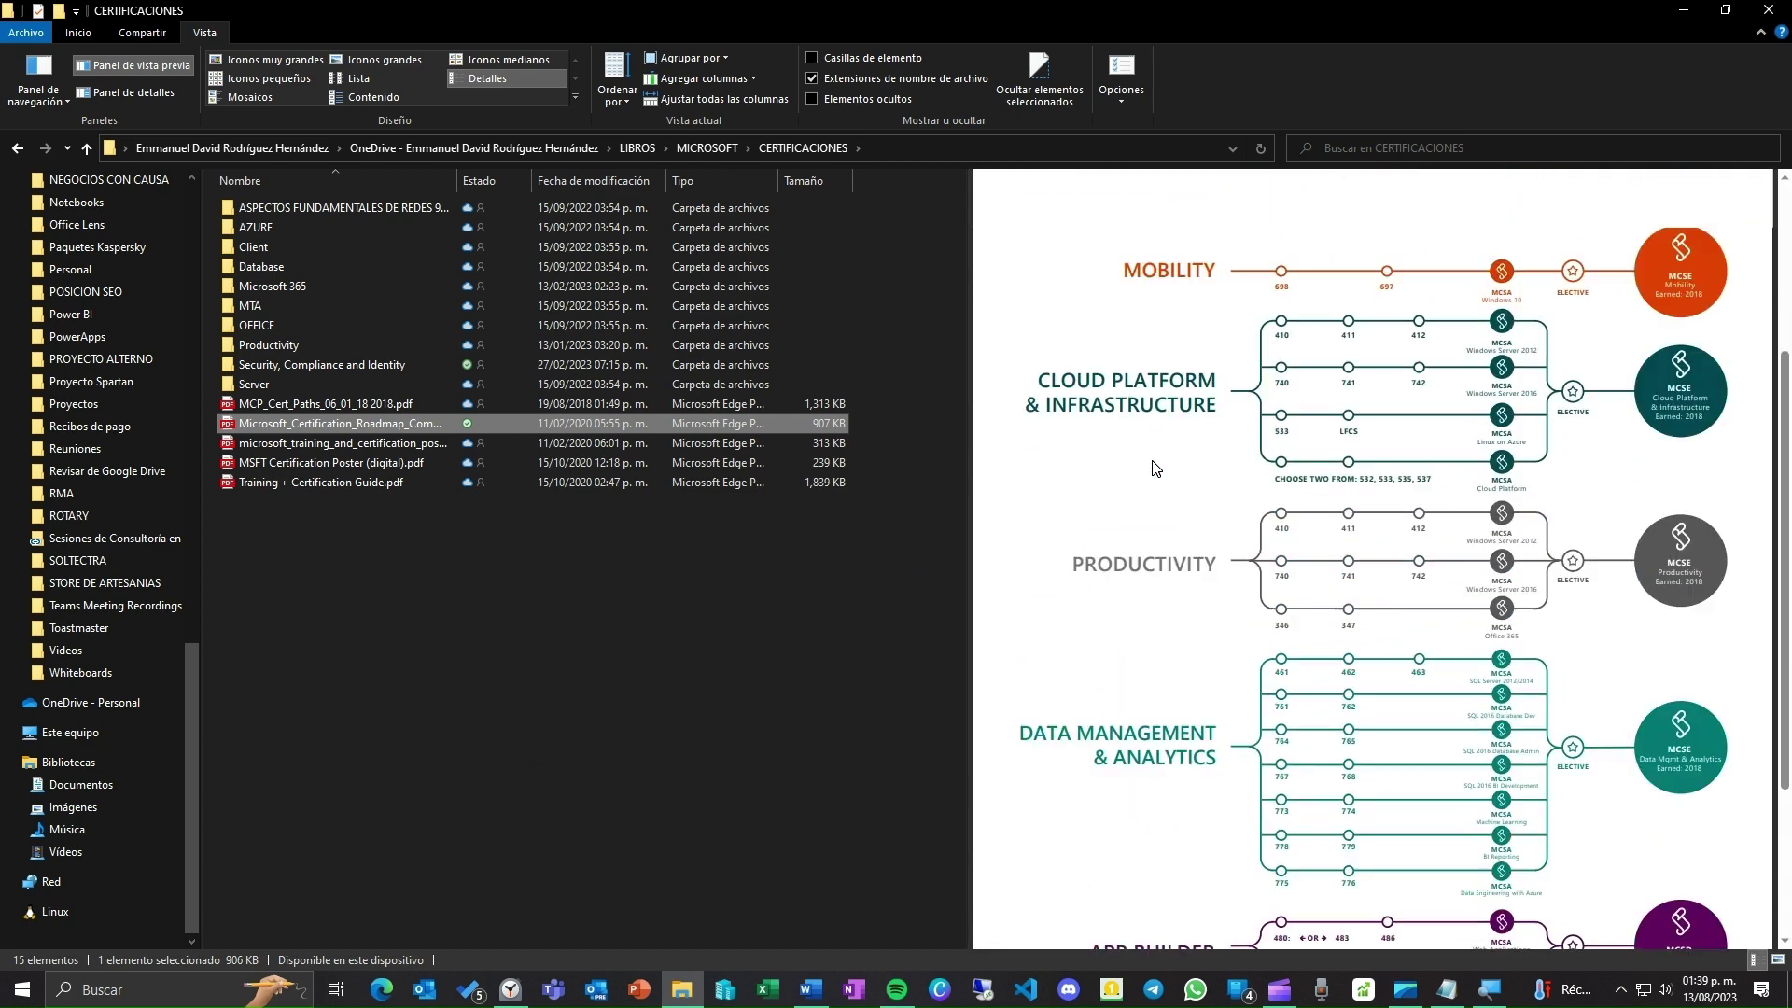
scroll(1155, 468, up, 3)
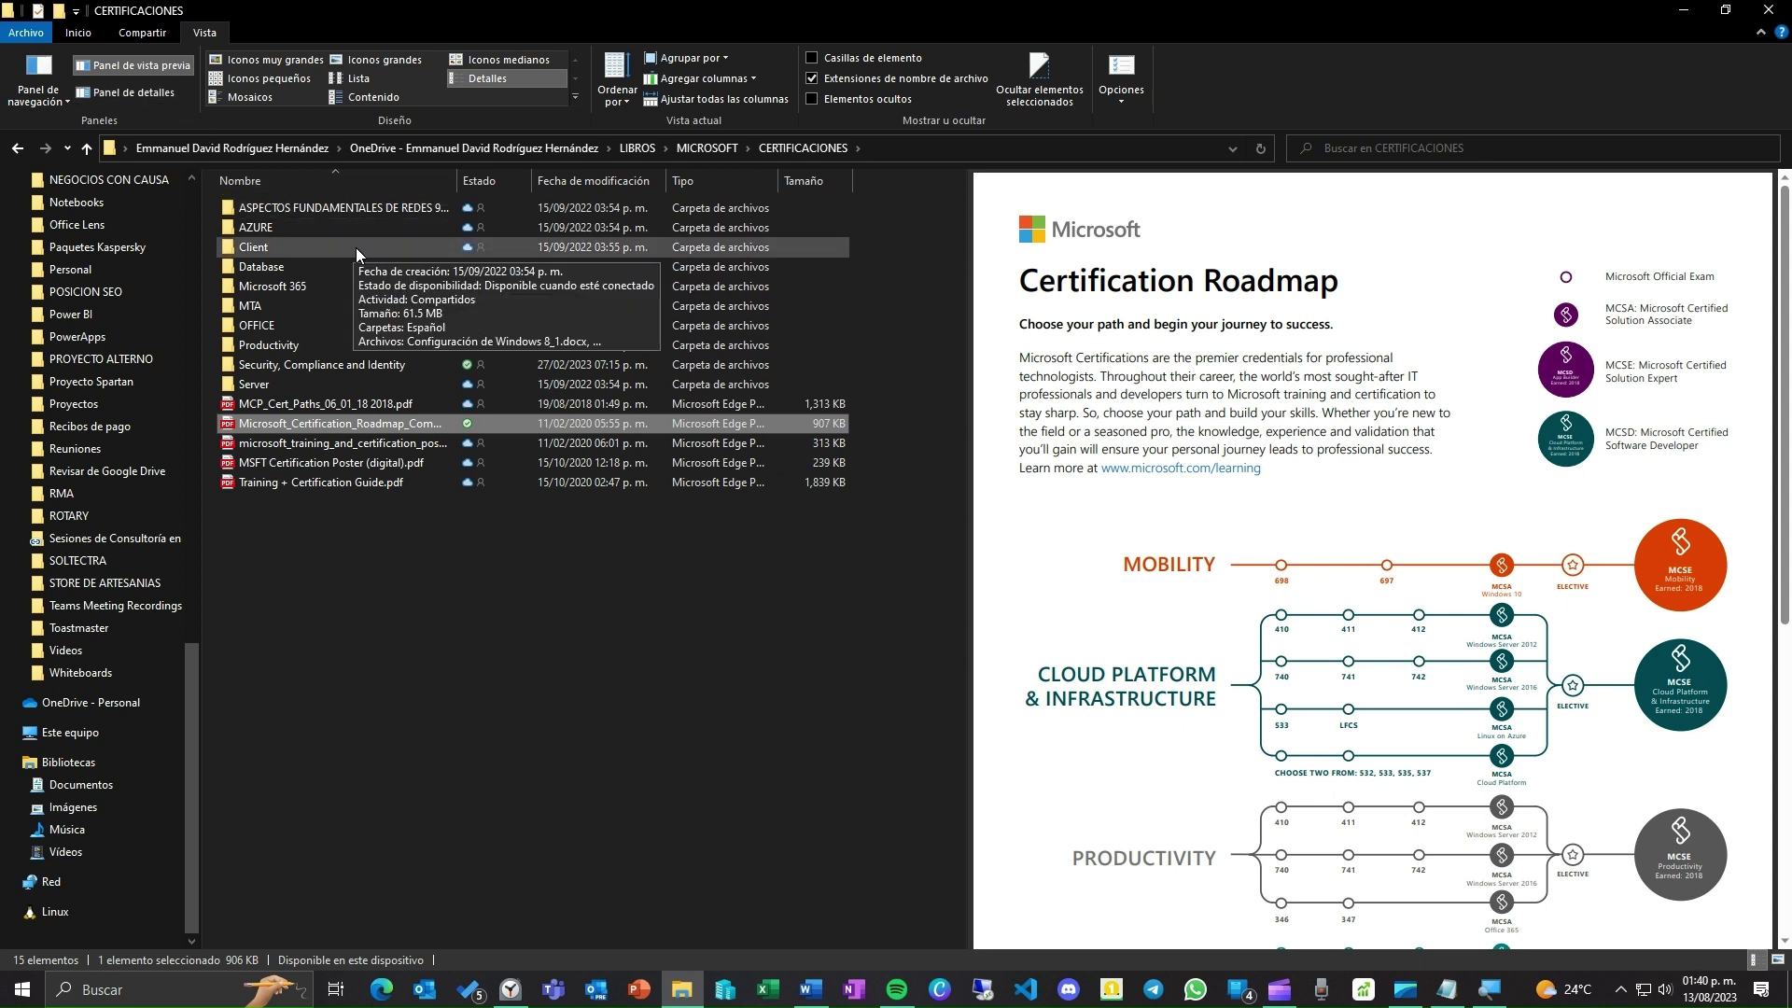
click(157, 70)
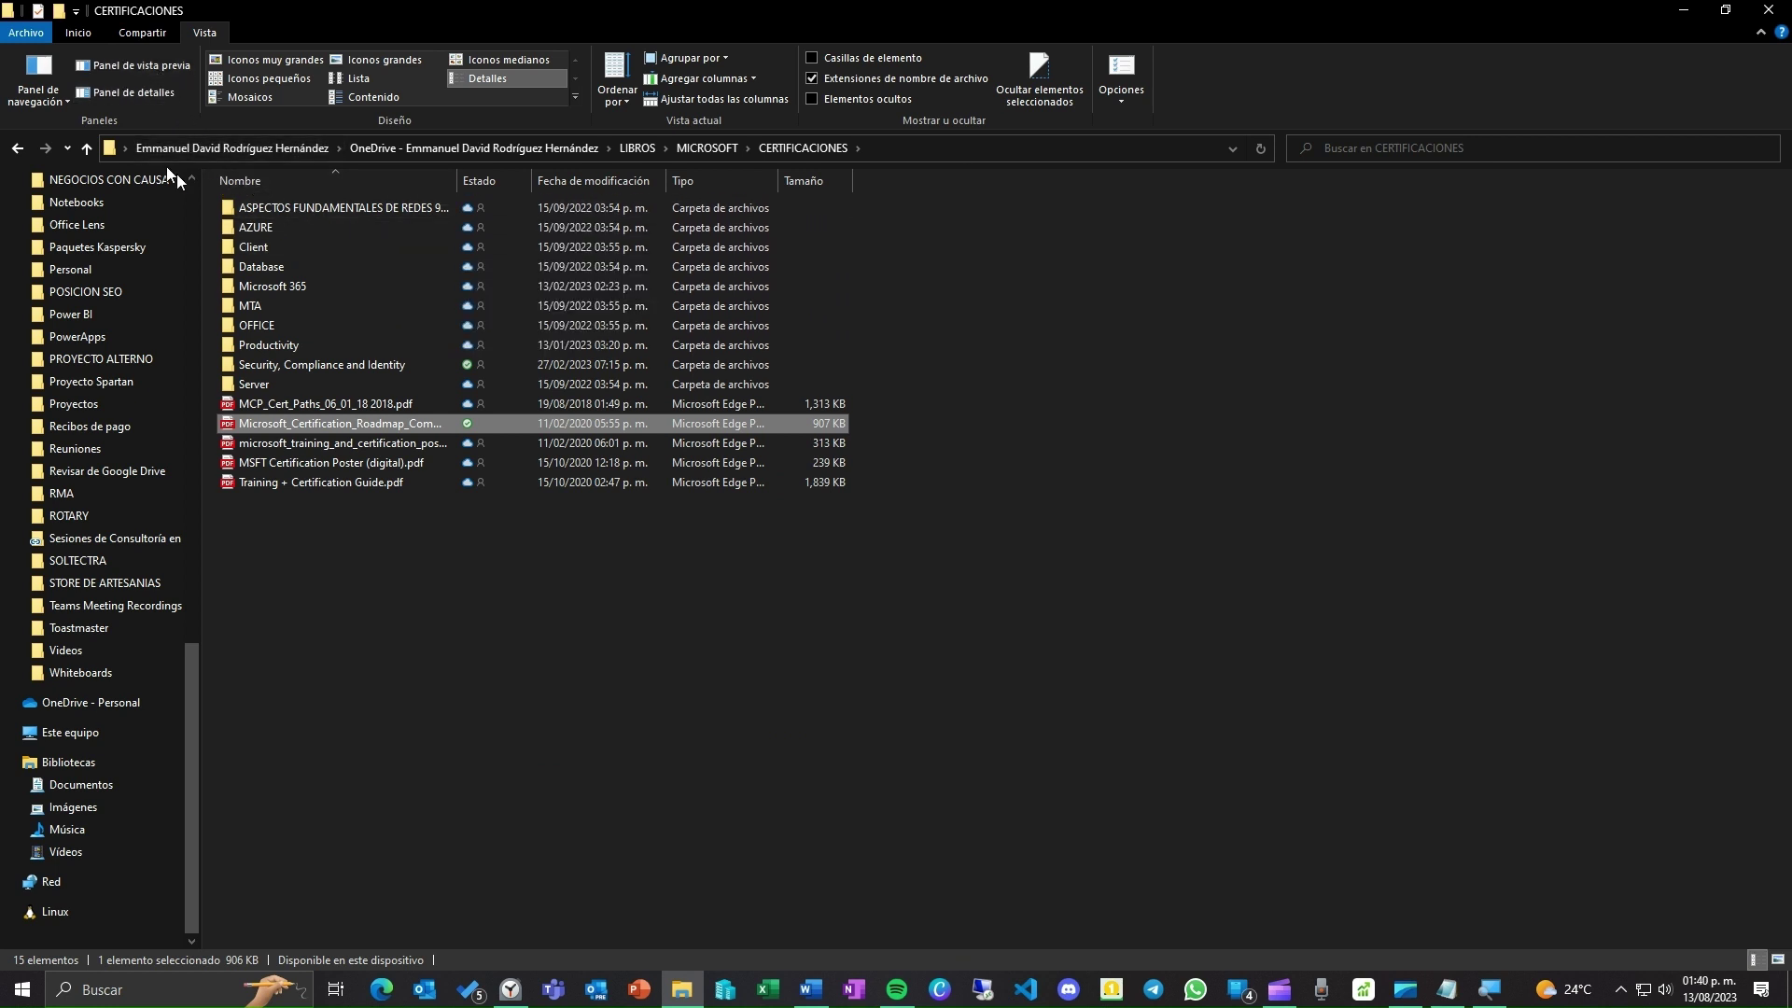
click(165, 69)
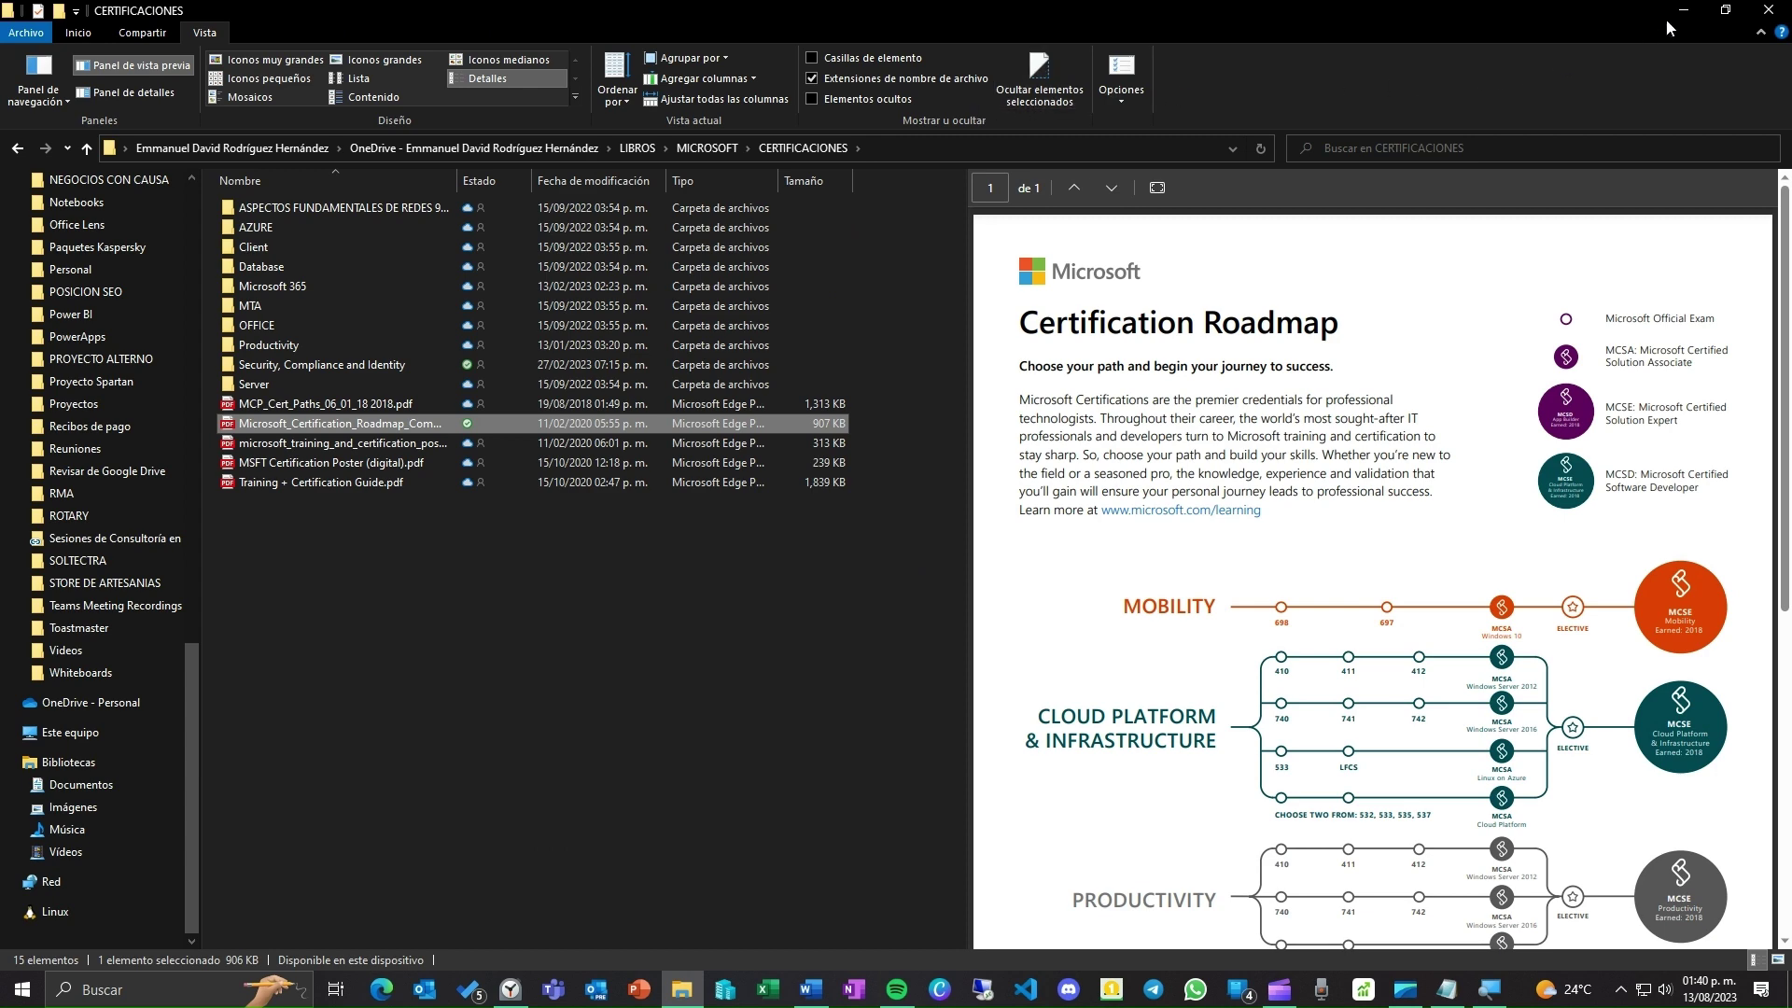
Step: Restore the File Explorer window to a smaller size, then switch to Word, maximize it and show its Inicio commands
click(1727, 11)
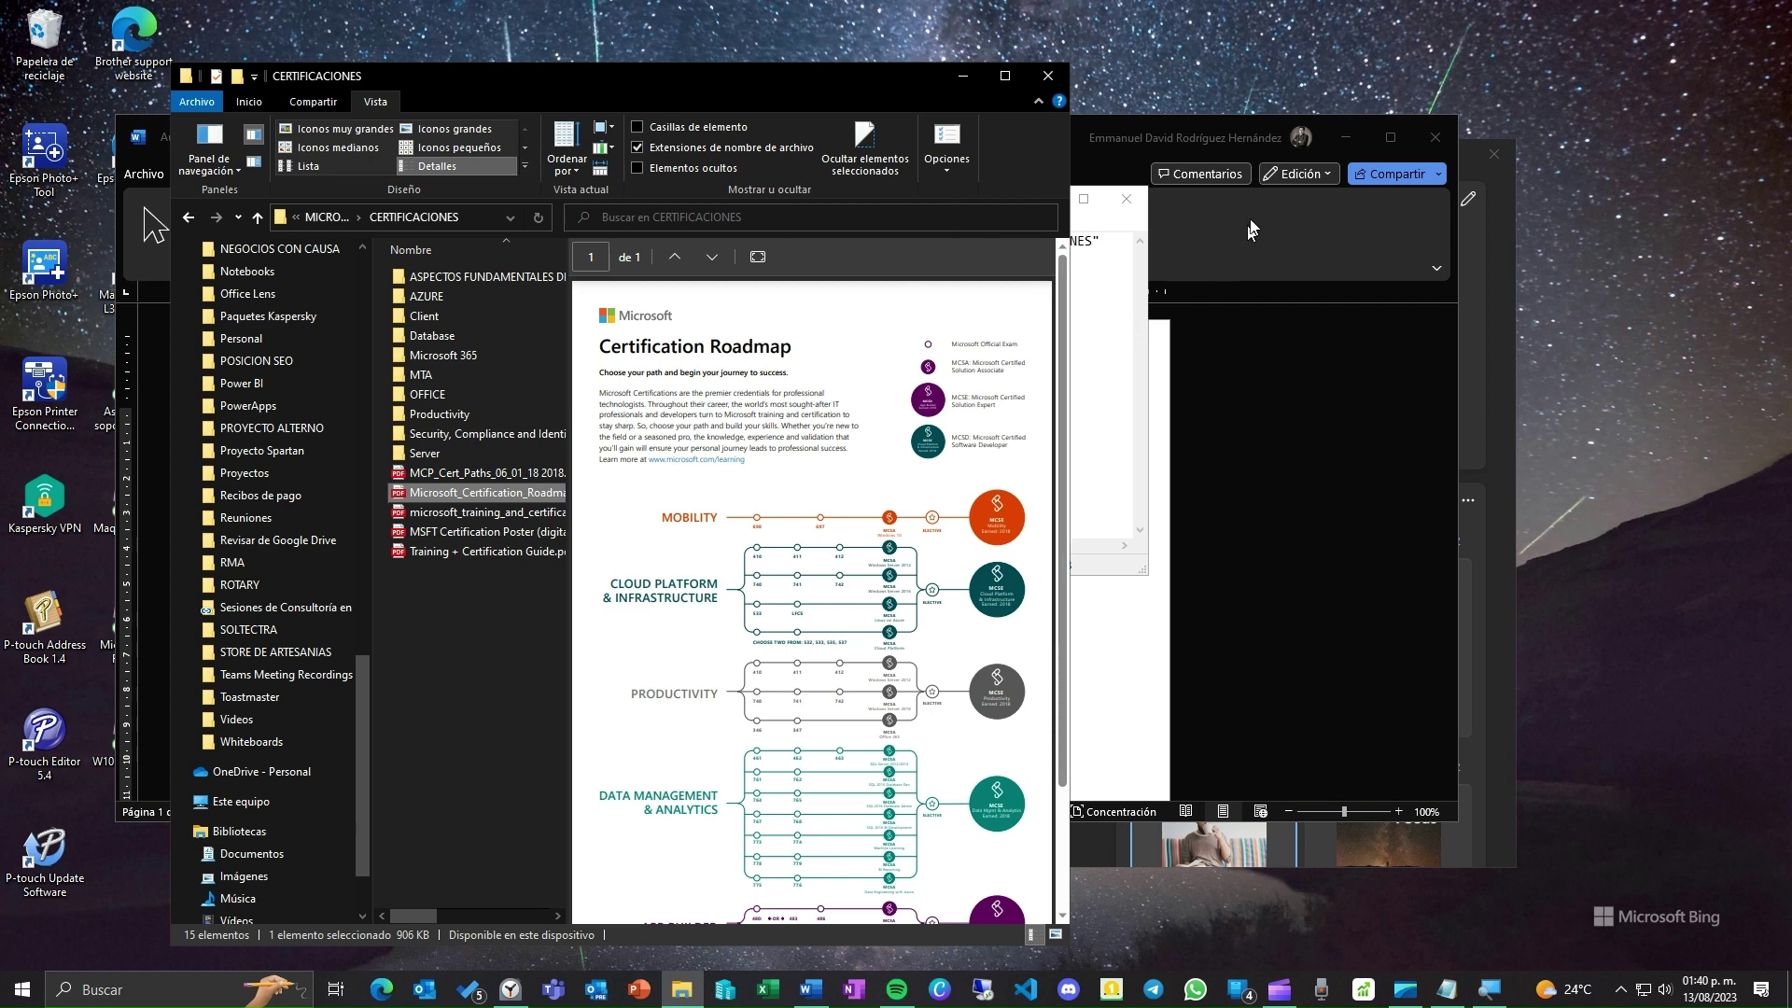
click(1280, 317)
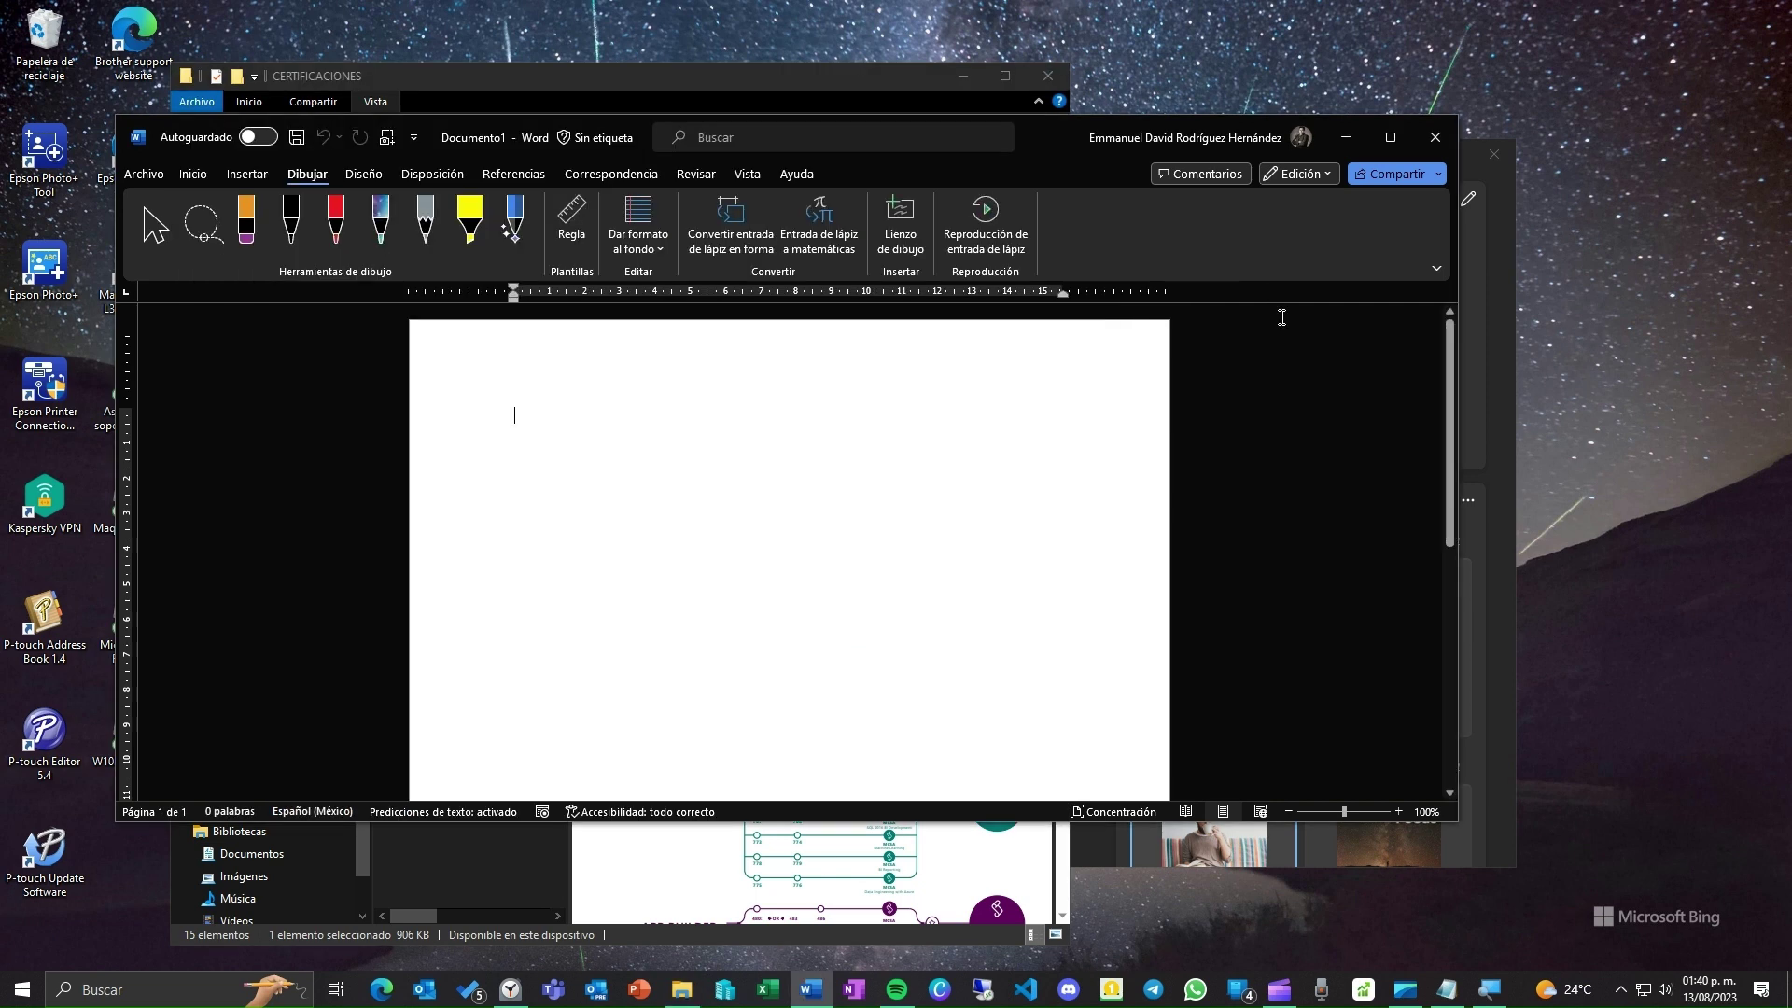
click(1390, 140)
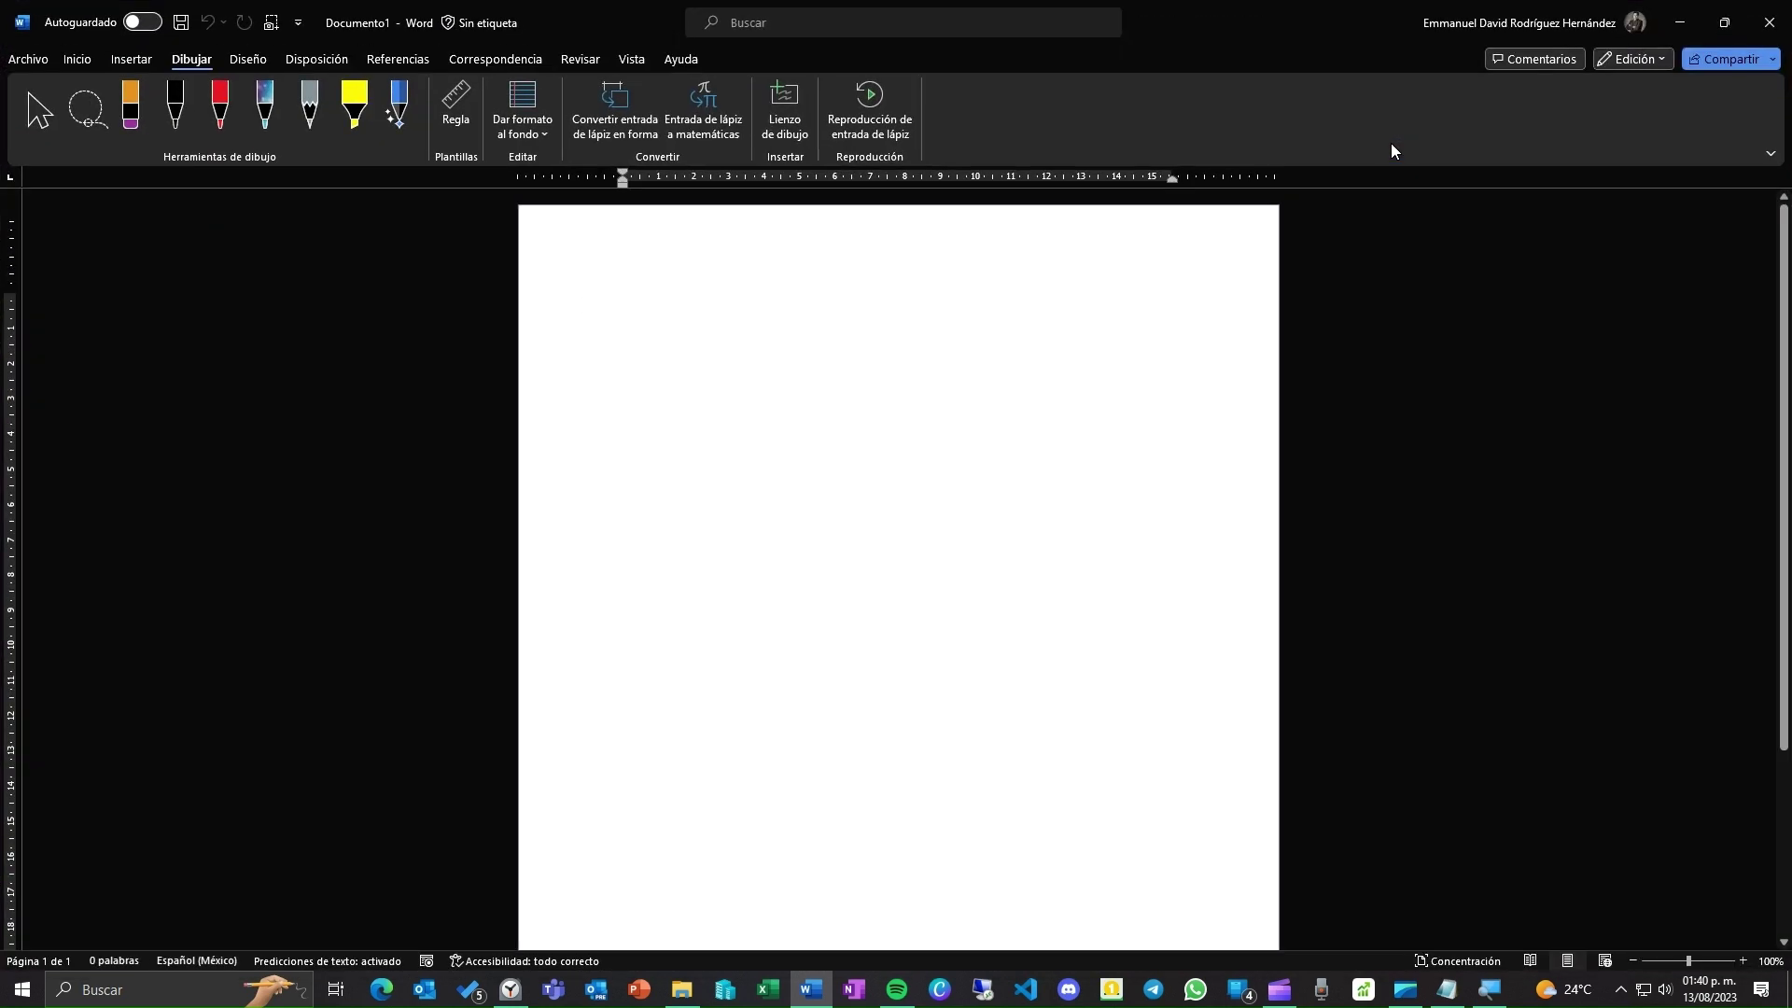
click(84, 60)
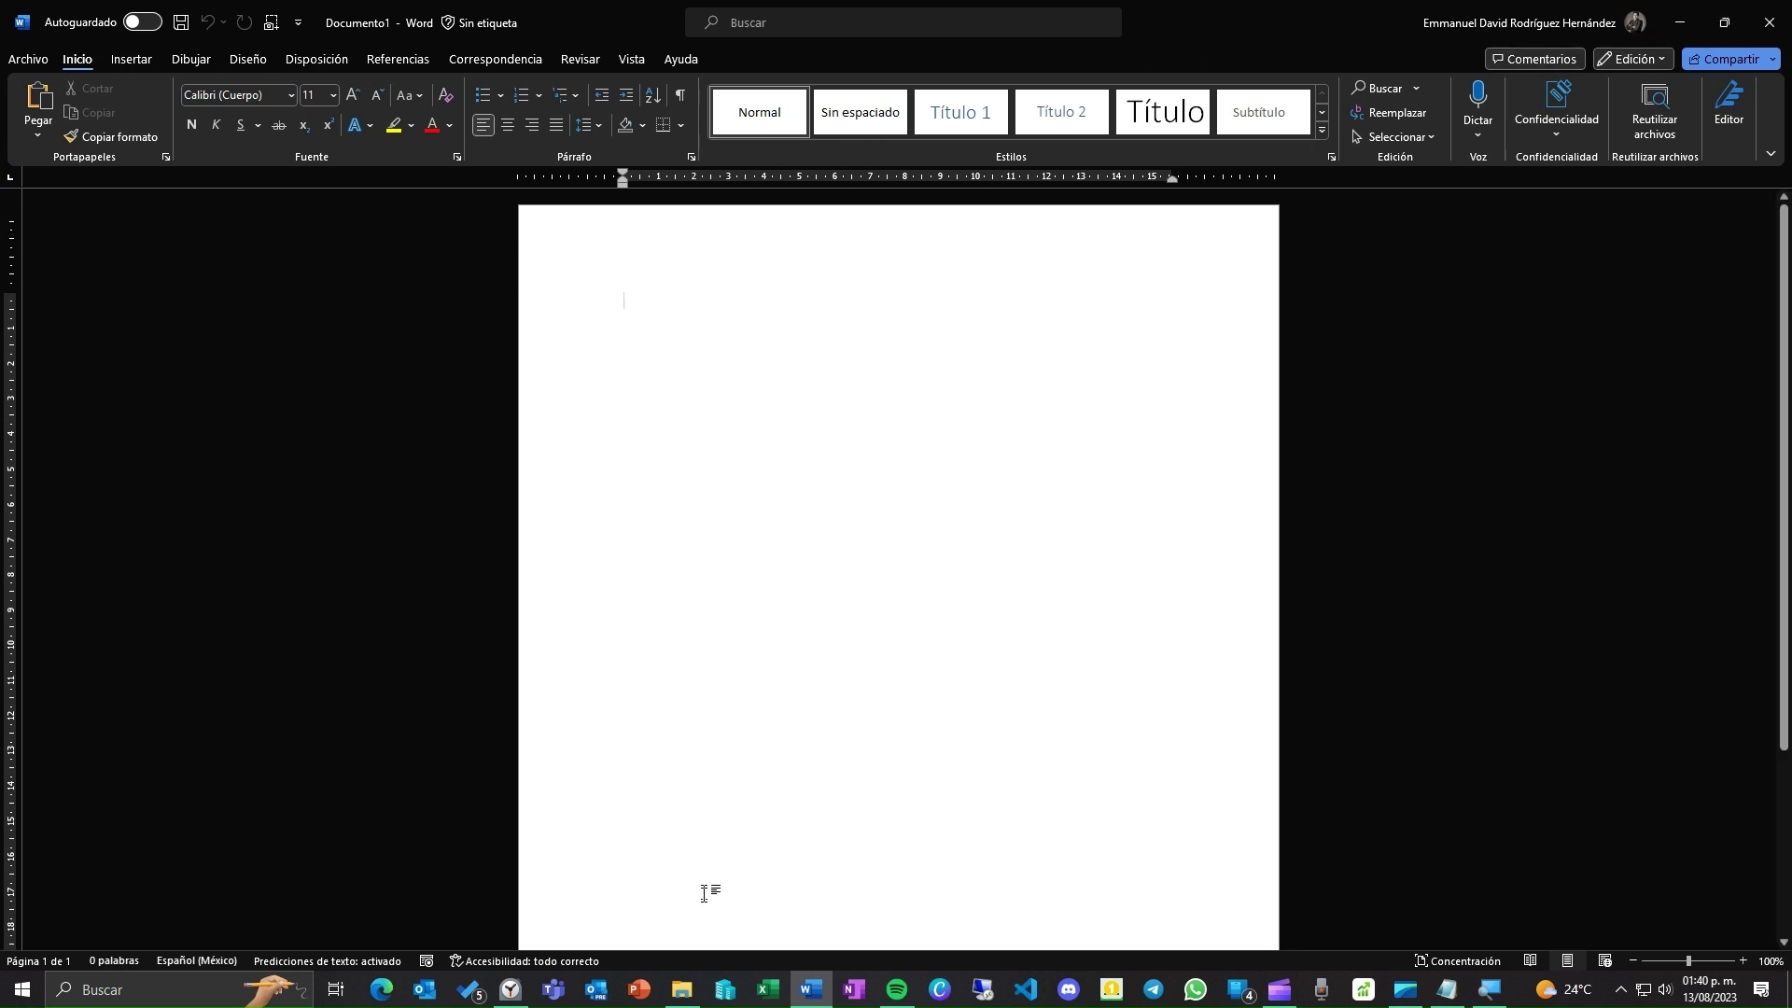
Step: Switch back to File Explorer and move its window toward the middle of the desktop
click(682, 989)
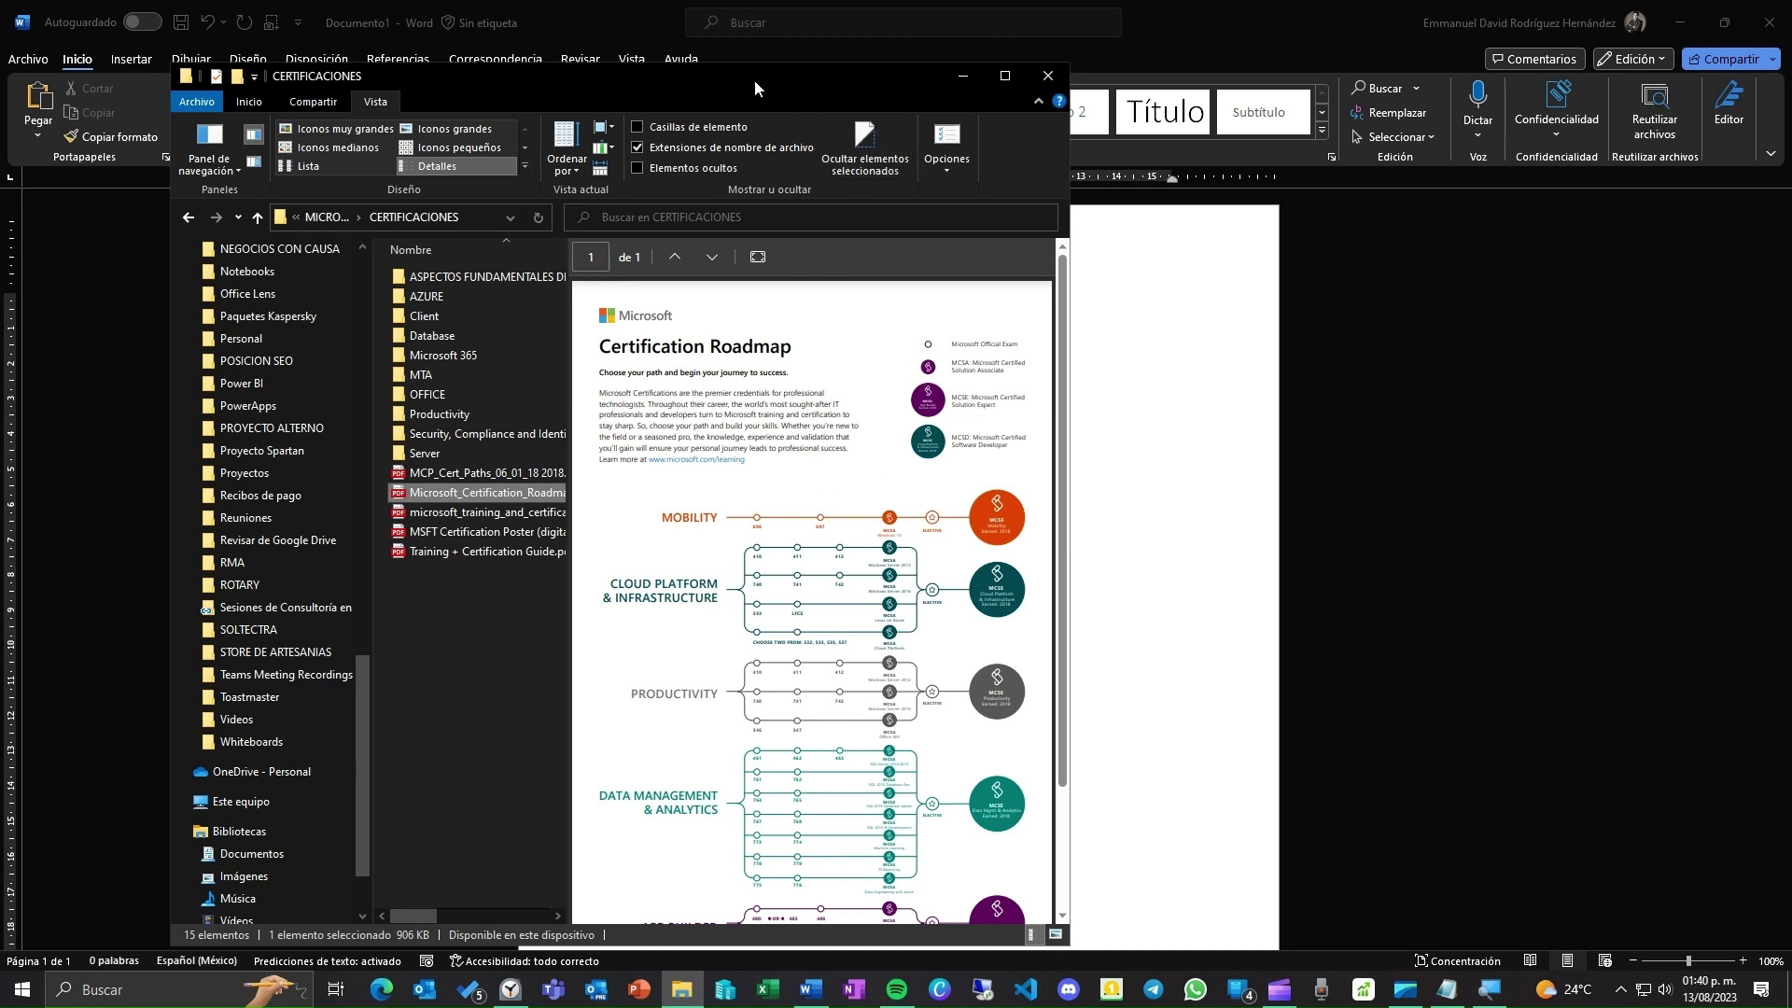
drag(754, 80, 1015, 59)
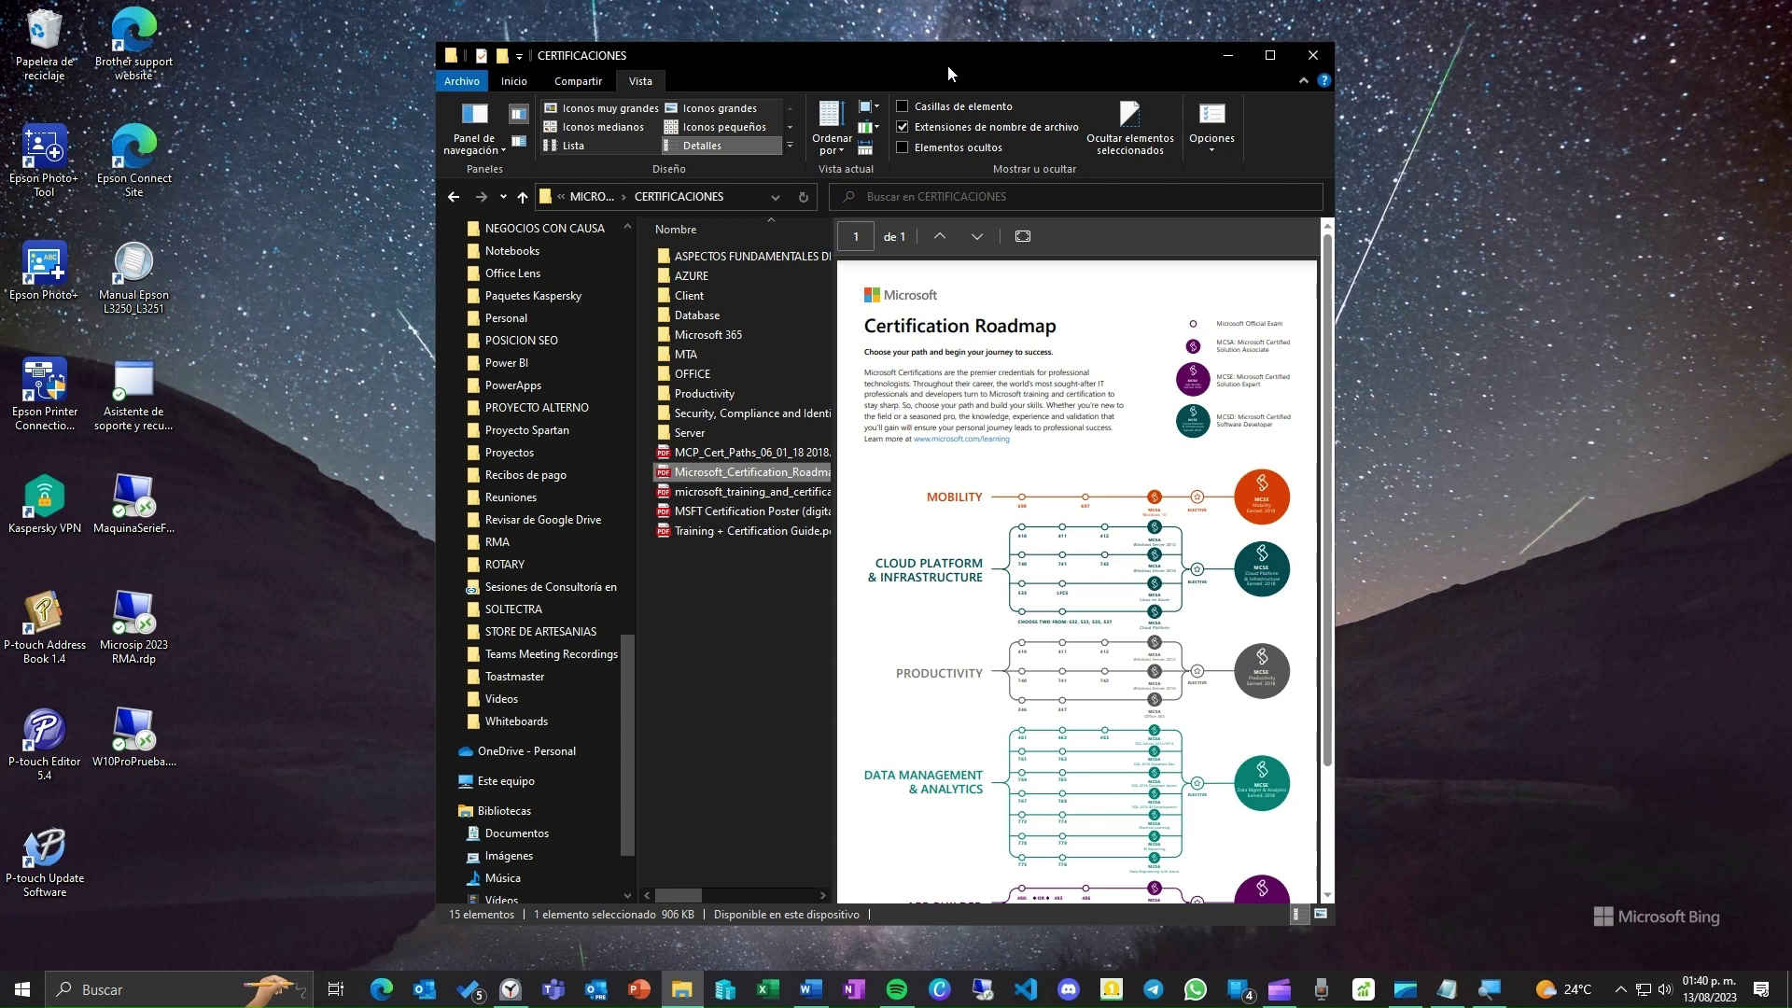
drag(948, 64, 921, 88)
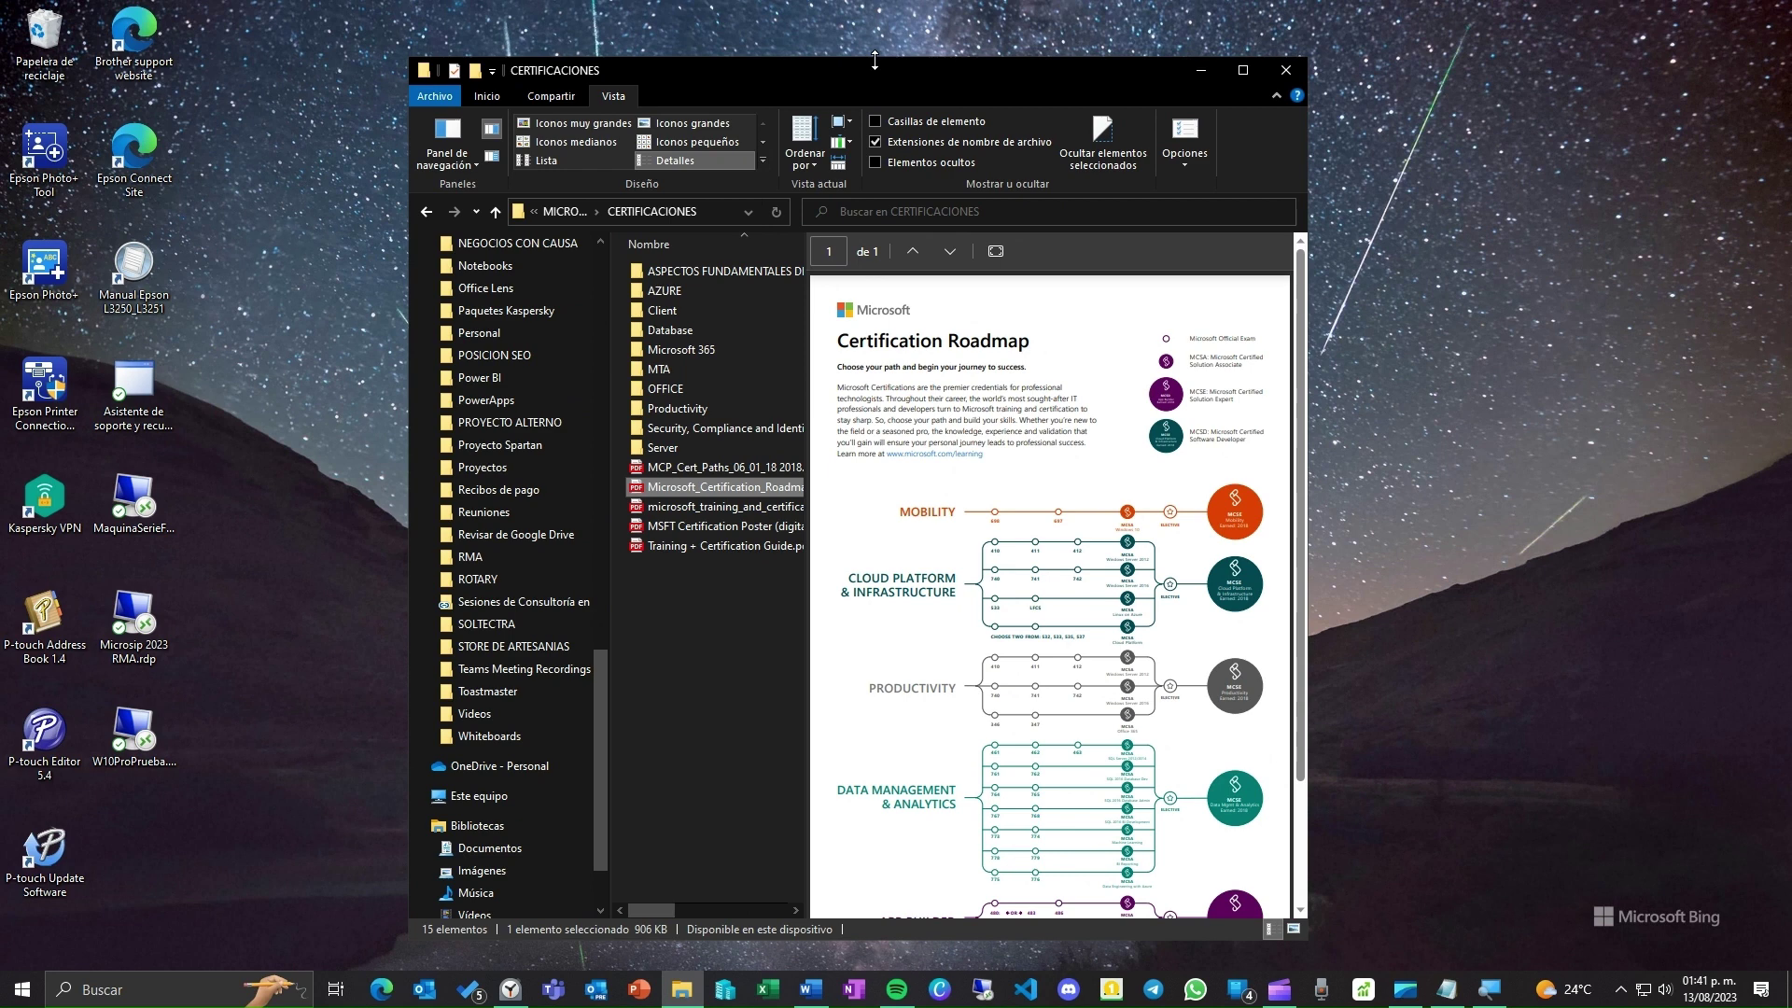
Step: Stretch the File Explorer window to the full screen height, then return it to its previous height in the middle of the desktop
drag(875, 60, 877, 3)
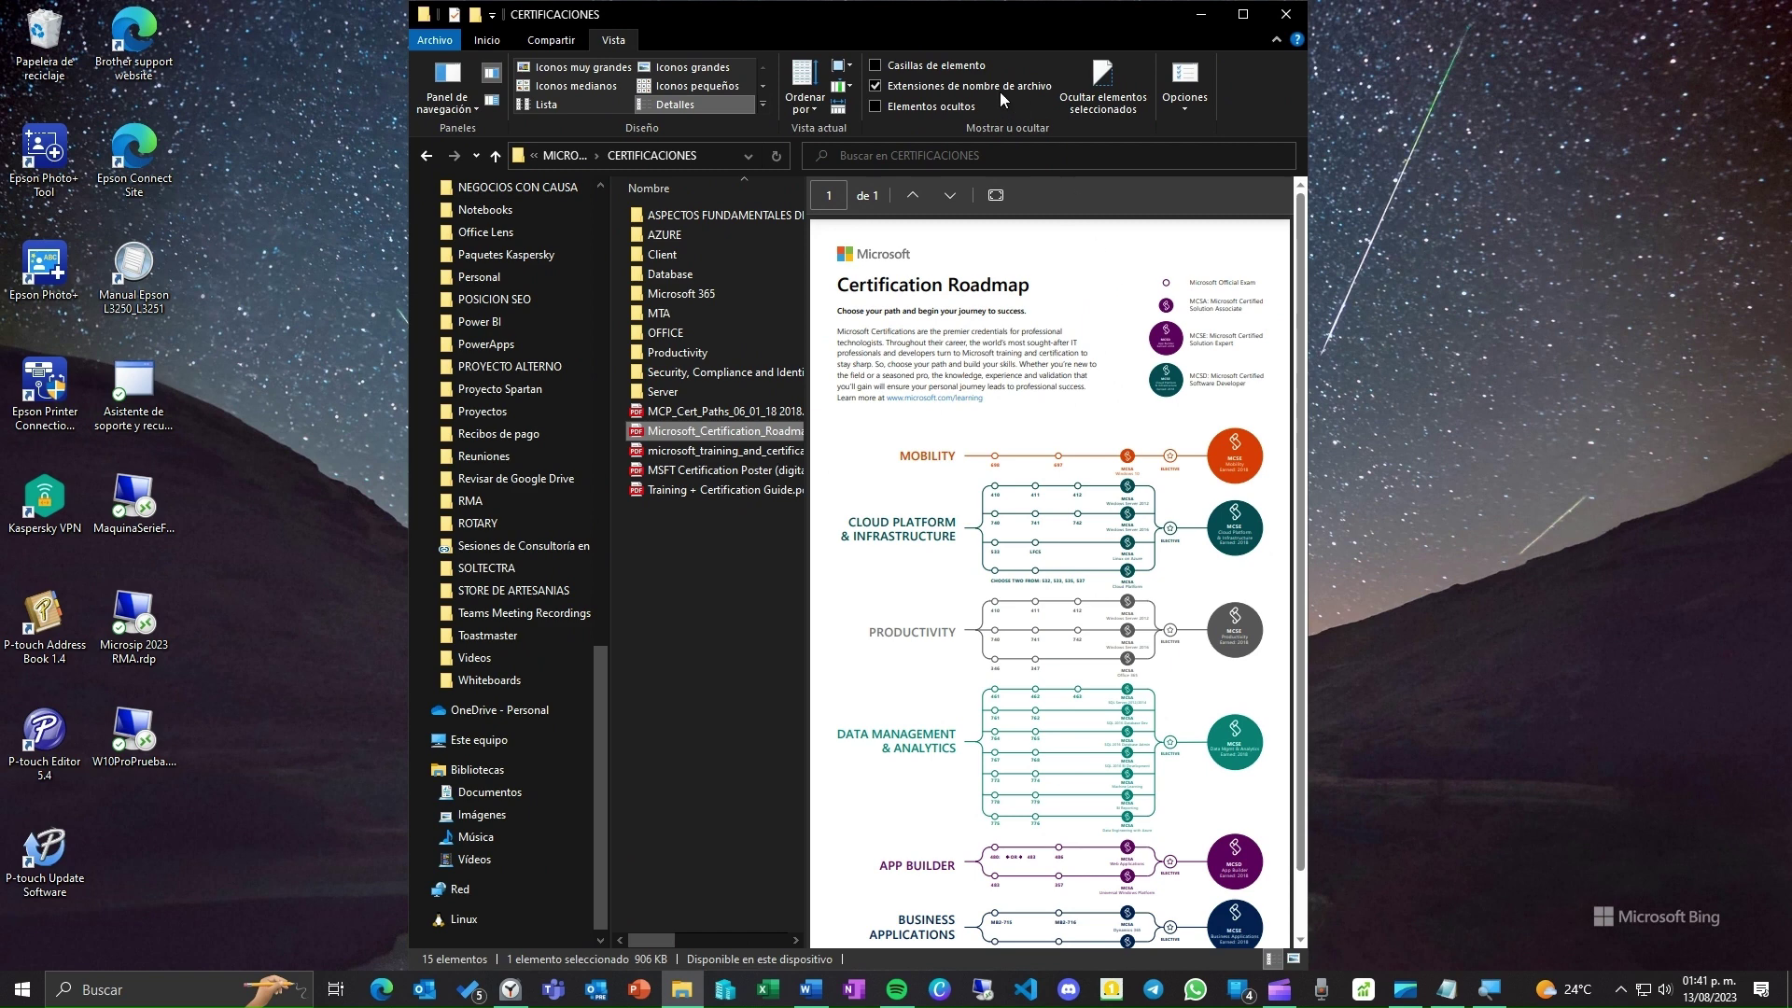
drag(760, 24, 854, 106)
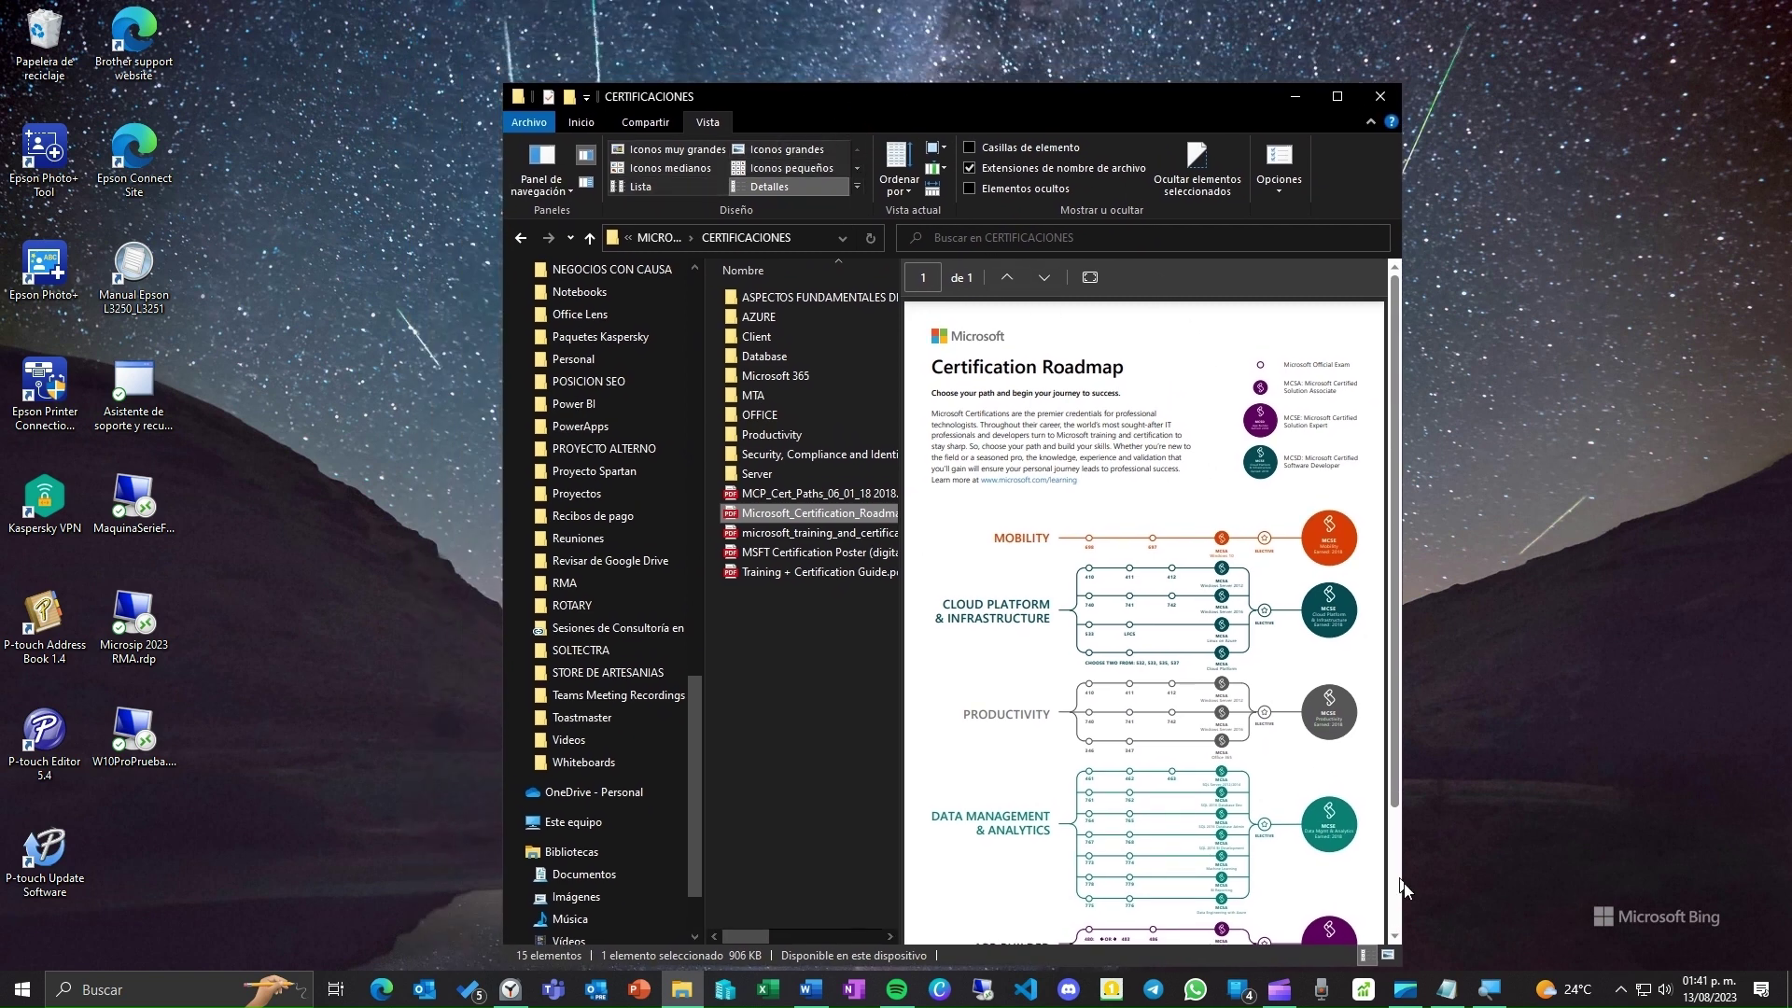
drag(952, 107, 866, 72)
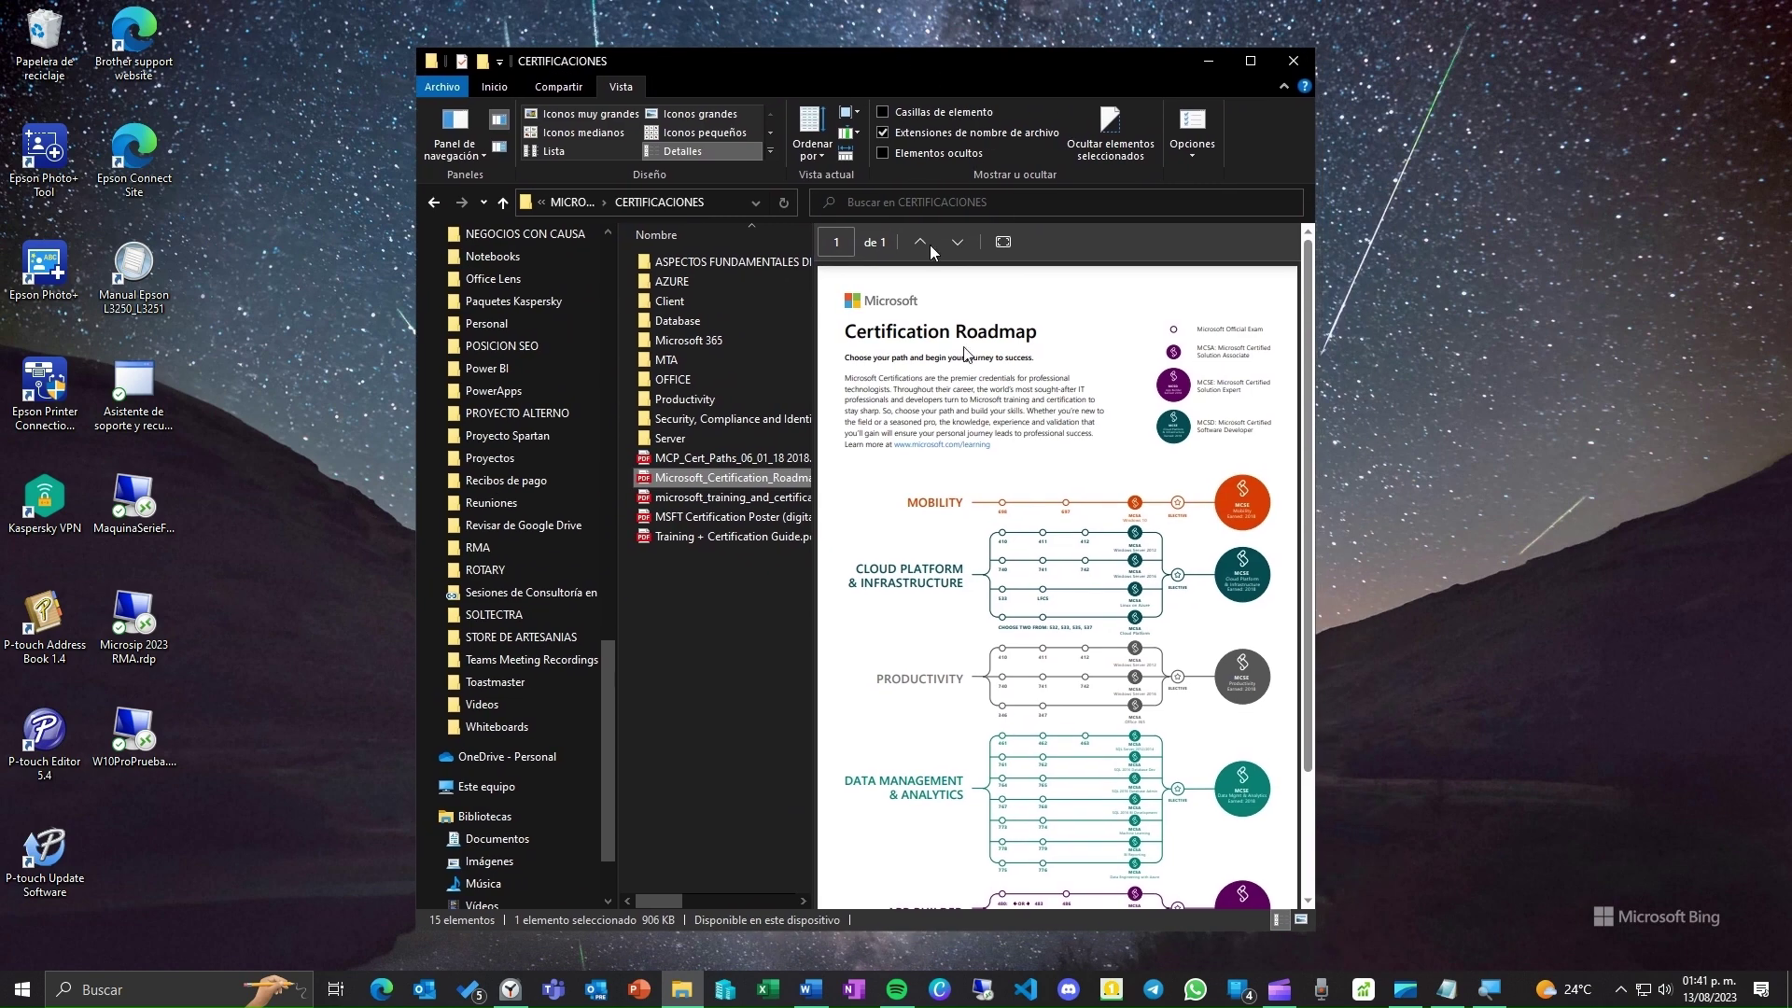
Step: Make the File Explorer window wider and shorter, then reposition it lower on the desktop
drag(1315, 931, 1563, 698)
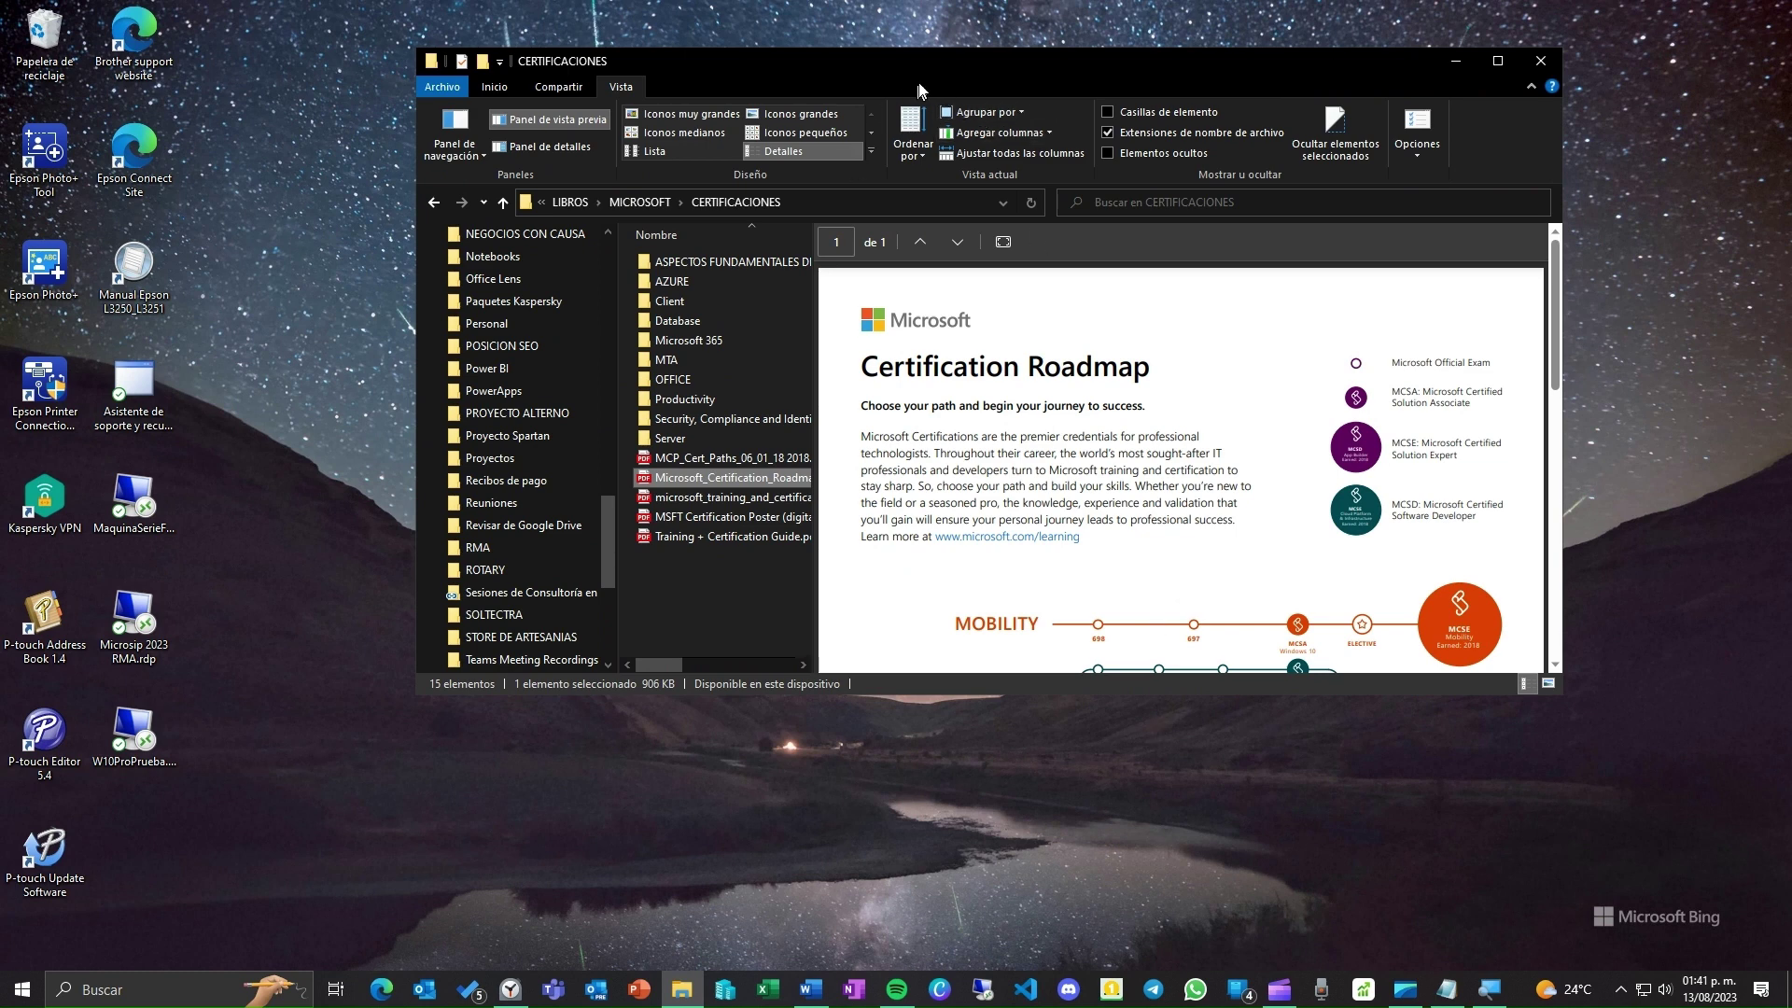
drag(919, 90, 830, 195)
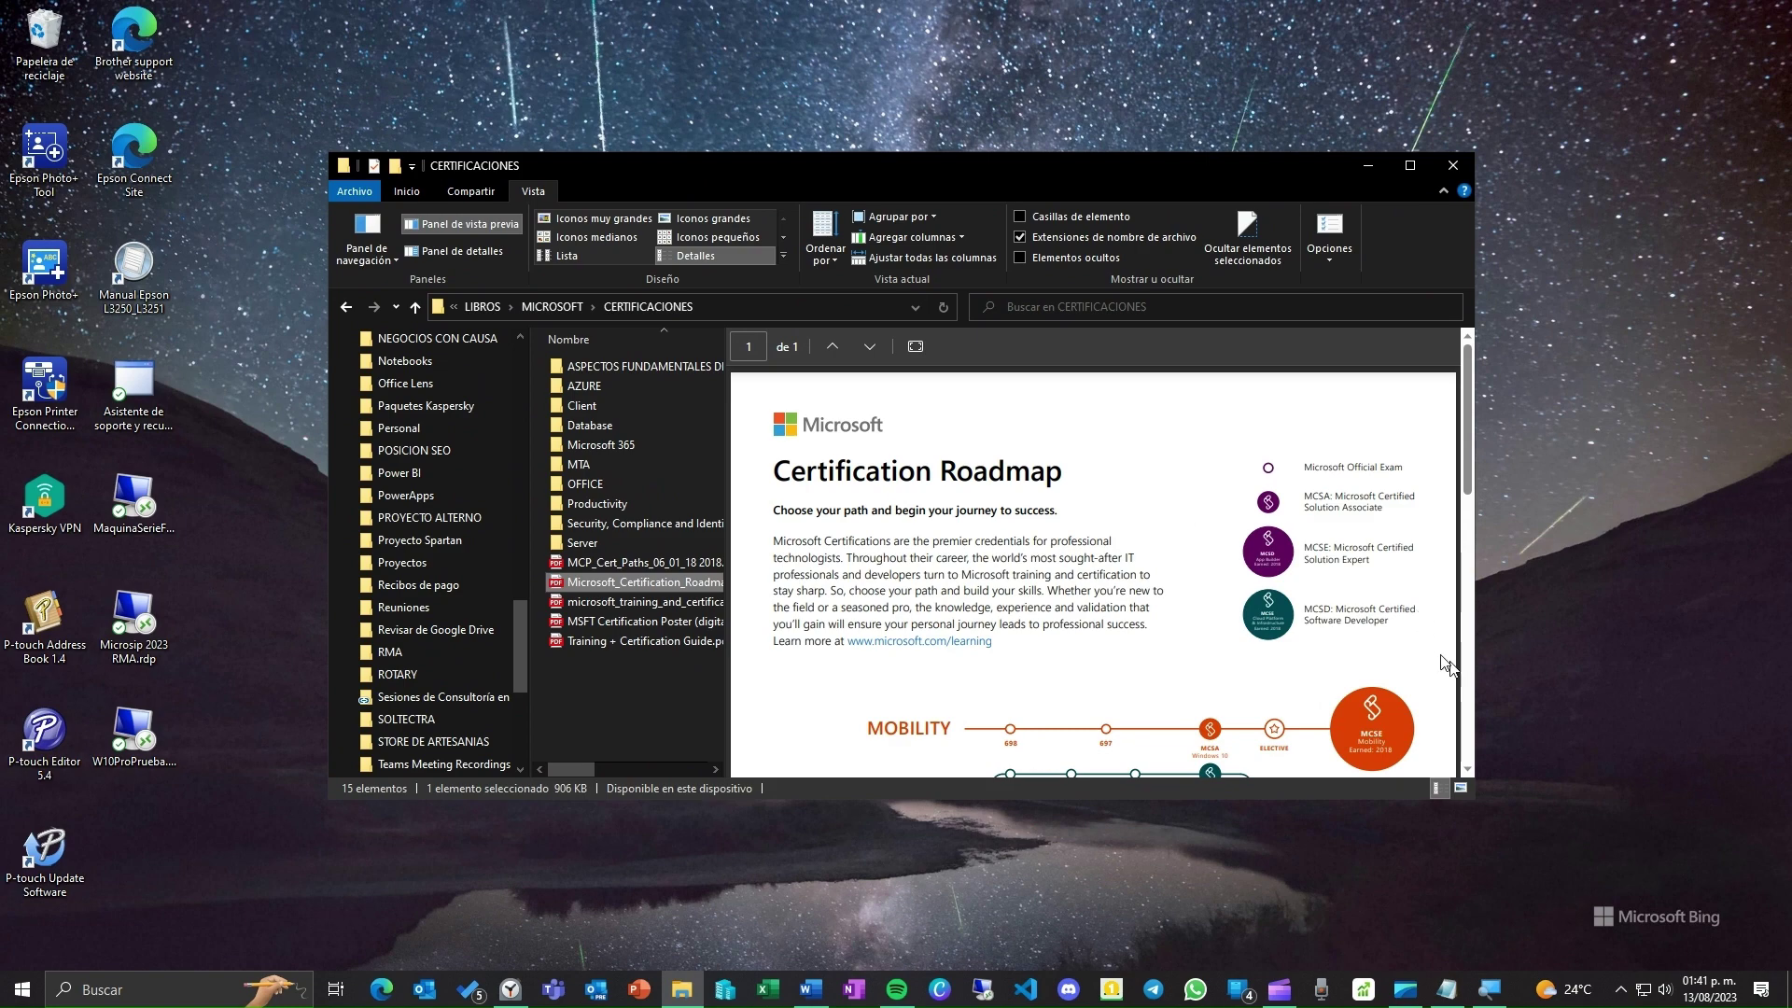
Step: Close and reopen File Explorer, then open the MICROSOFT folder pinned in Acceso rápido in a maximized window
click(1453, 168)
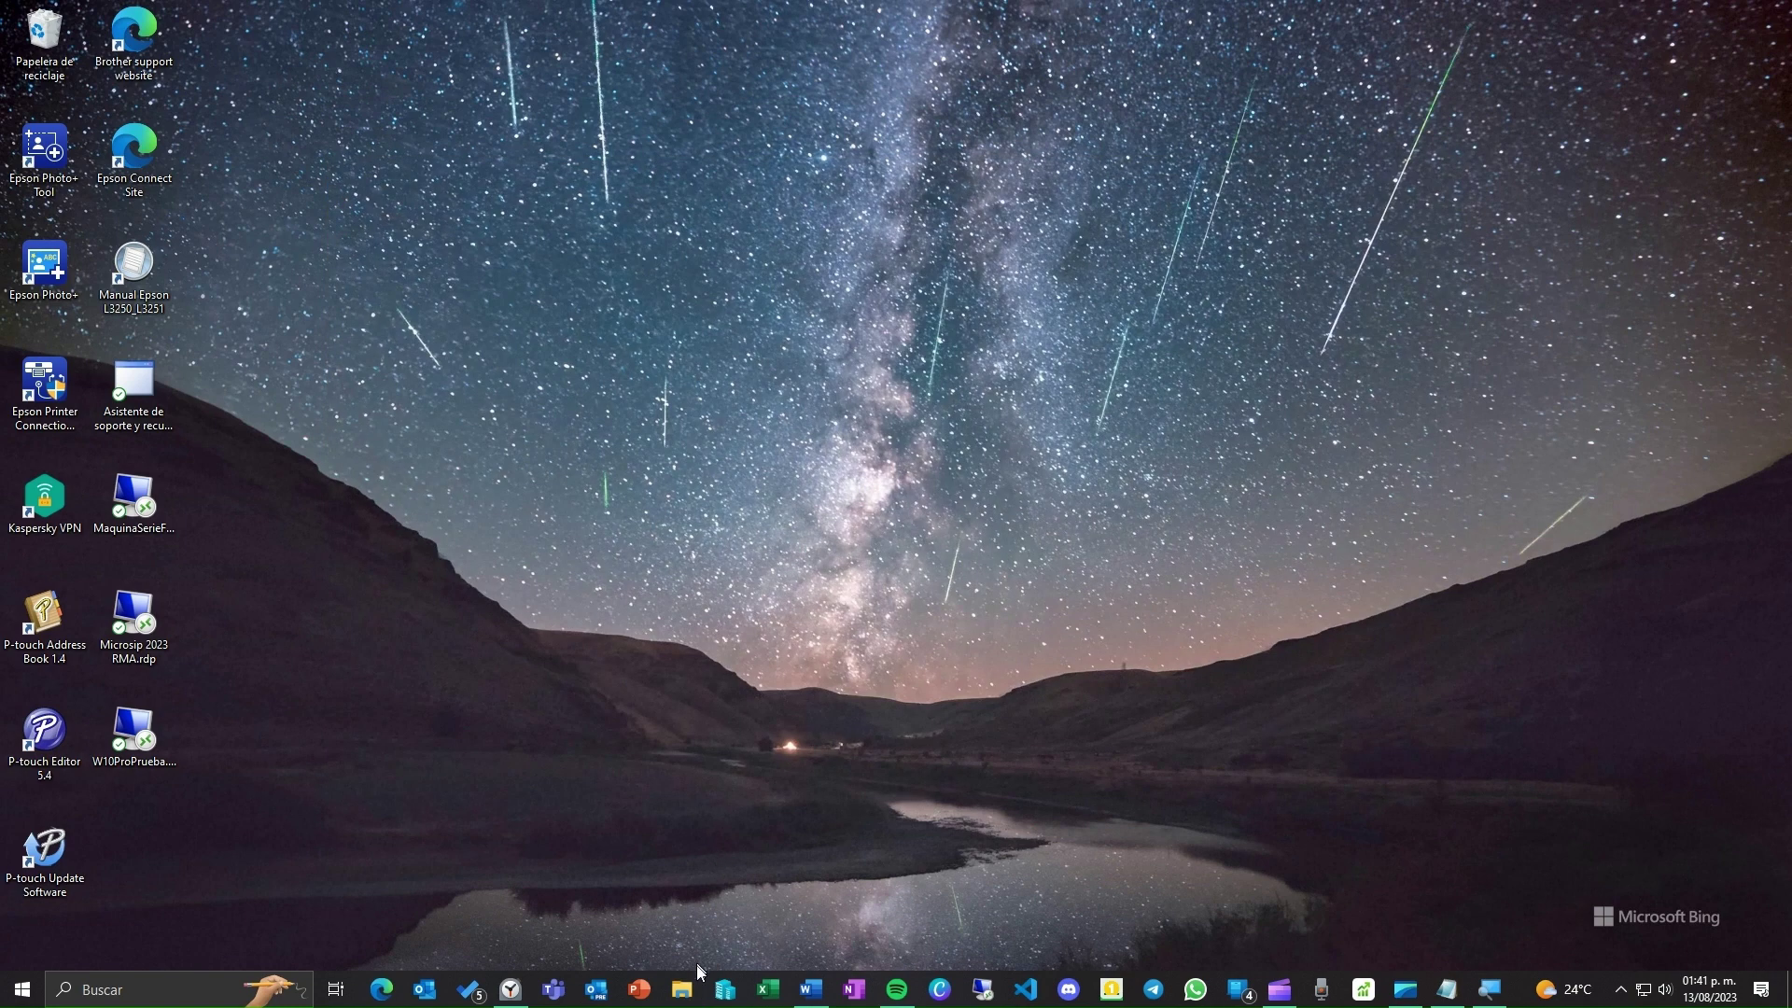
click(692, 1001)
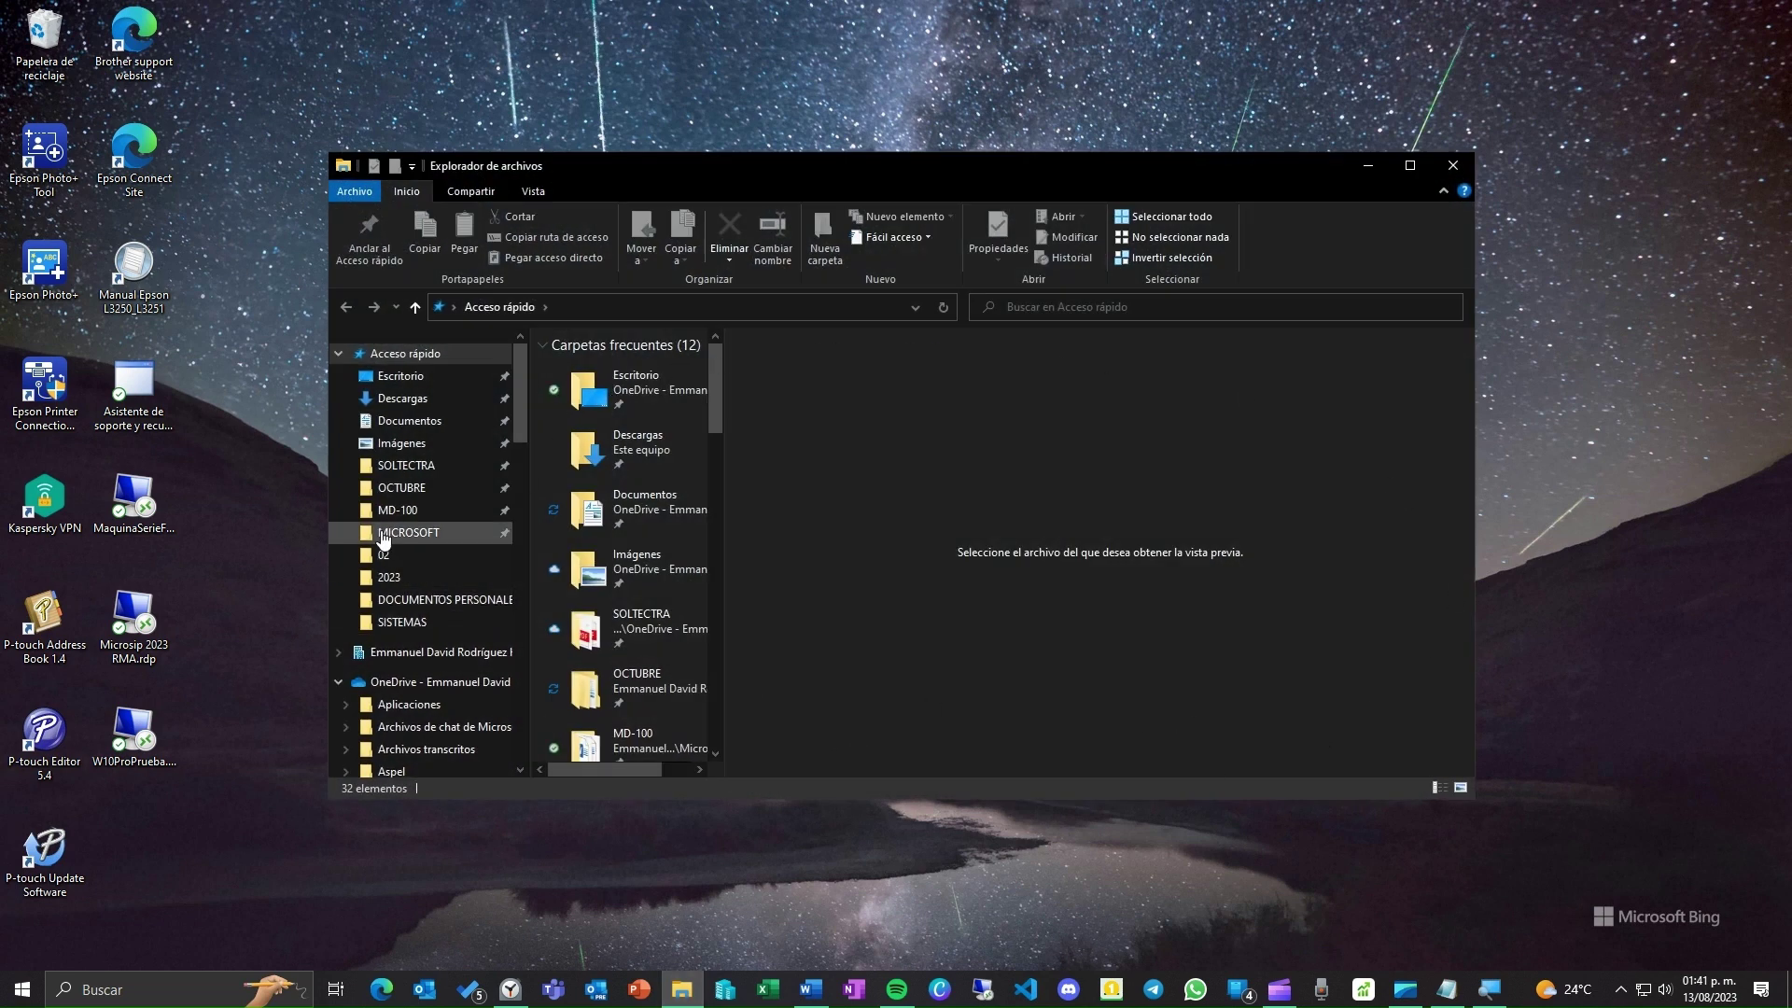
click(422, 534)
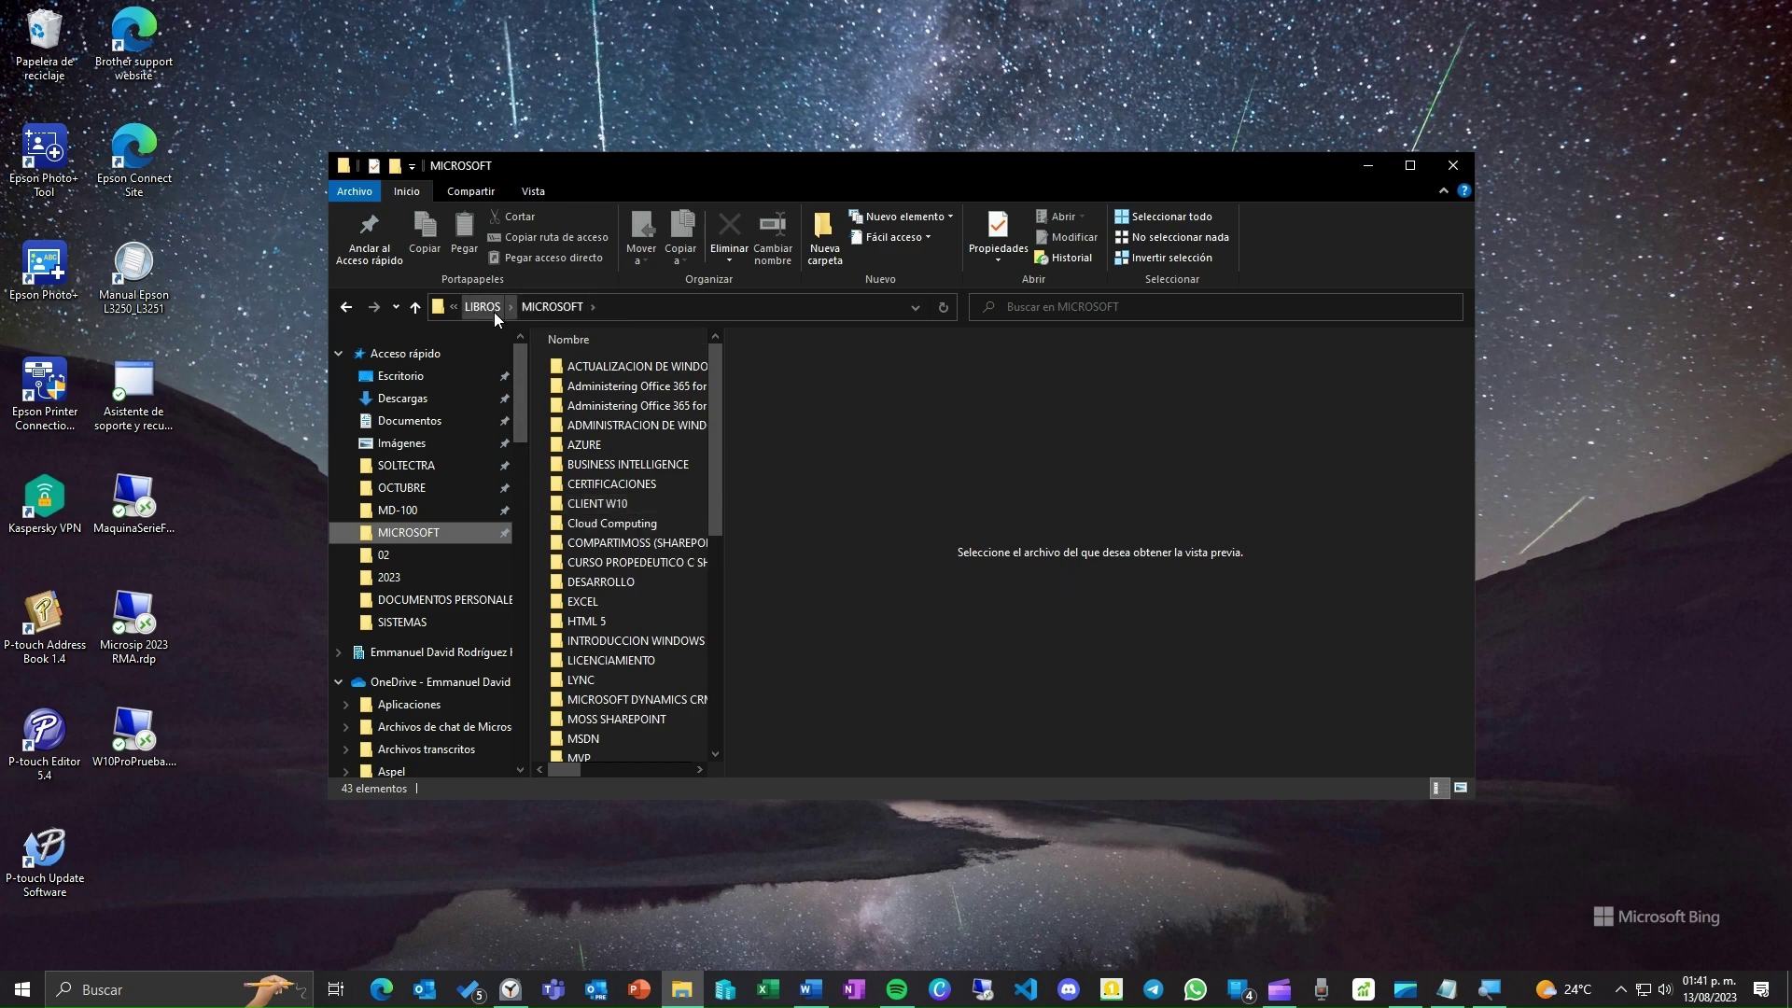
click(1412, 165)
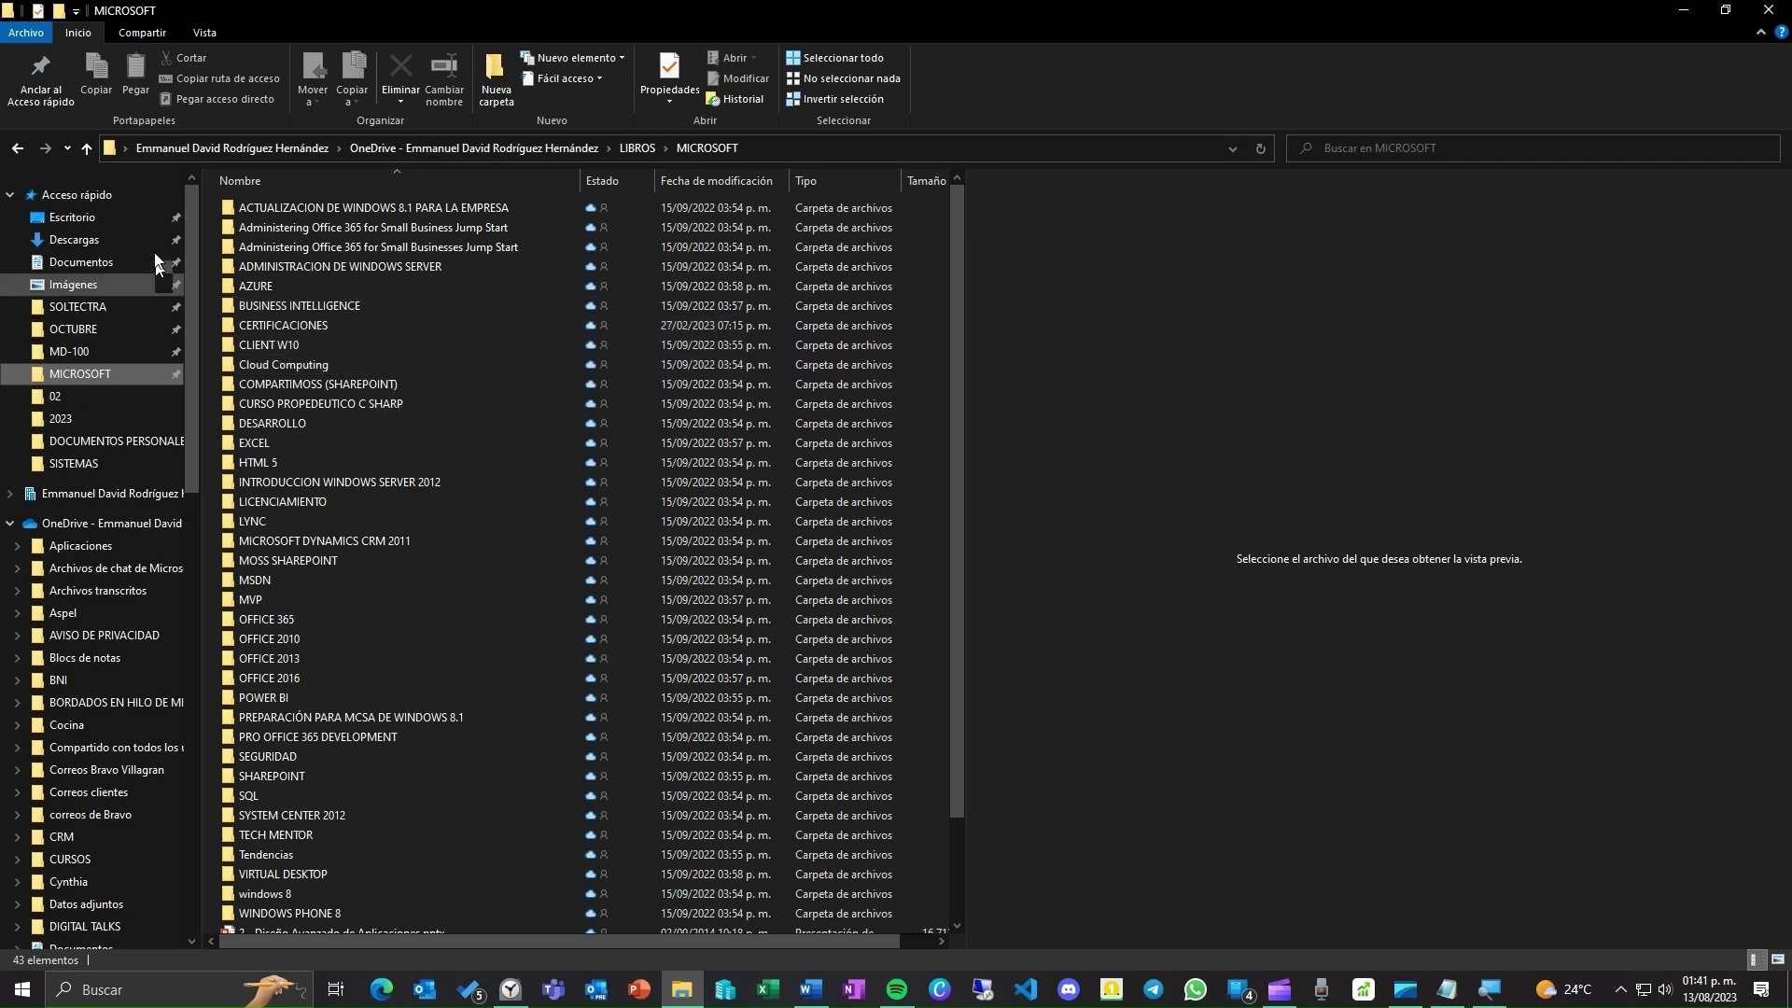
Step: Navigate between MICROSOFT and Acceso rápido using back, forward and the recent locations list, ending in the MICROSOFT folder
click(20, 151)
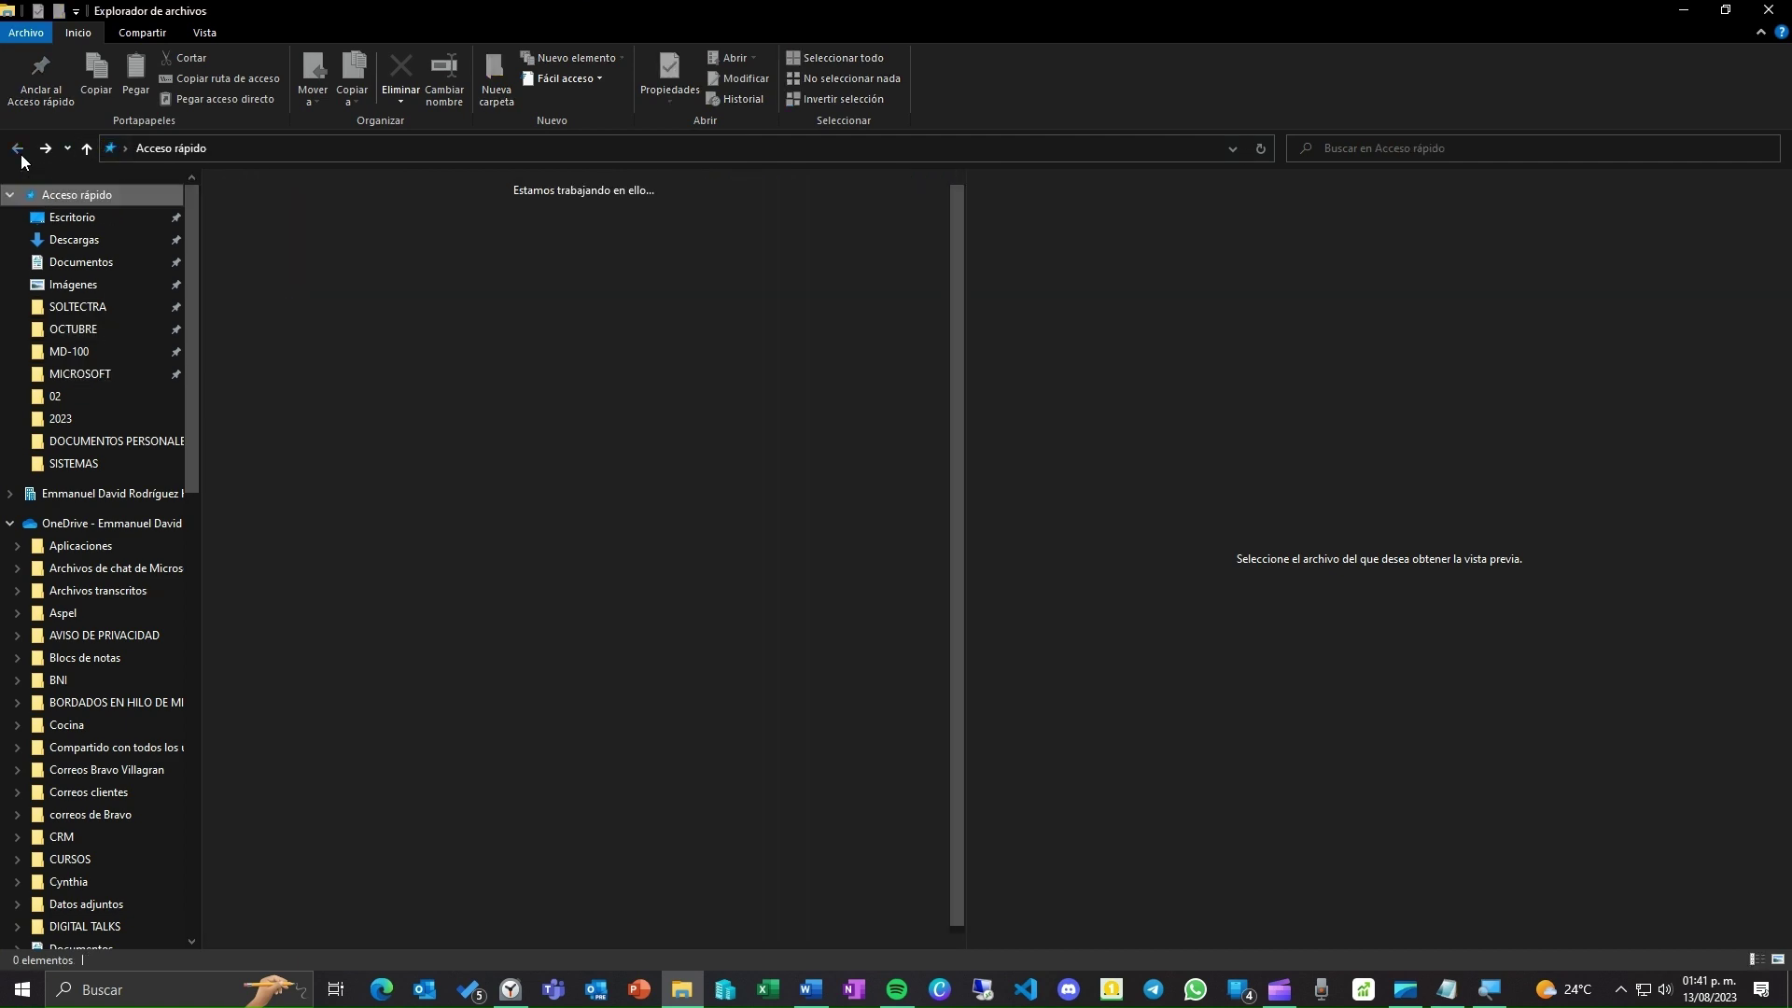
click(46, 149)
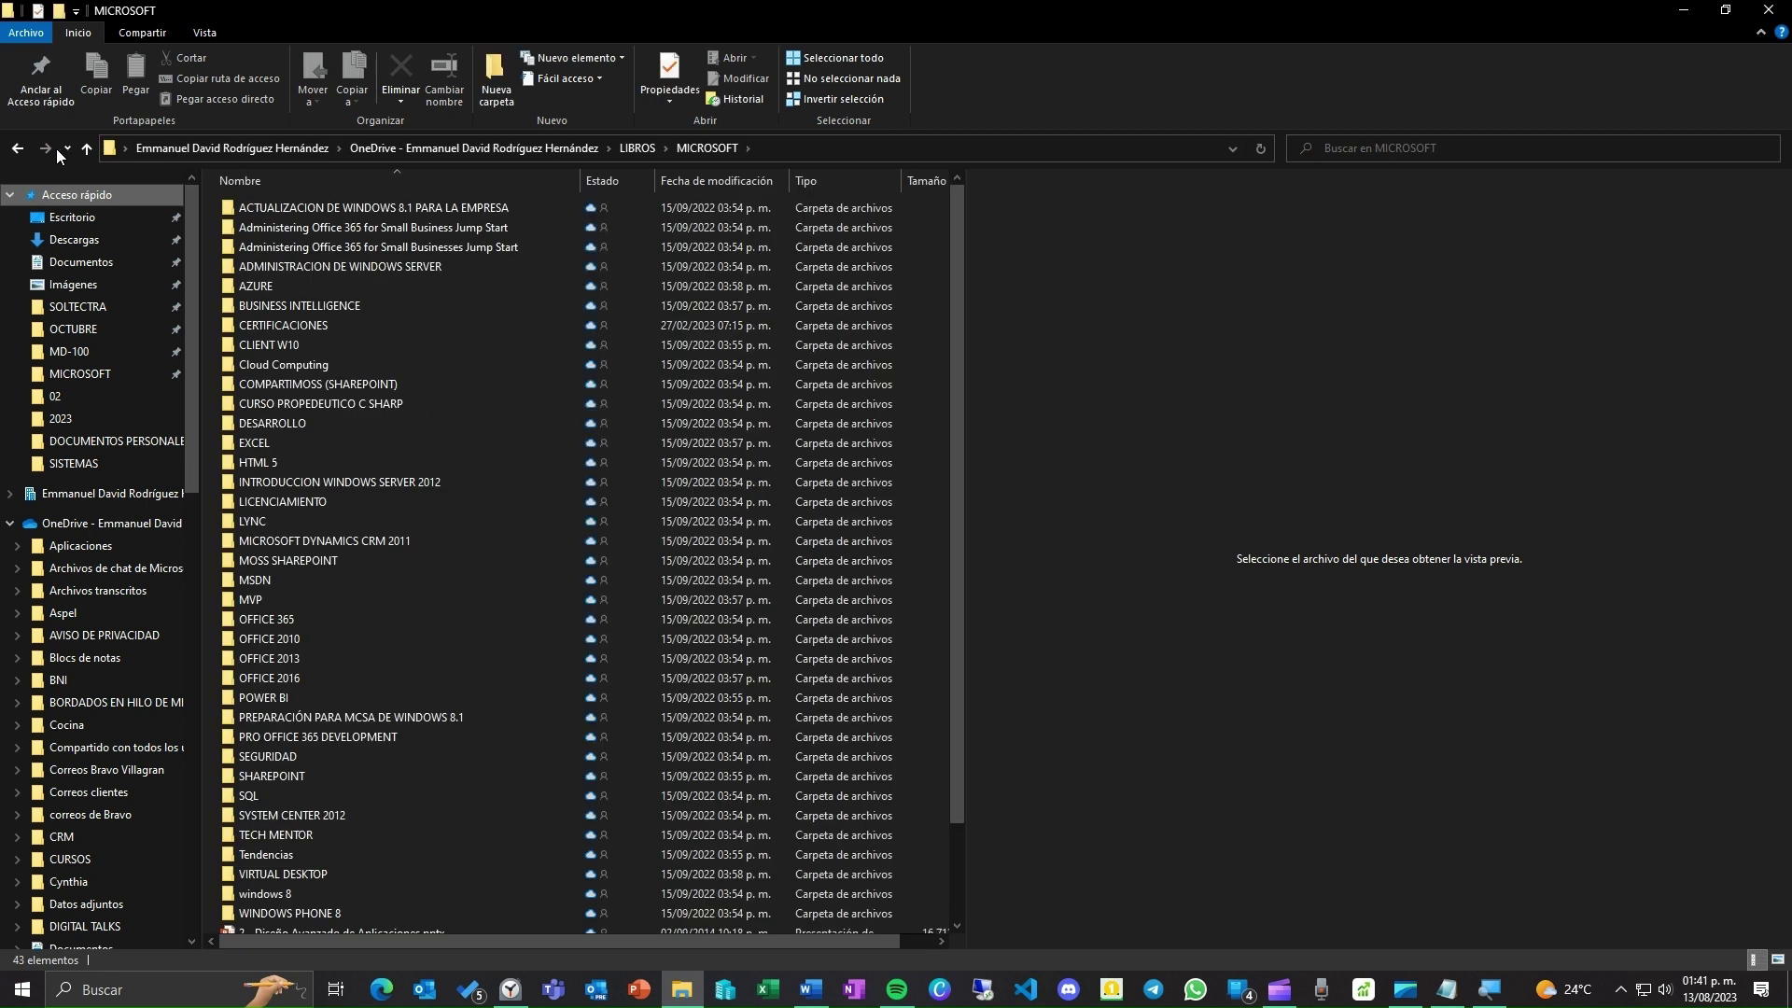
click(68, 149)
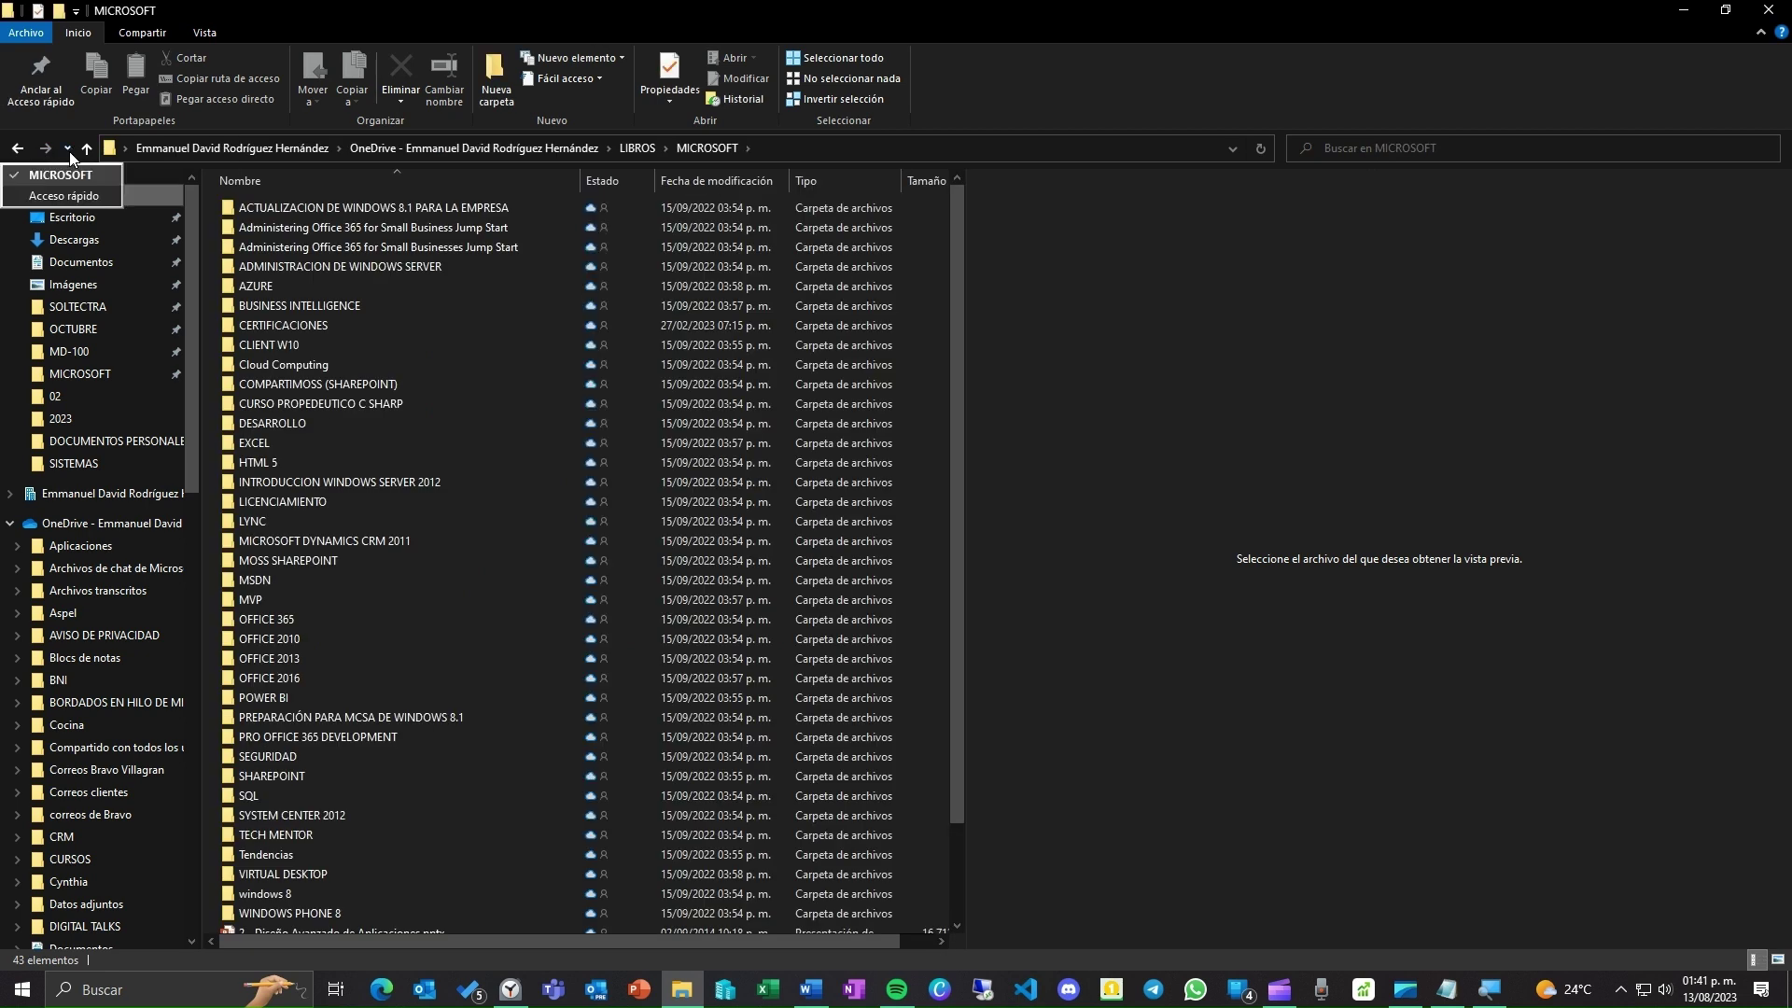
click(63, 195)
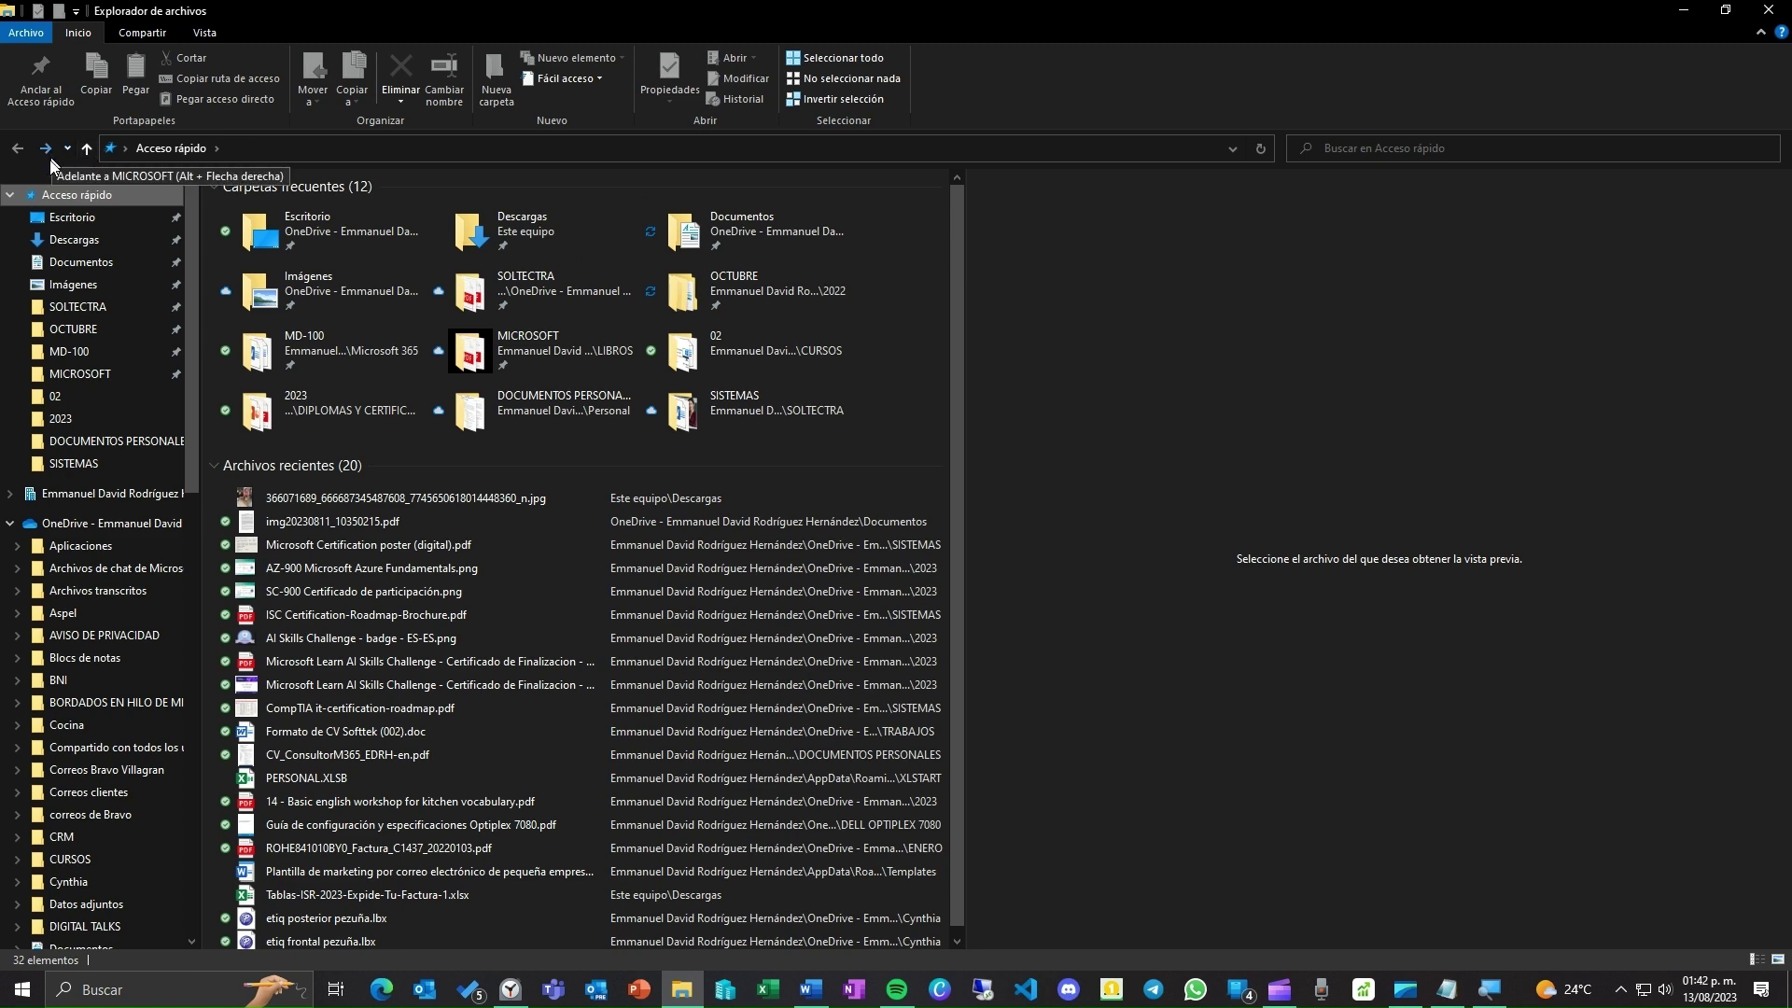
click(93, 375)
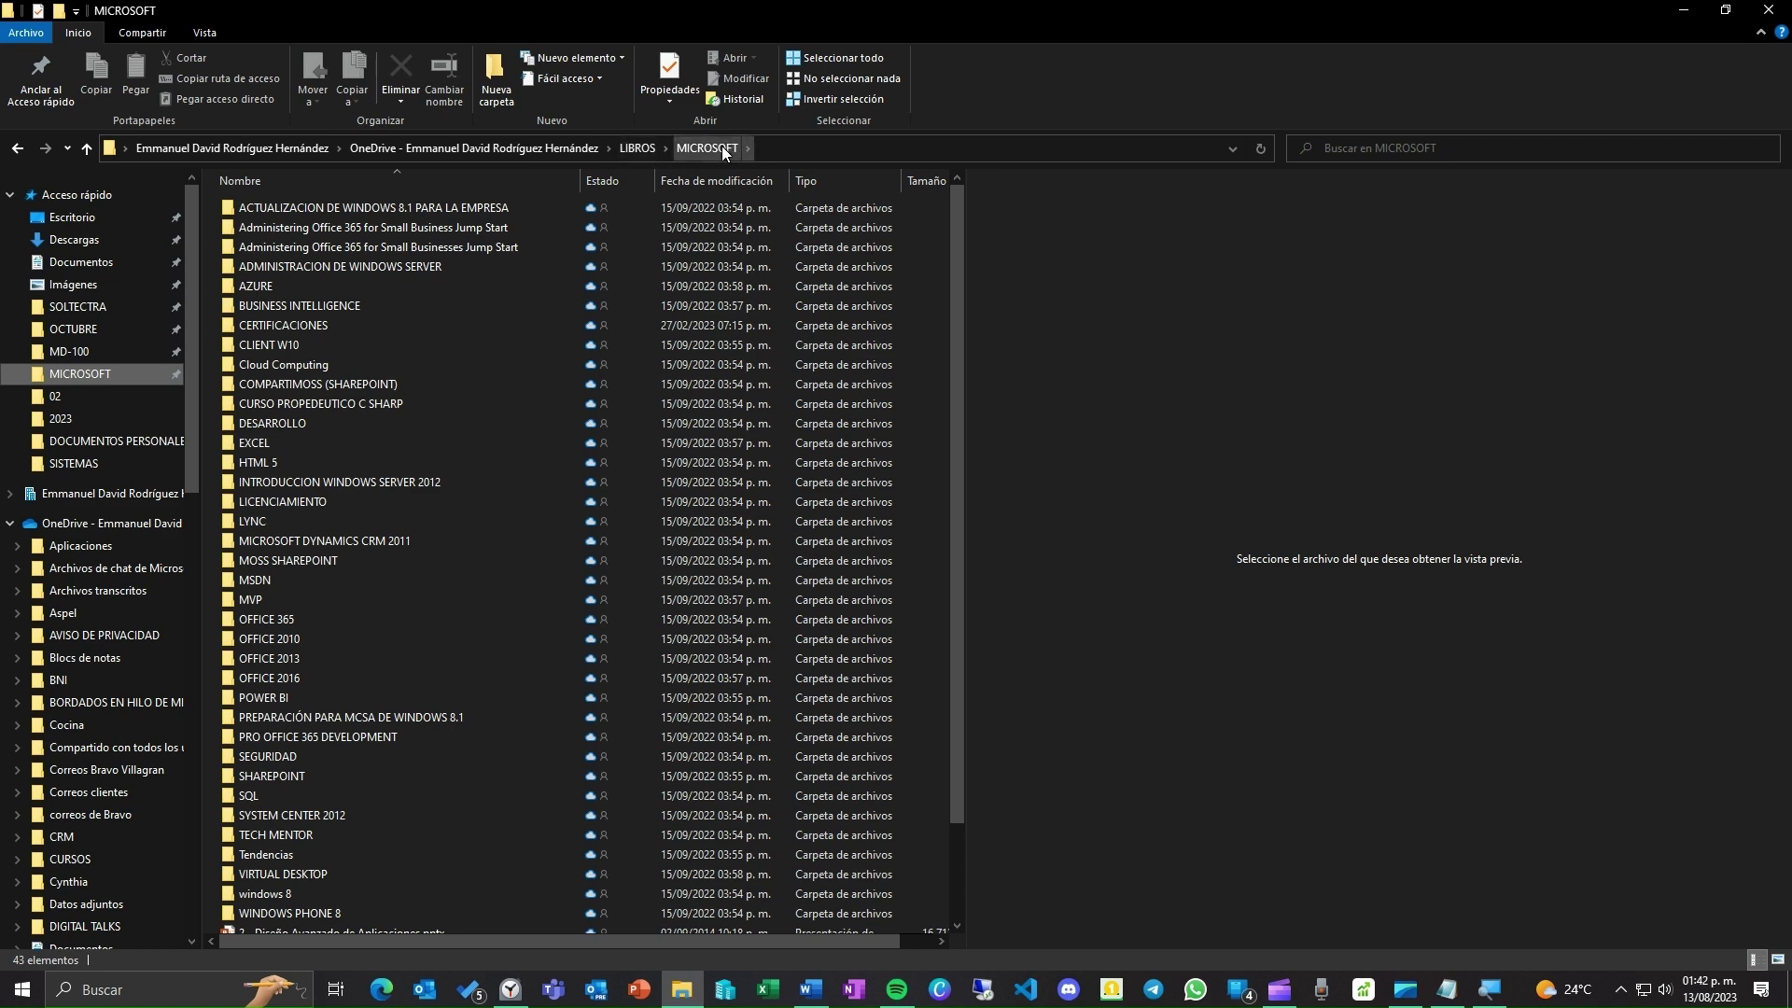
Step: Go up one level to the LIBROS folder and browse the list of its subfolders from the address path
click(86, 149)
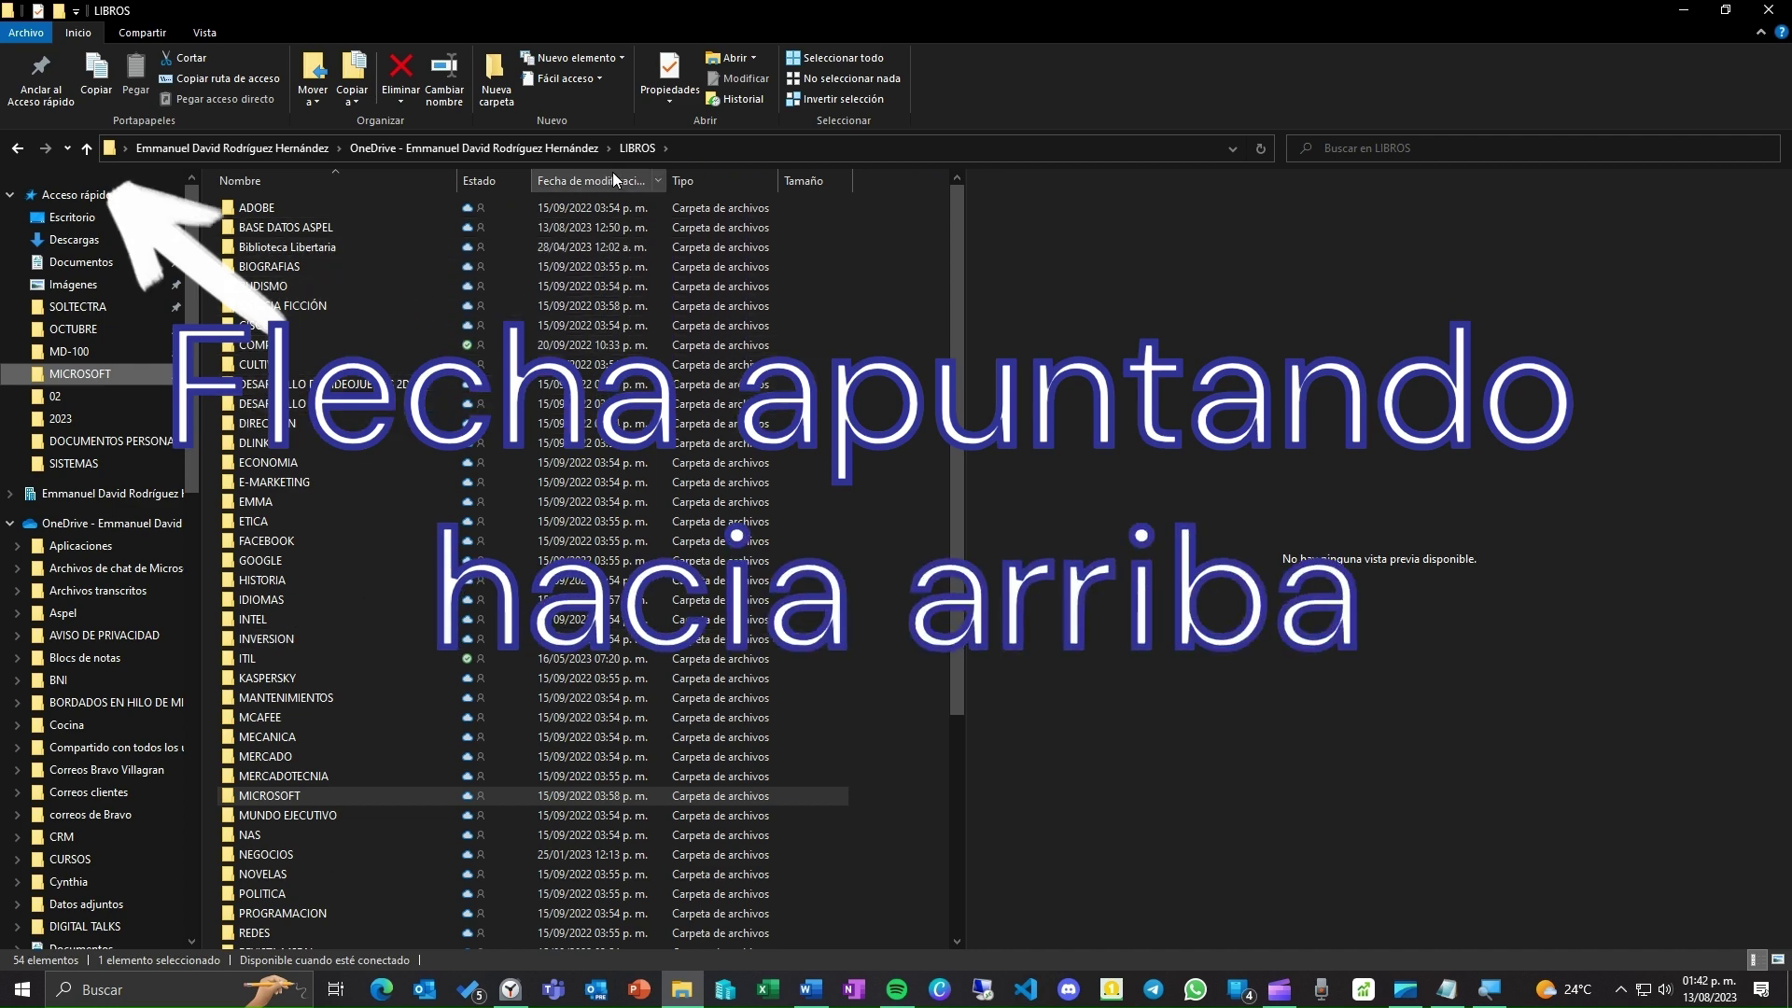
click(665, 148)
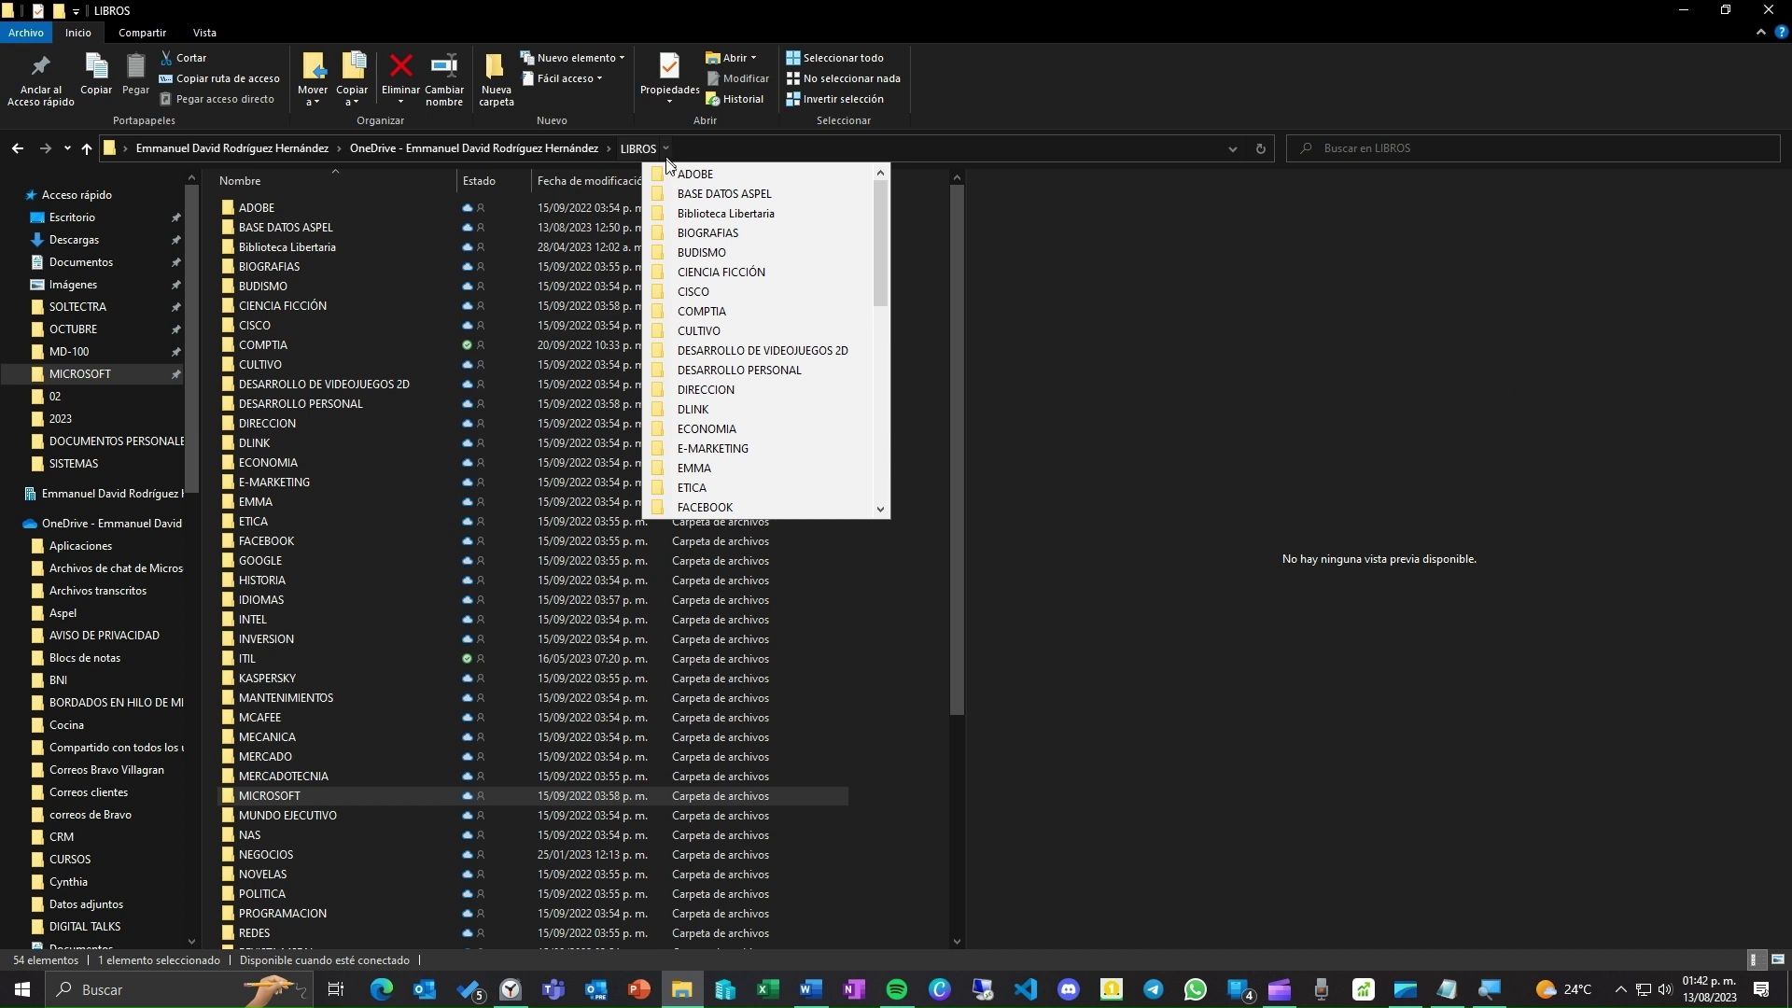
scroll(700, 294, down, 6)
scroll(700, 295, down, 4)
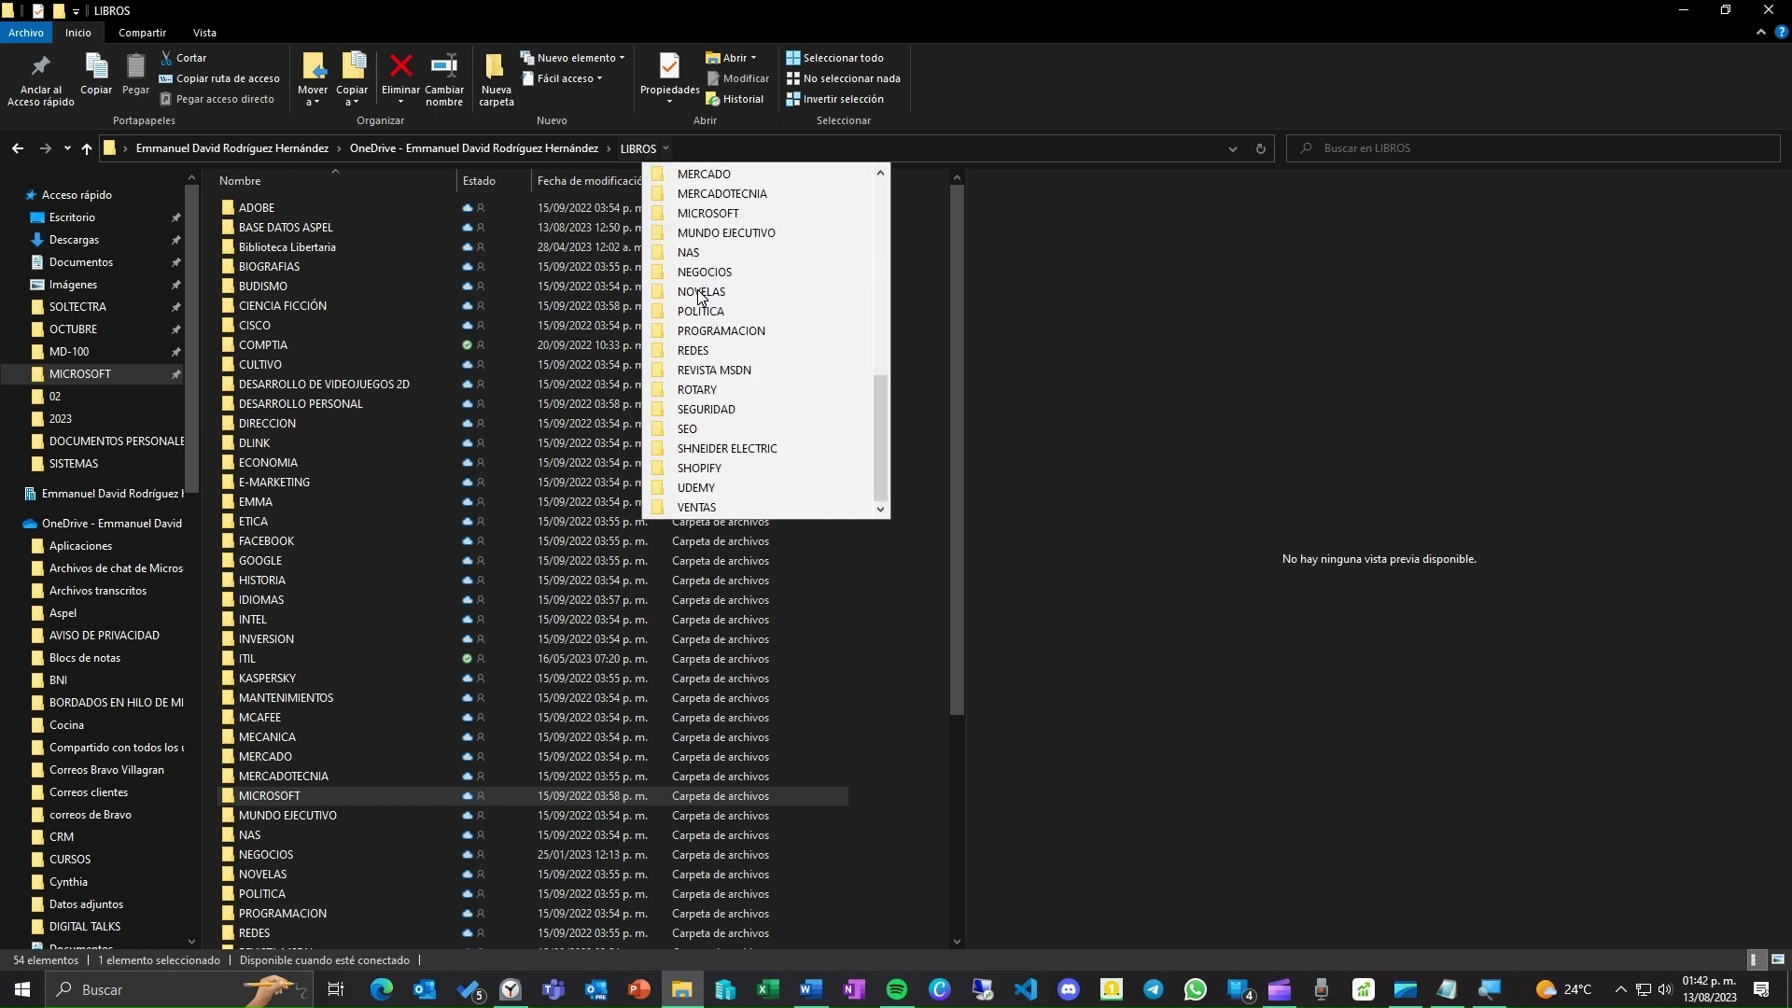
scroll(700, 295, up, 10)
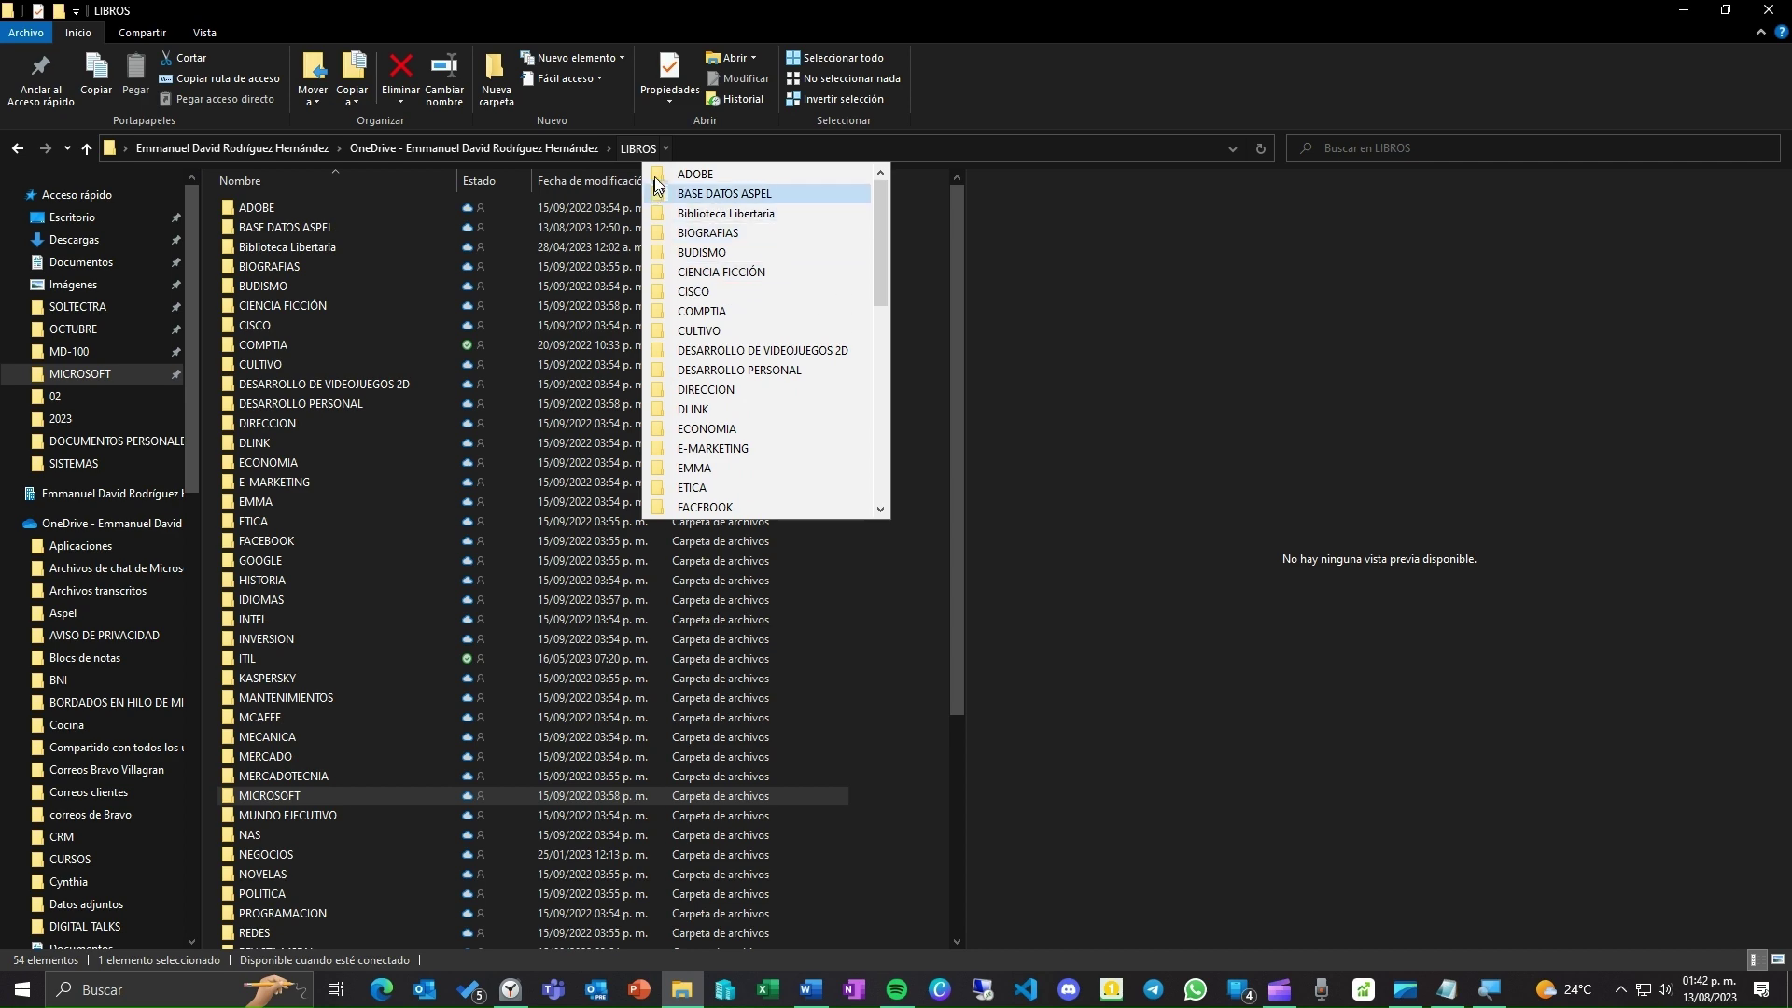
Step: Go to the parent OneDrive folder and pin its LIBROS folder to Acceso rápido below MICROSOFT
click(569, 149)
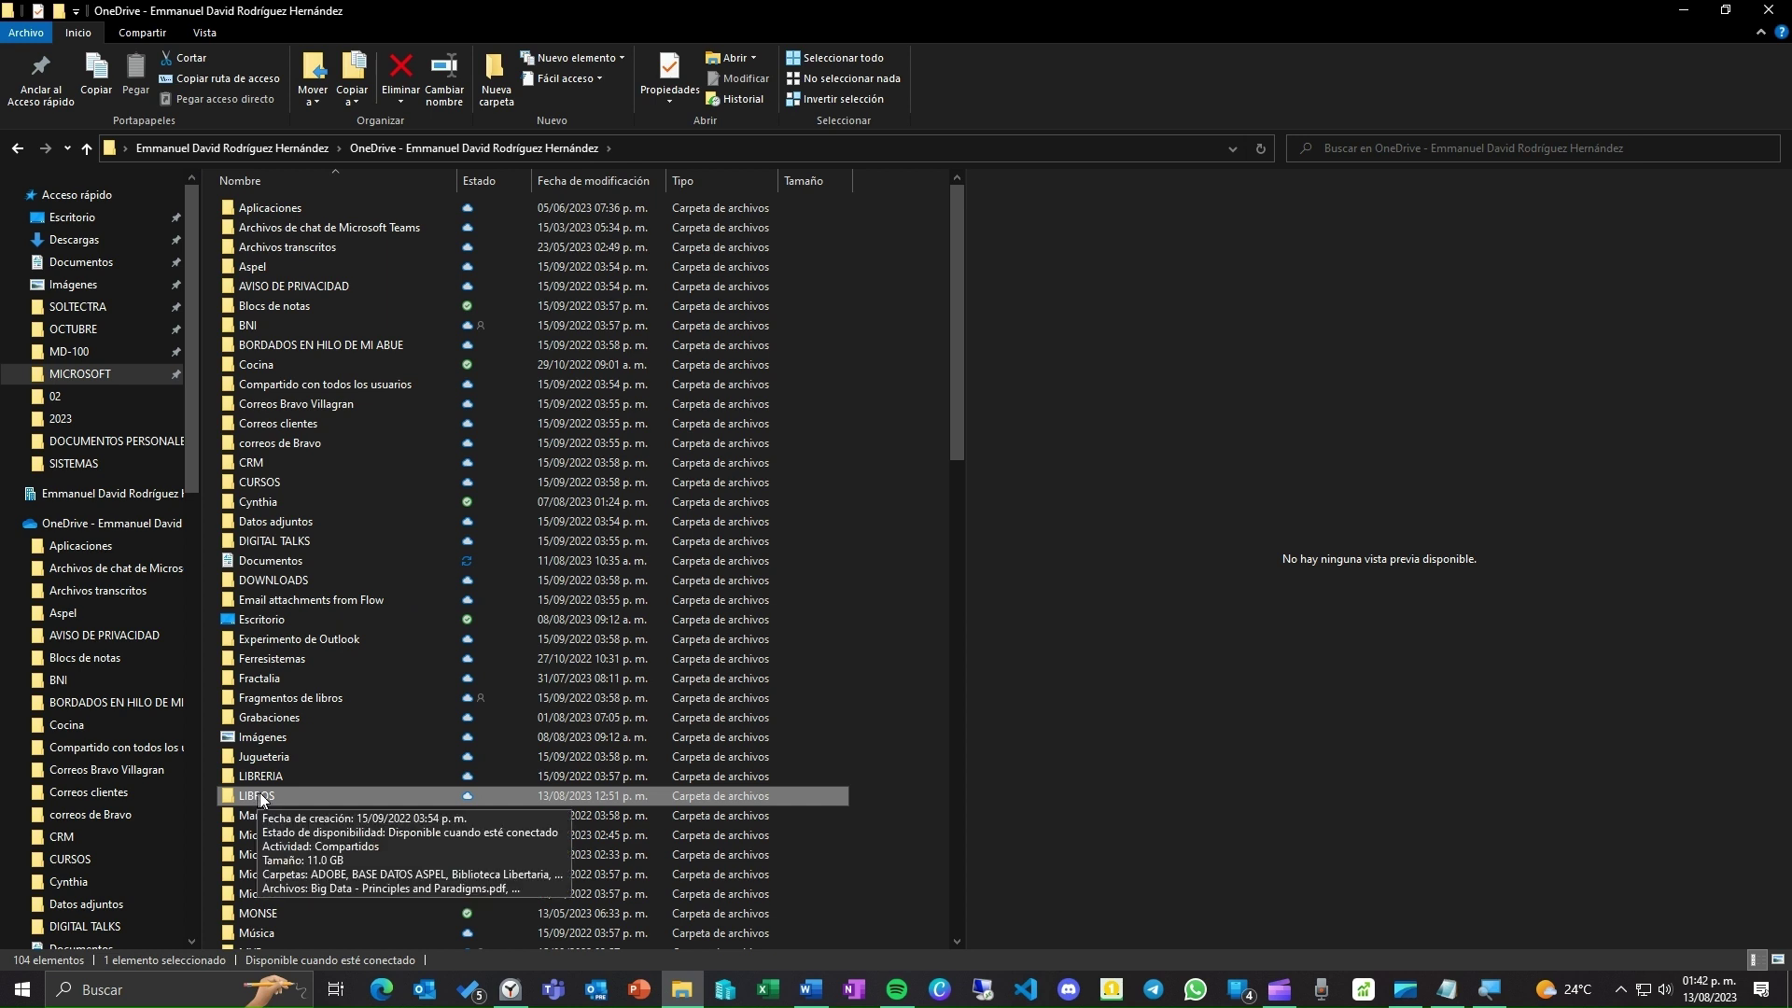
drag(256, 792, 76, 386)
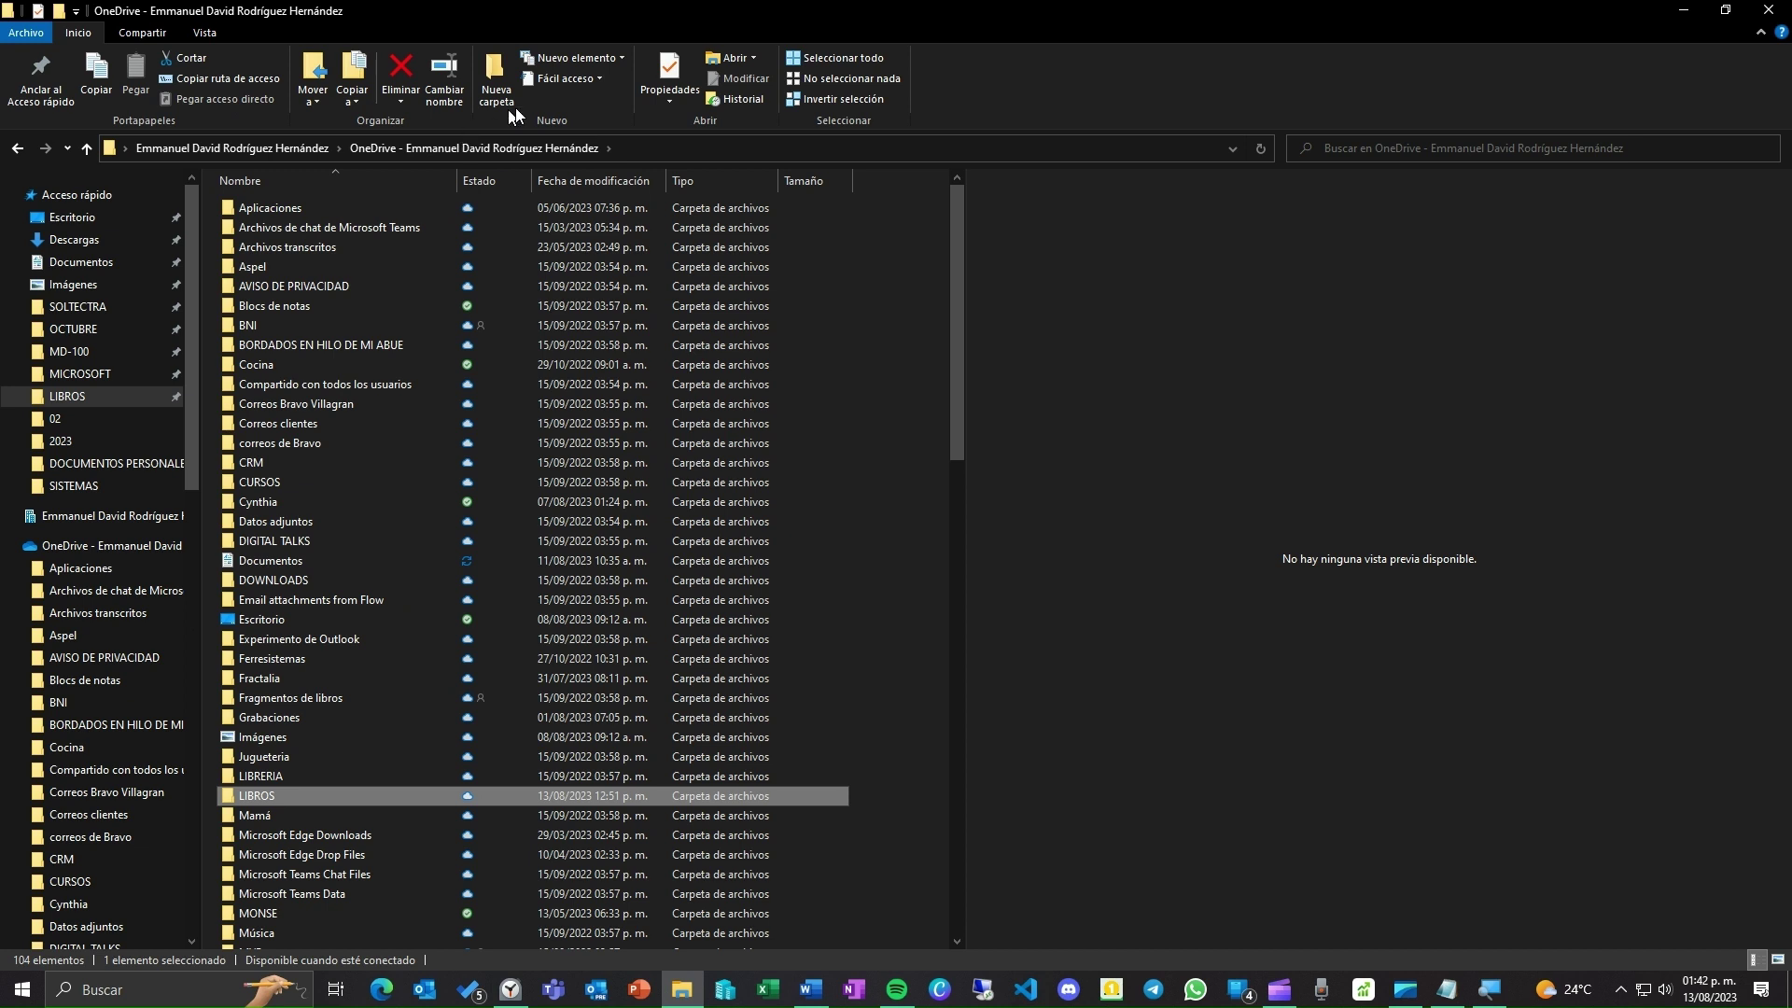
Step: Include the selected LIBROS folder in a newly created library
click(585, 80)
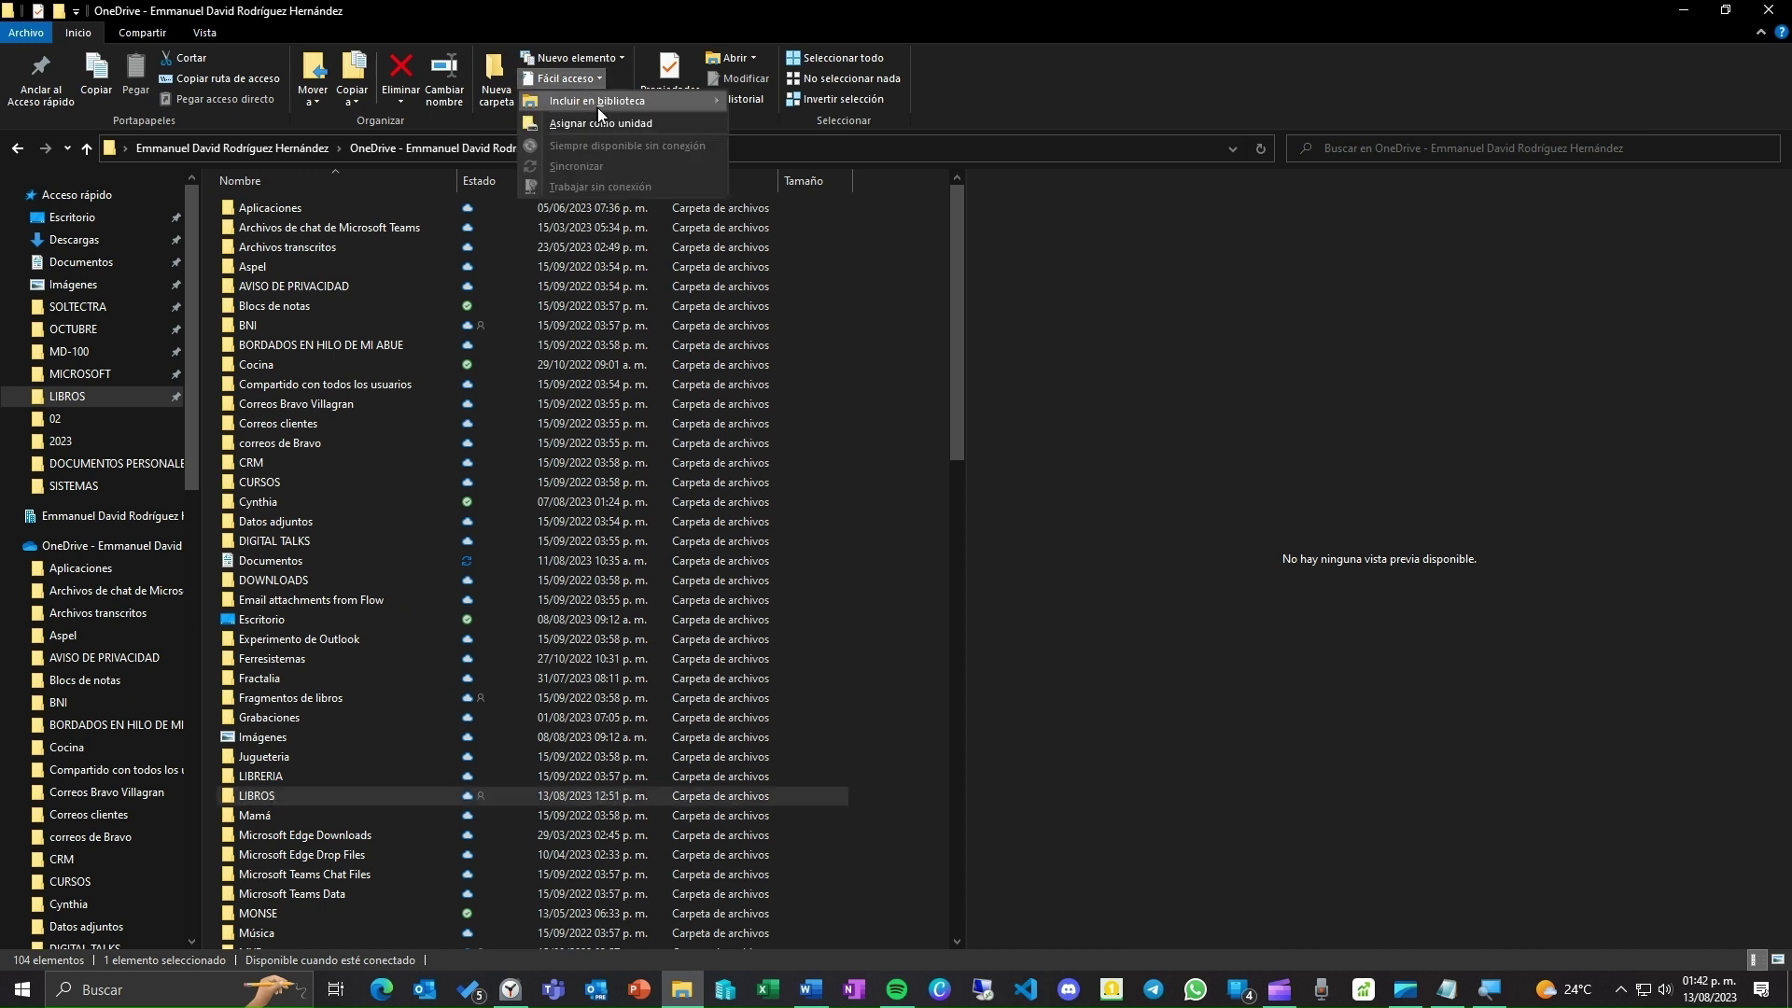
mouse_move(603, 104)
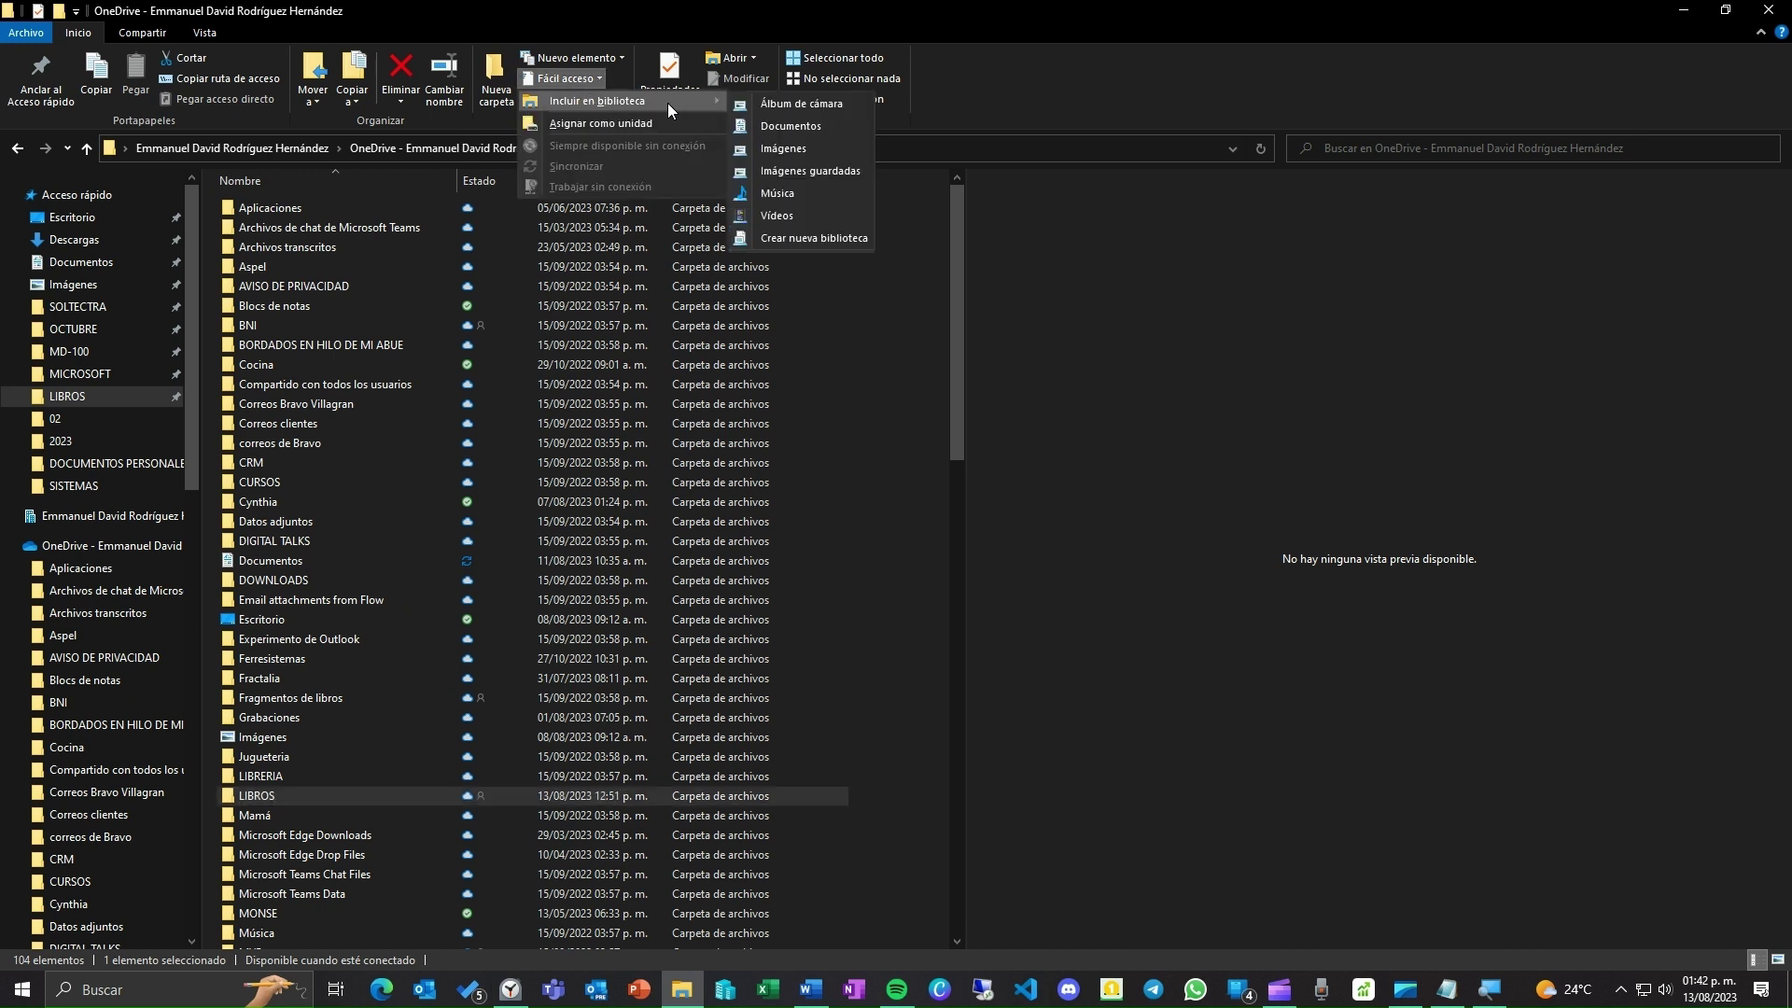
click(800, 237)
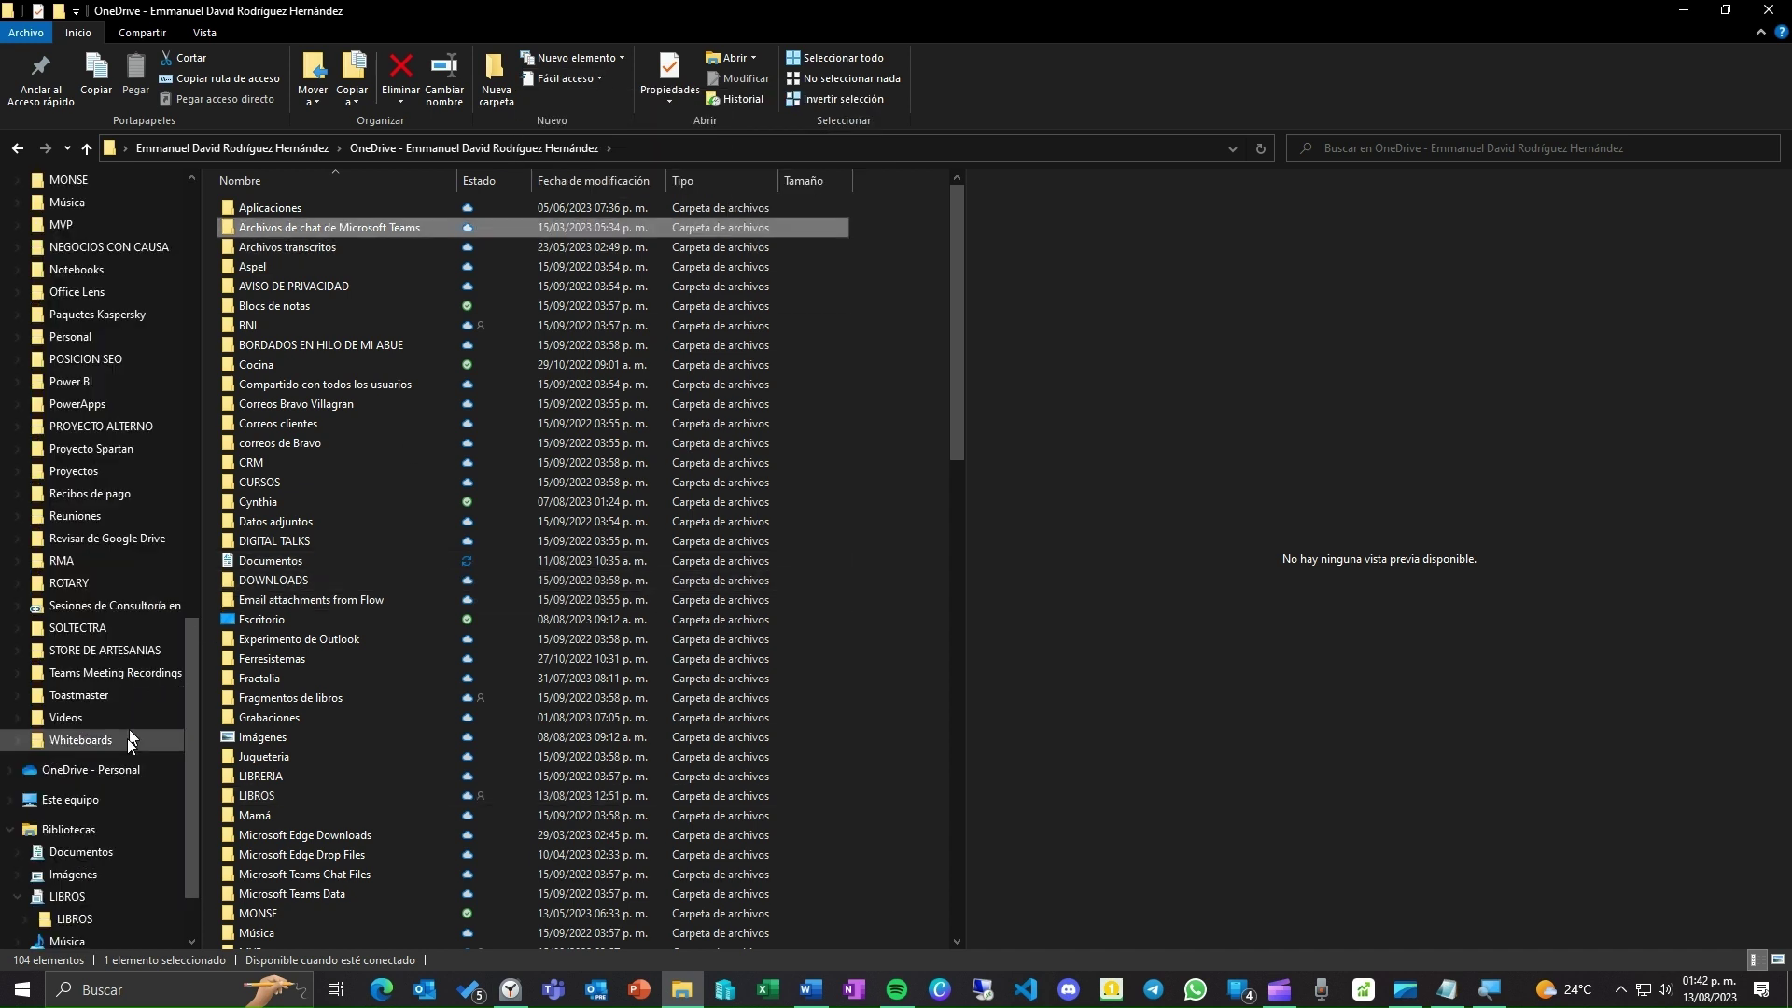
Step: Open the LIBROS library under Bibliotecas, collapse its folder tree and look through the library's contents
scroll(127, 738, down, 2)
click(84, 807)
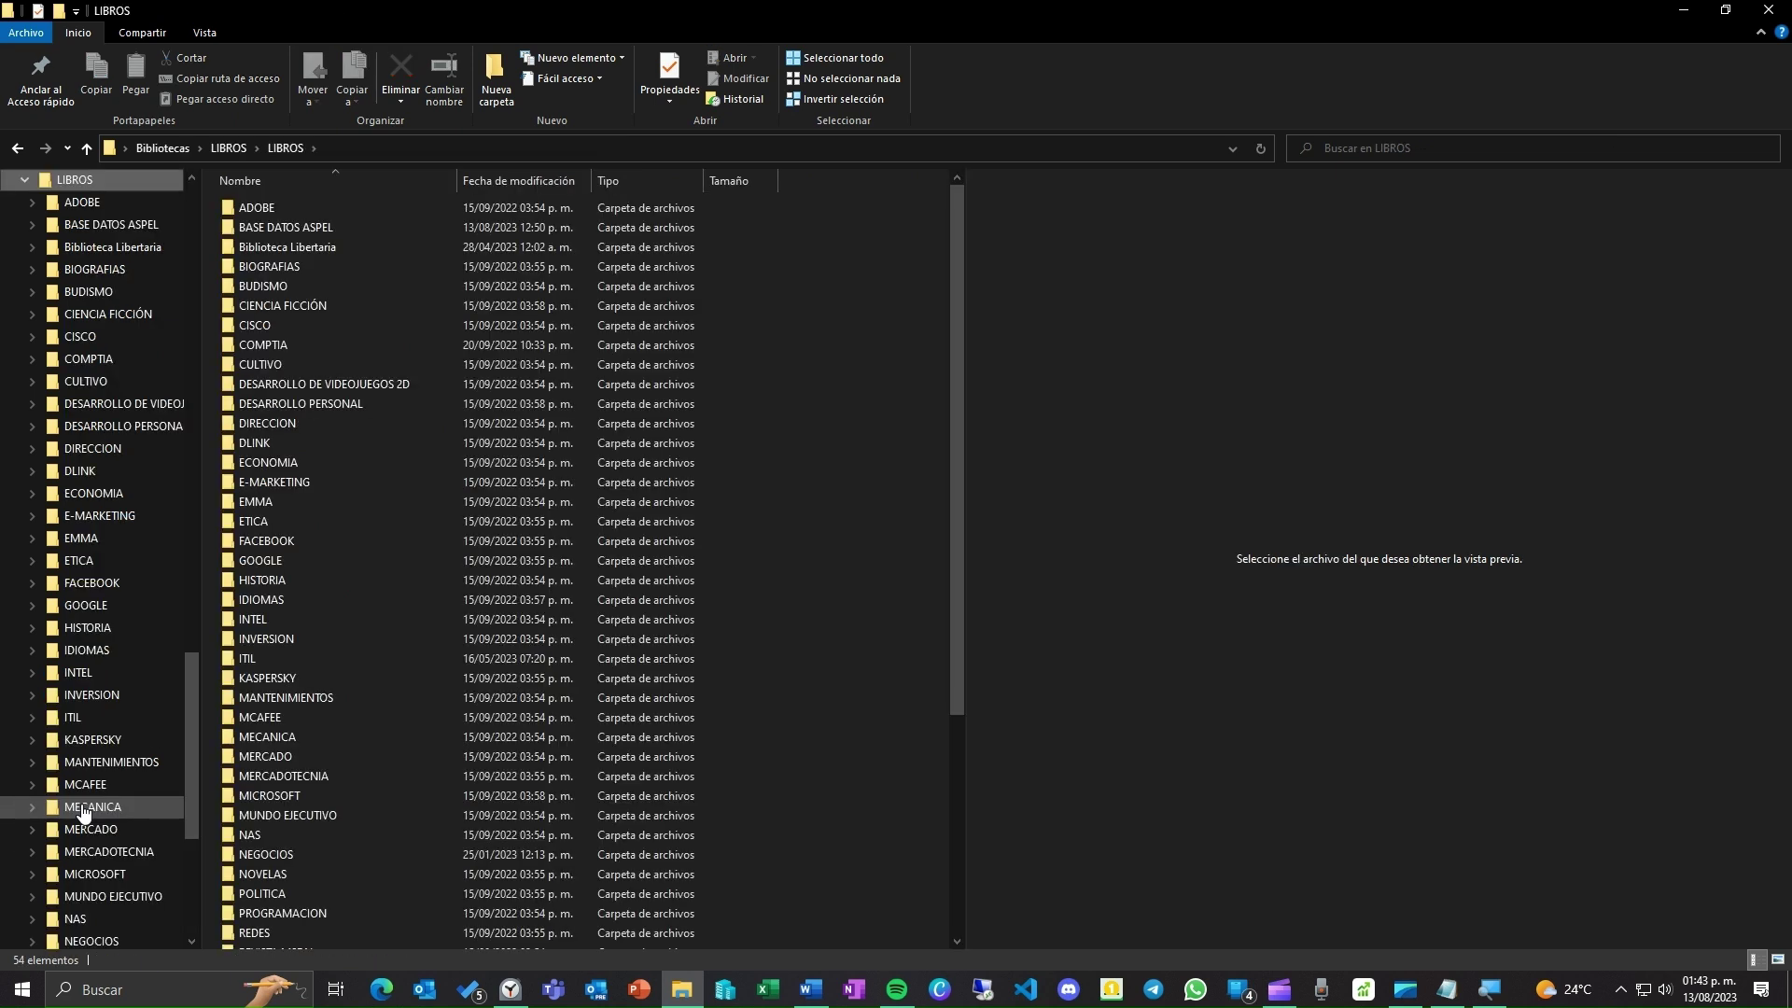
scroll(82, 803, up, 4)
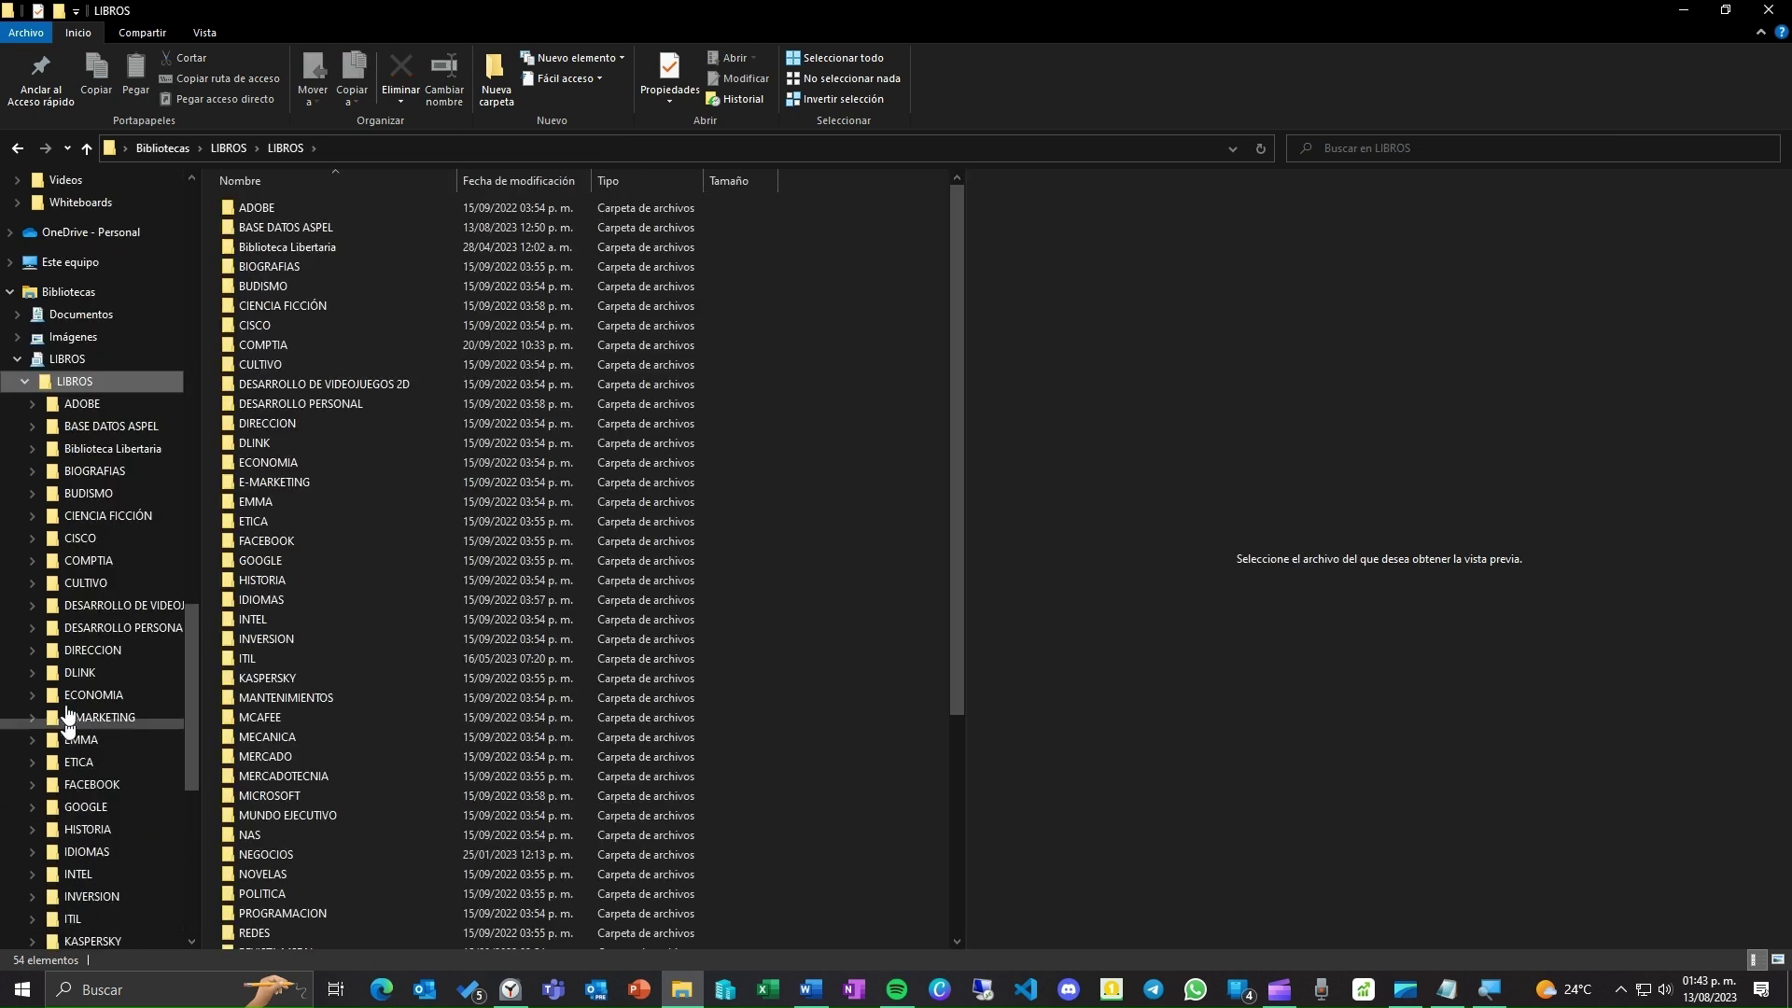
click(75, 360)
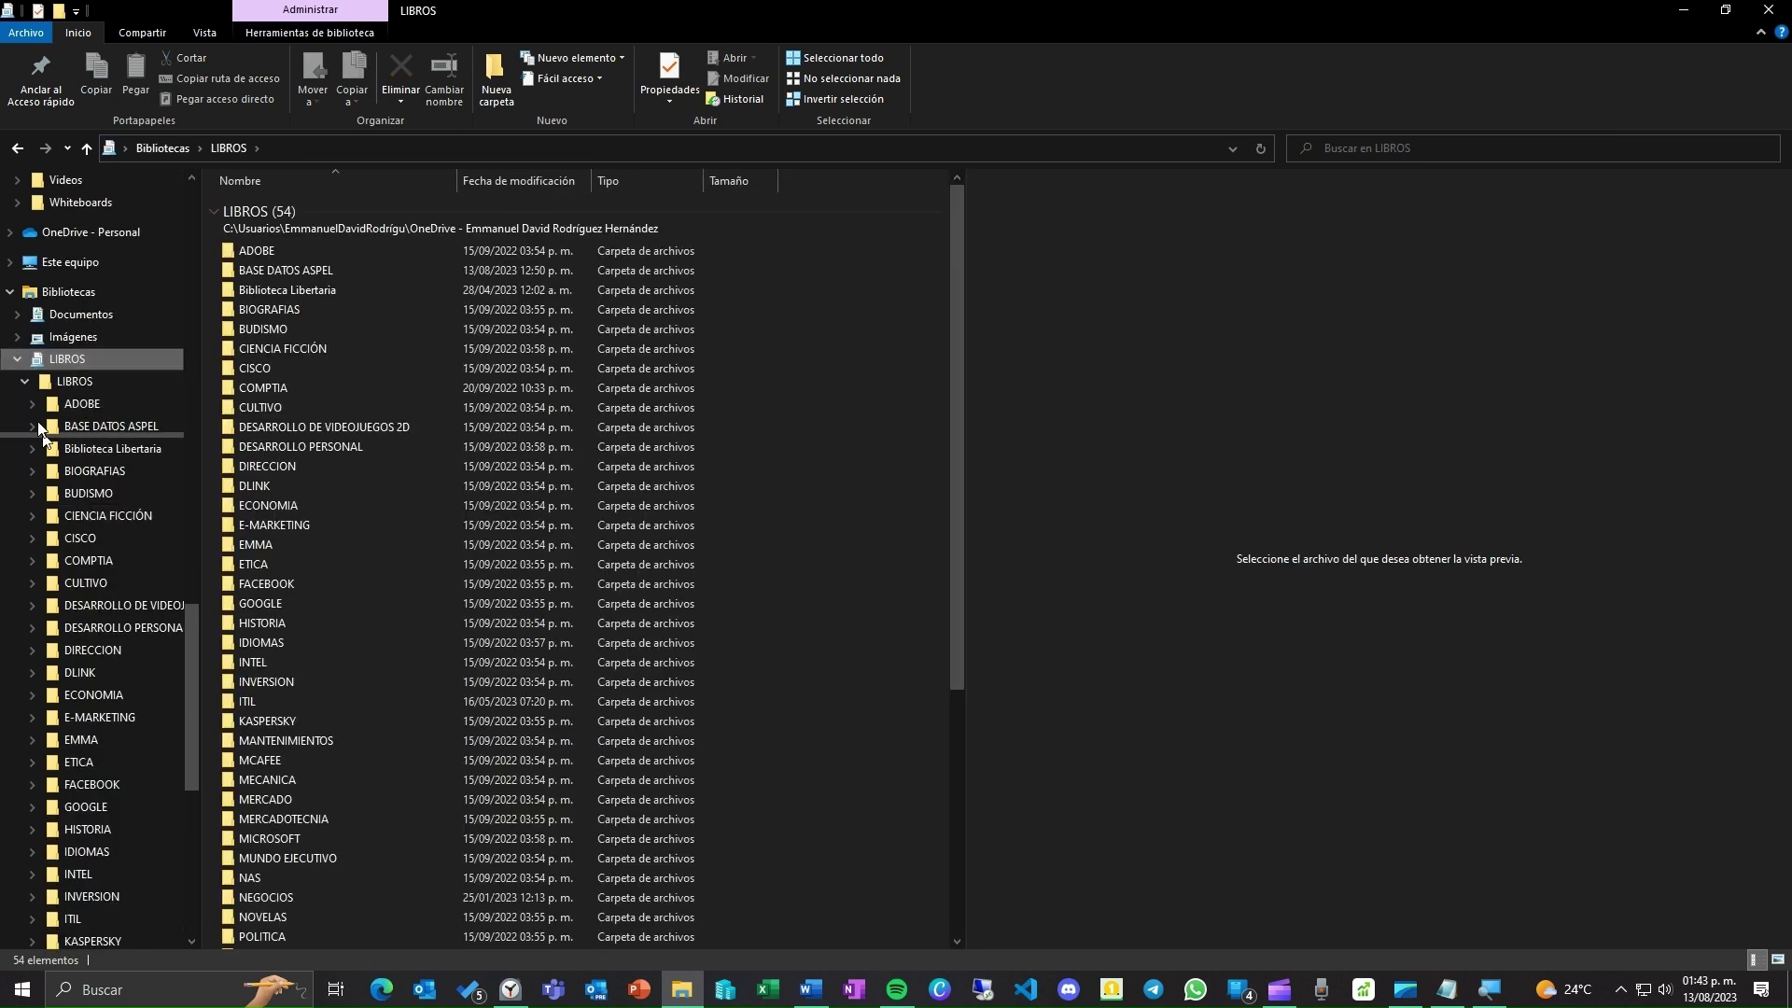
click(17, 359)
scroll(73, 560, up, 10)
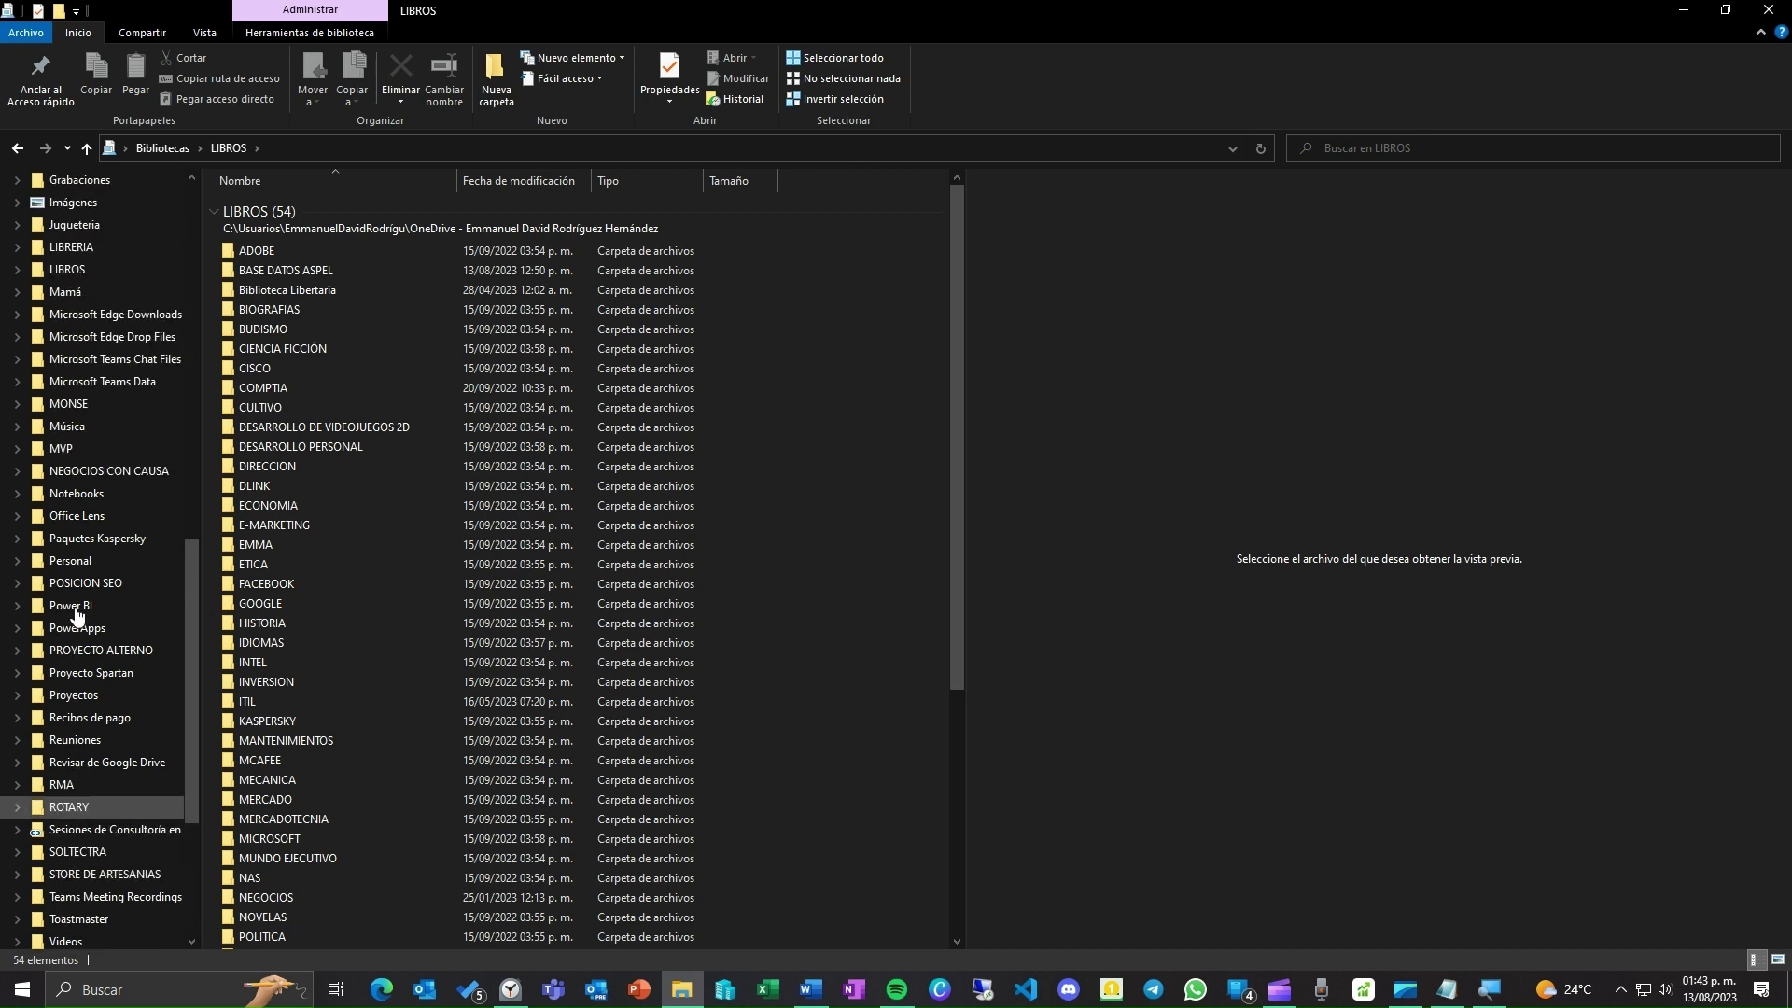
scroll(75, 607, up, 9)
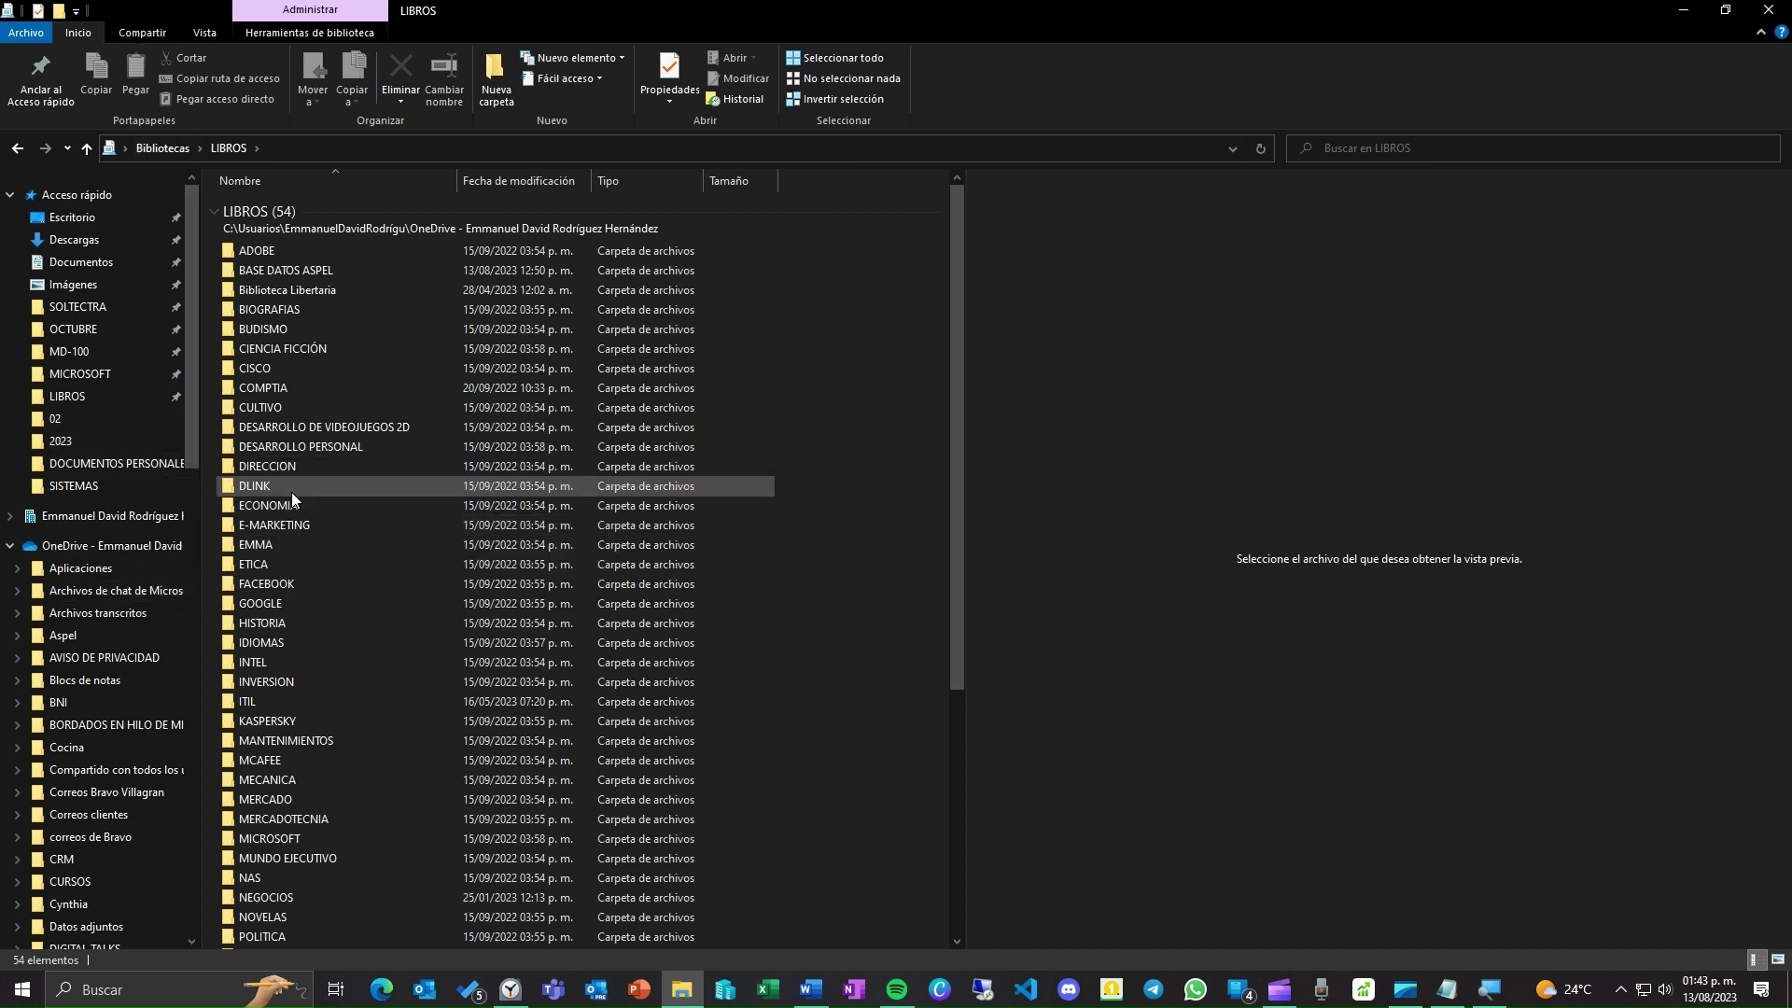
scroll(388, 616, down, 5)
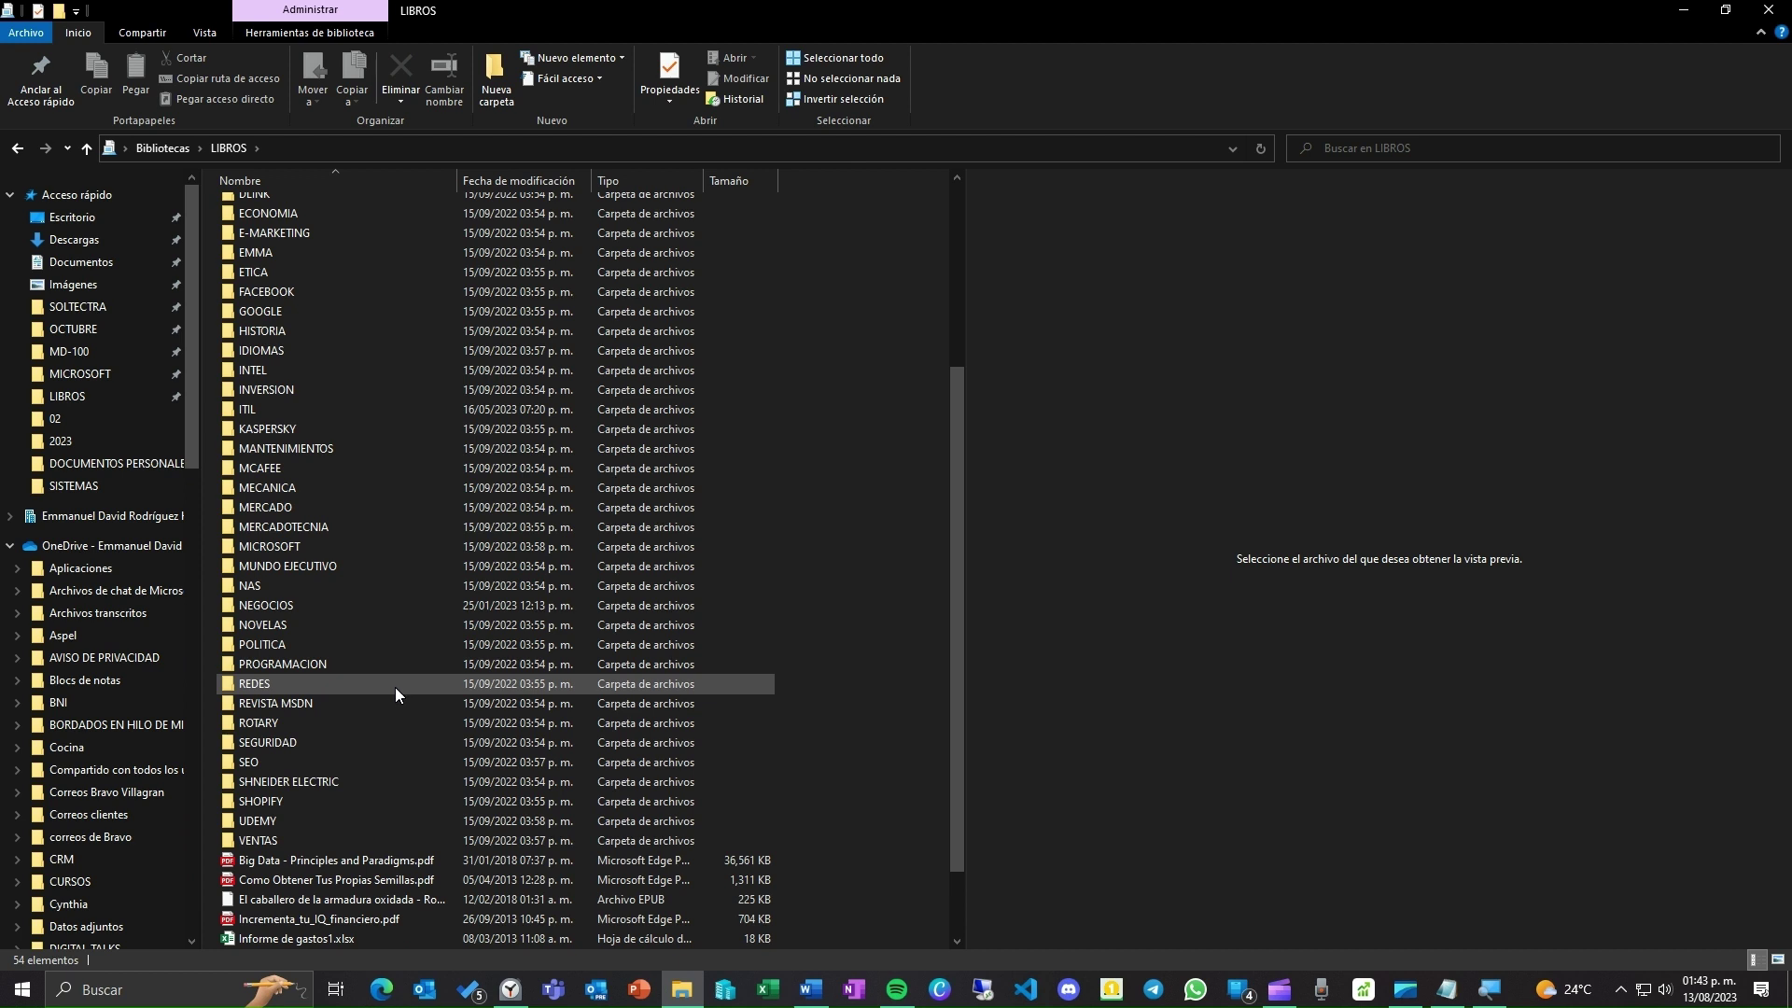
scroll(395, 687, up, 5)
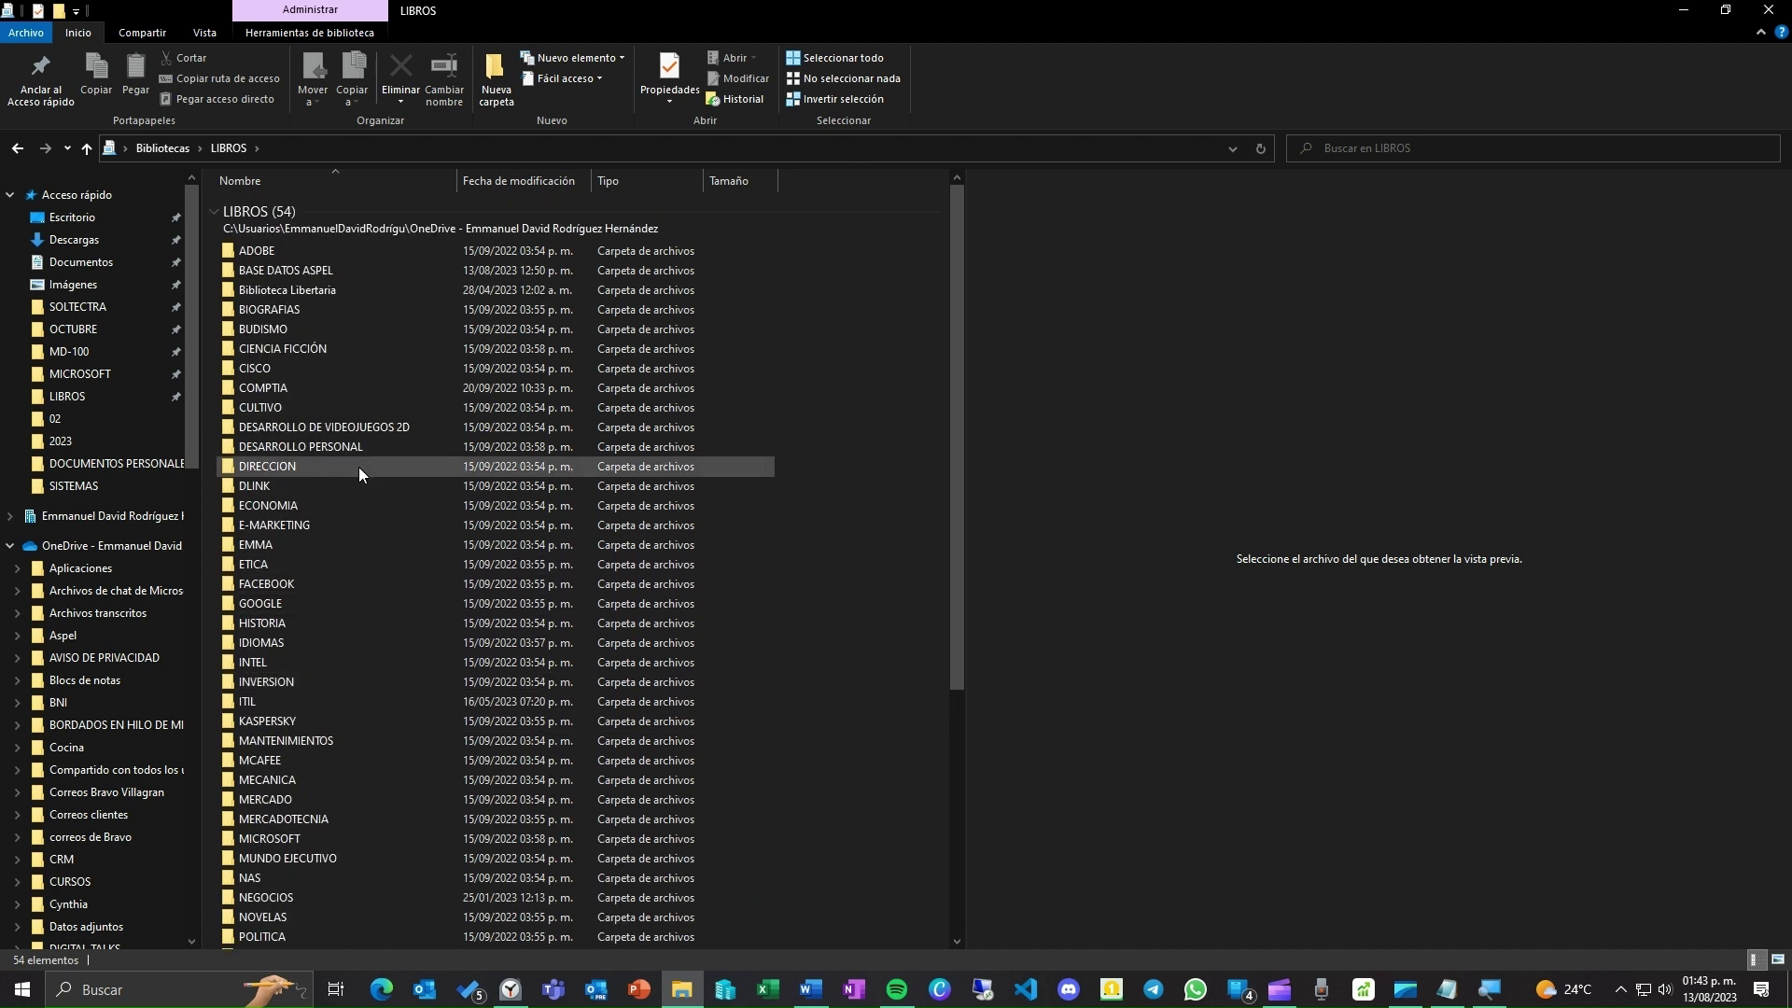
Step: For the BASE DATOS ASPEL folder, examine the map network drive dialog and its shared folder browser, then cancel both
click(305, 264)
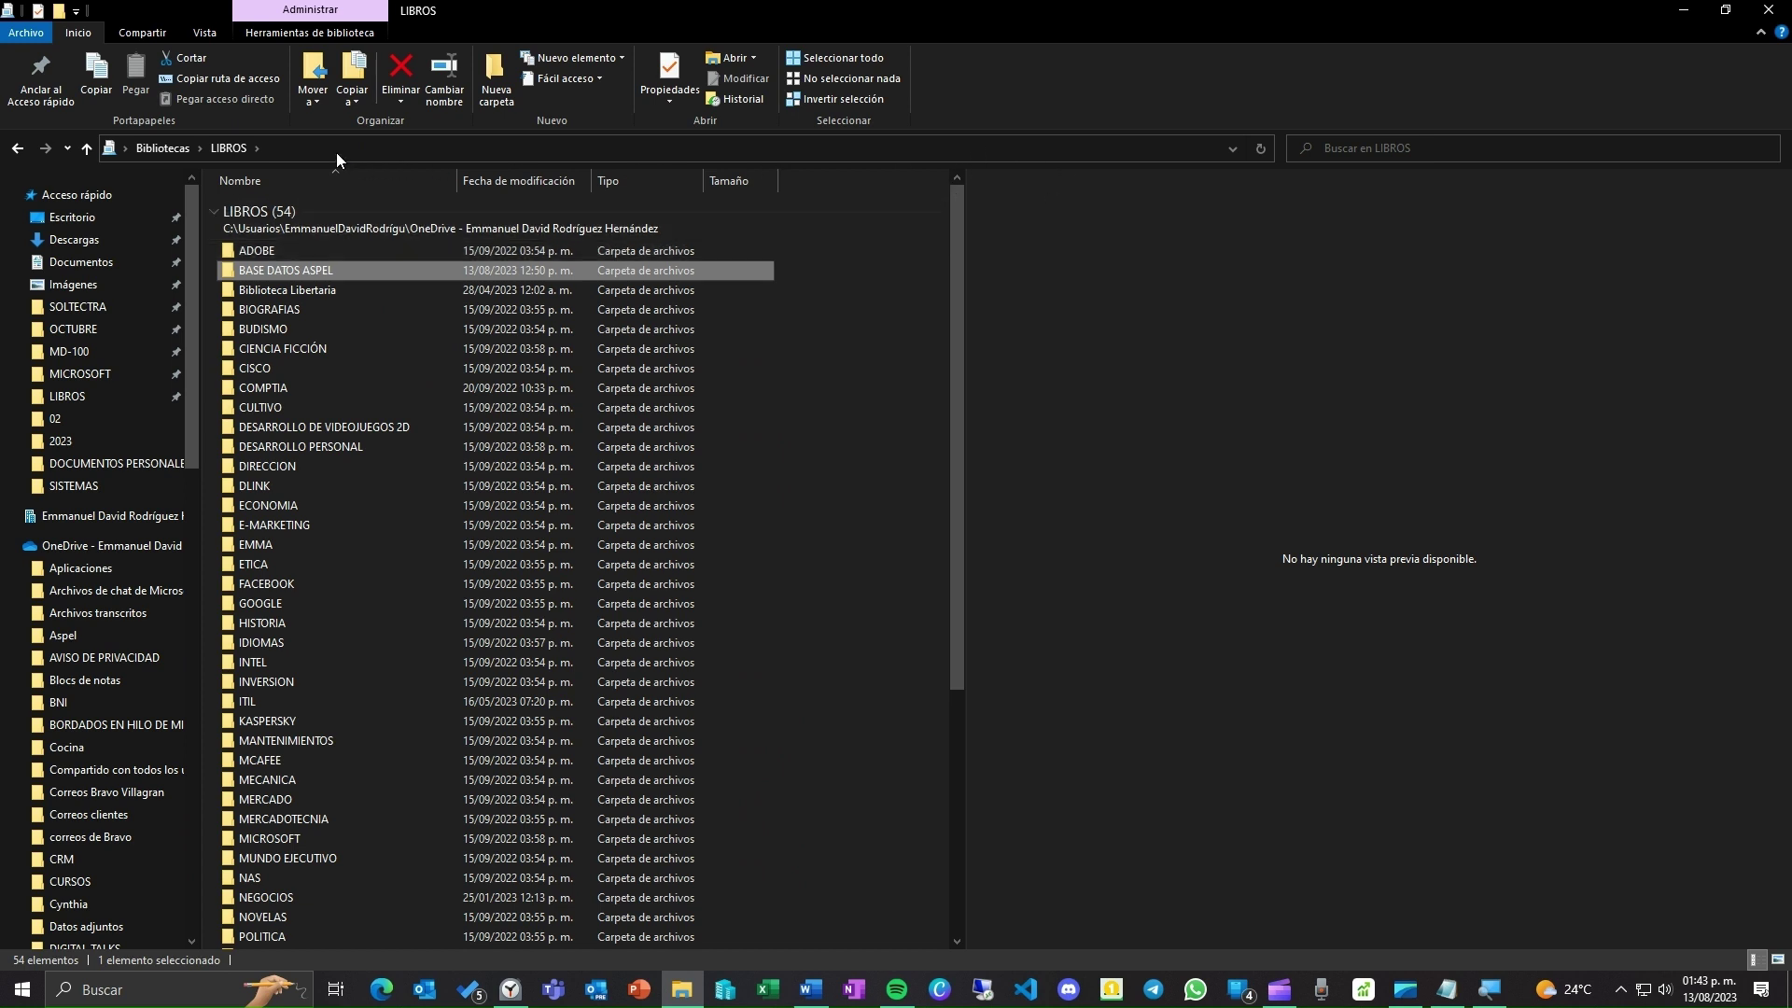
click(601, 79)
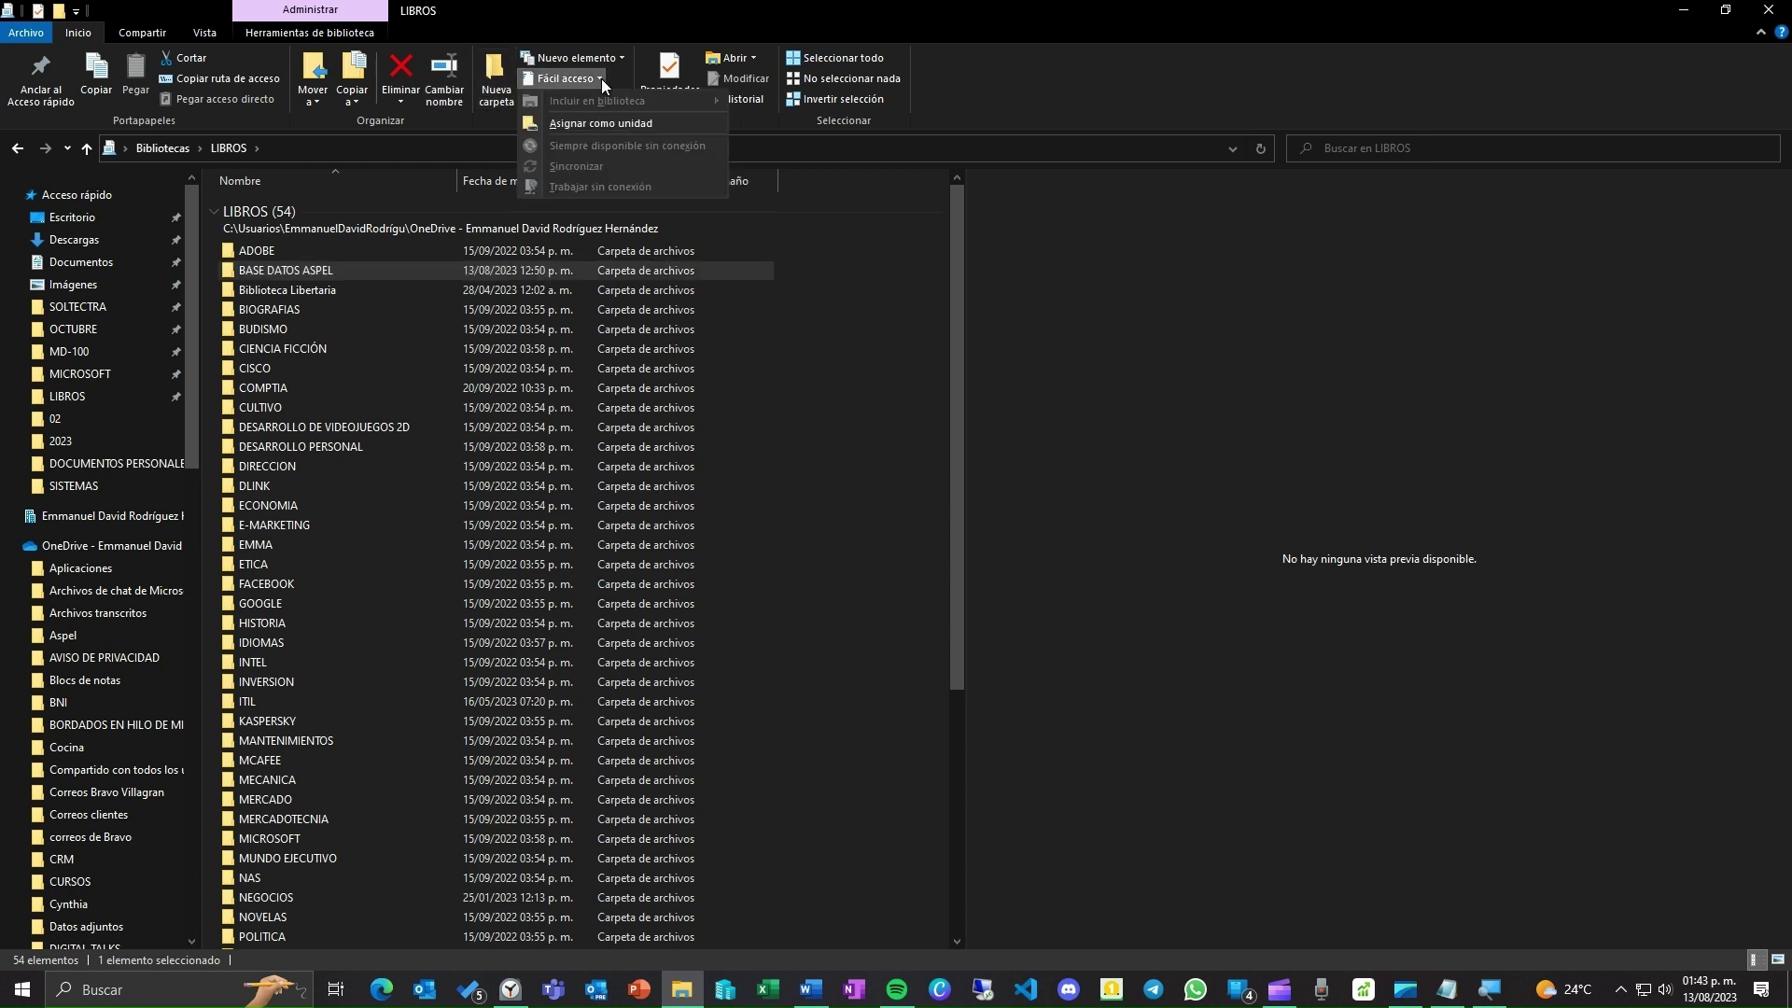
click(616, 124)
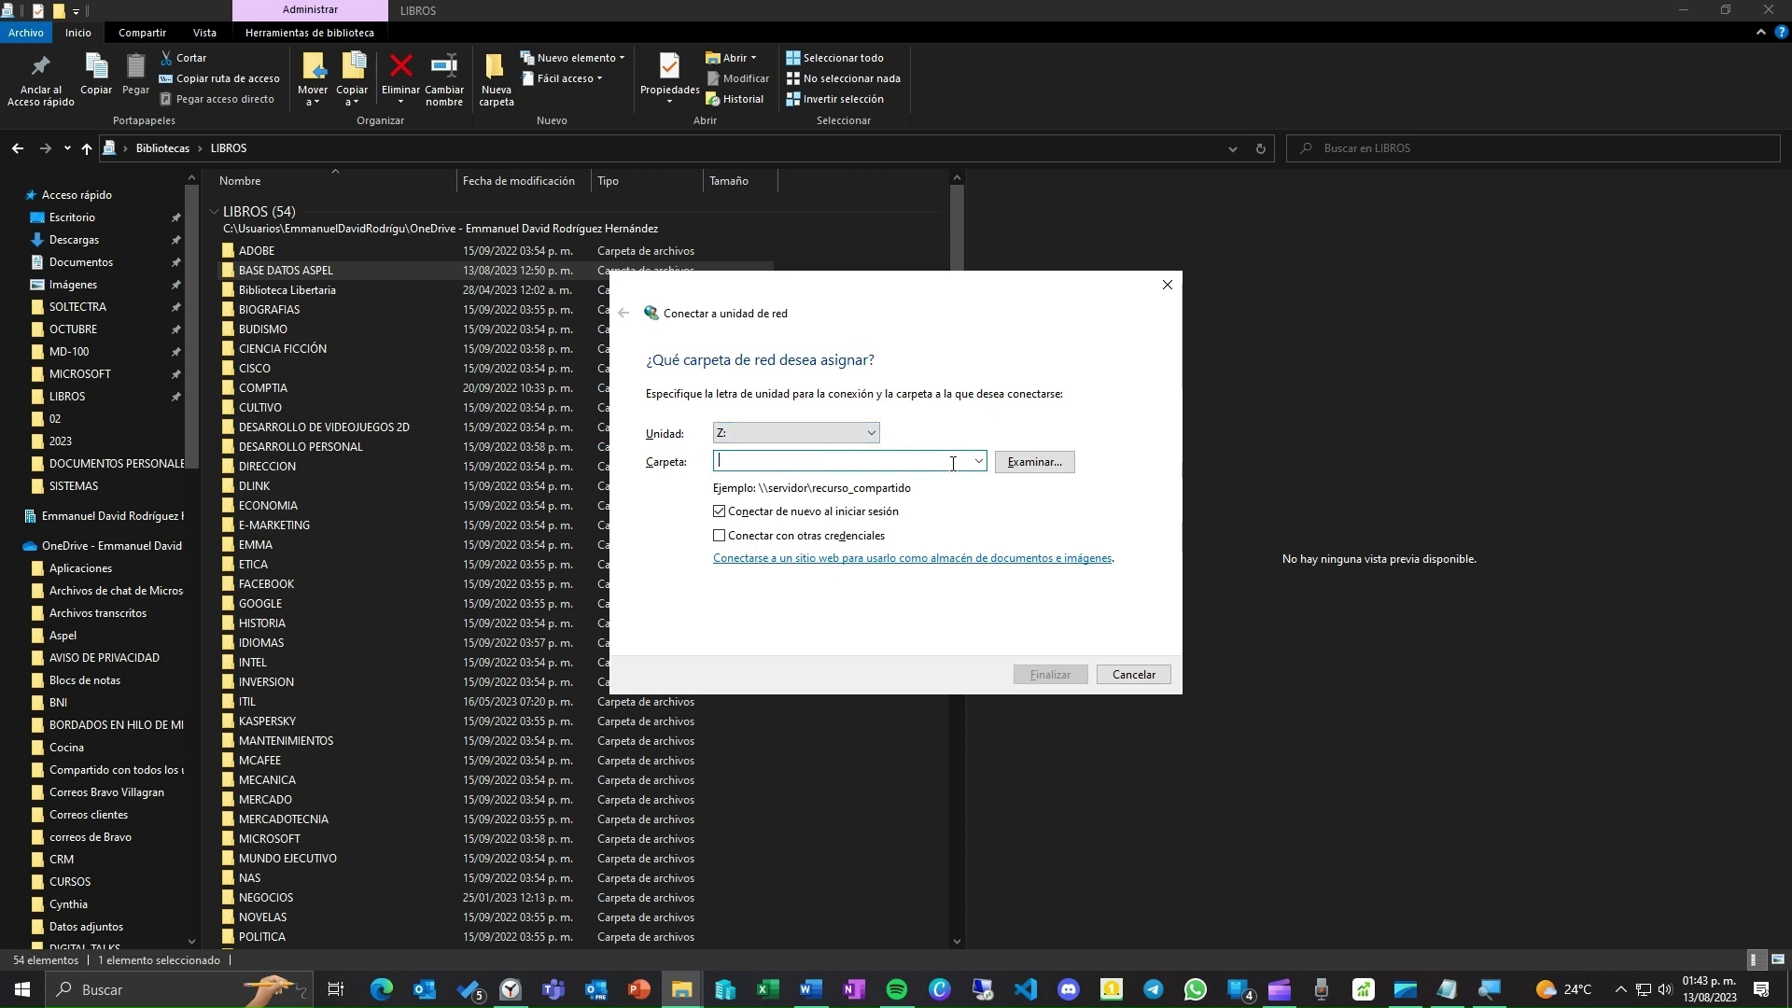
click(1023, 470)
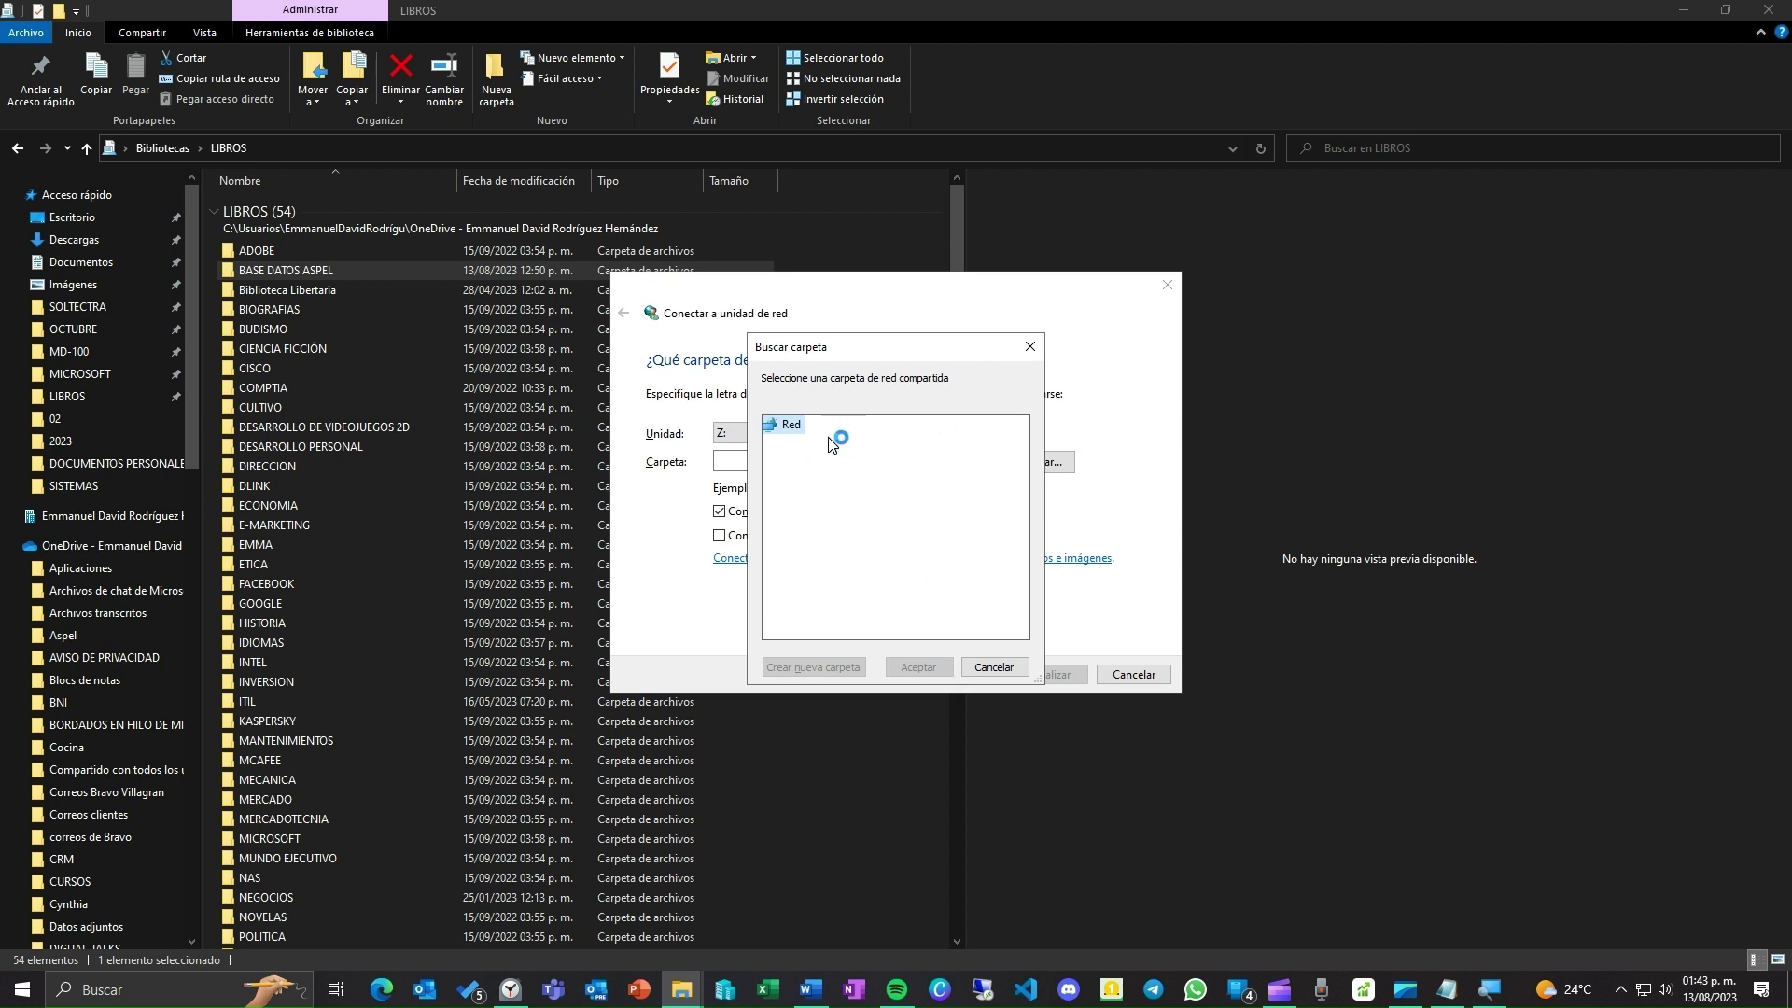
click(994, 667)
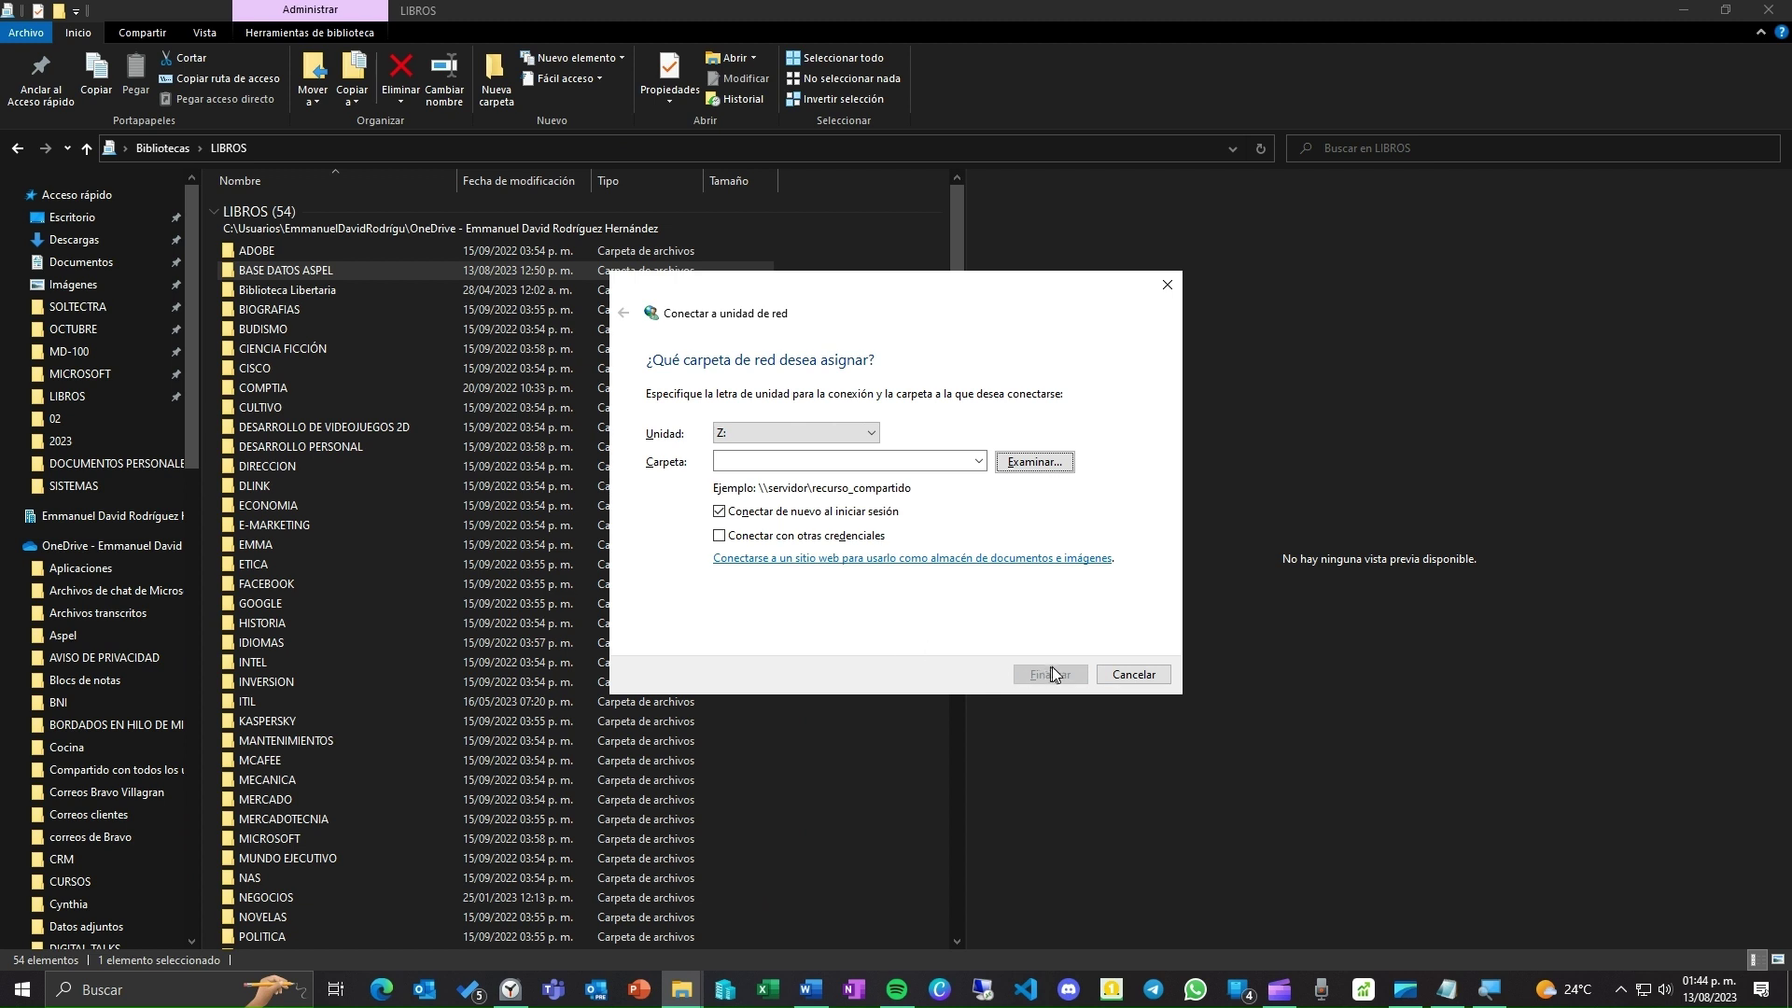
click(1145, 675)
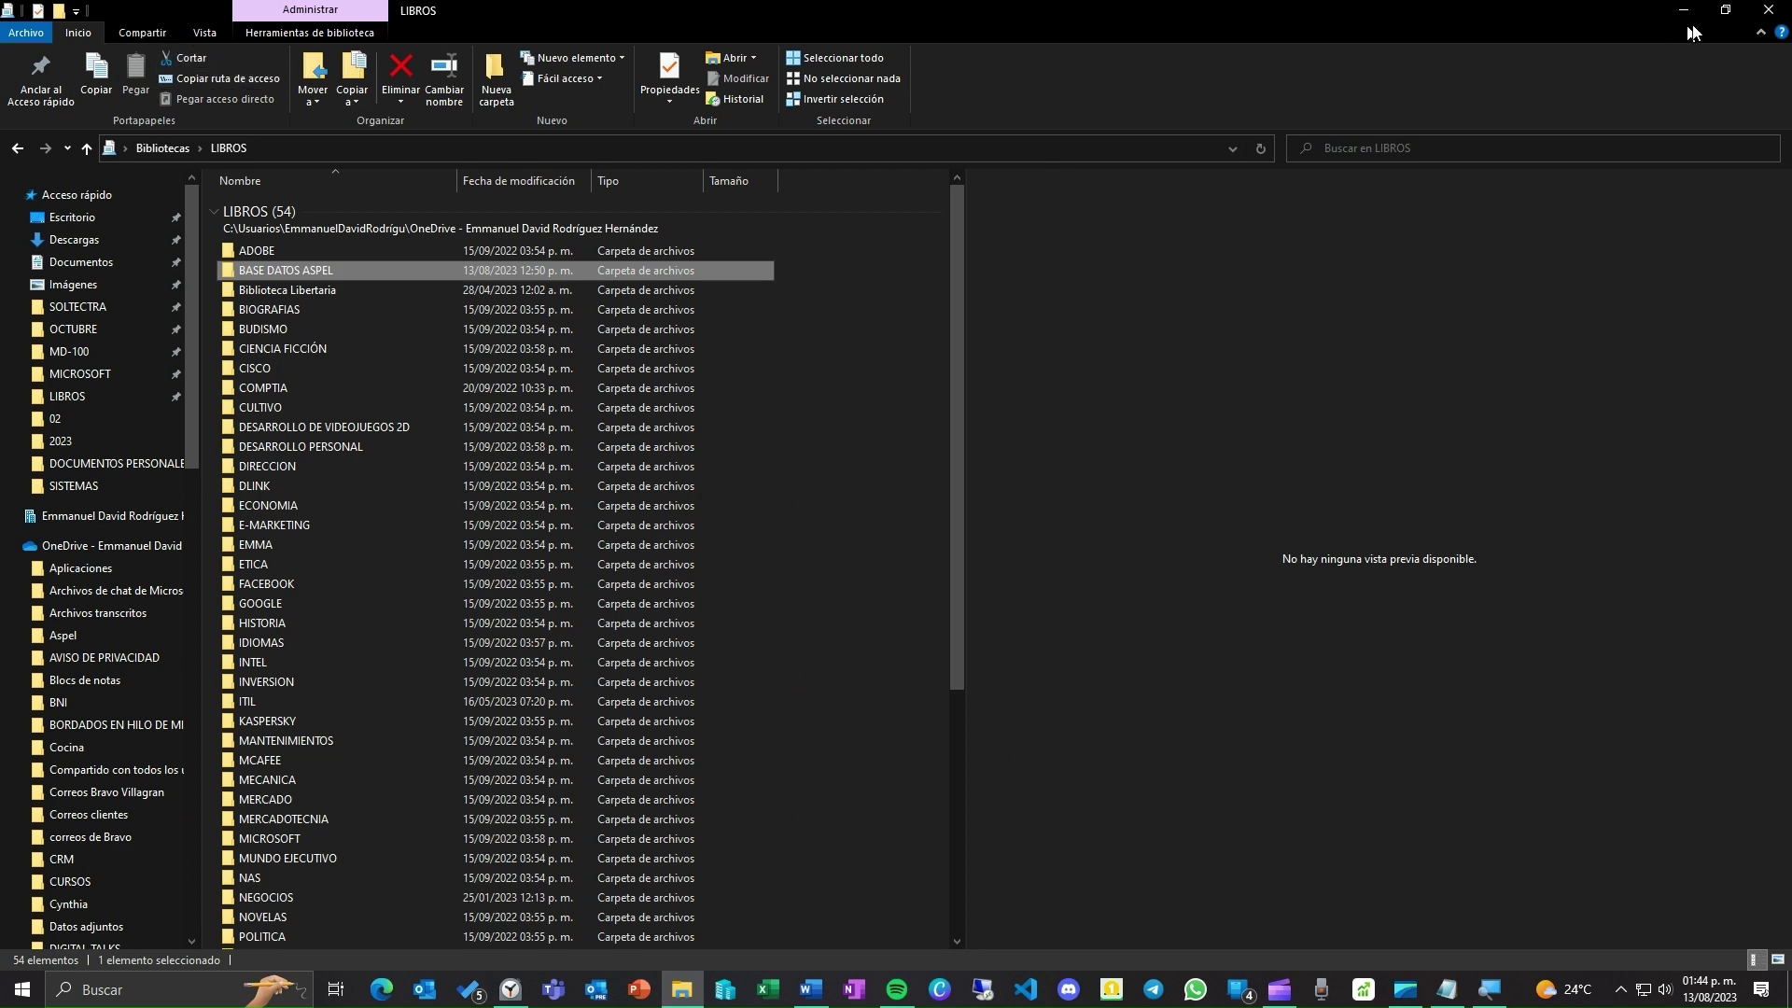
Step: Restore the LIBROS window to its smaller size, then switch to Word and create a document from the small-business email marketing template
click(1725, 9)
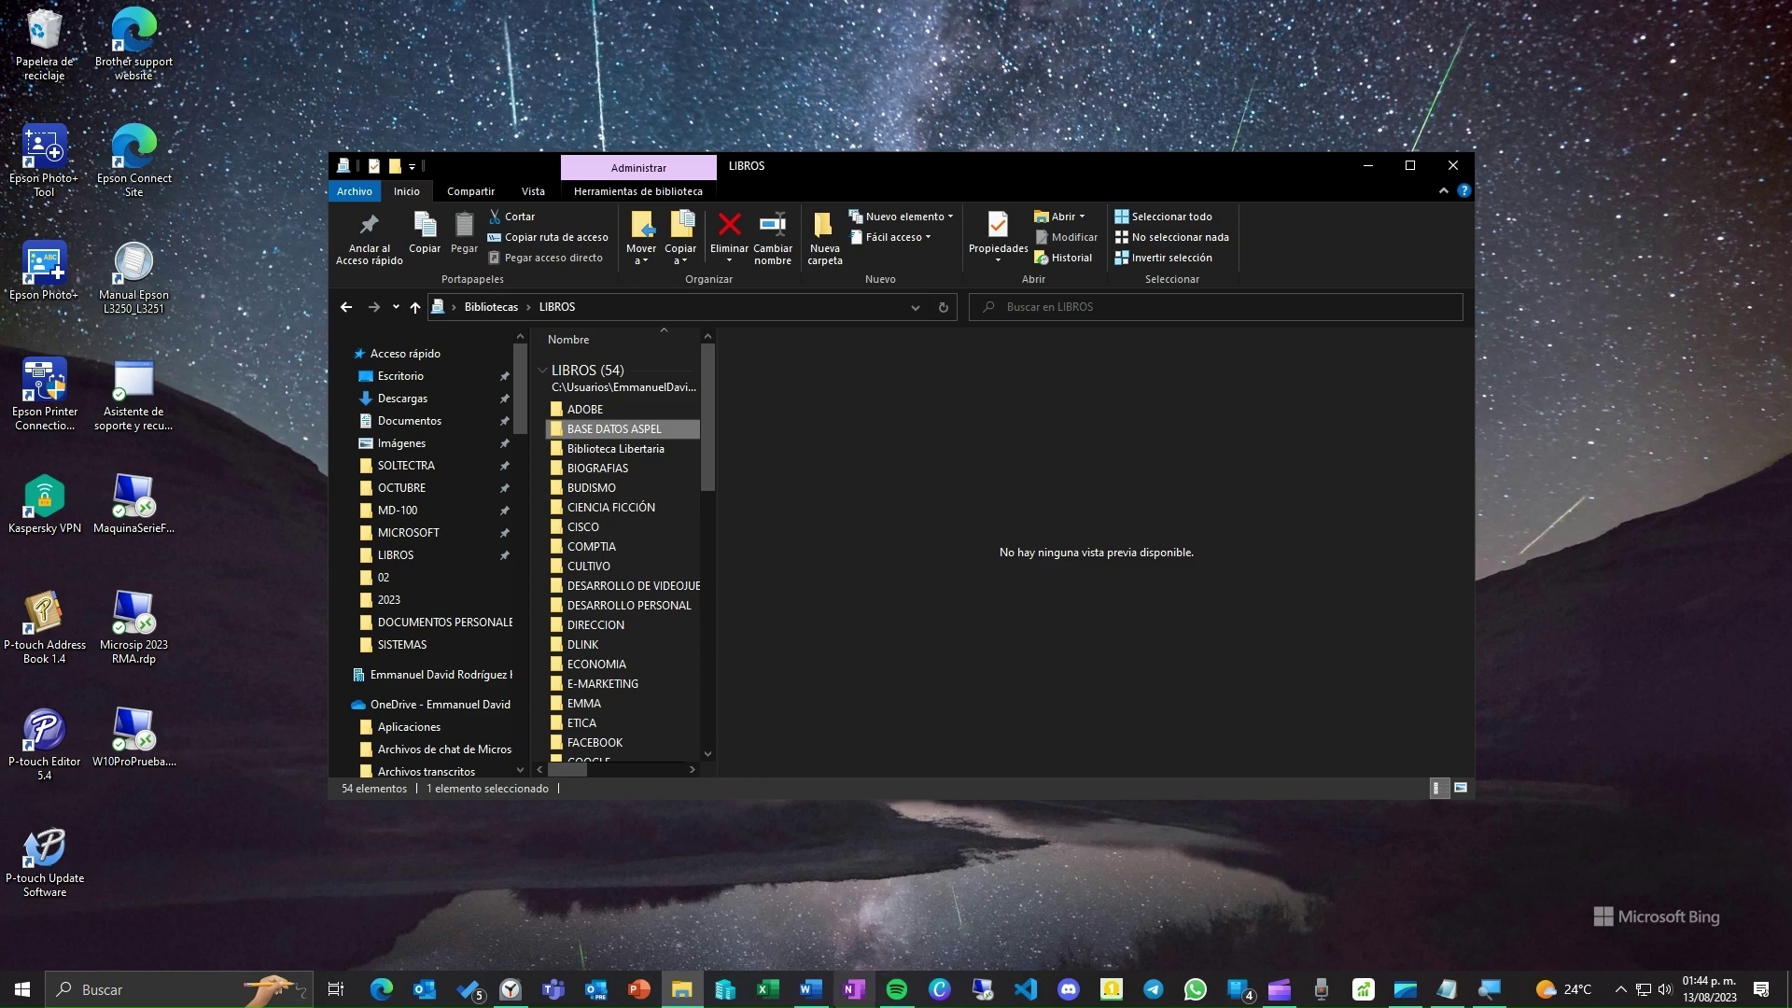
click(811, 989)
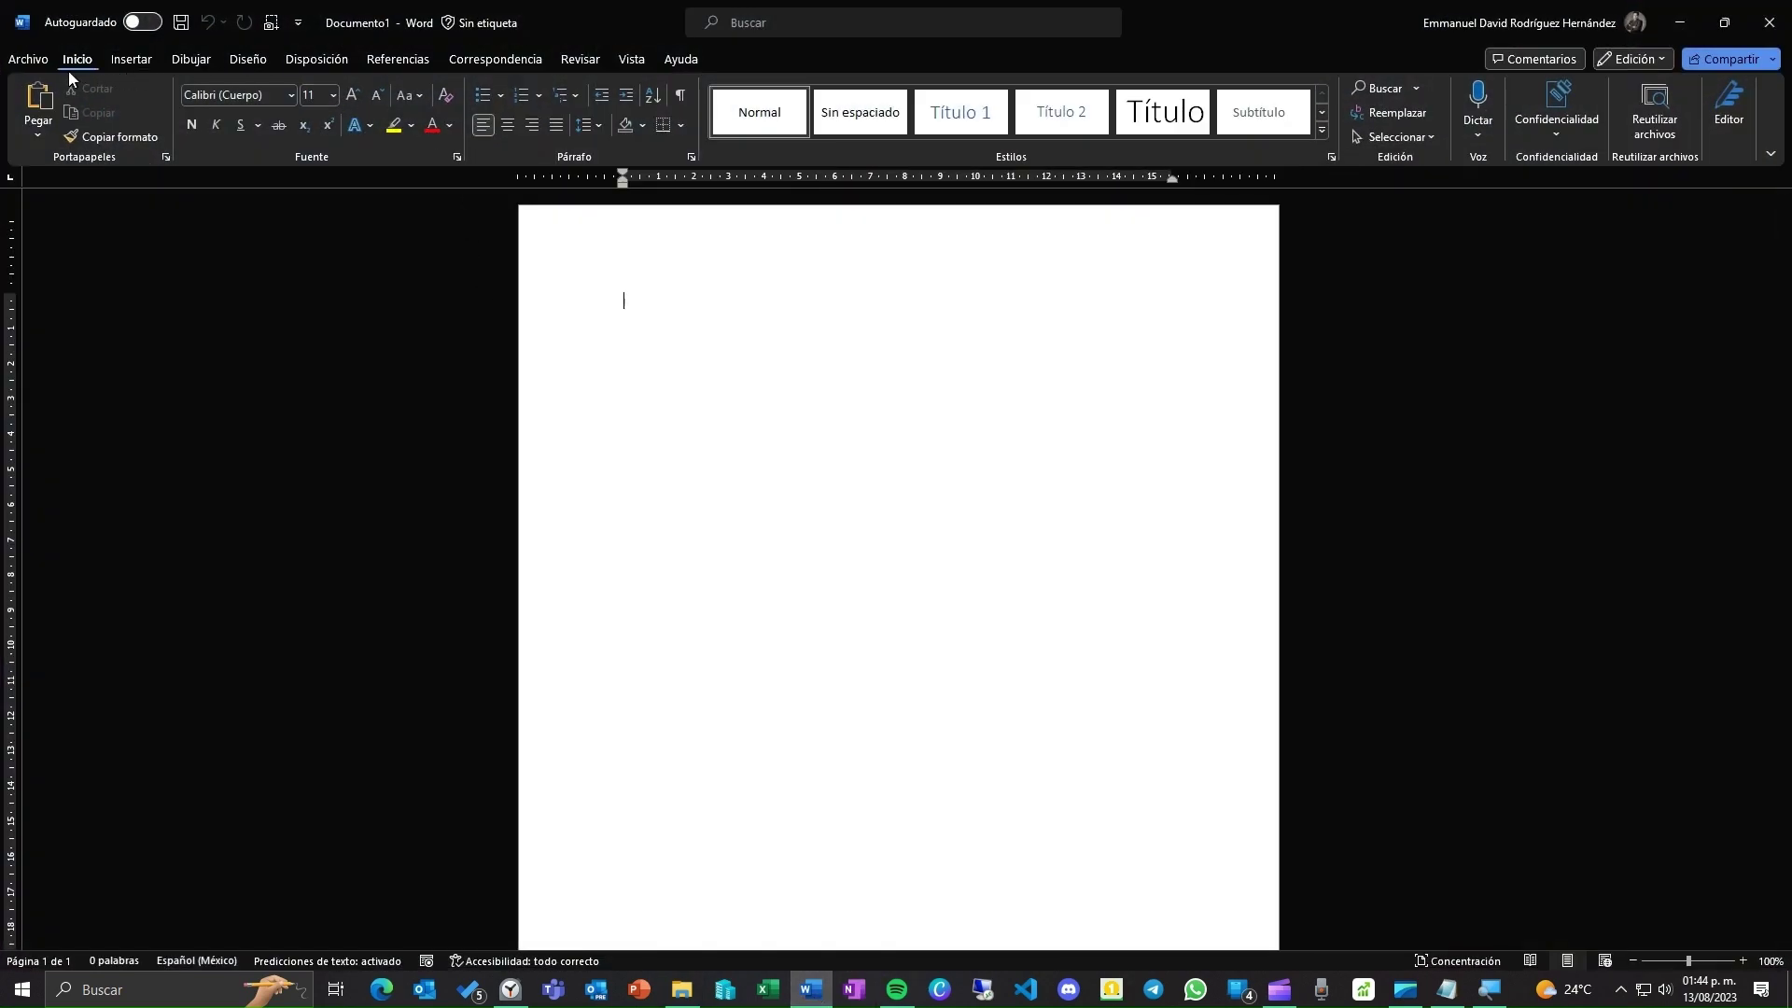
click(49, 66)
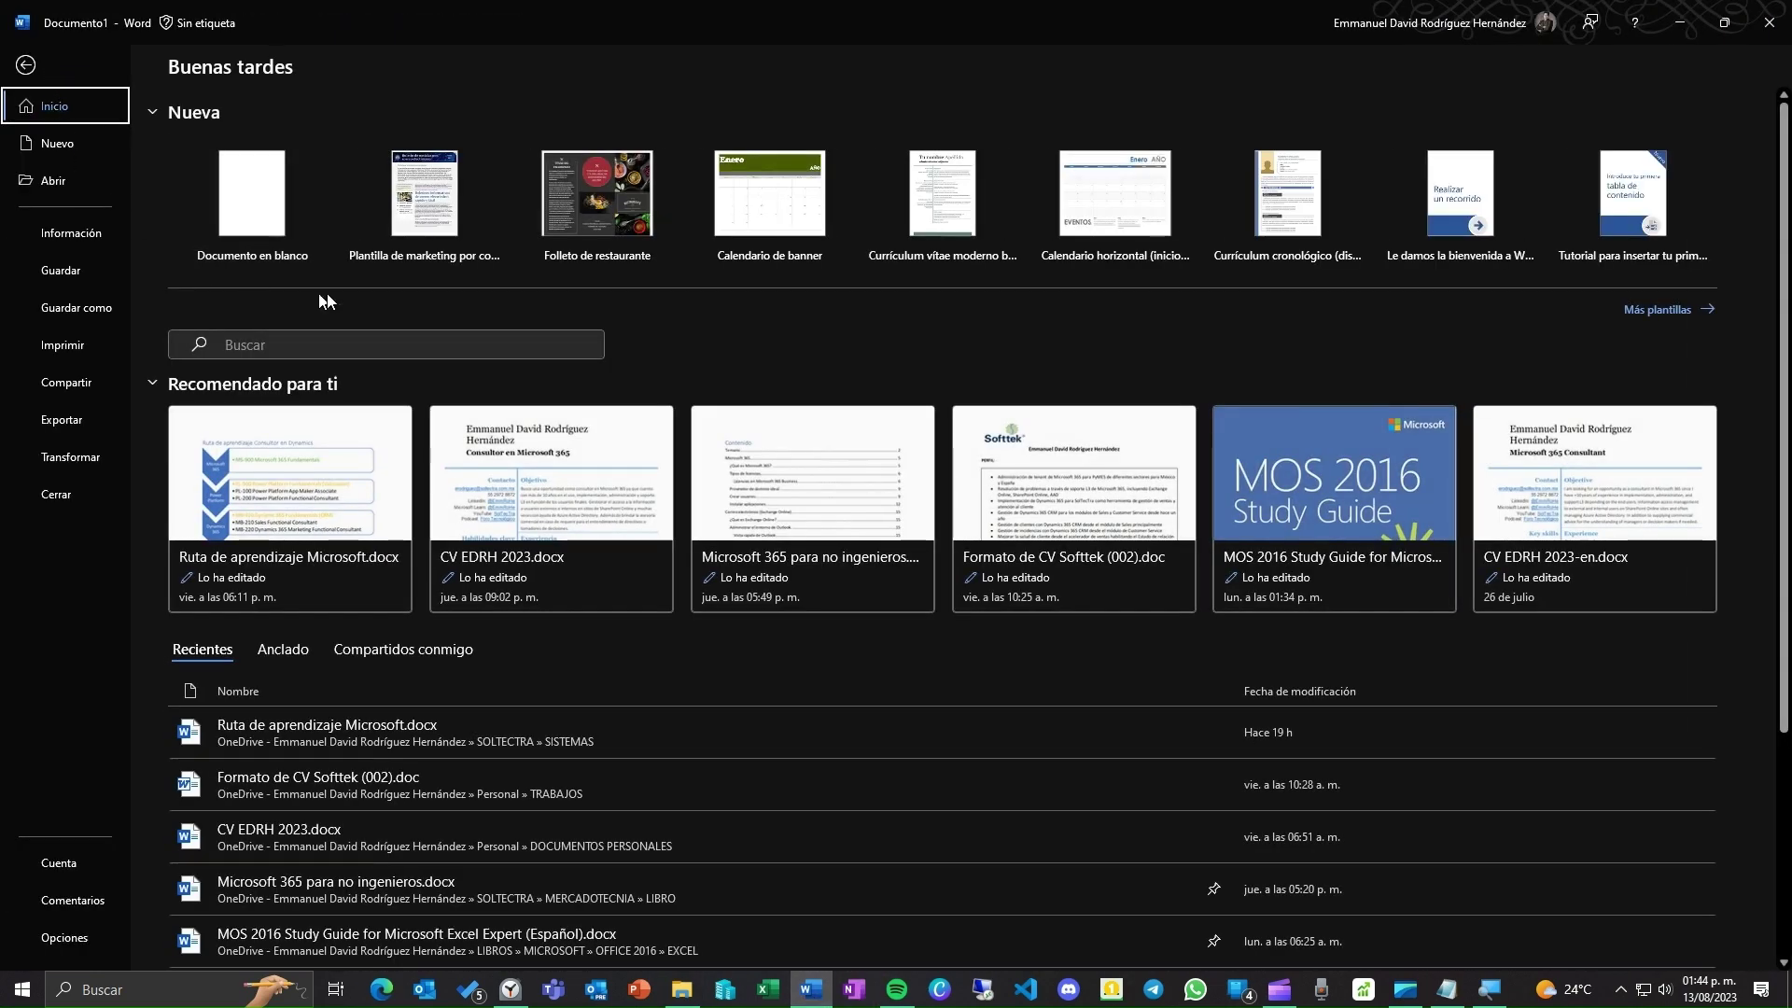
click(384, 265)
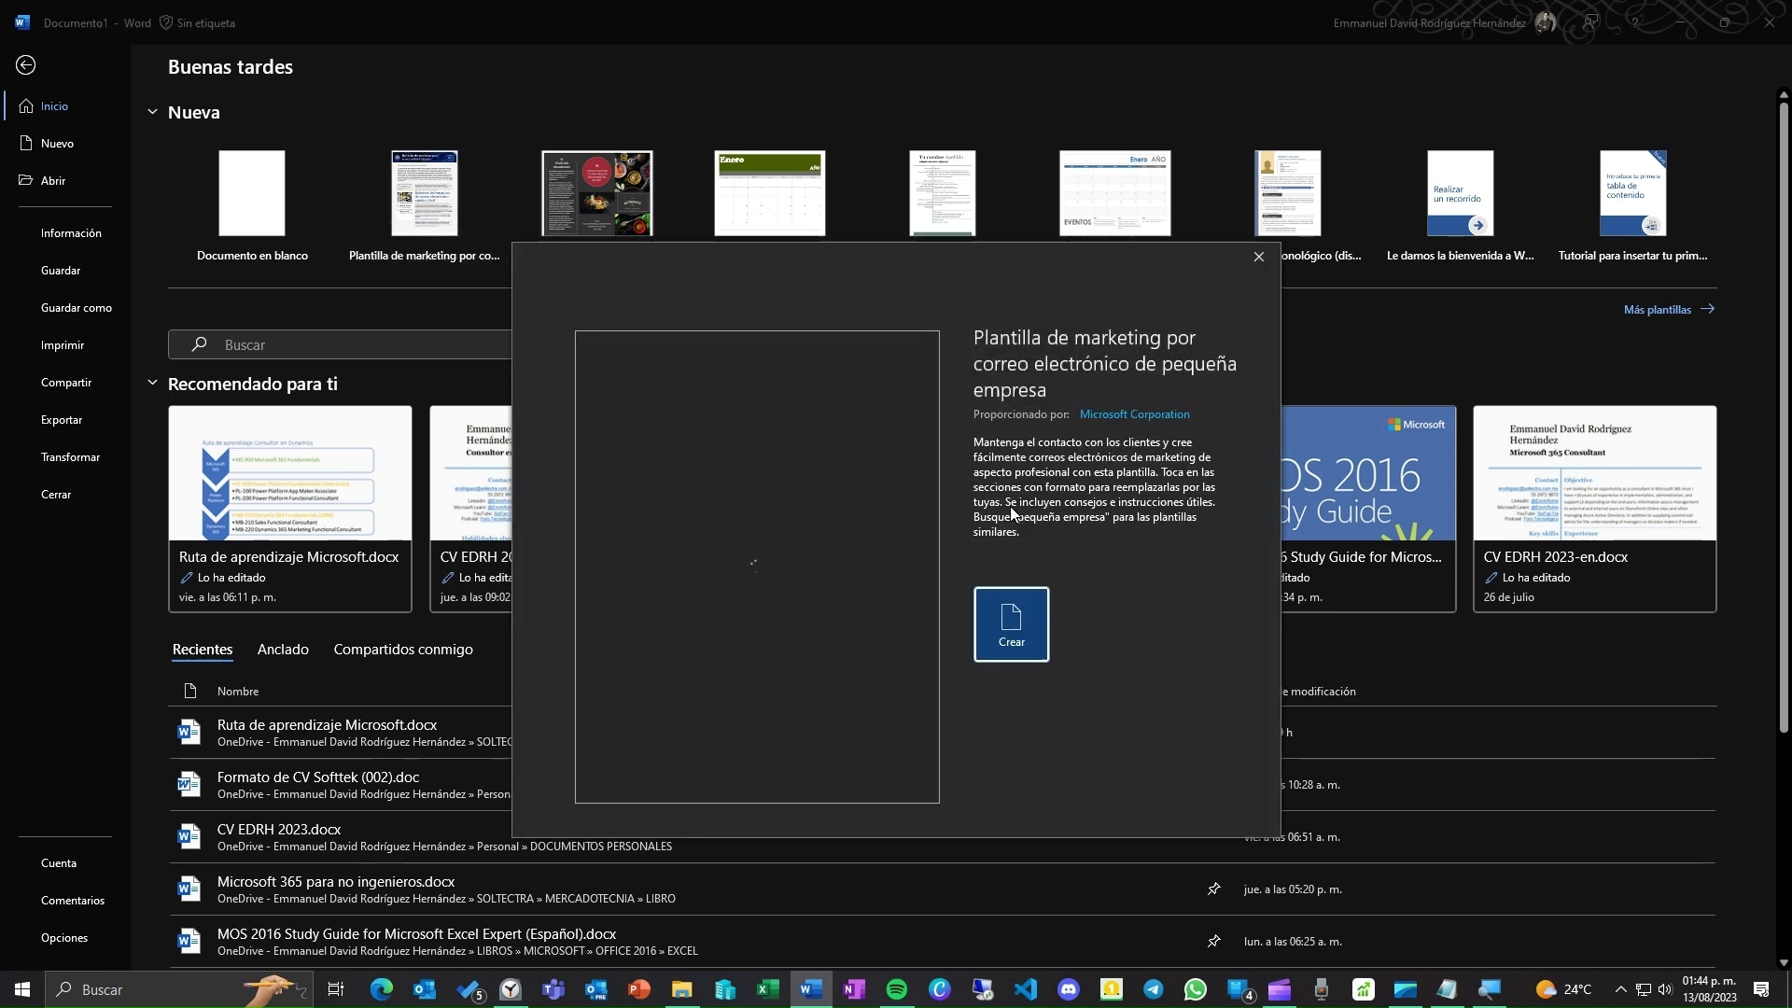
click(999, 635)
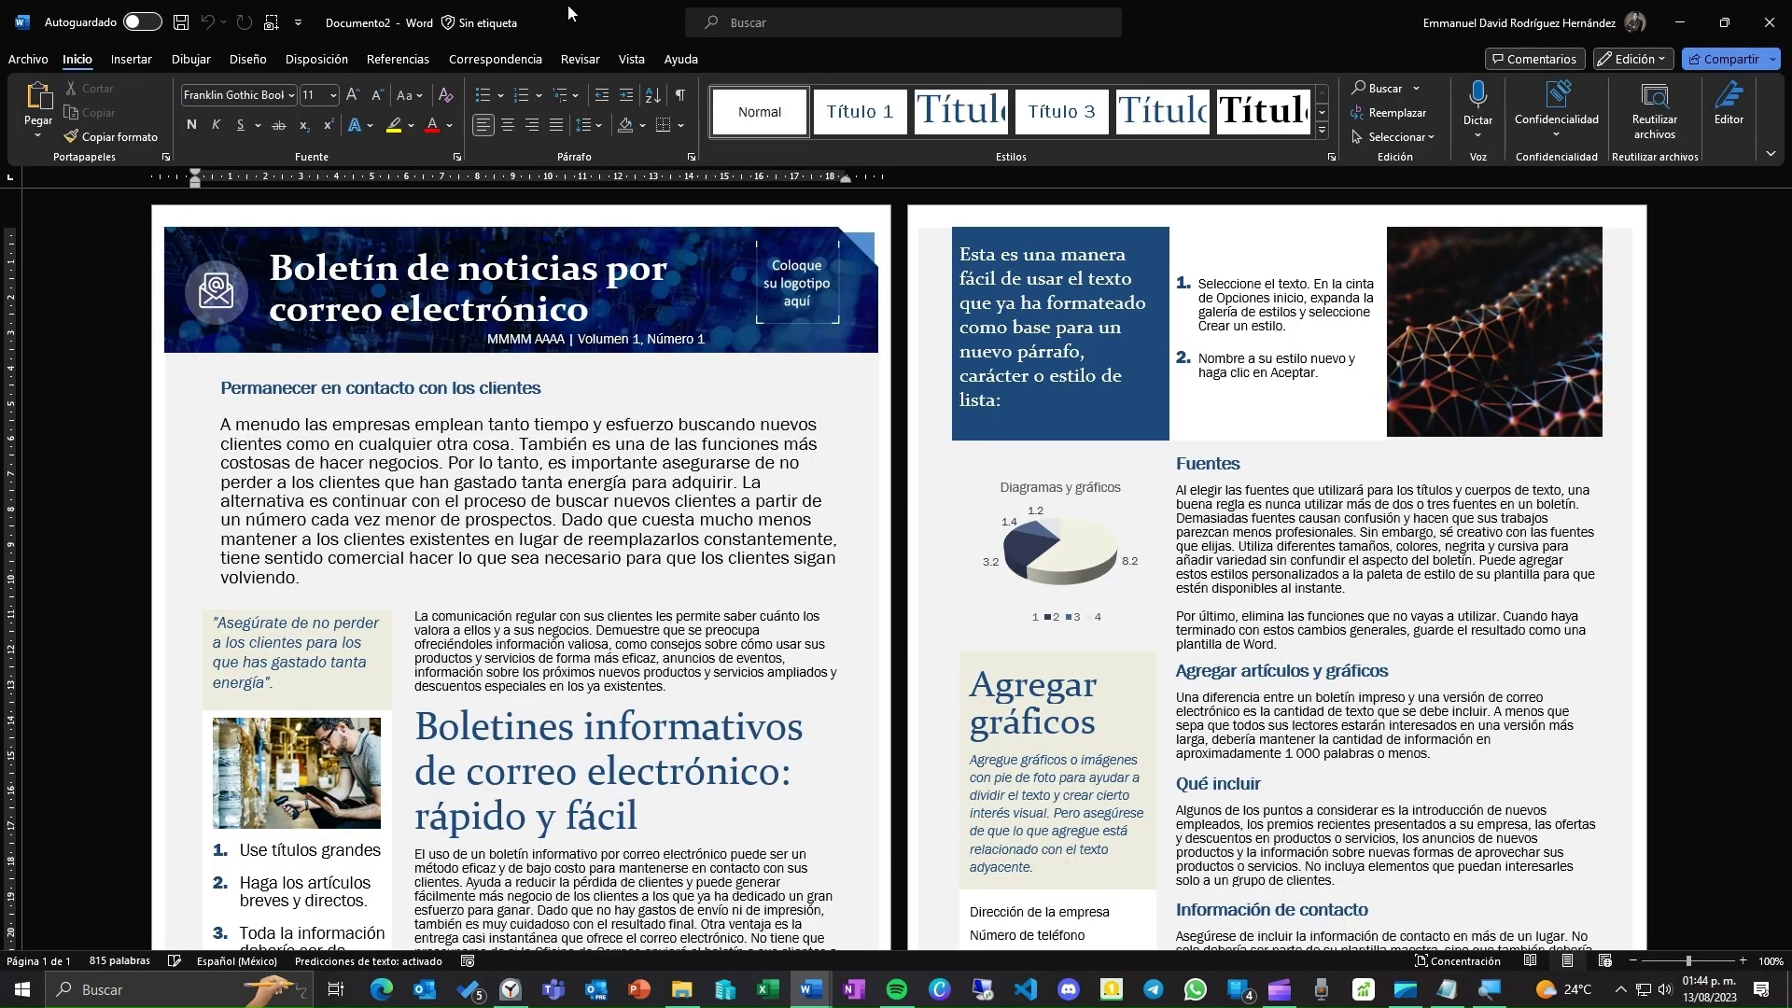
Step: Tile the windows with the newsletter document on the right half, Documento1 in the upper-left quarter and Bloc de notas in the lower-left quarter
drag(568, 3, 1791, 317)
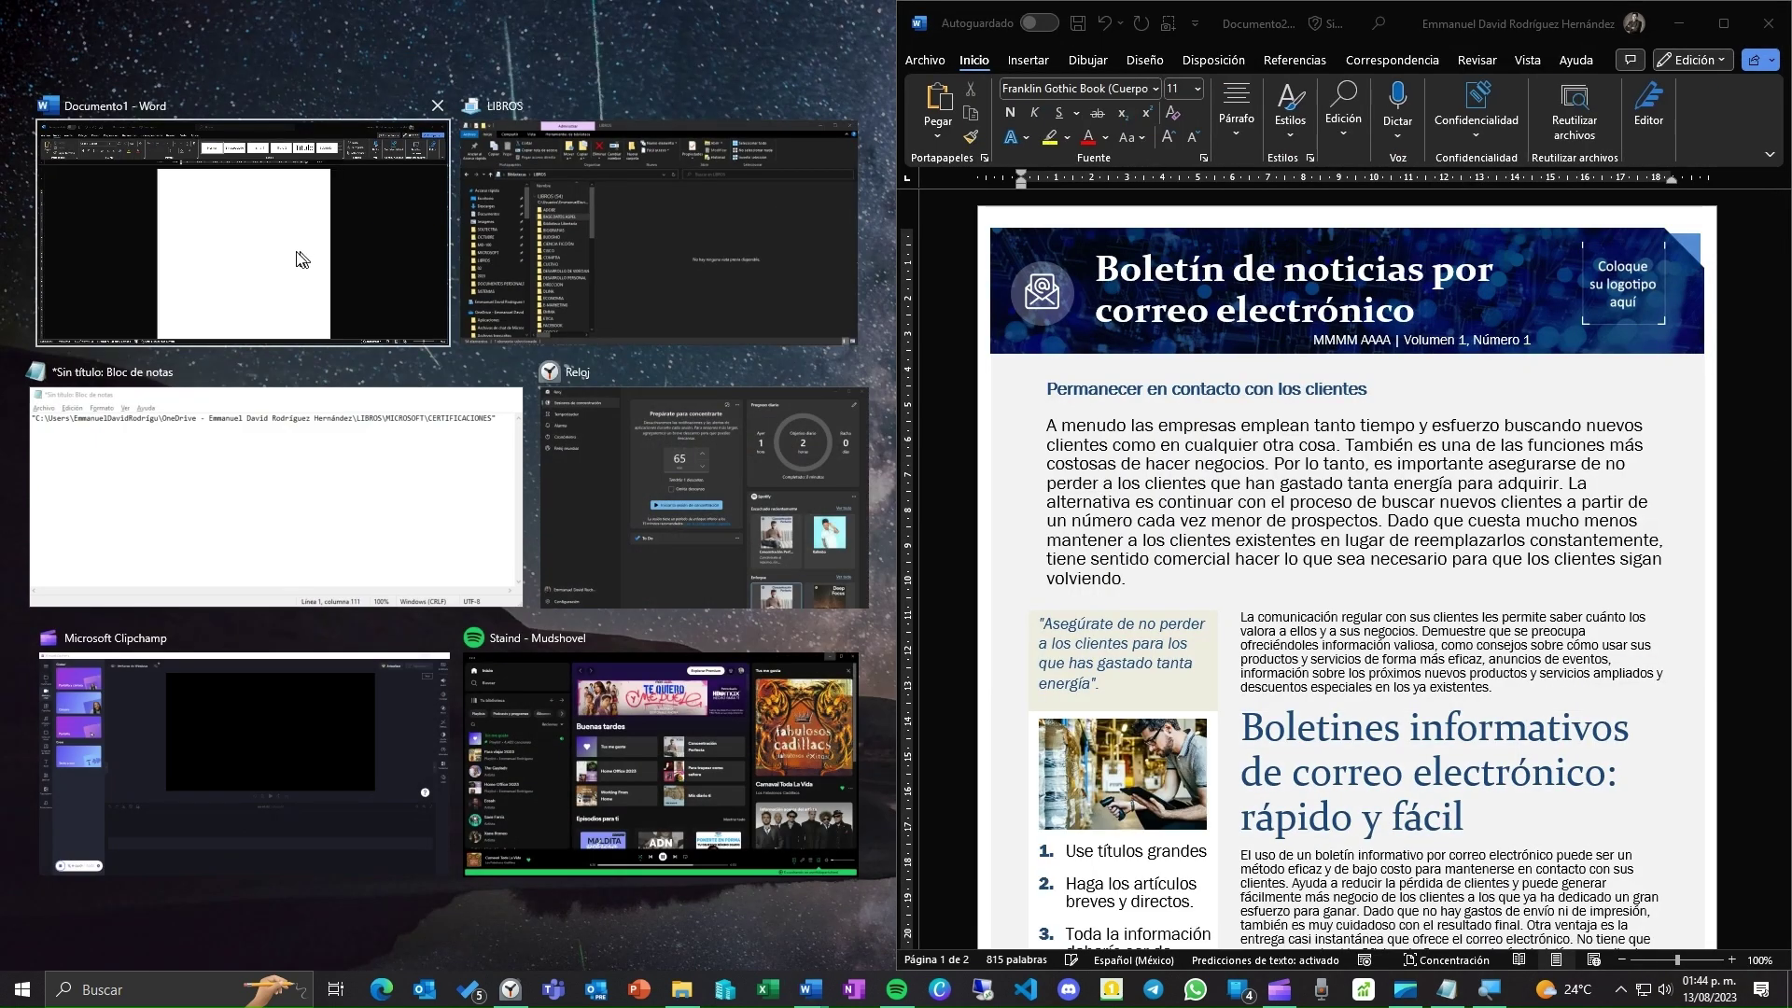
click(232, 294)
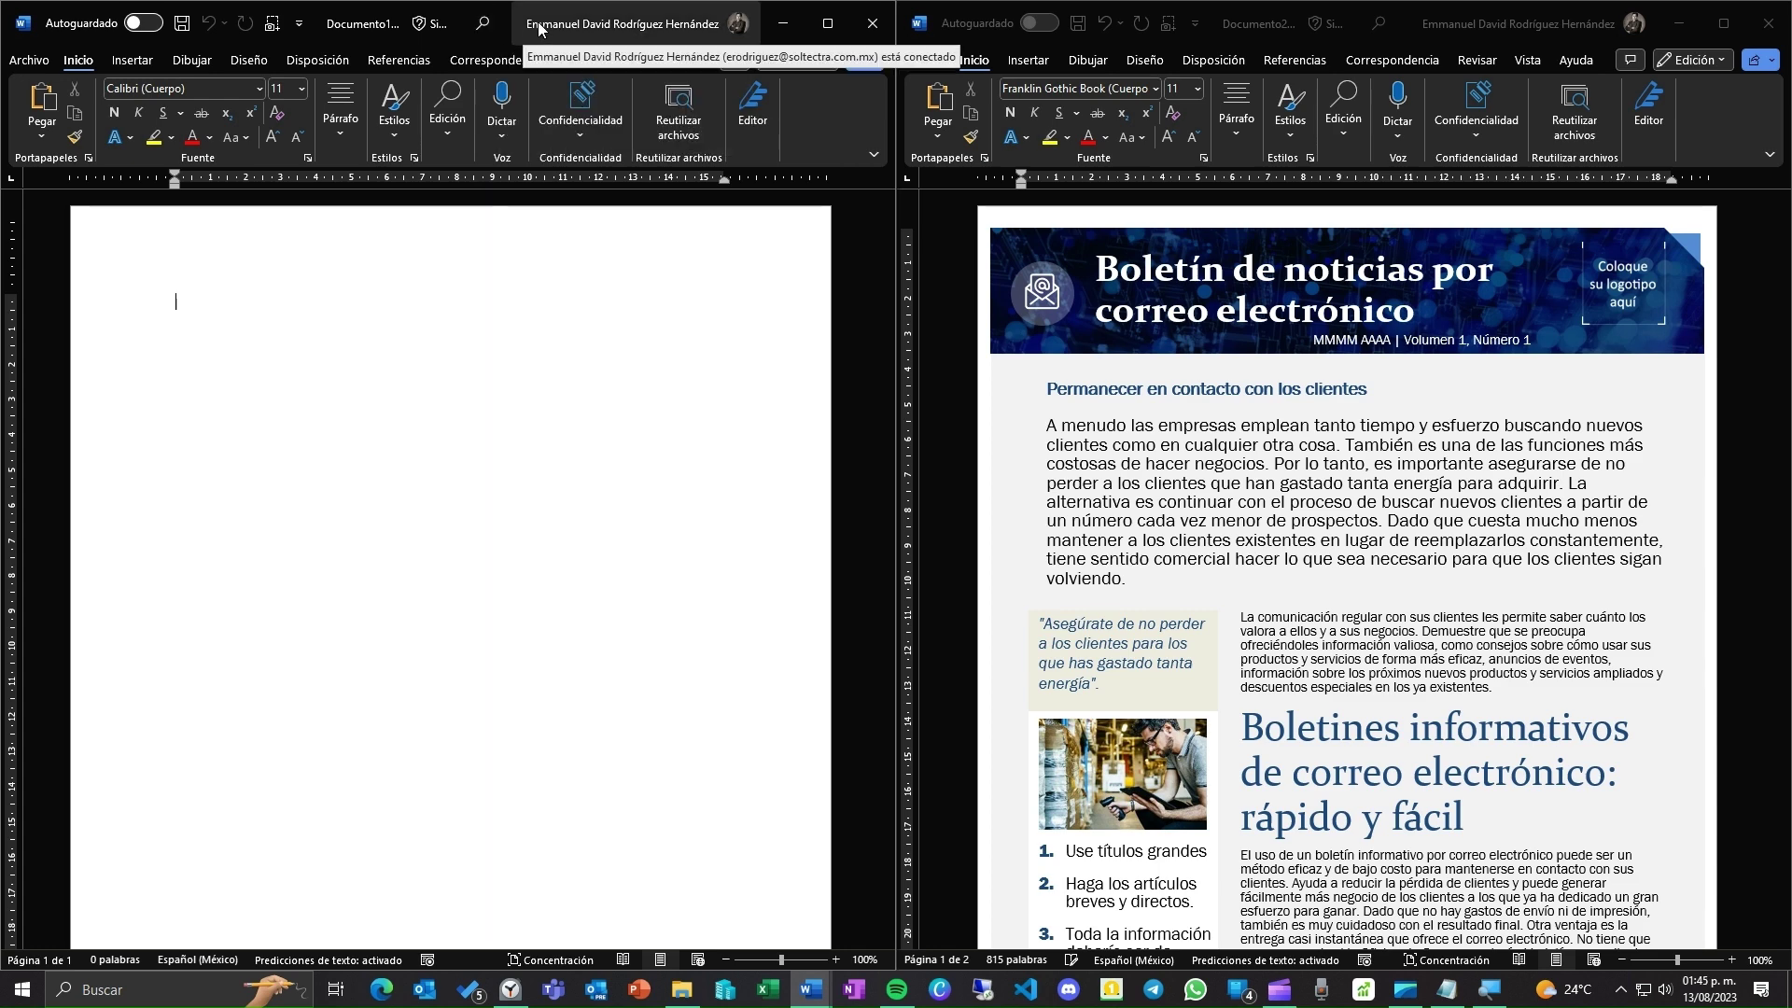
drag(520, 23, 2, 6)
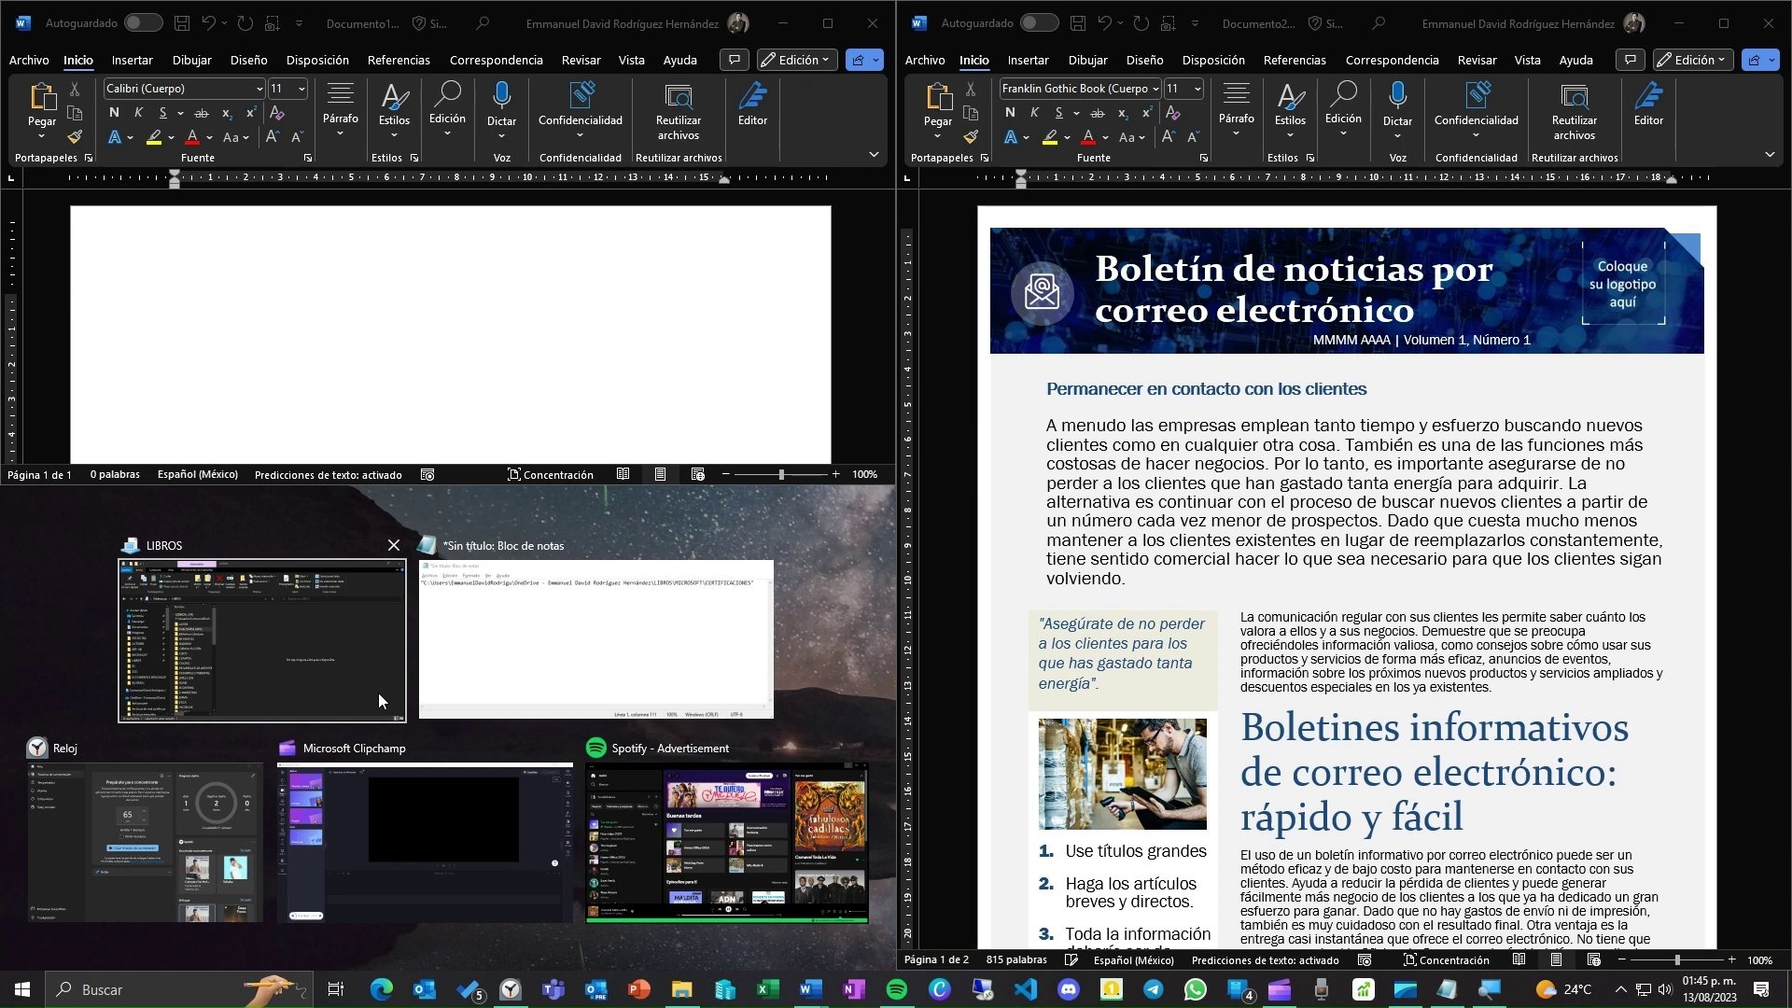
click(524, 671)
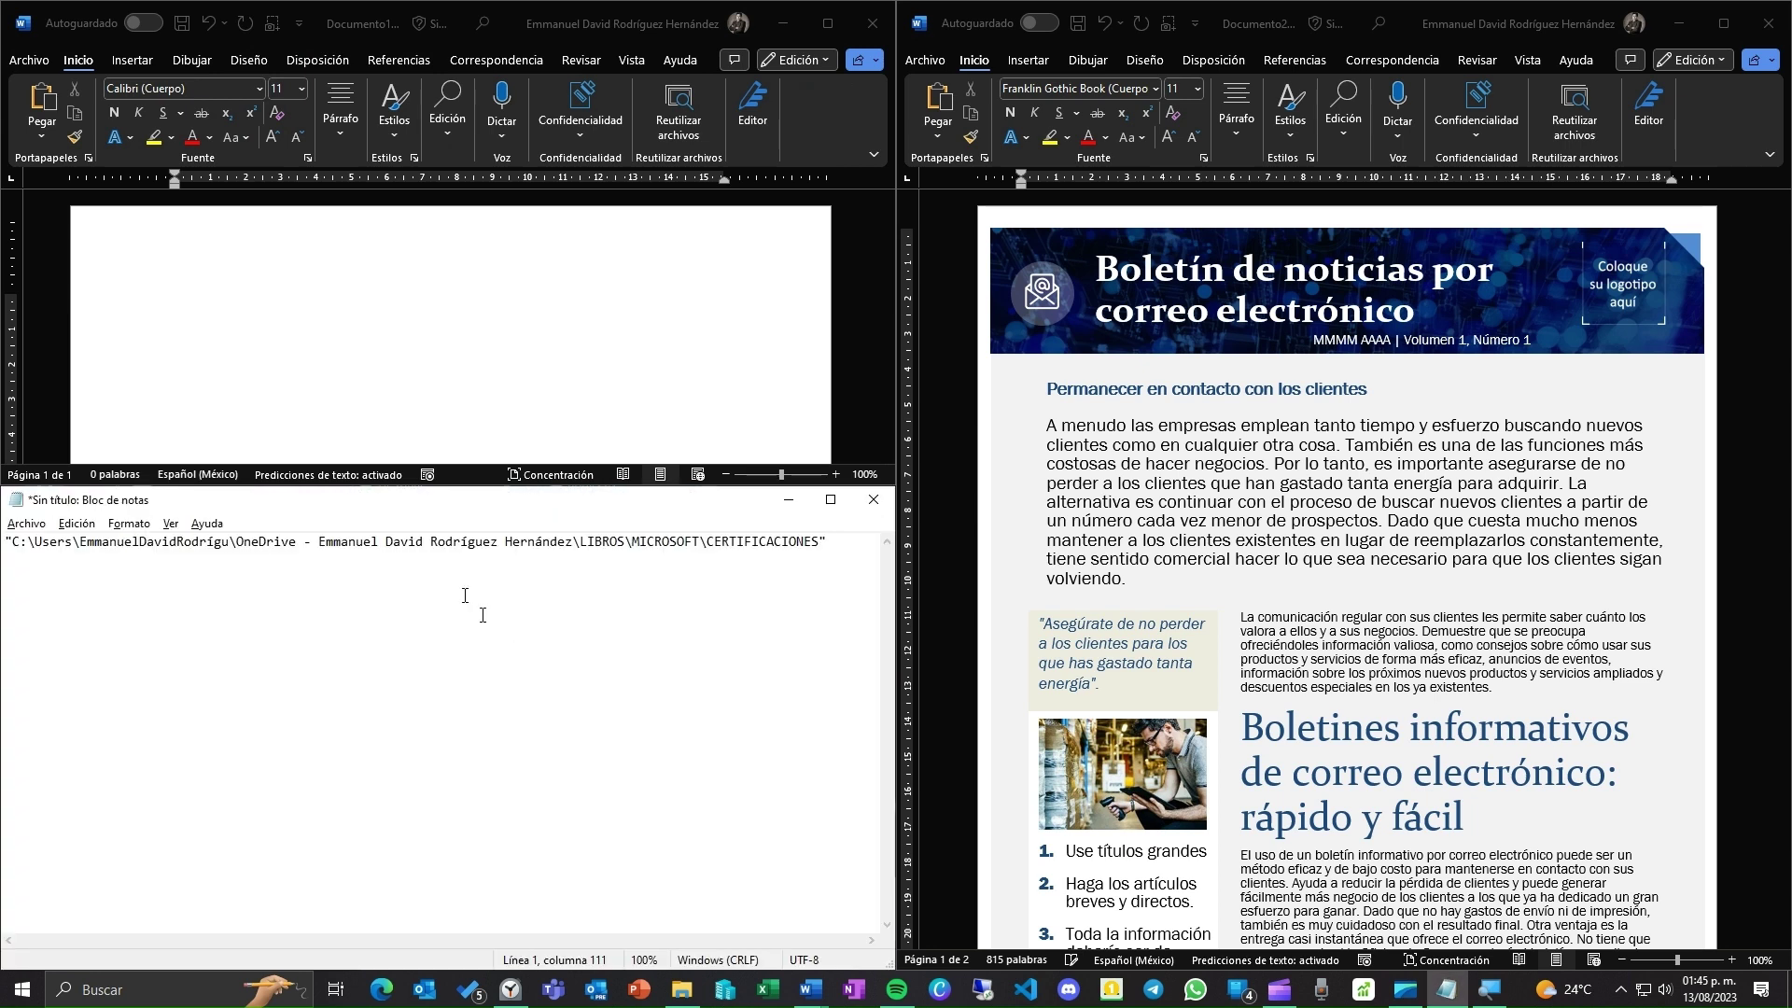
click(439, 334)
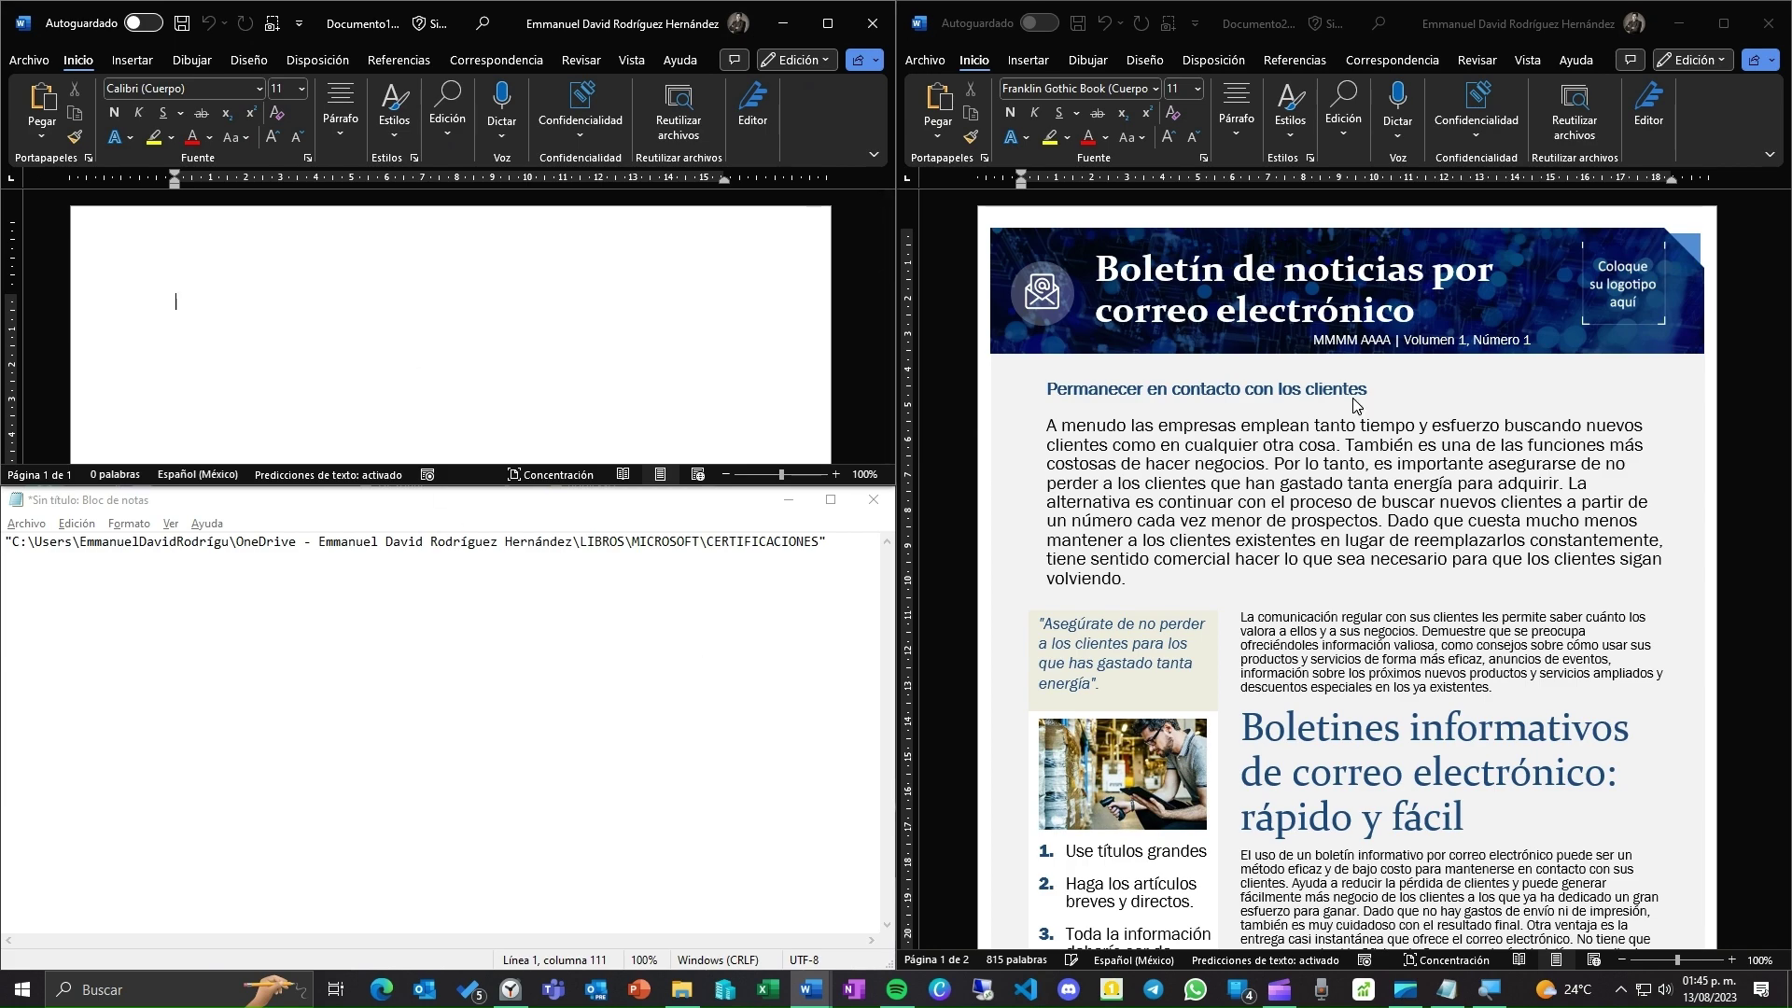
click(566, 540)
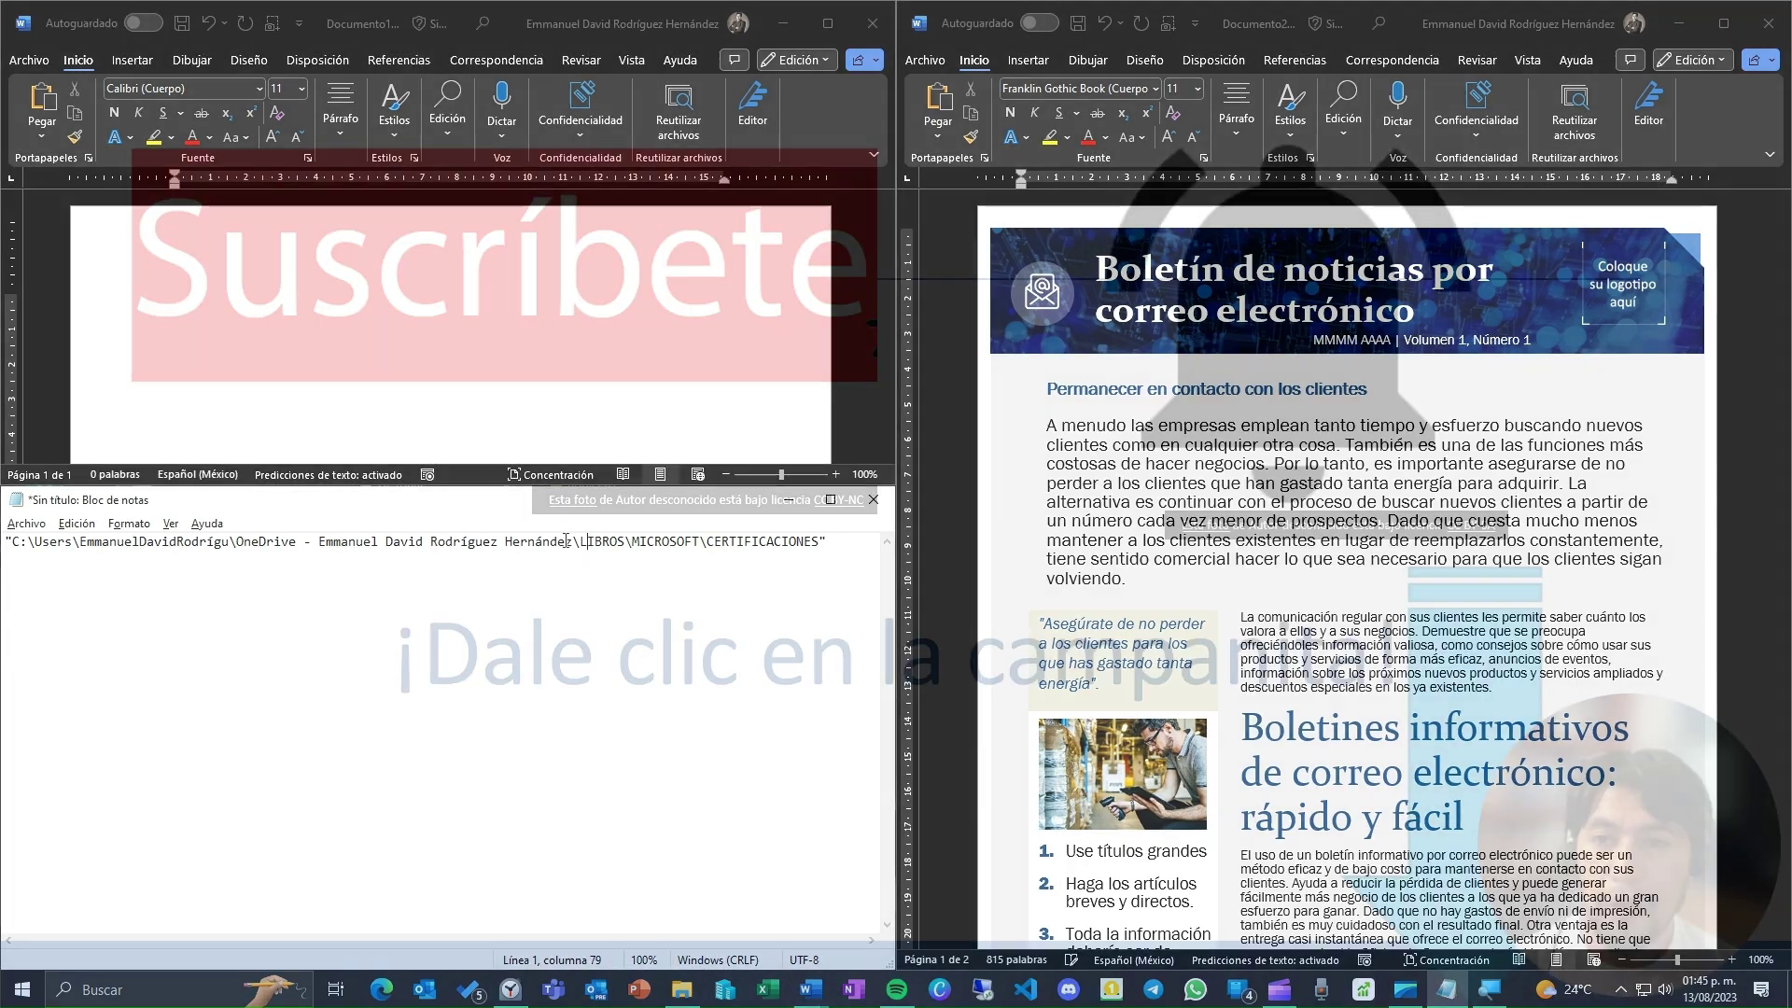